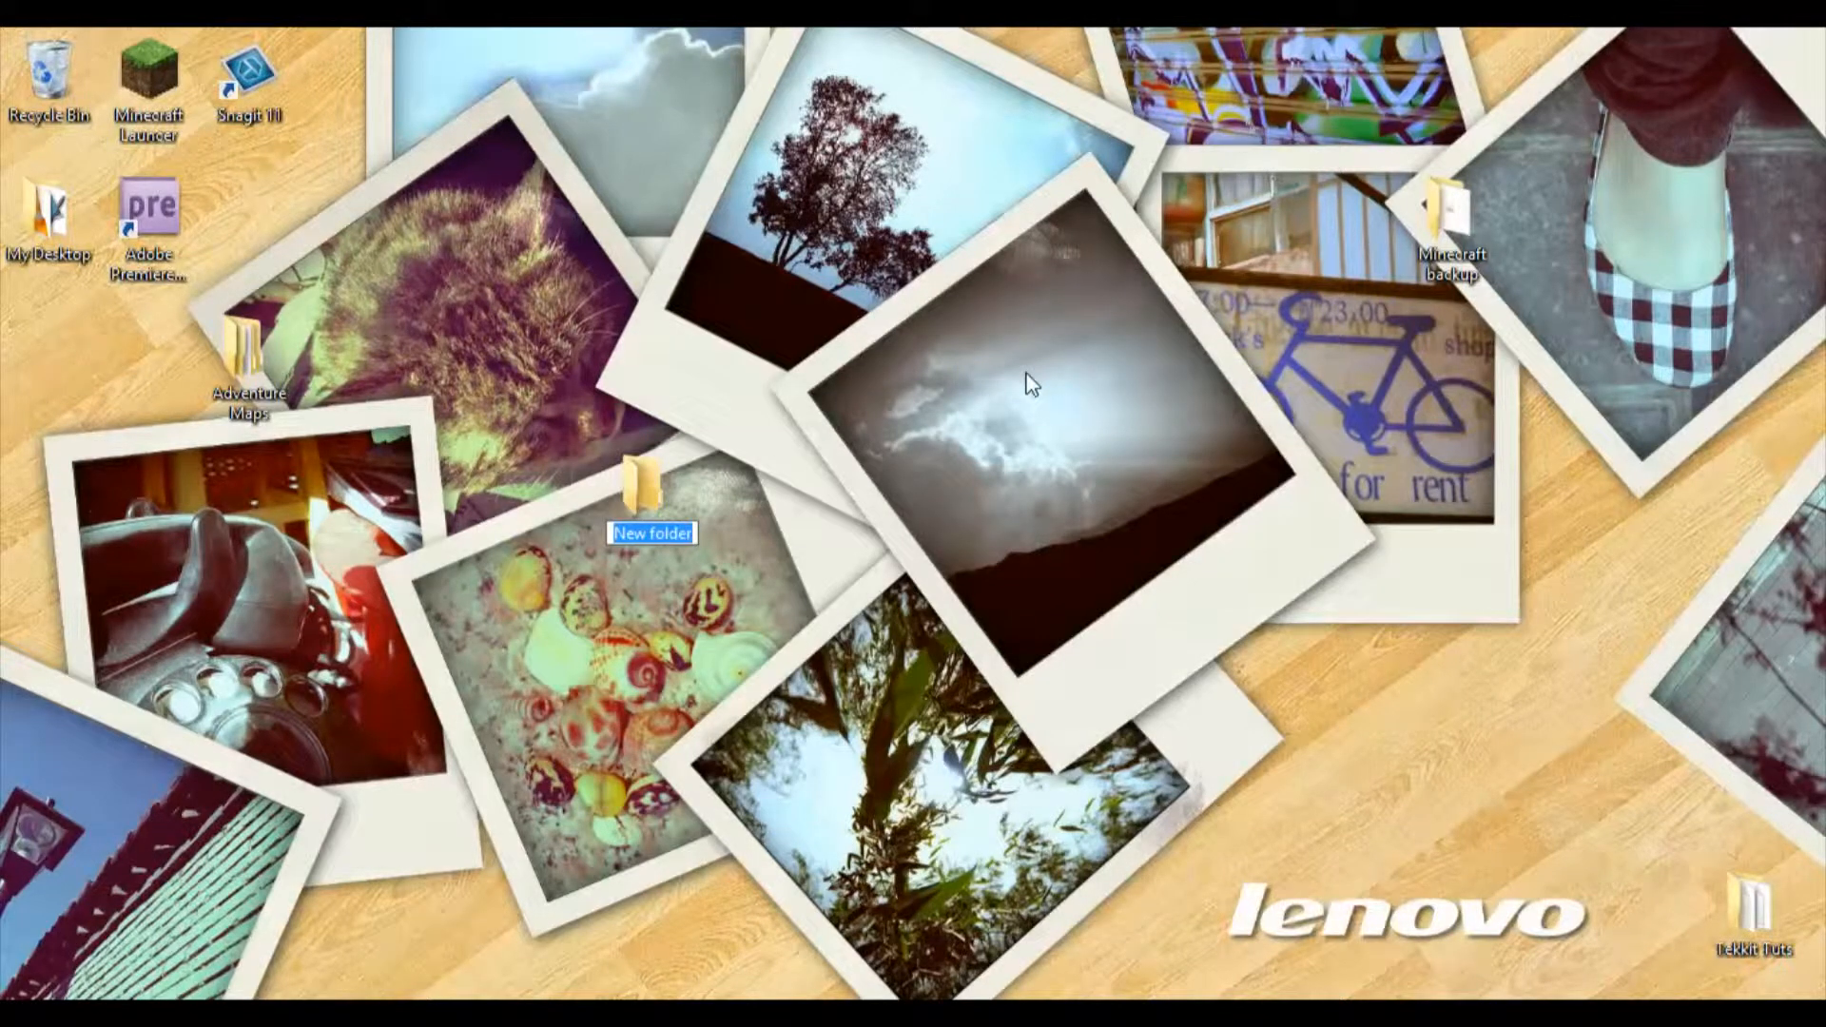
# Step: Name the new desktop folder Bukkit Server and move it below the Adventure Maps folder
pyautogui.write('Bukkit')
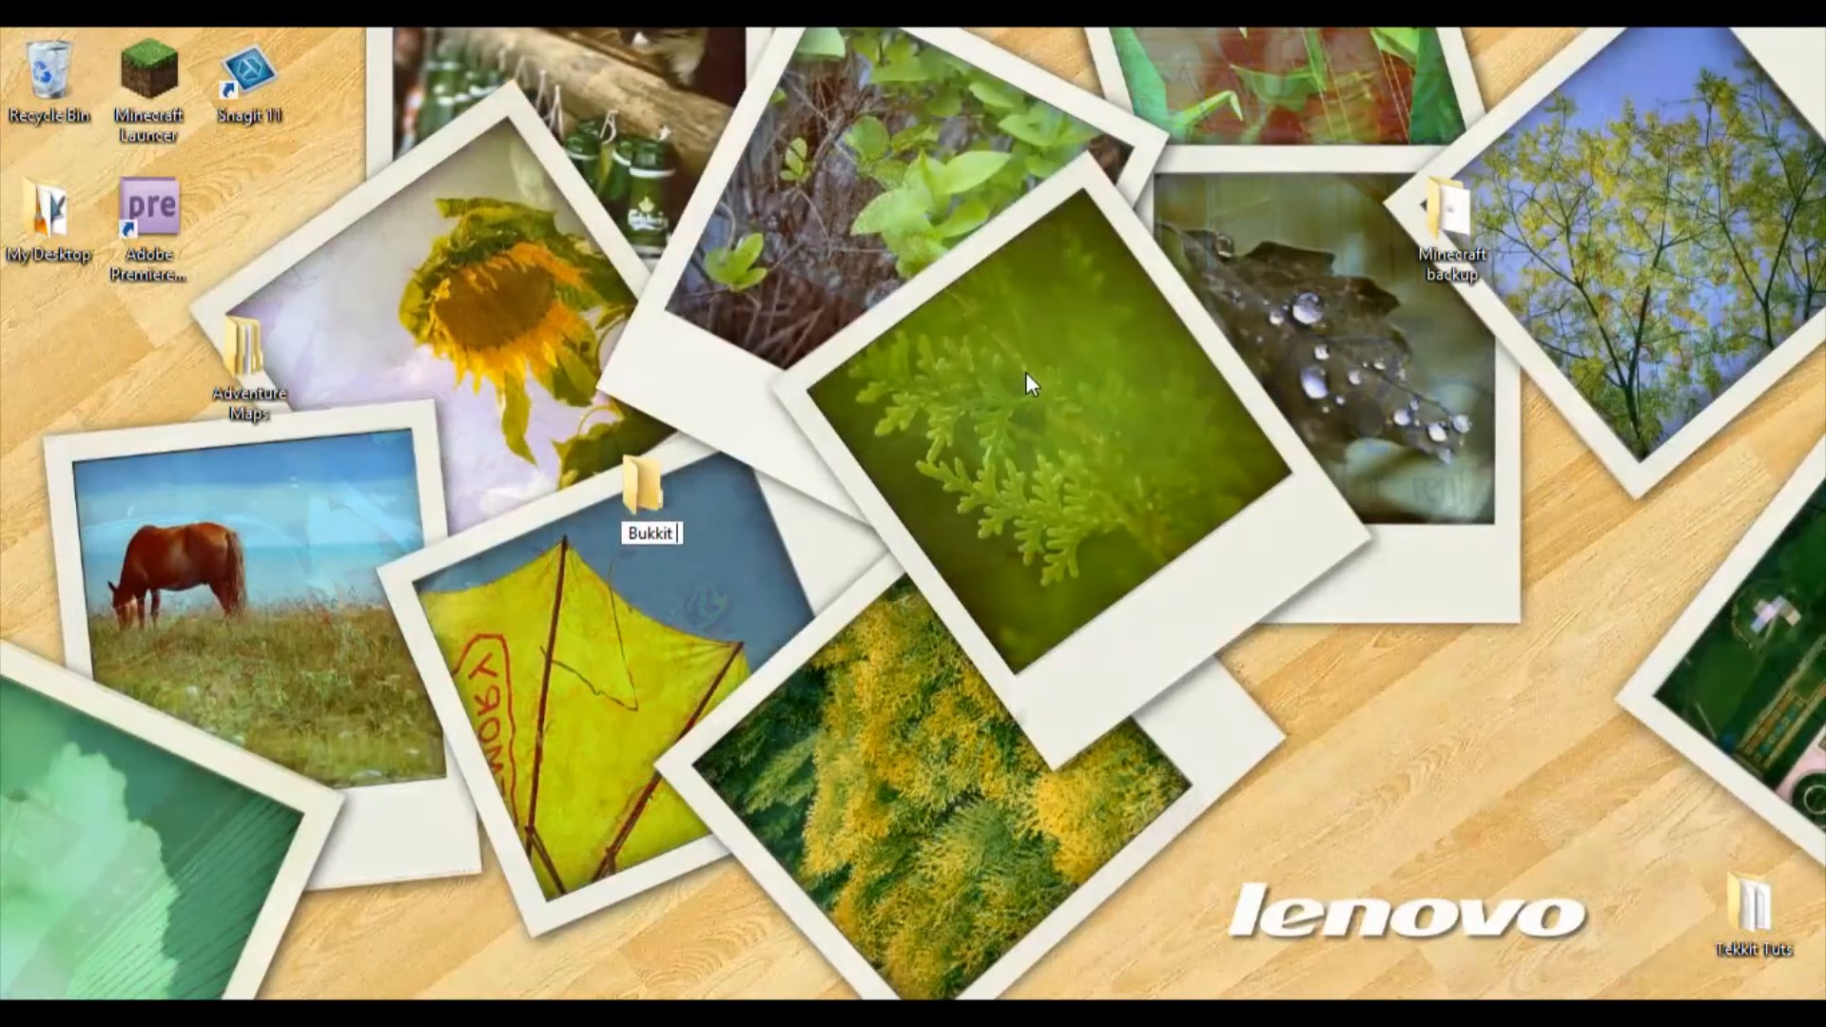
pyautogui.write(' Server')
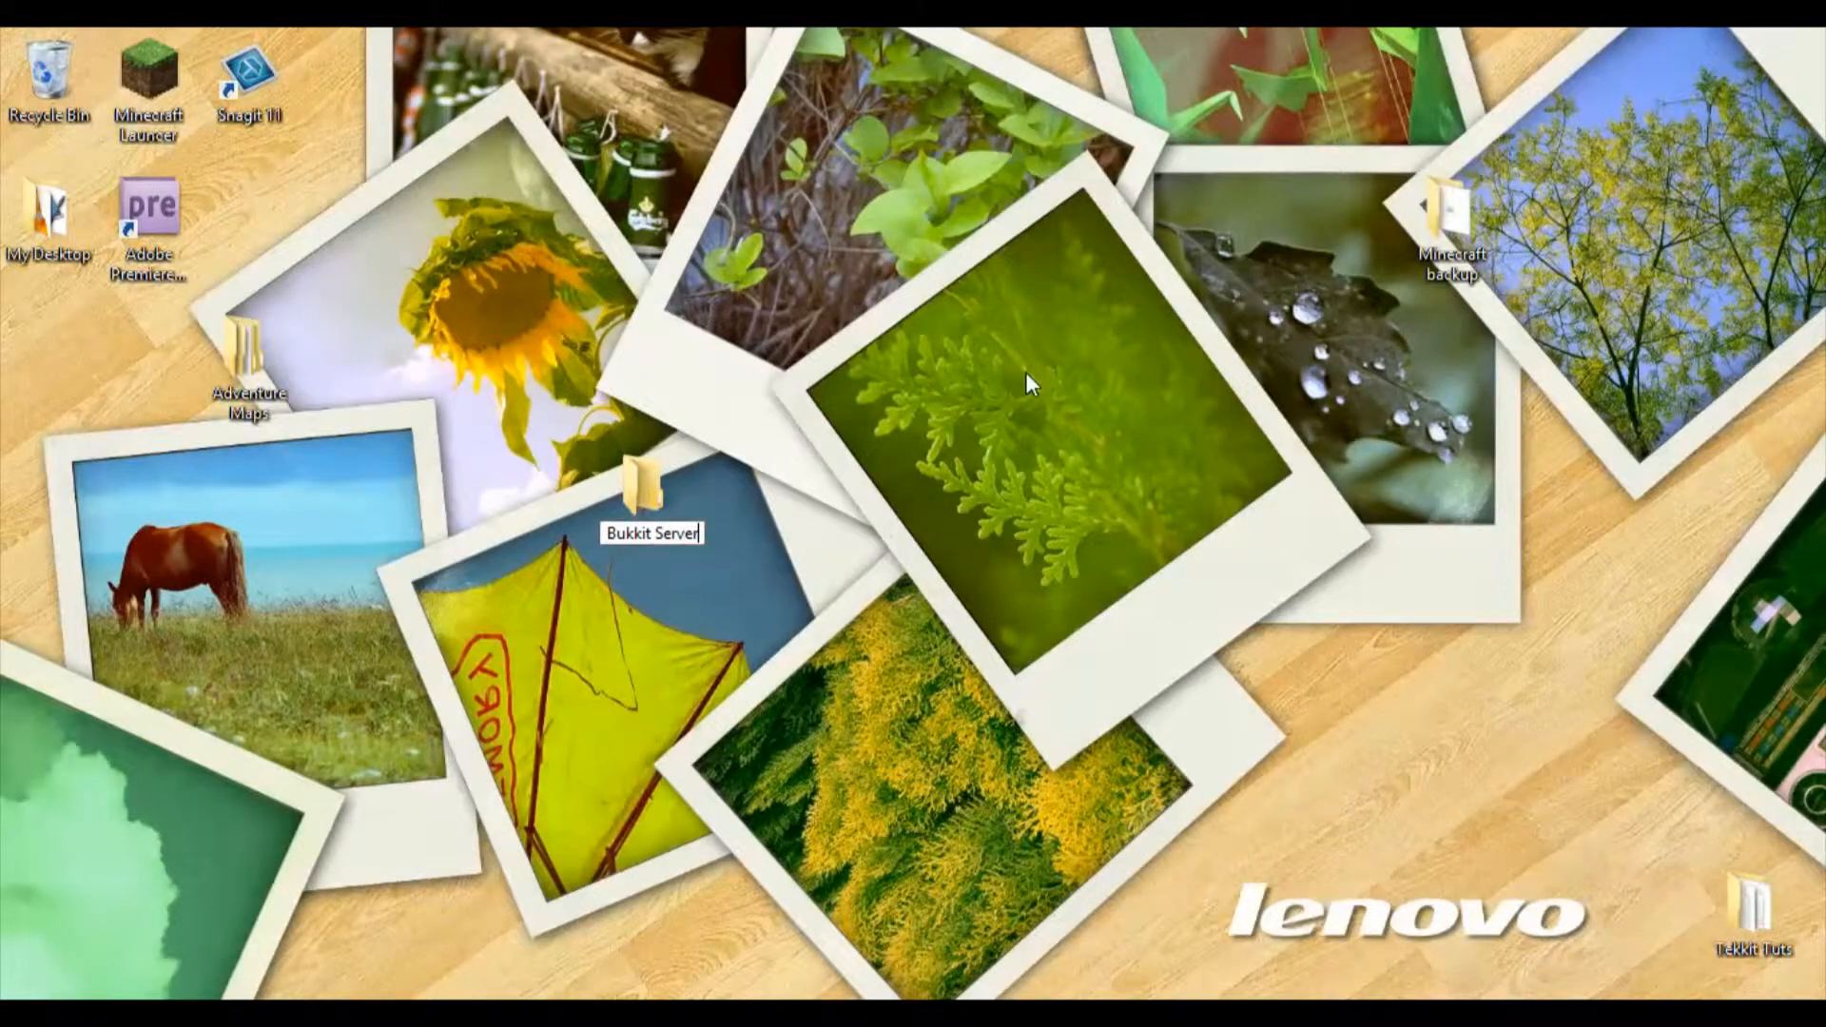
pyautogui.press('Return')
pyautogui.moveTo(682, 483); pyautogui.dragTo(363, 504)
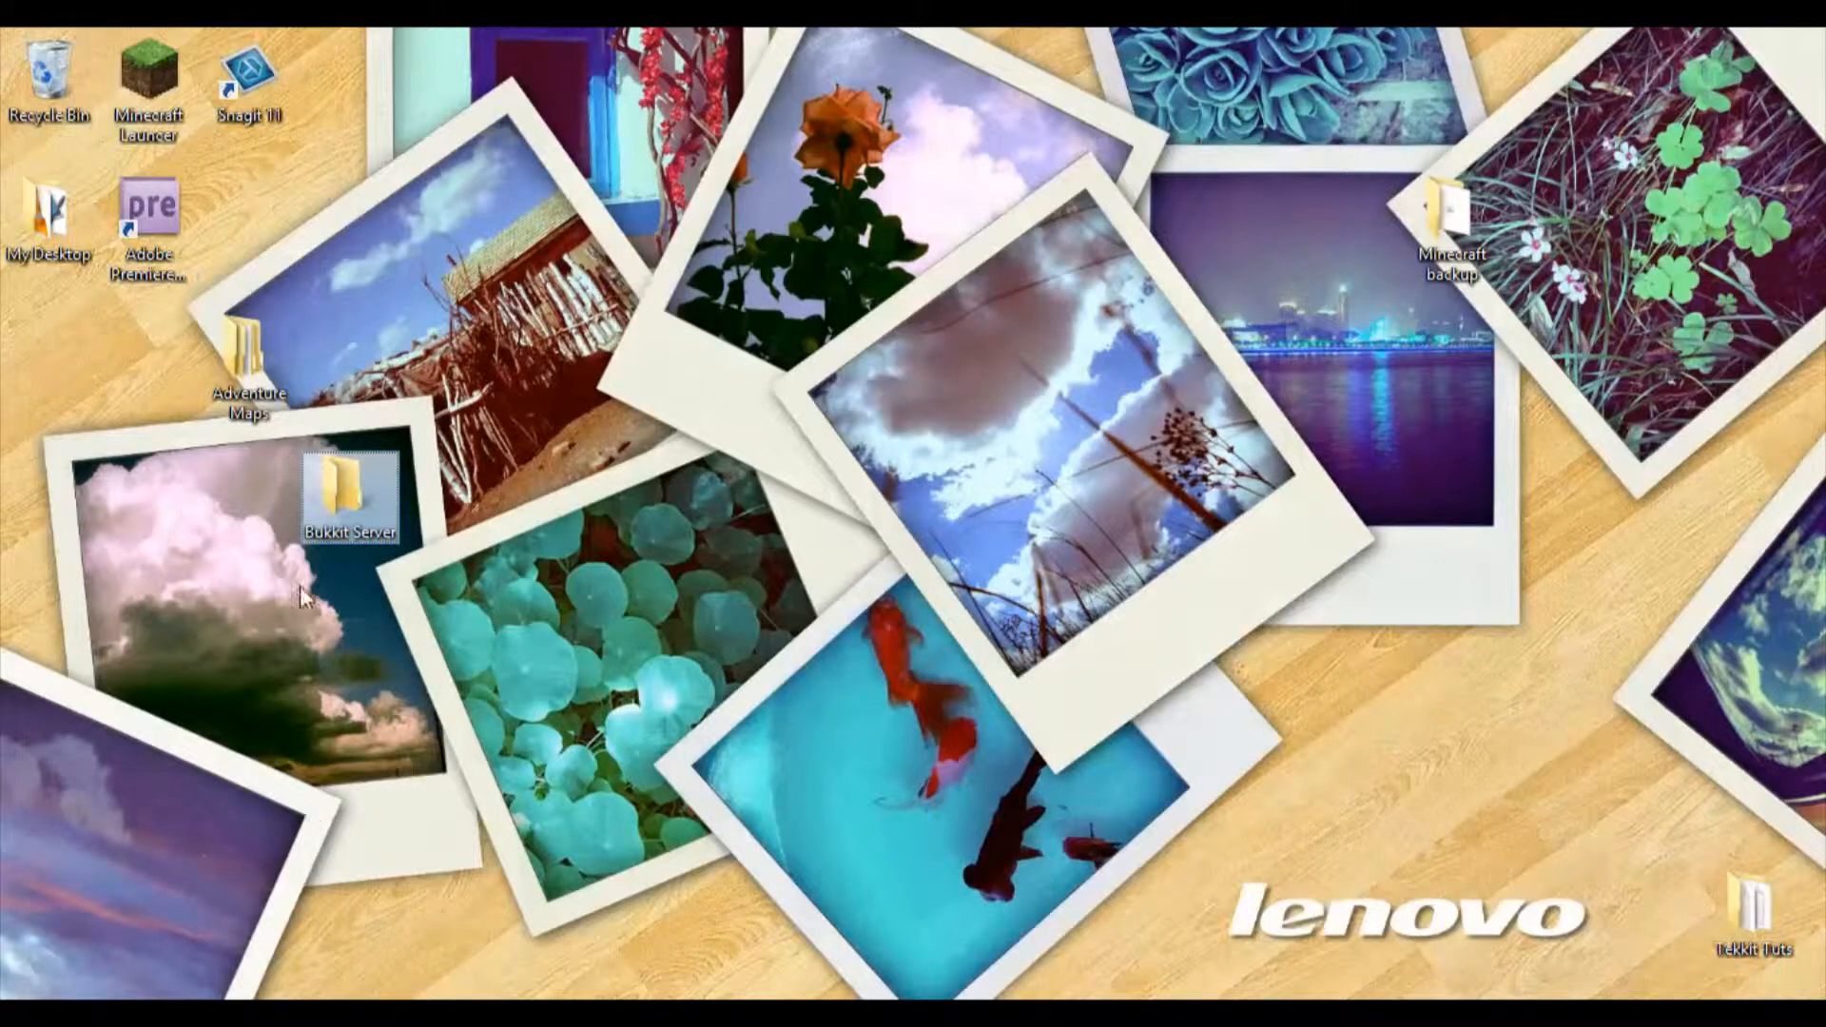
# Step: Open the Bukkit Server folder and arrange the web browser side by side with it
pyautogui.doubleClick(358, 458)
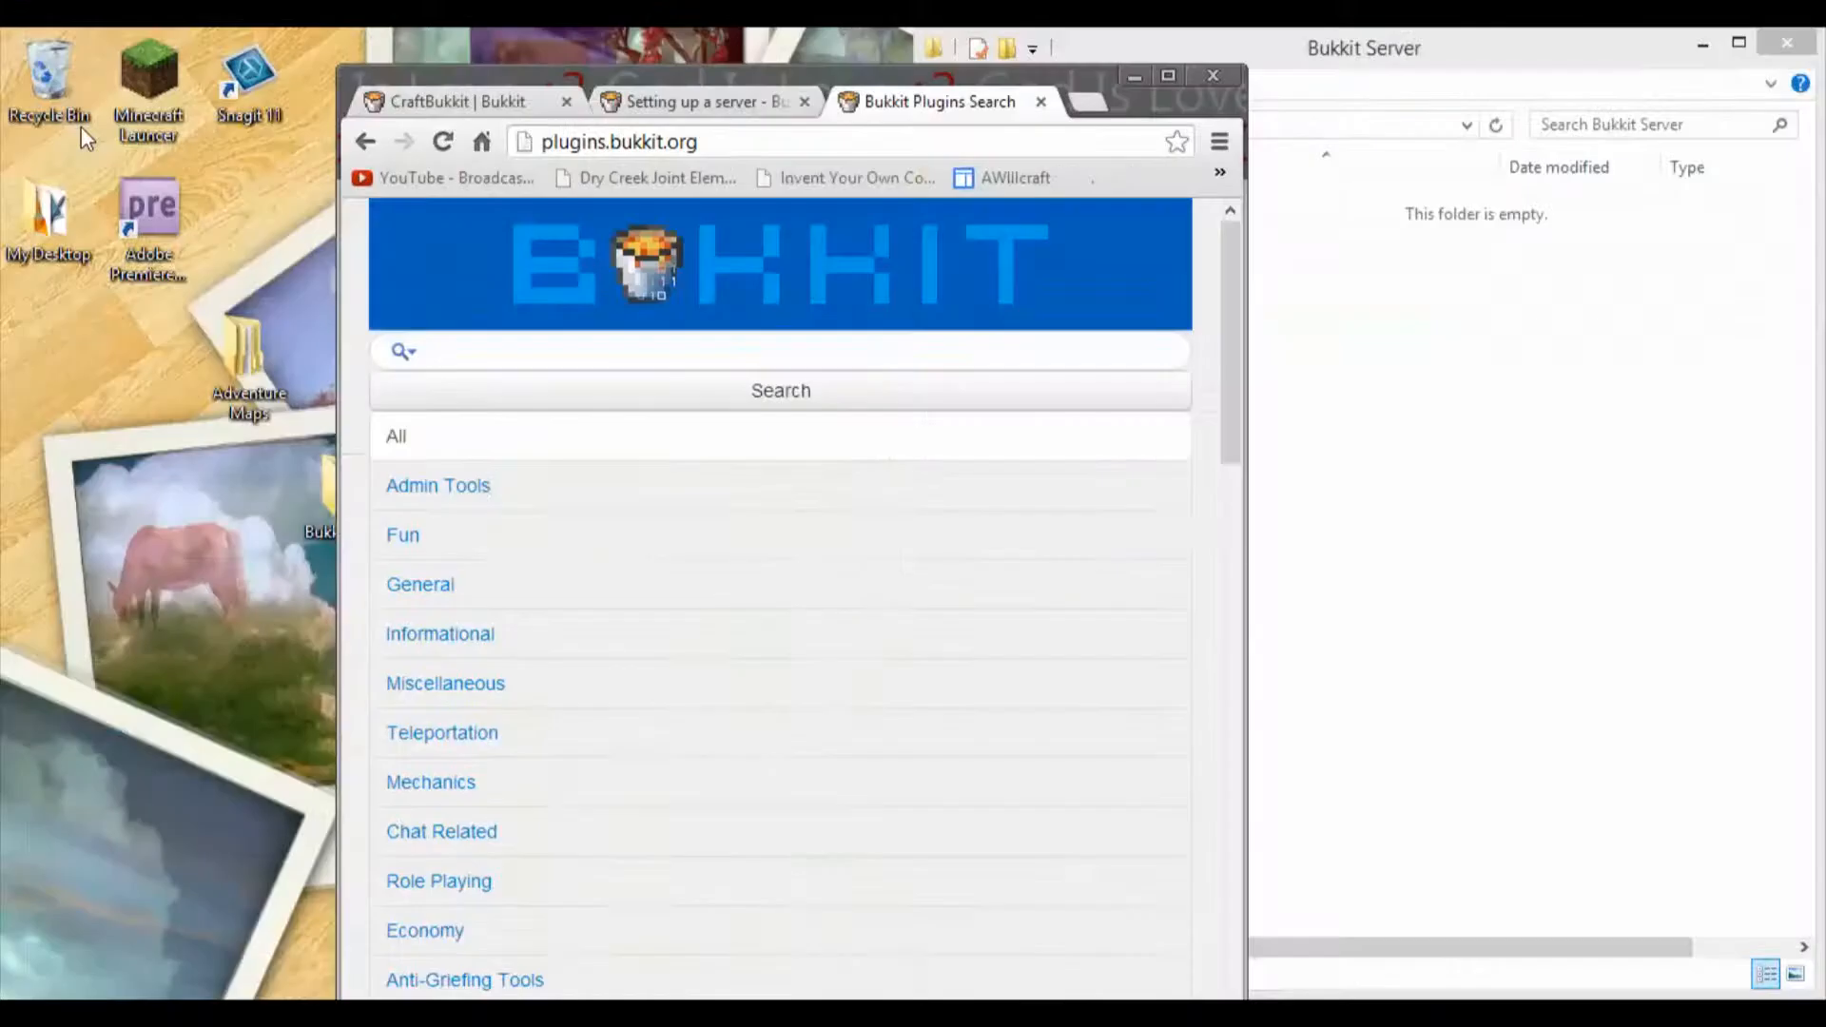
pyautogui.moveTo(86, 139); pyautogui.dragTo(2, 143)
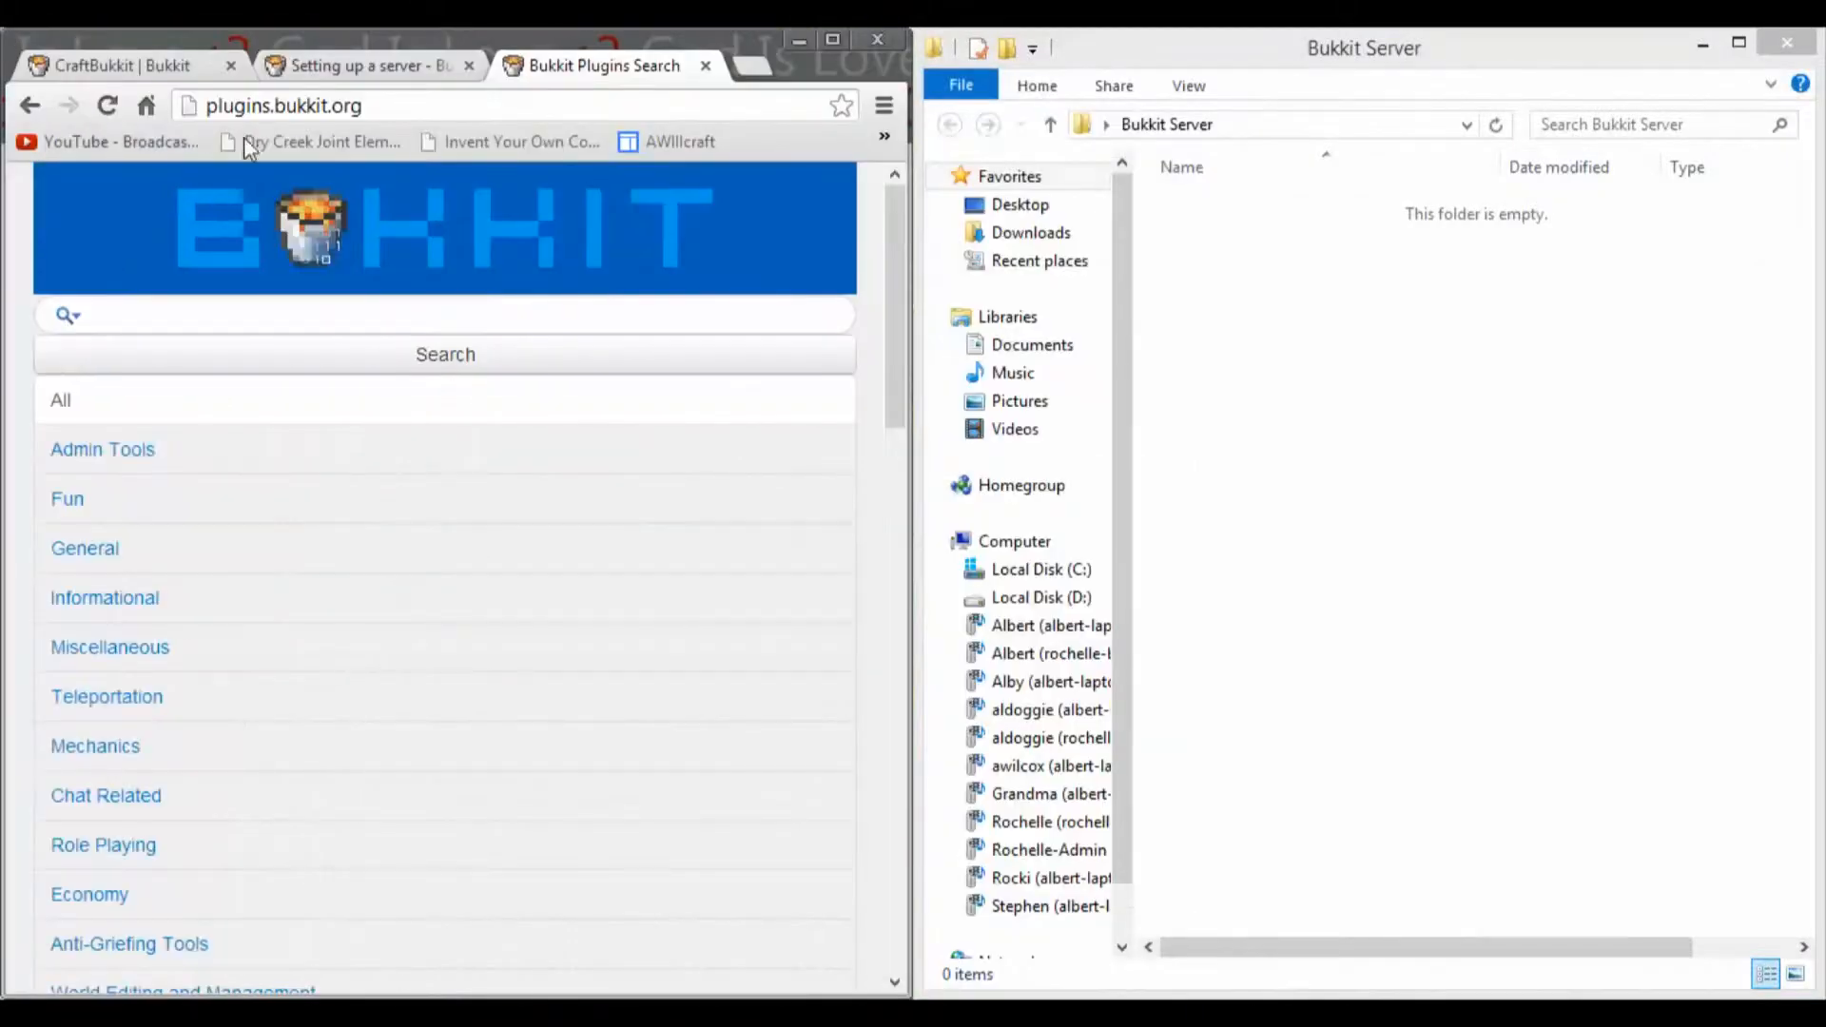
# Step: Download CraftBukkit development build #2626 (1.4.7-R1.1) from the CraftBukkit downloads page and keep the jar file
pyautogui.click(129, 63)
pyautogui.click(745, 534)
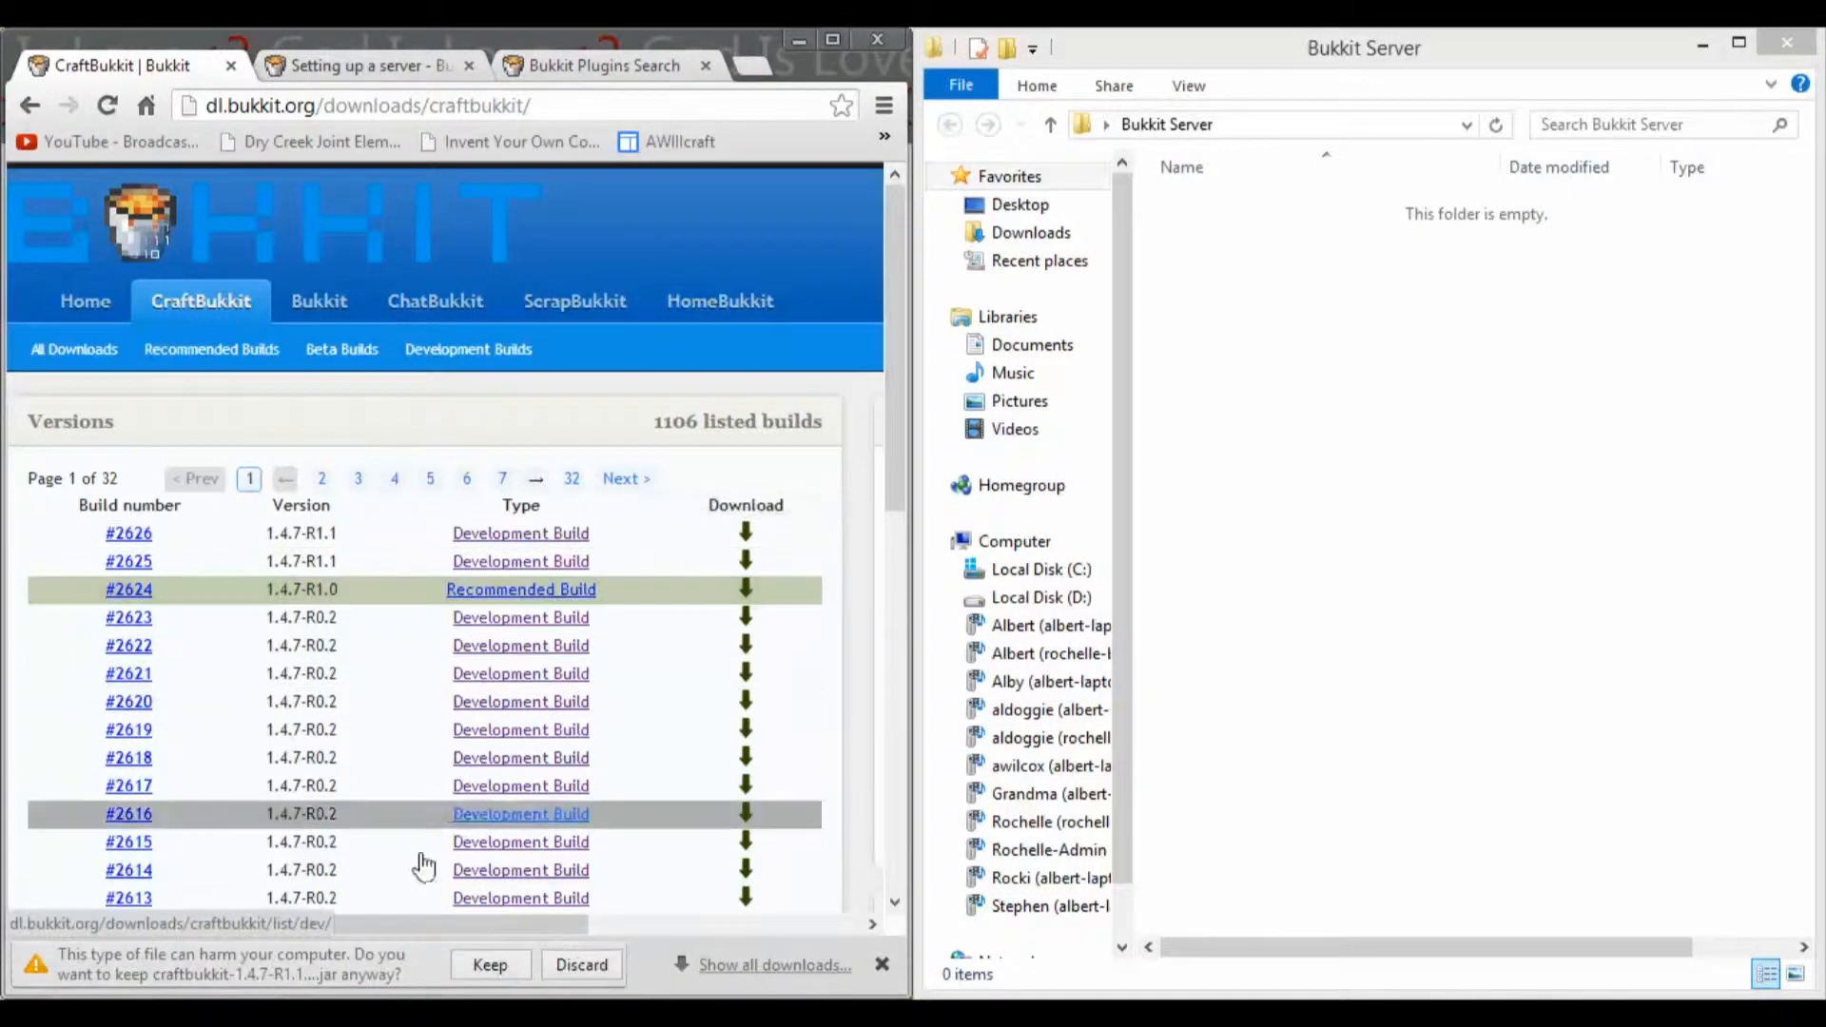
pyautogui.click(504, 972)
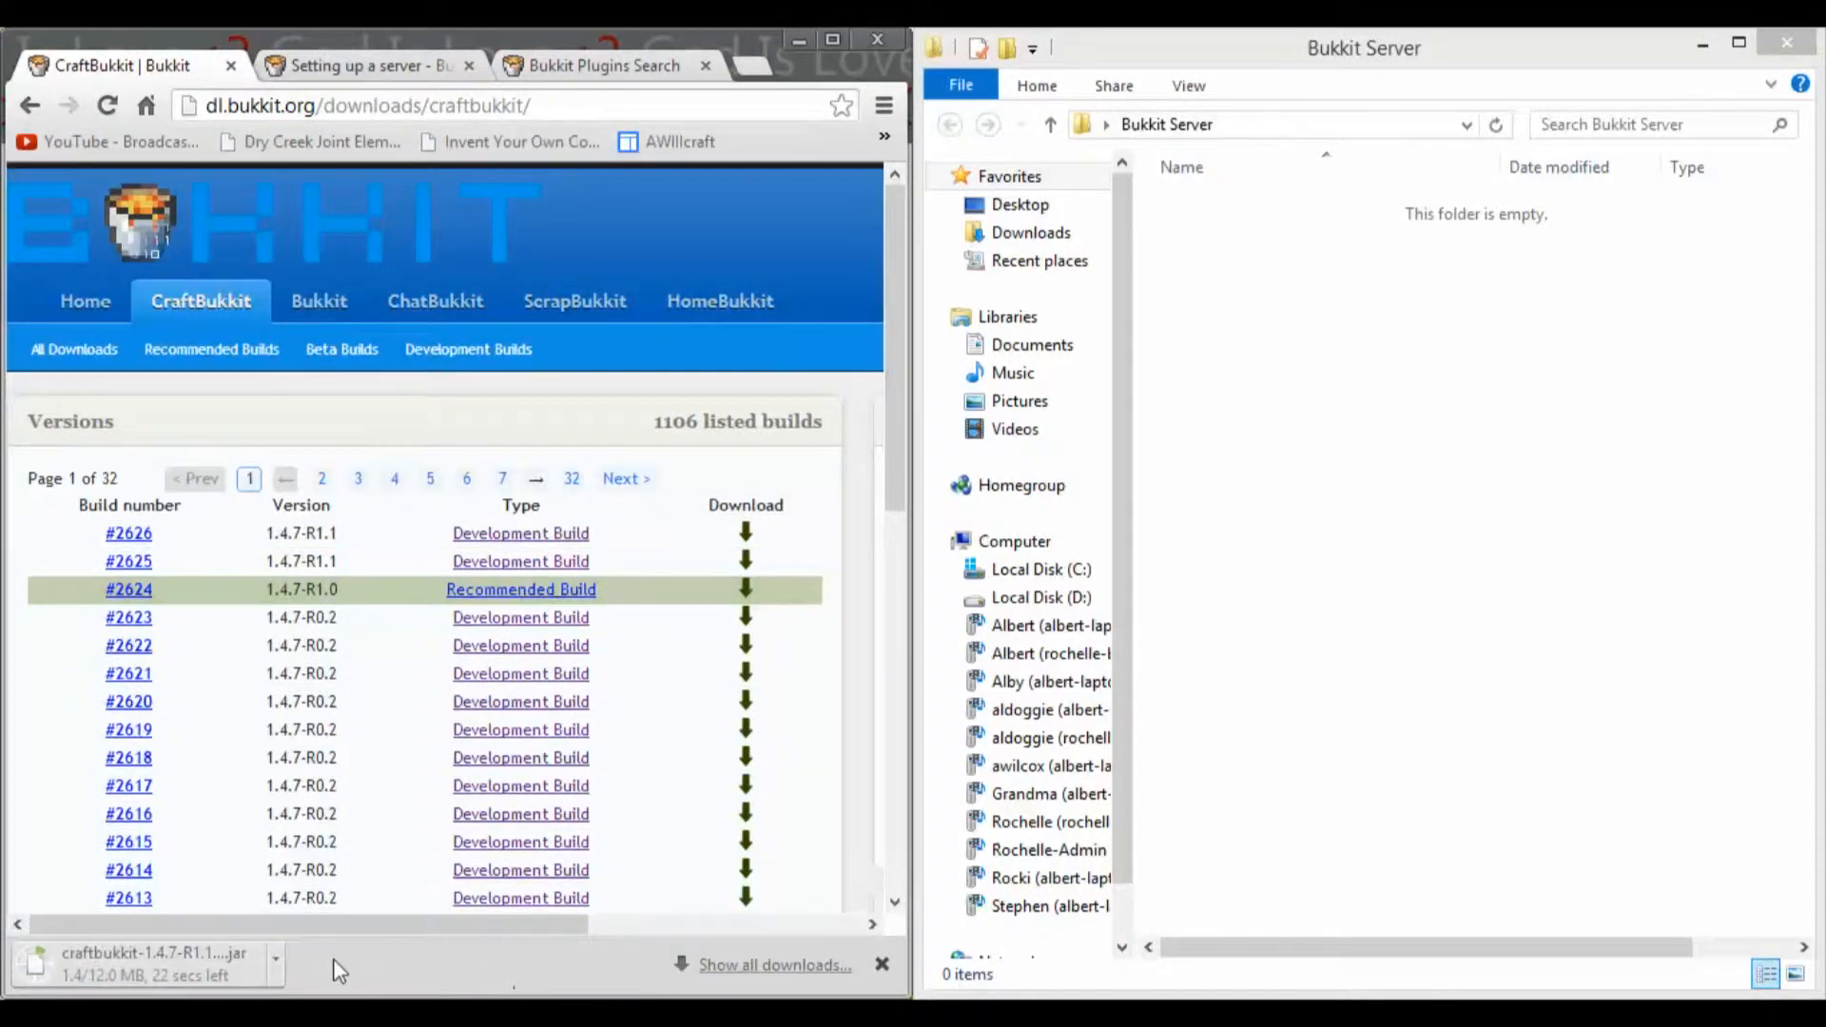
# Step: Read through the Bukkit wiki's server setup guide, including the preliminary notes and the Windows instructions
pyautogui.click(338, 61)
pyautogui.scroll(-3, 500, 456)
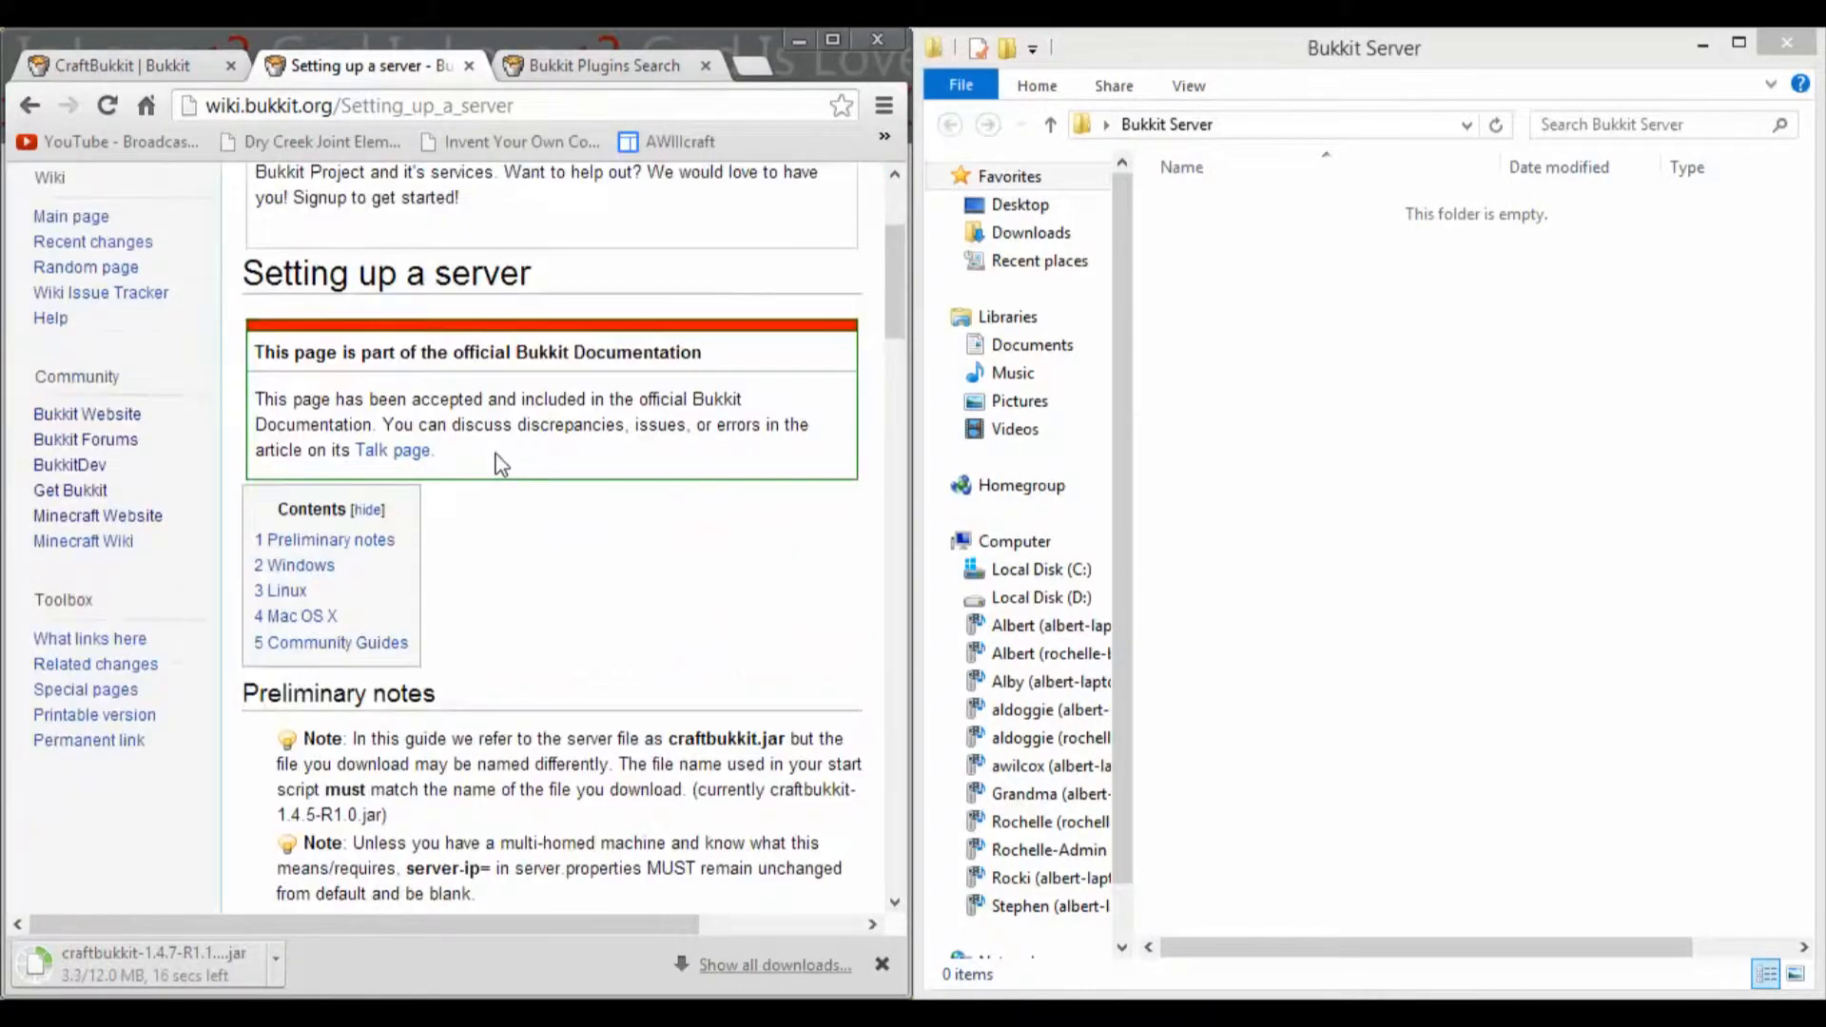
pyautogui.scroll(-10, 501, 464)
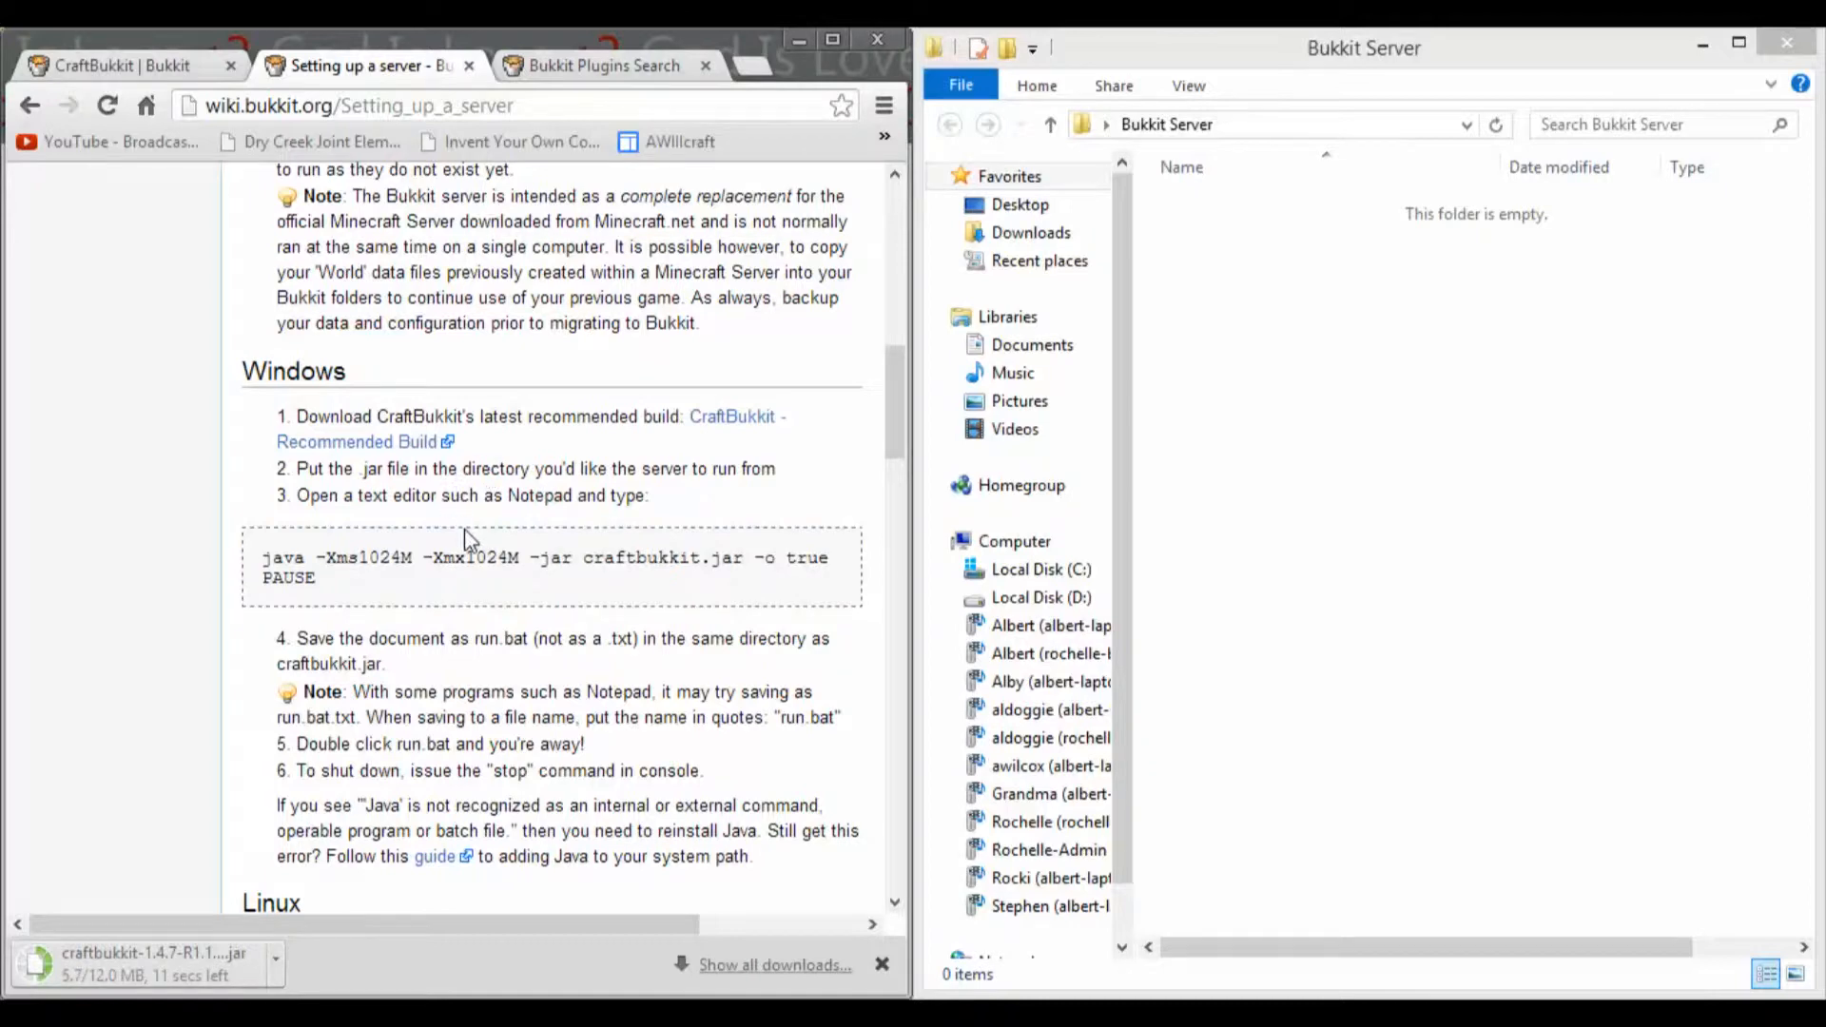
pyautogui.scroll(-3, 466, 537)
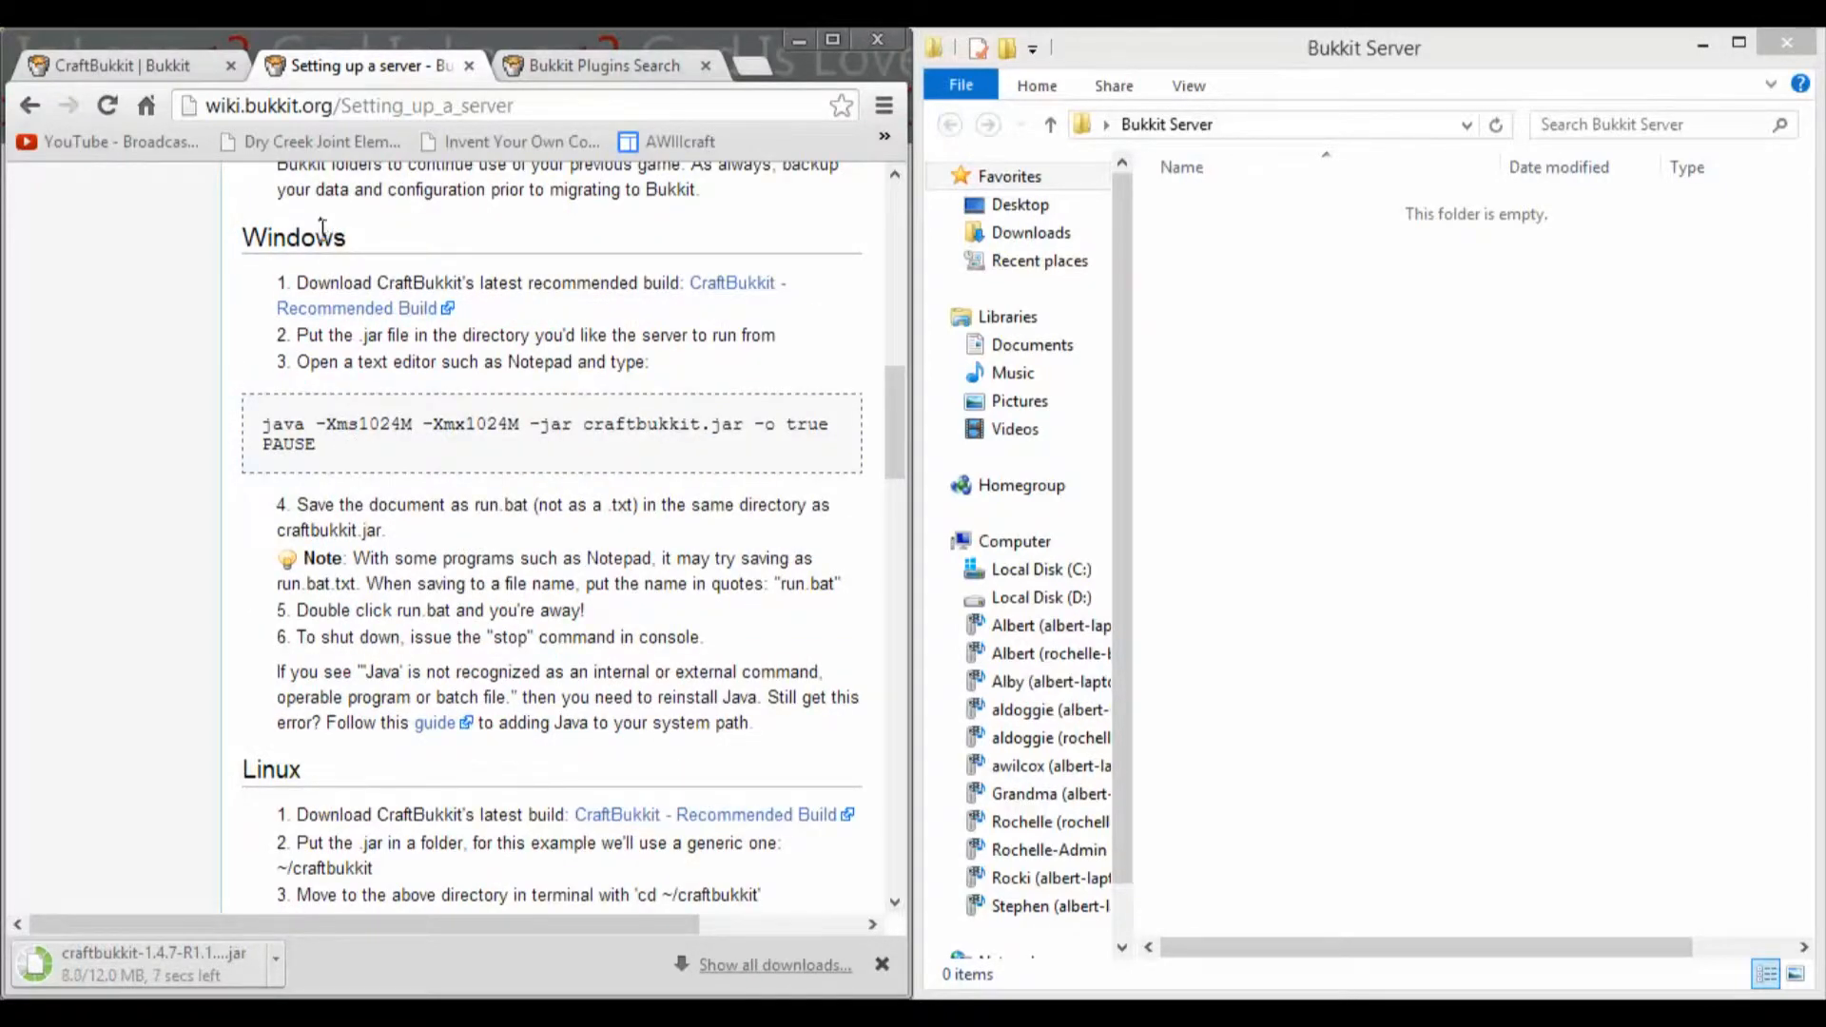
pyautogui.scroll(-5, 322, 226)
pyautogui.scroll(-5, 395, 488)
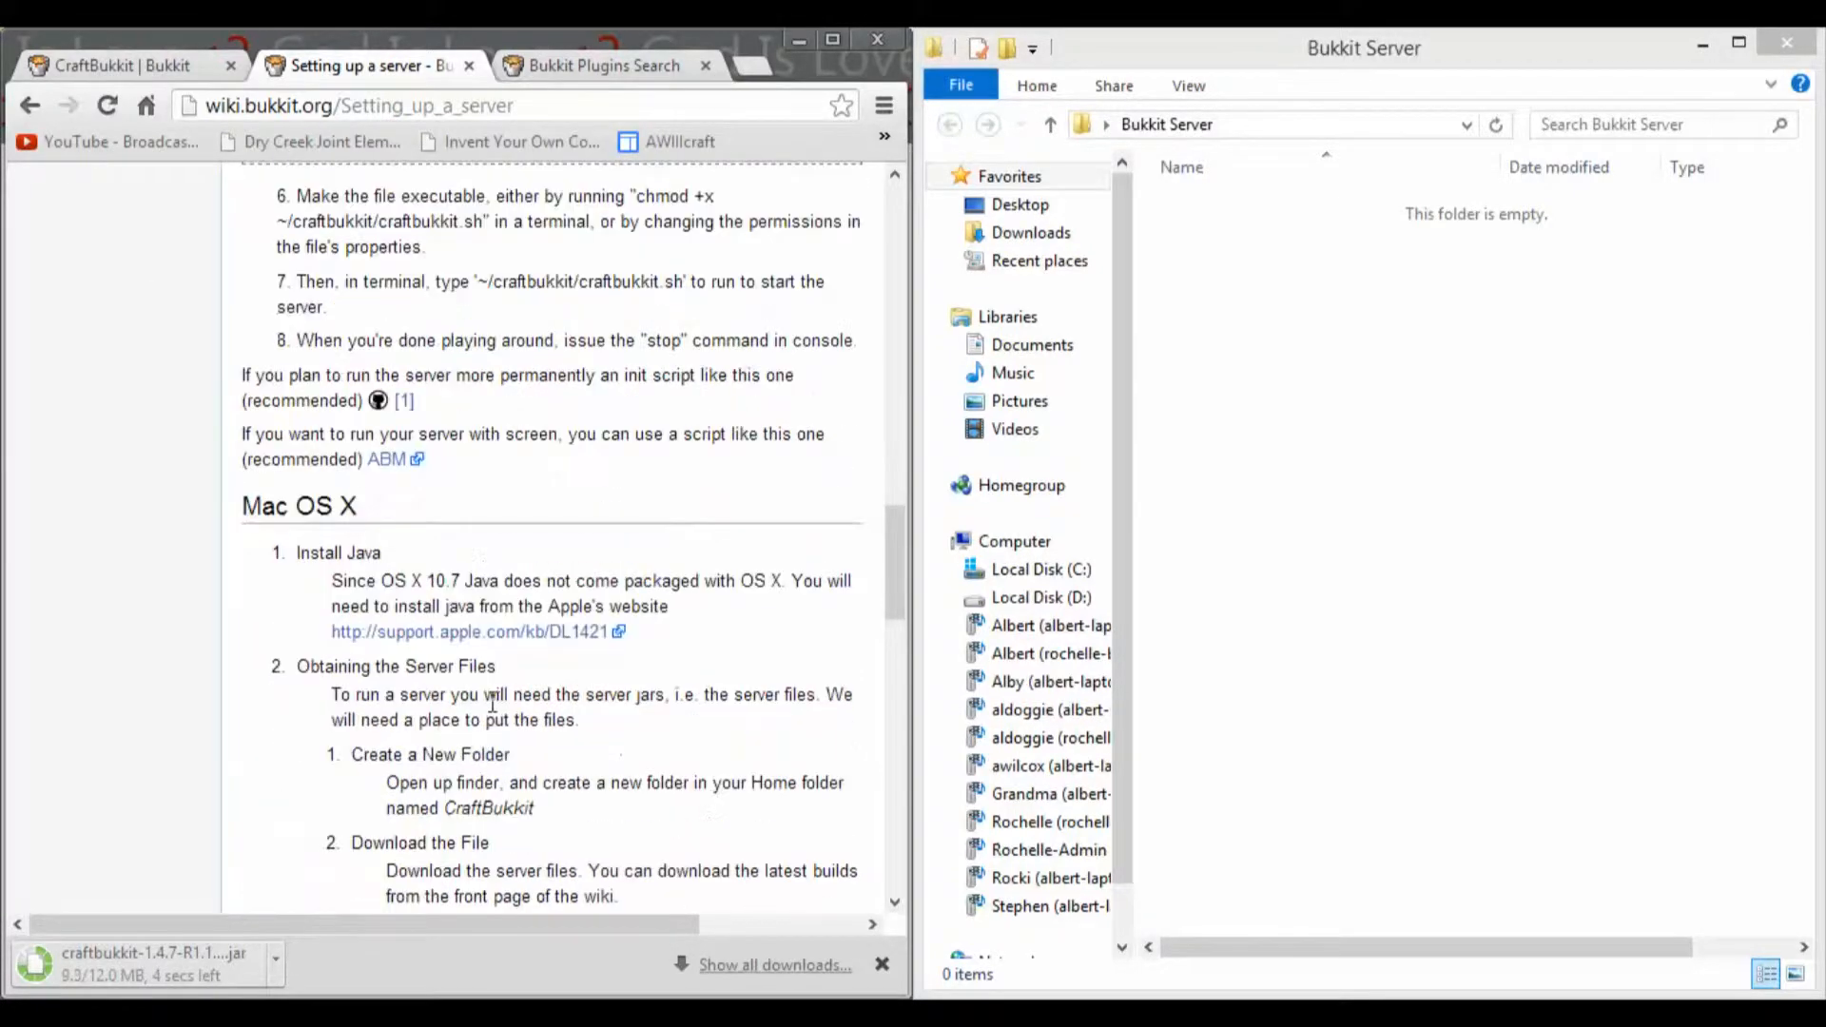
pyautogui.scroll(-10, 371, 509)
pyautogui.scroll(-3, 379, 529)
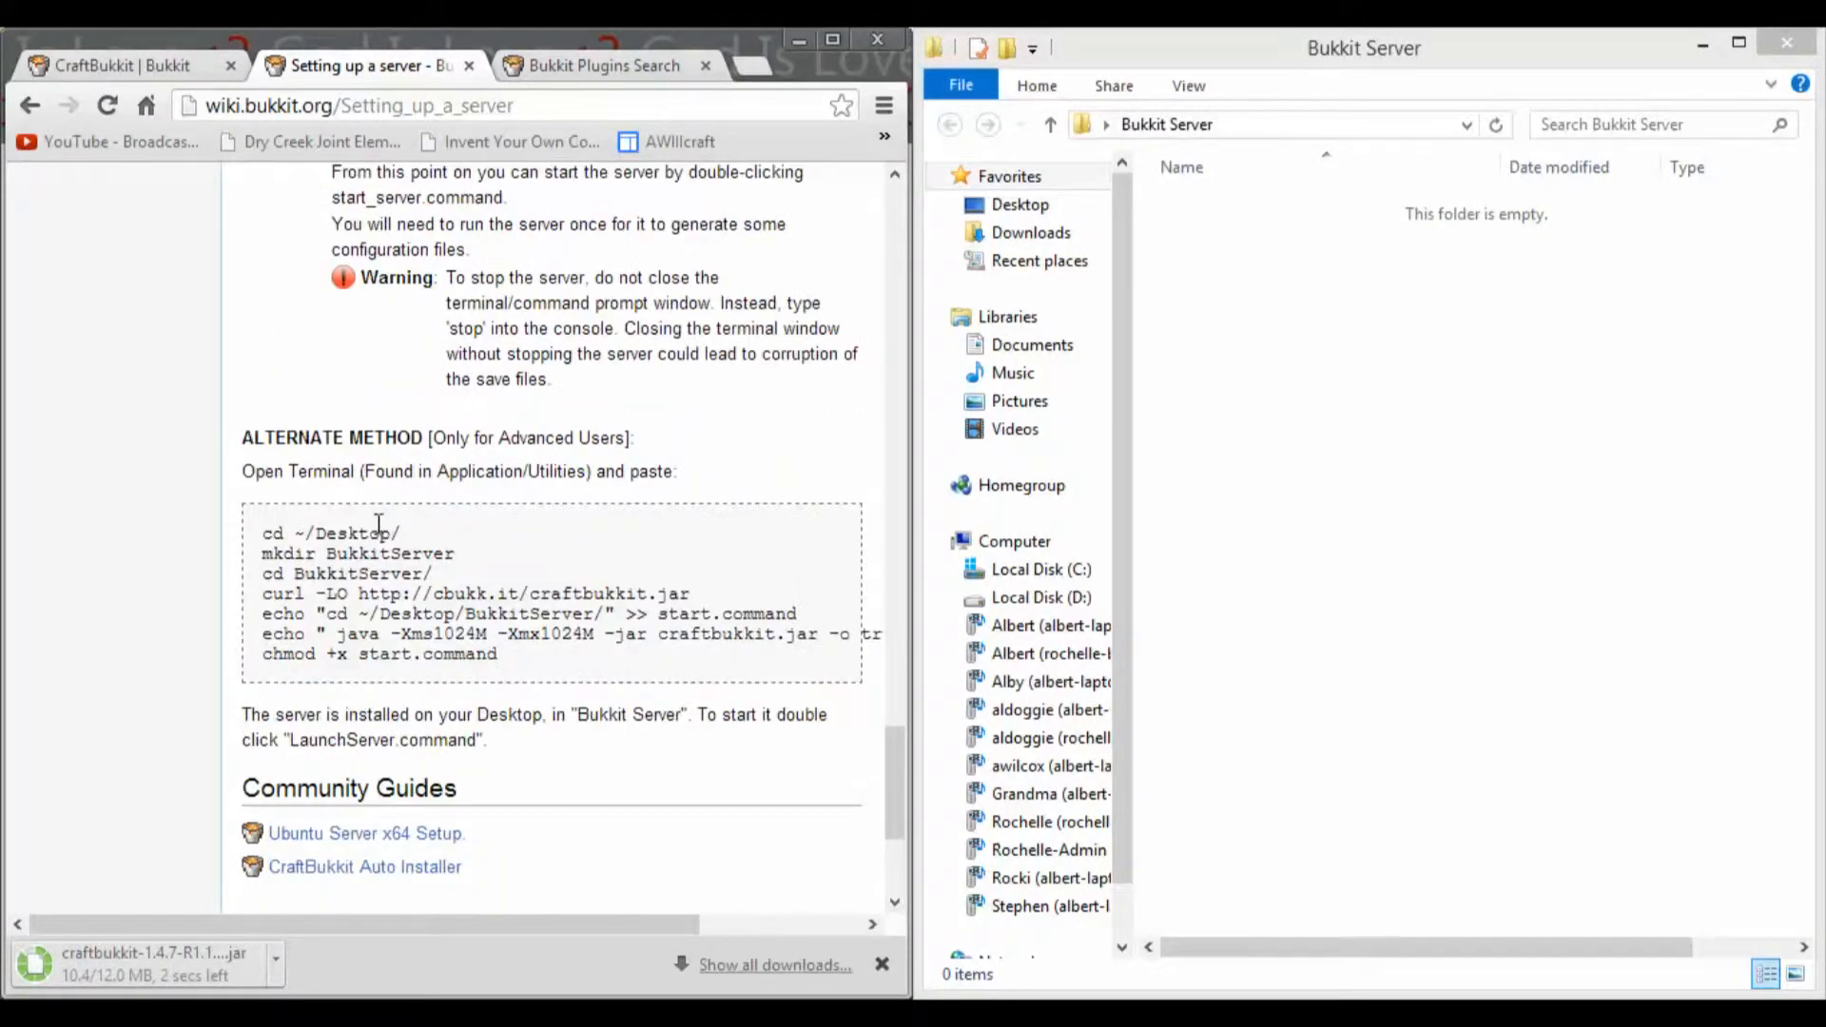
pyautogui.scroll(20, 377, 463)
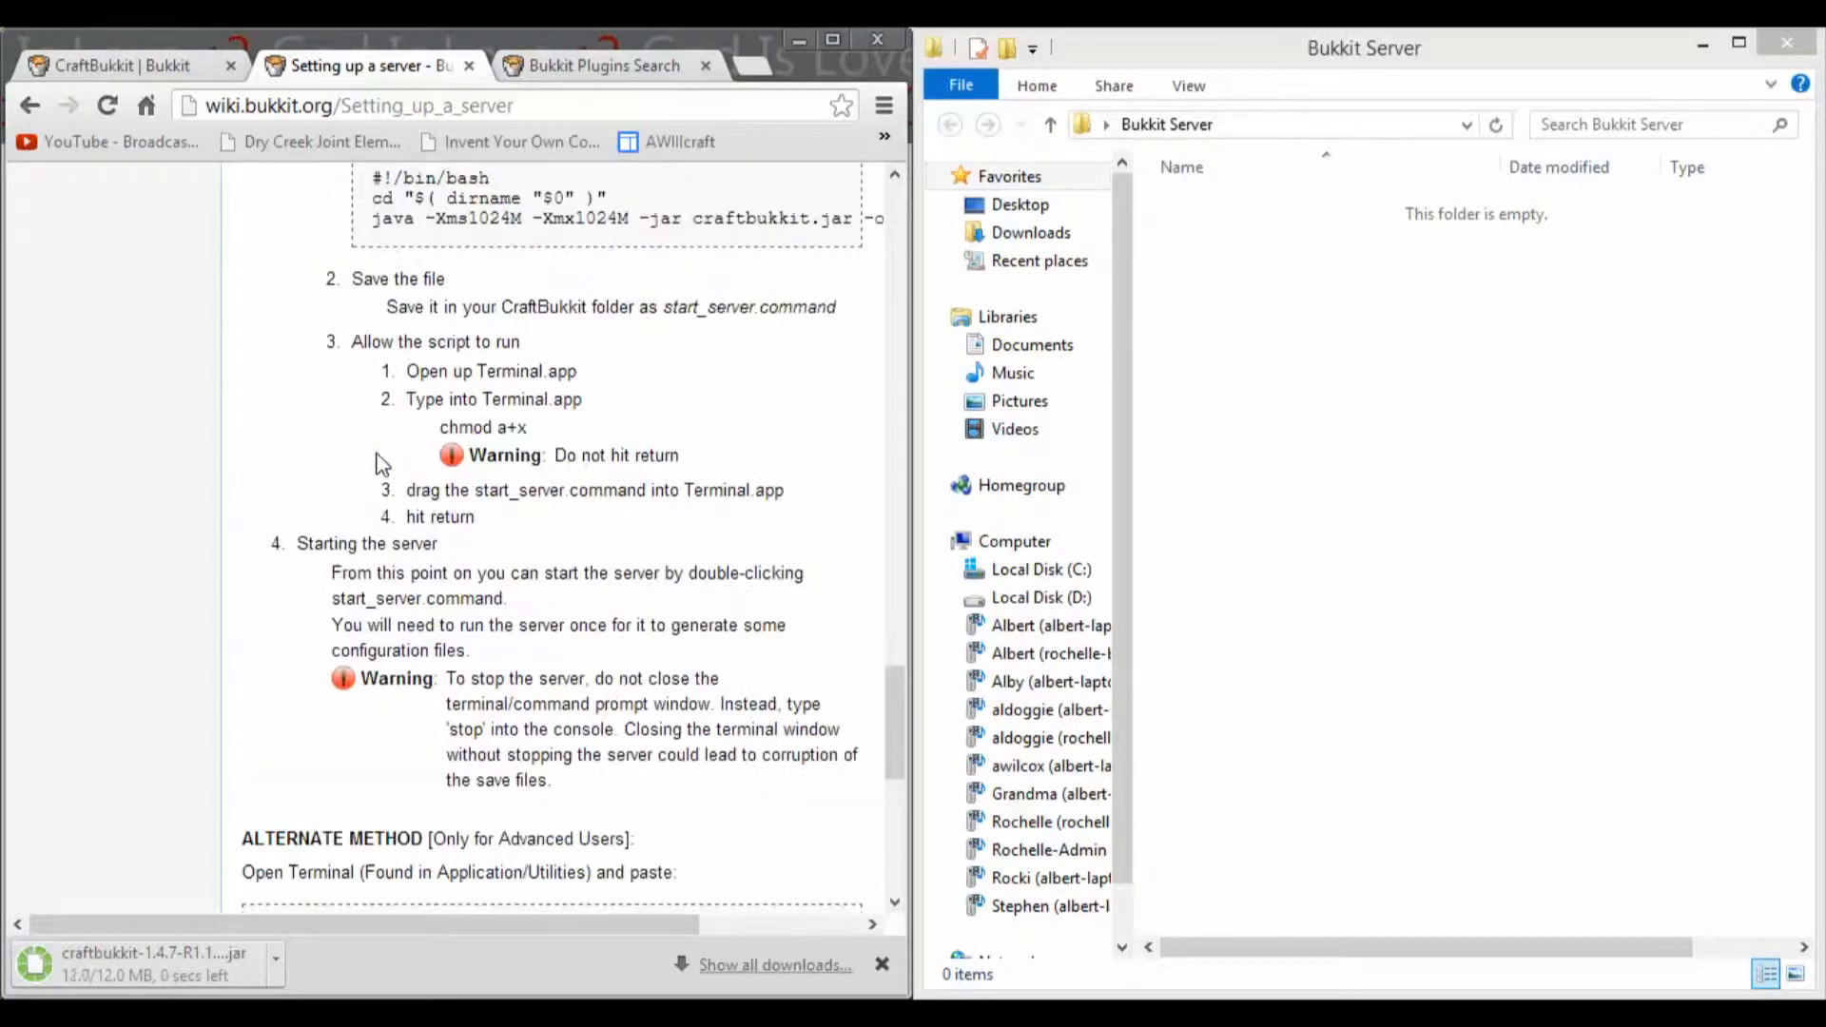
pyautogui.scroll(7, 374, 453)
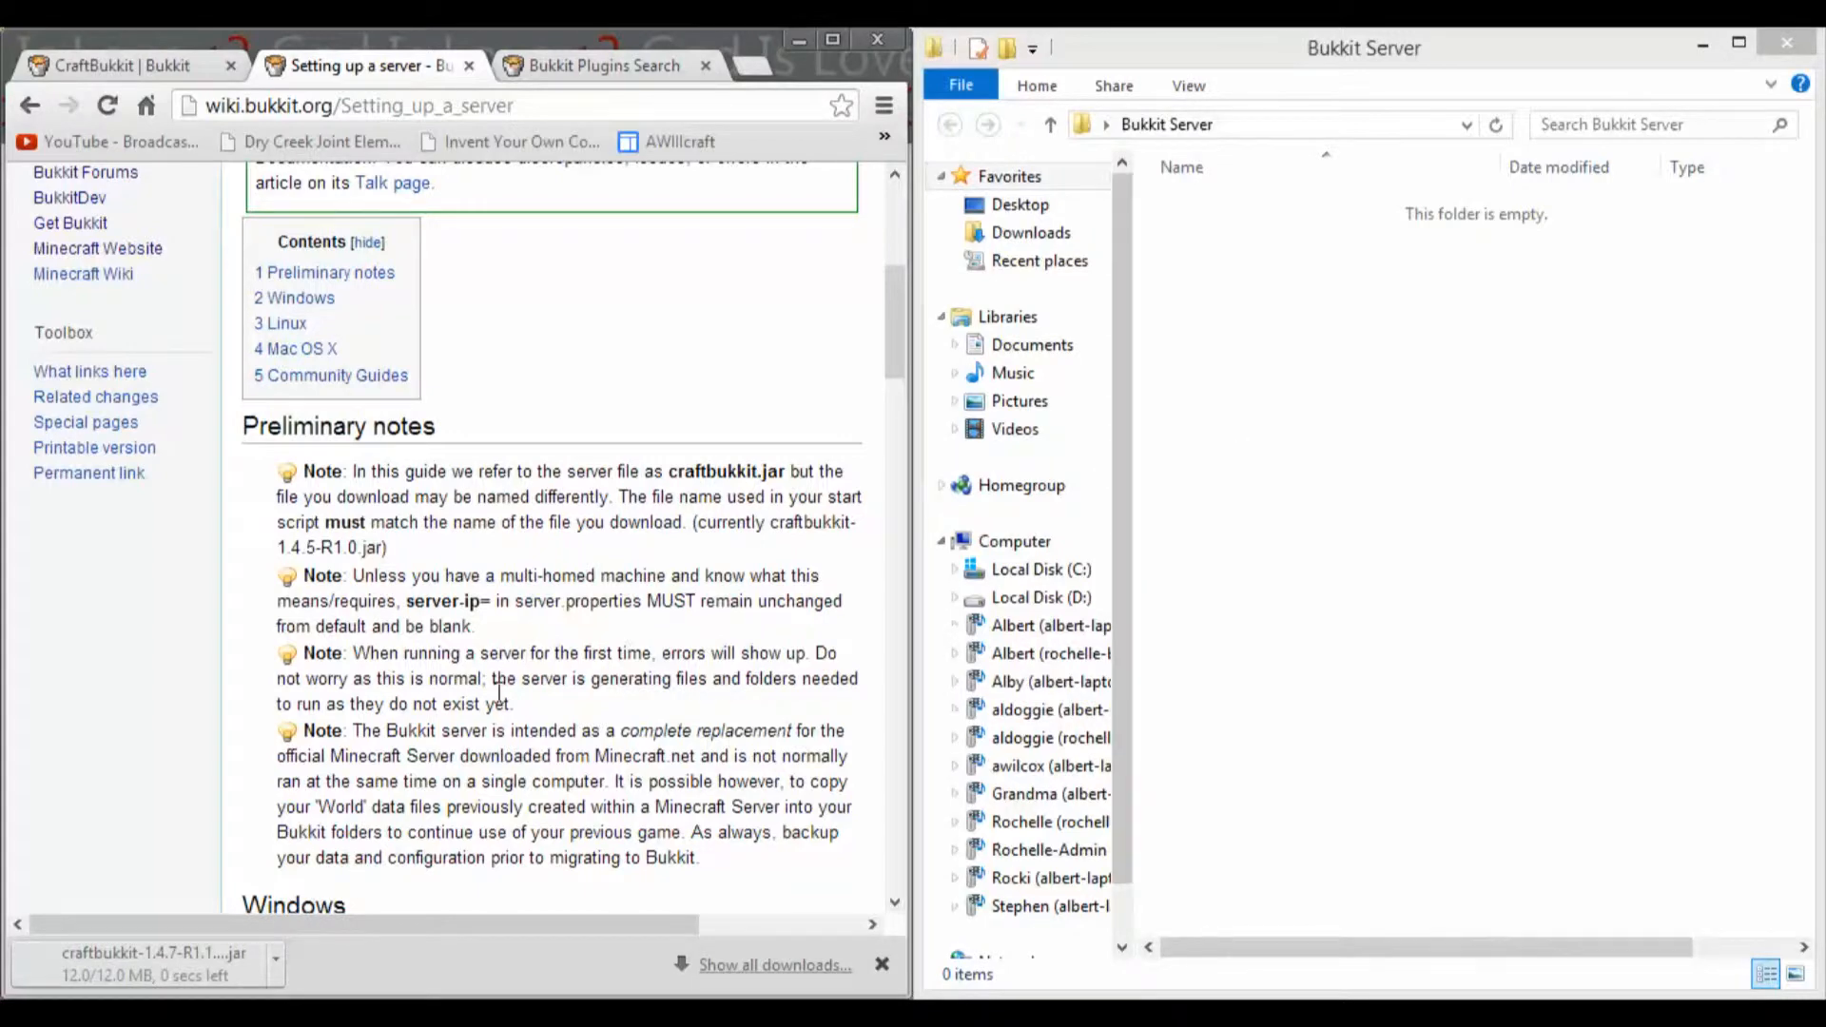
pyautogui.scroll(-7, 276, 640)
pyautogui.scroll(4, 274, 639)
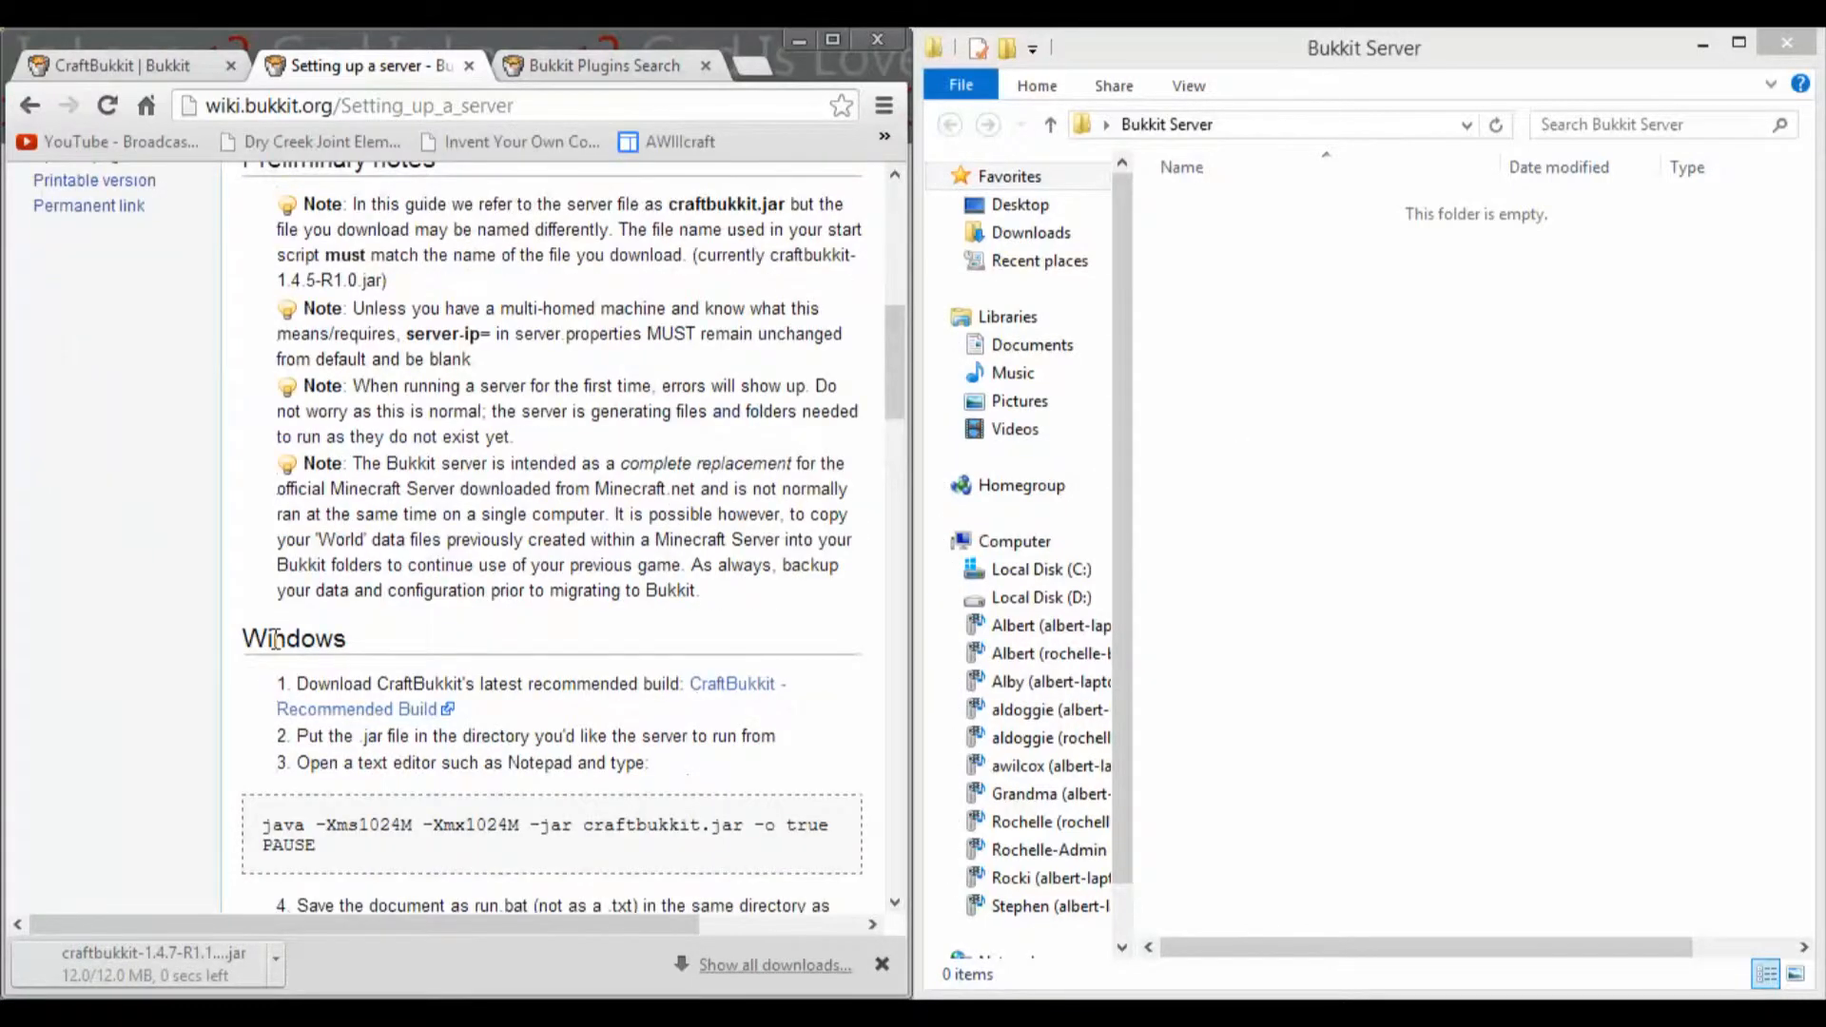
pyautogui.scroll(-3, 274, 639)
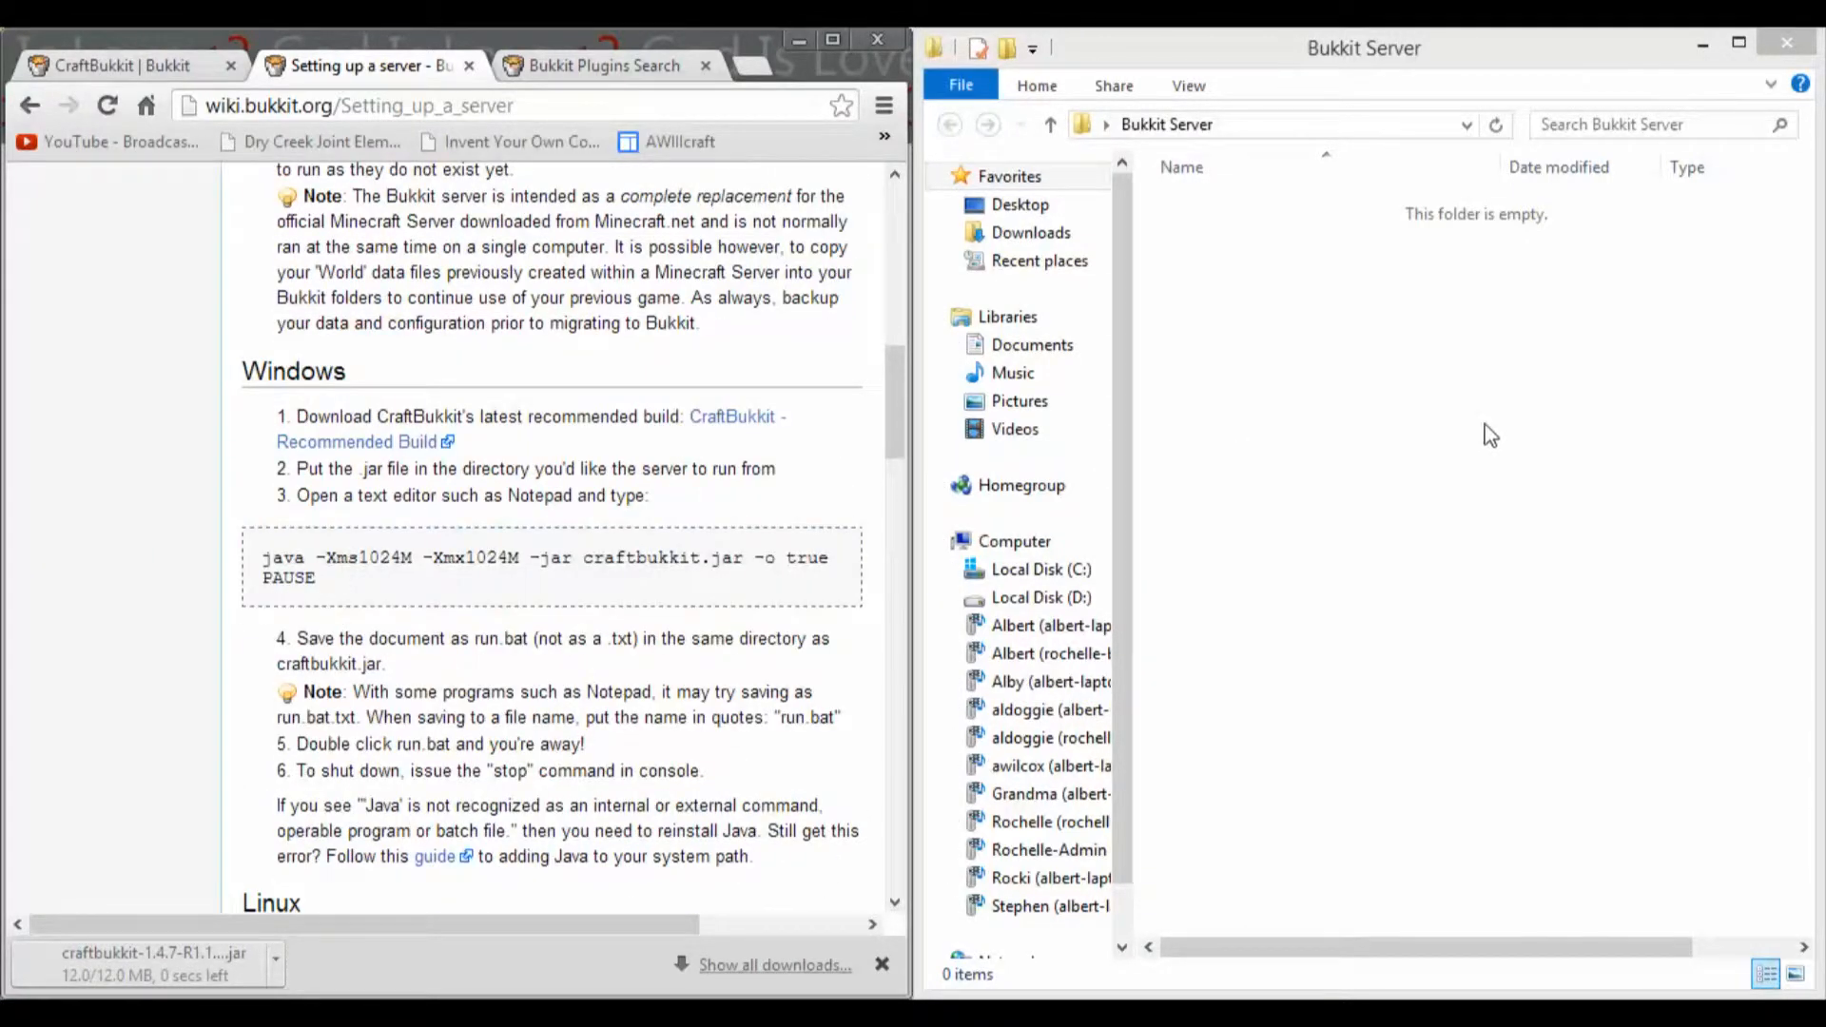
# Step: Create a new text document in the Bukkit Server folder and open it in Notepad beside the browser
pyautogui.rightClick(1485, 424)
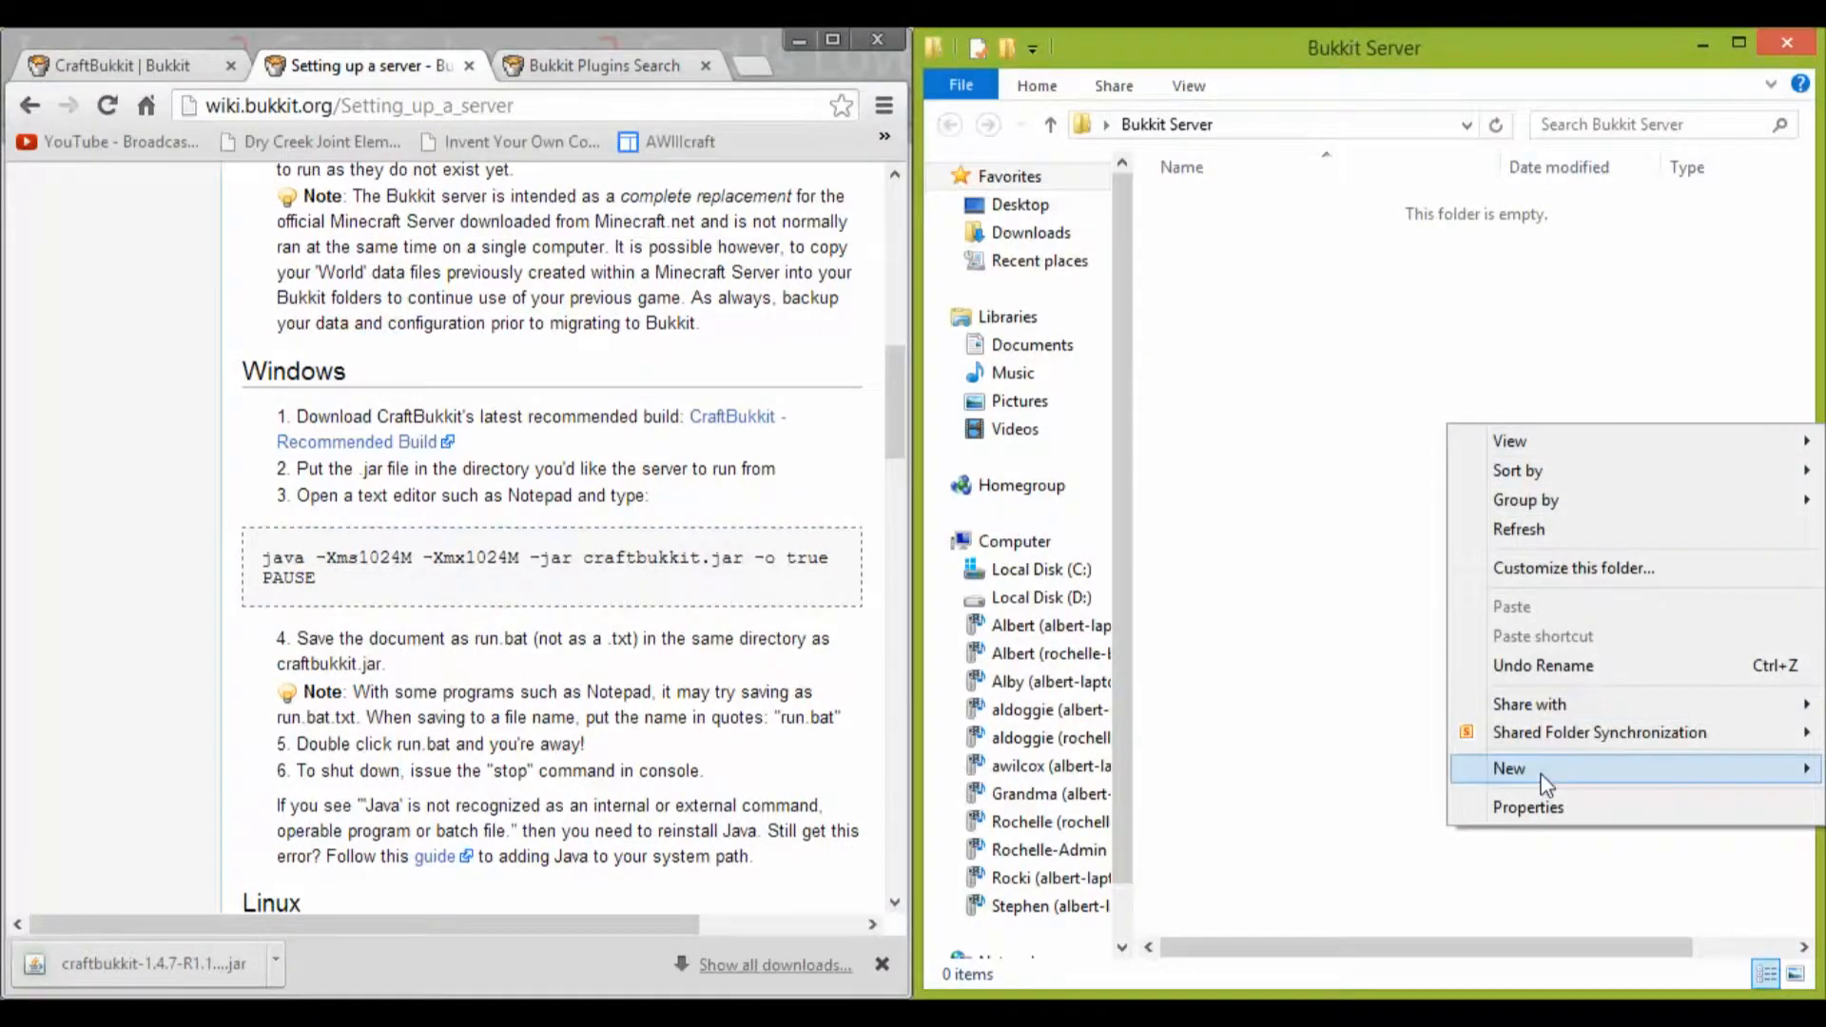
pyautogui.moveTo(1545, 785)
pyautogui.click(1299, 707)
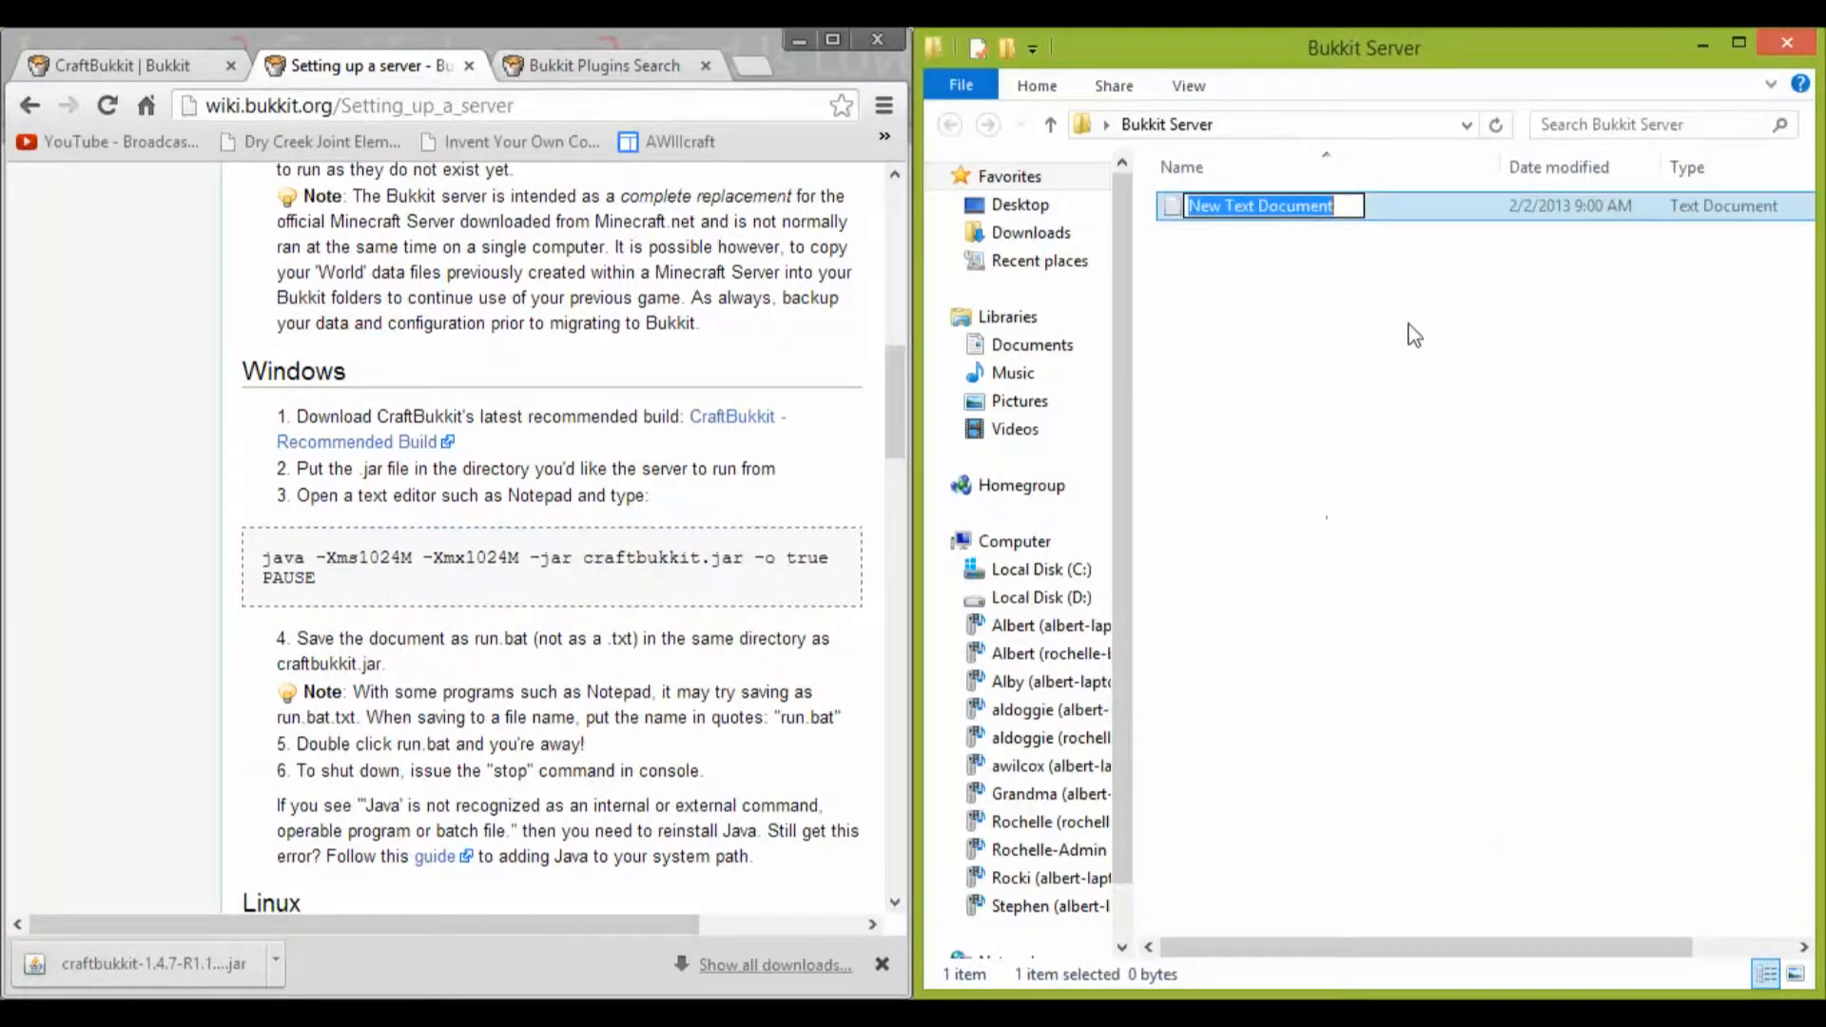
pyautogui.doubleClick(1432, 209)
pyautogui.moveTo(772, 266); pyautogui.dragTo(1824, 307)
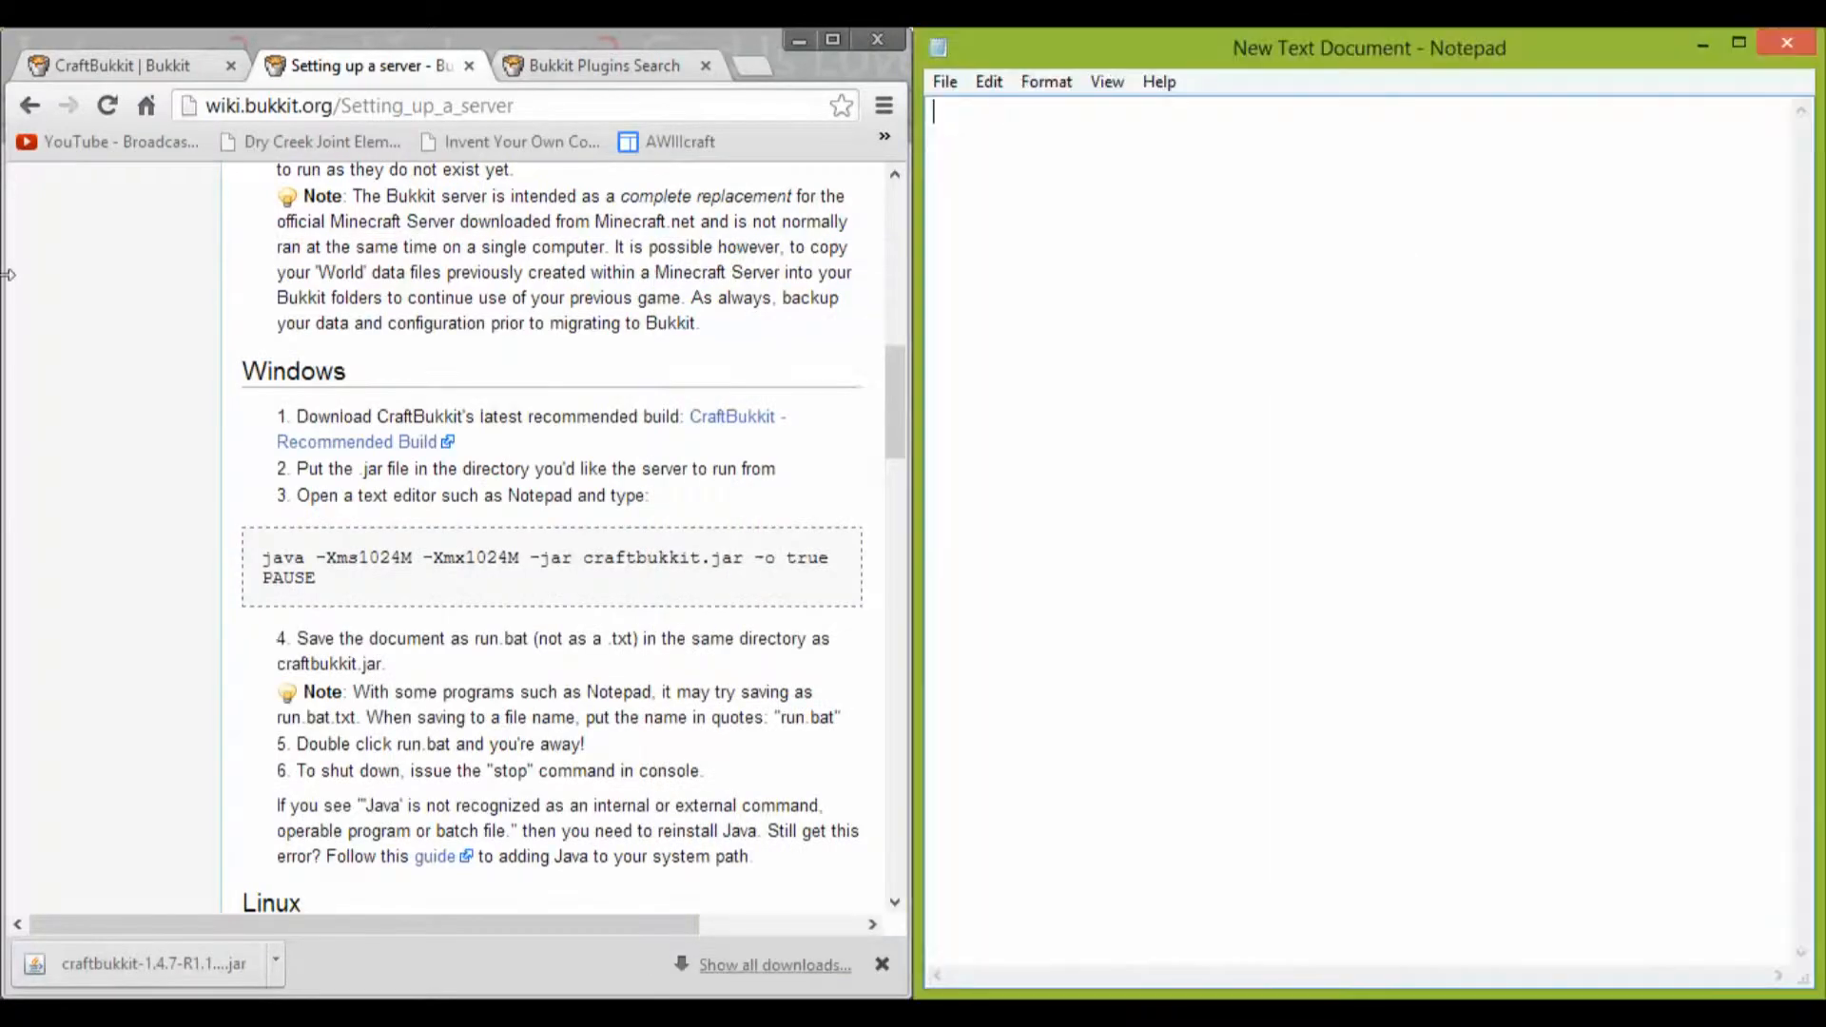
# Step: Copy the two-line Java launch script from the wiki's Windows section into the empty text document
pyautogui.click(332, 597)
pyautogui.moveTo(318, 578); pyautogui.dragTo(255, 558)
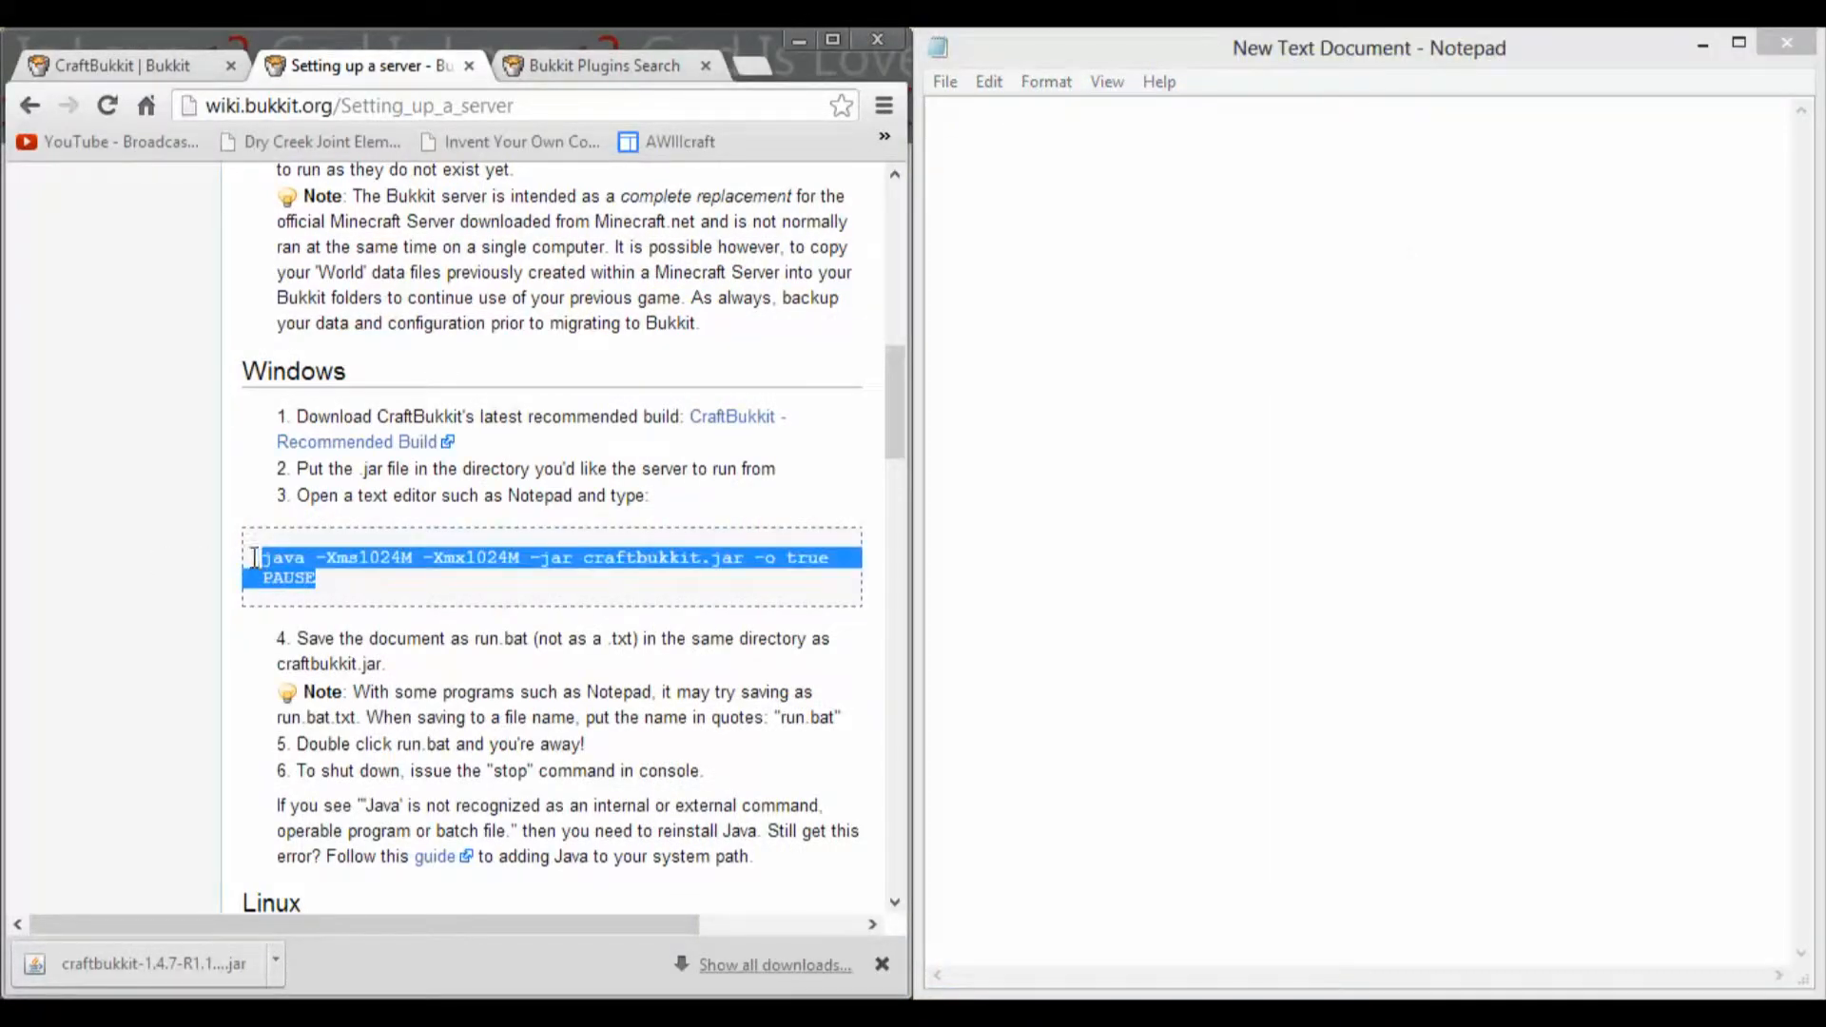
pyautogui.rightClick(280, 568)
pyautogui.click(333, 588)
pyautogui.click(990, 82)
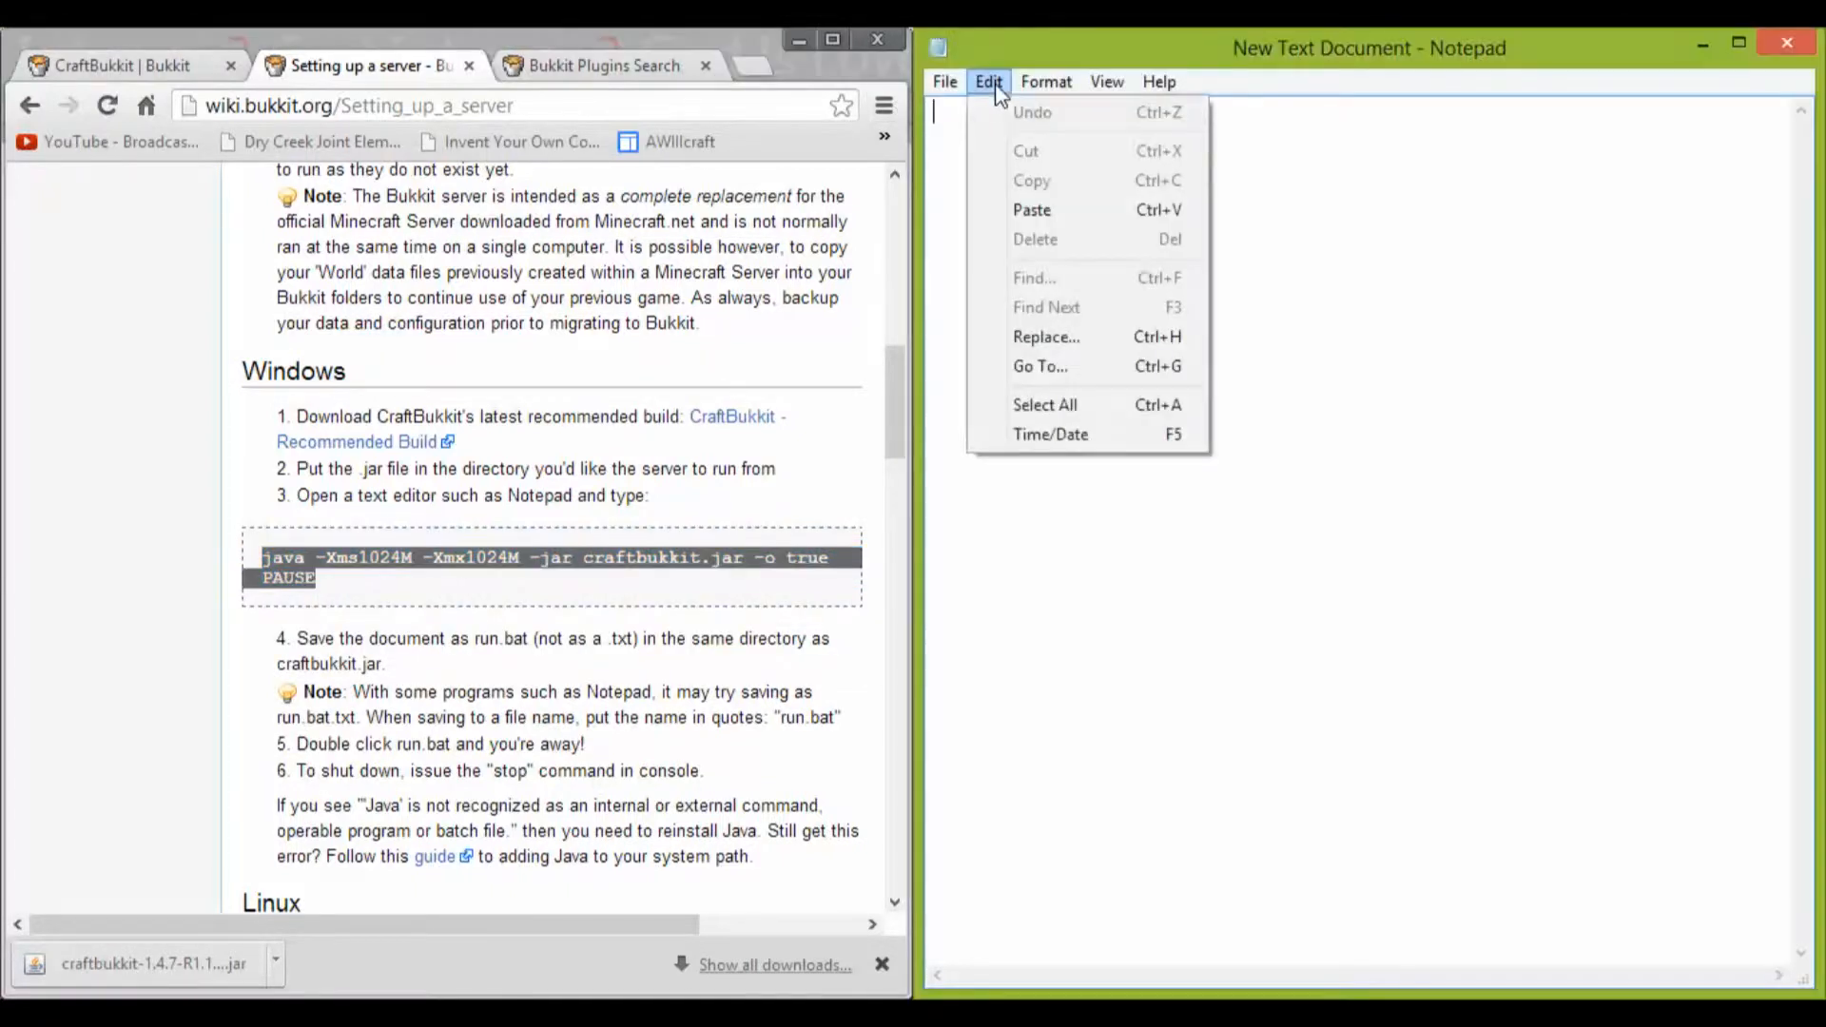
pyautogui.click(1067, 213)
# Step: Save the script as funny.bat in the Bukkit Server folder with the file type All Files, and close Notepad
pyautogui.click(945, 82)
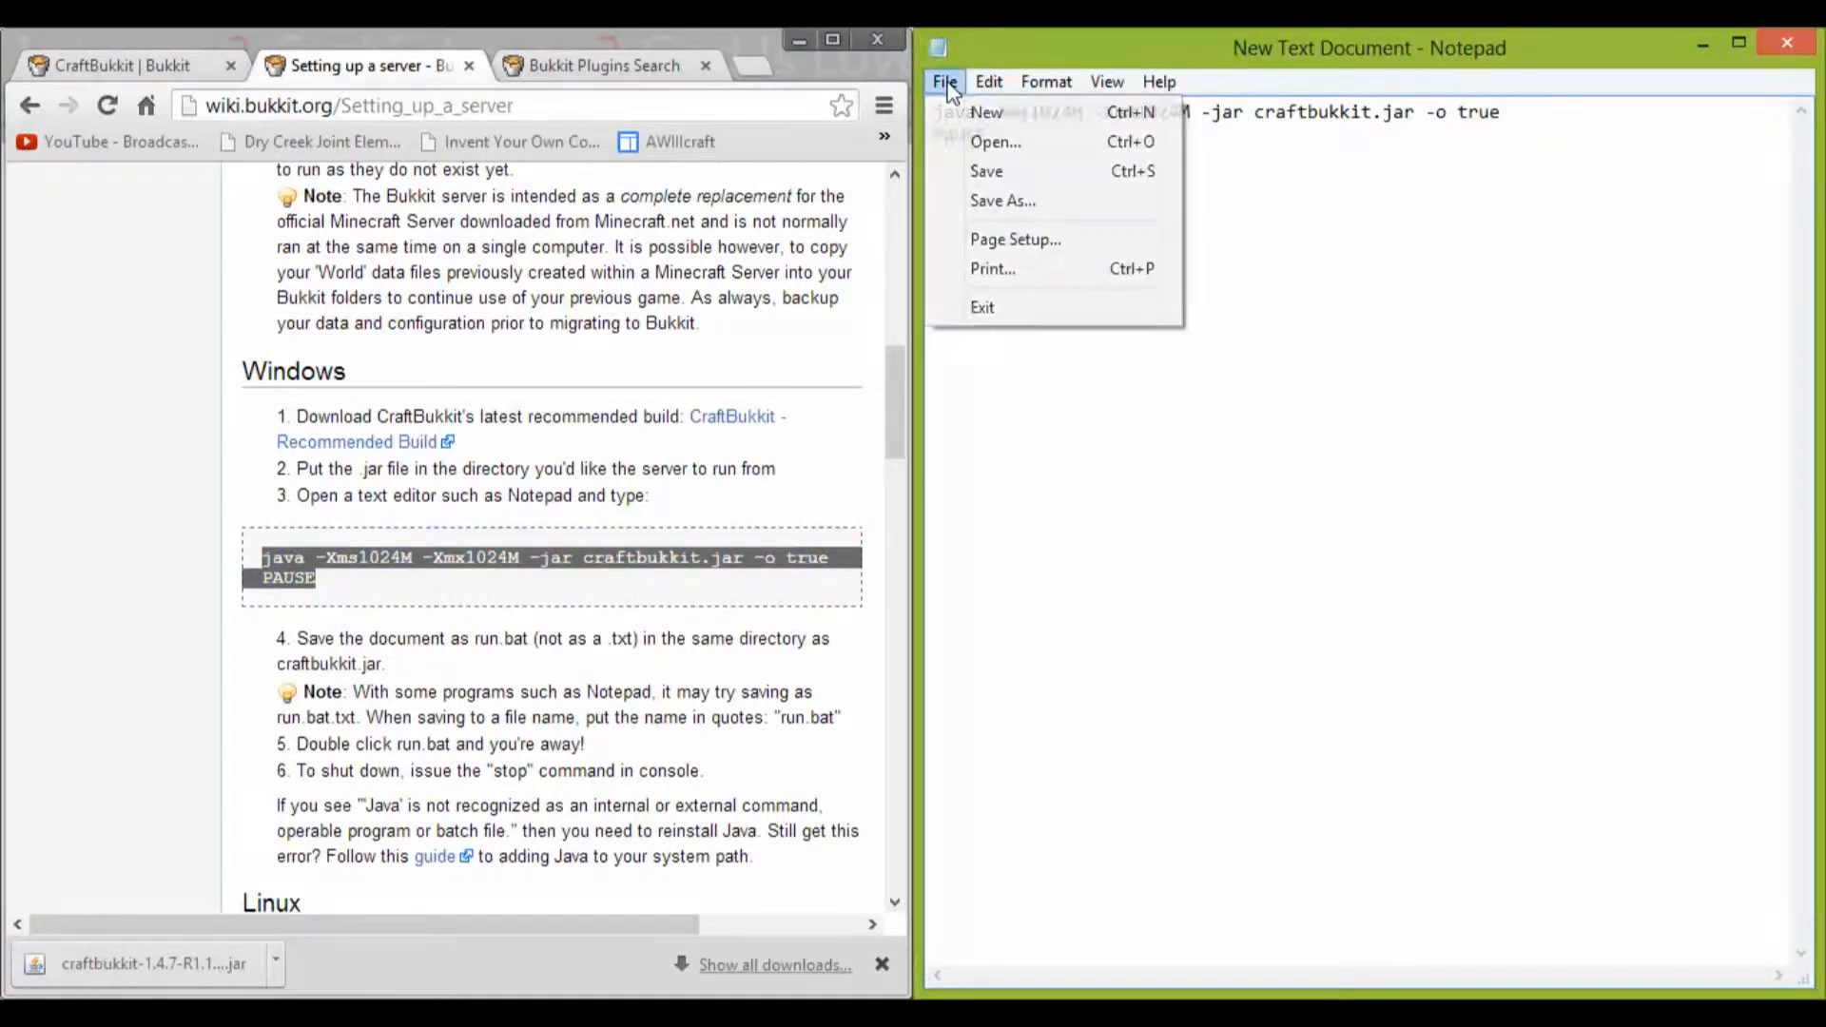
pyautogui.click(995, 201)
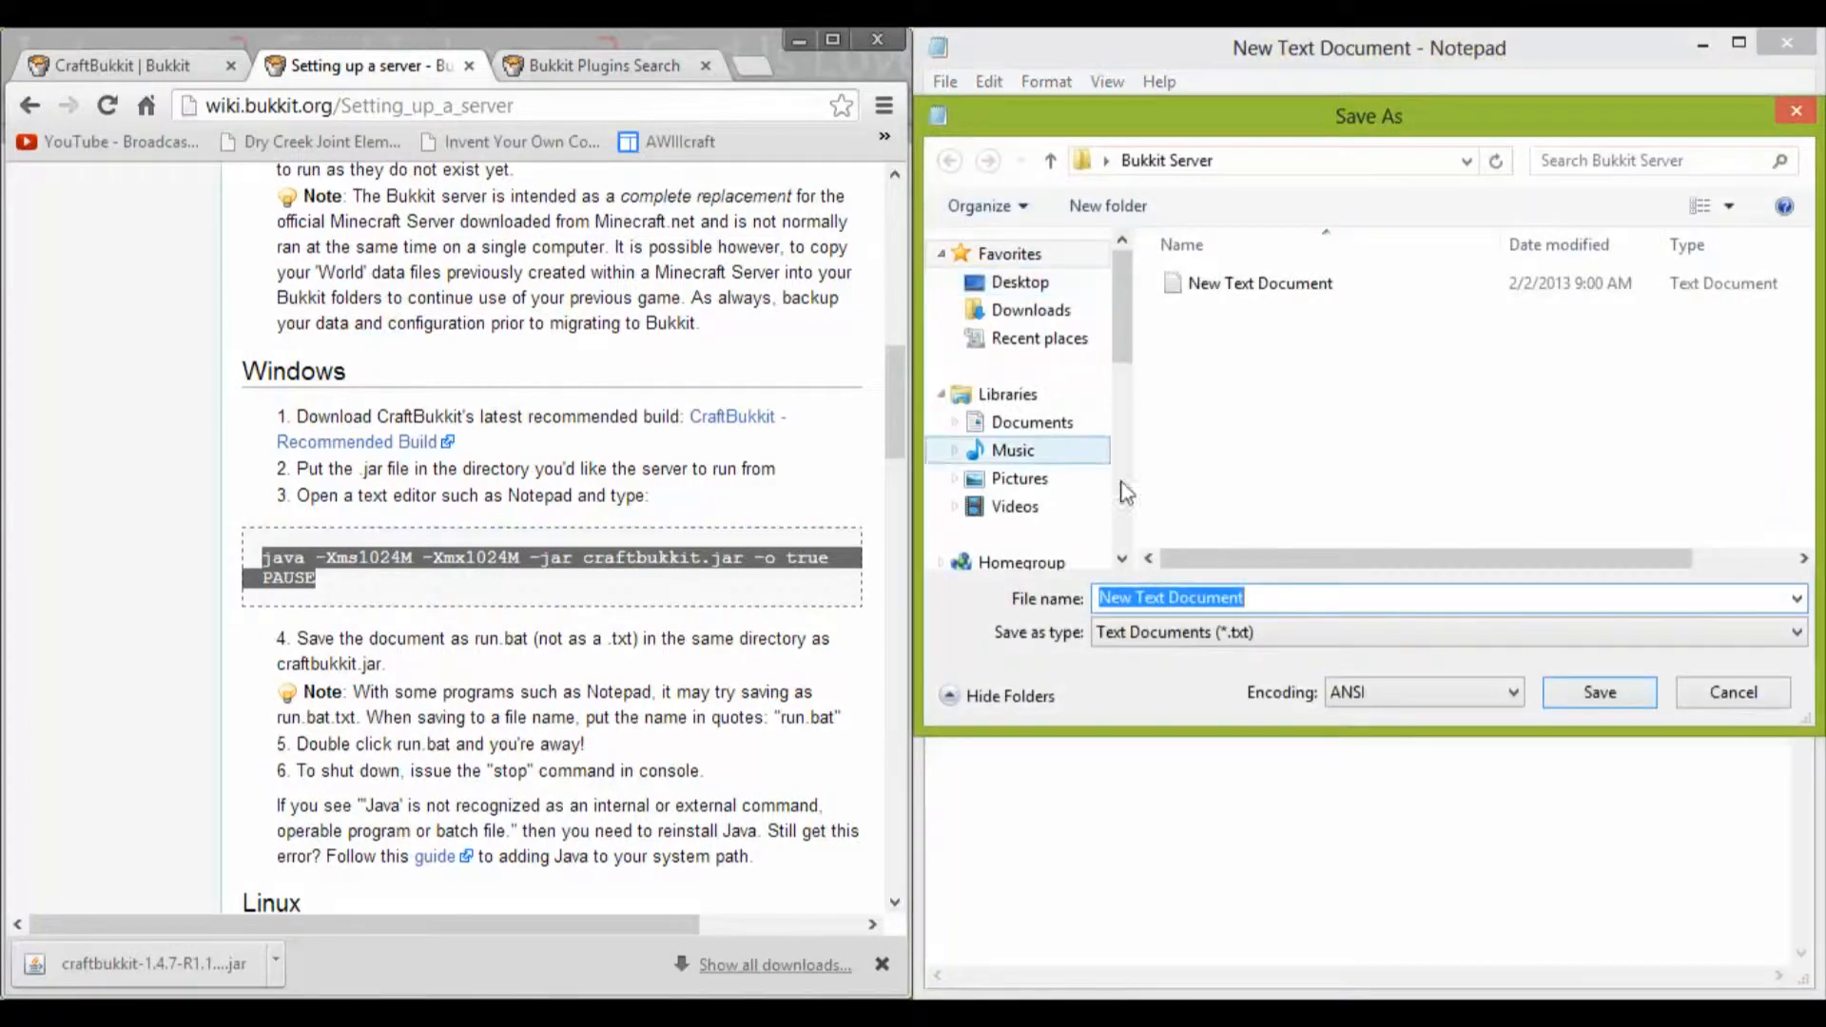
pyautogui.write('r')
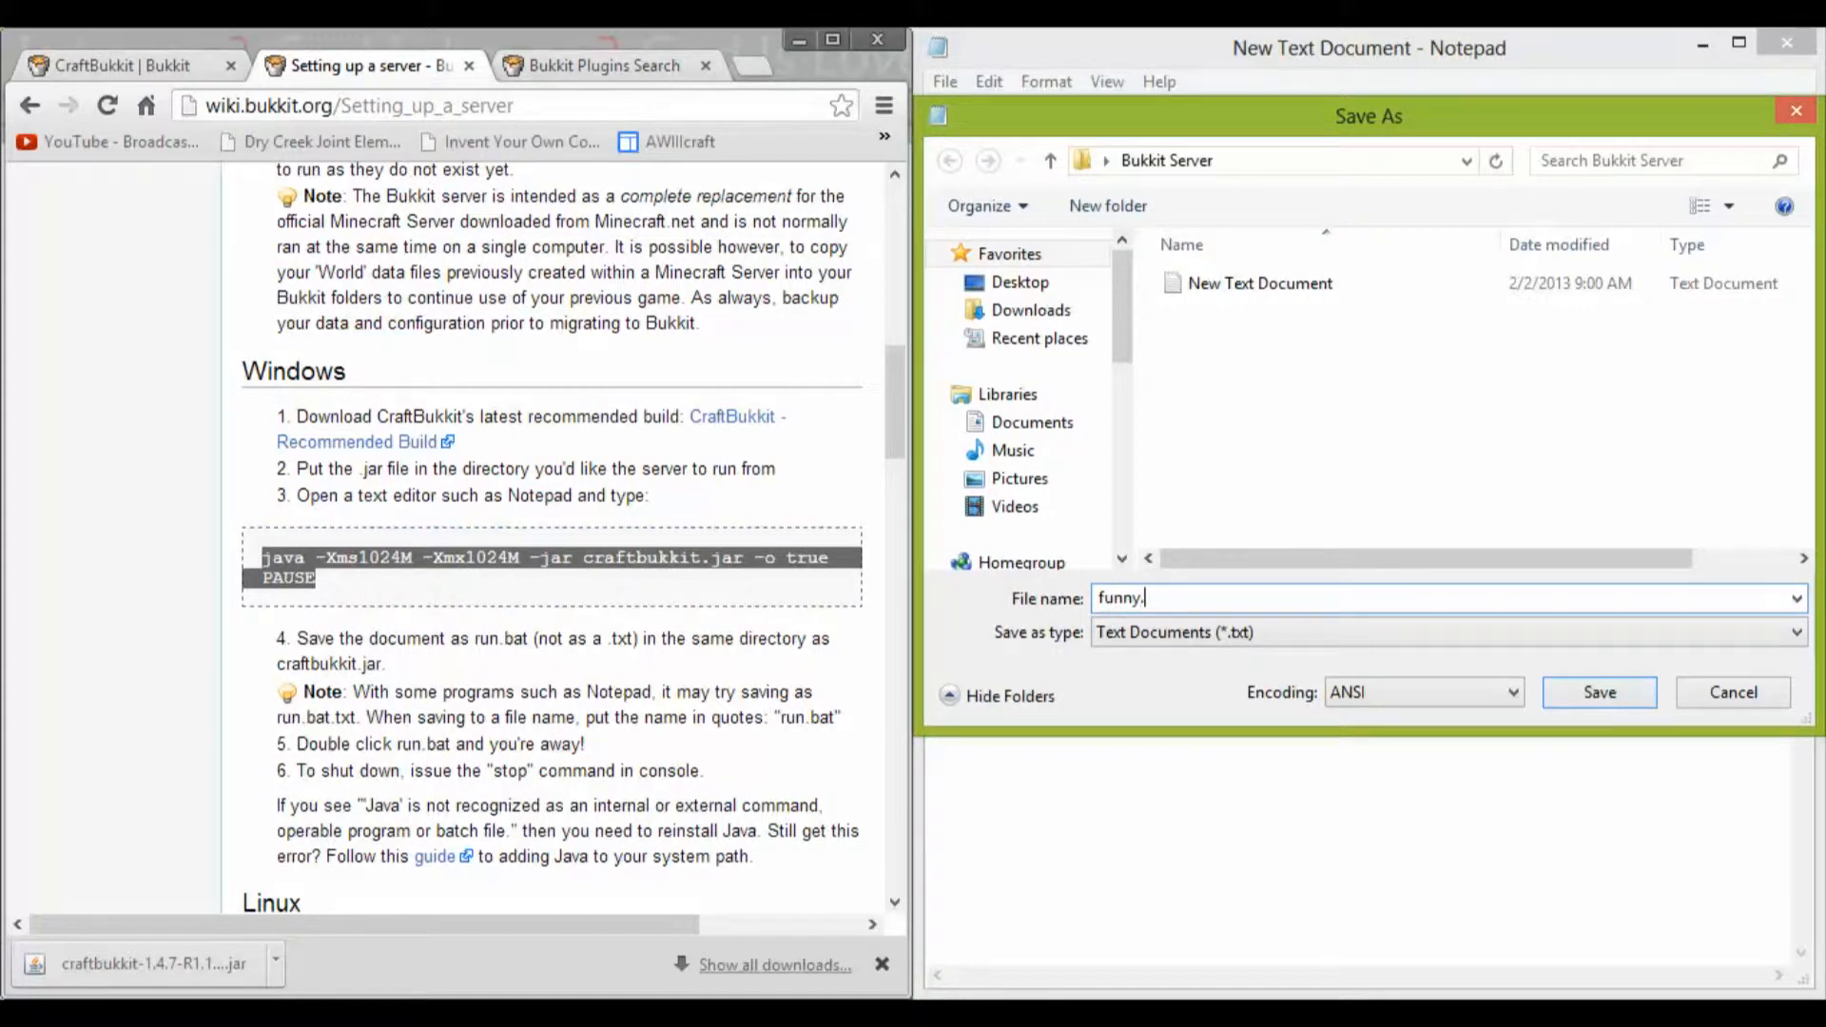
pyautogui.click(1327, 628)
pyautogui.click(1220, 679)
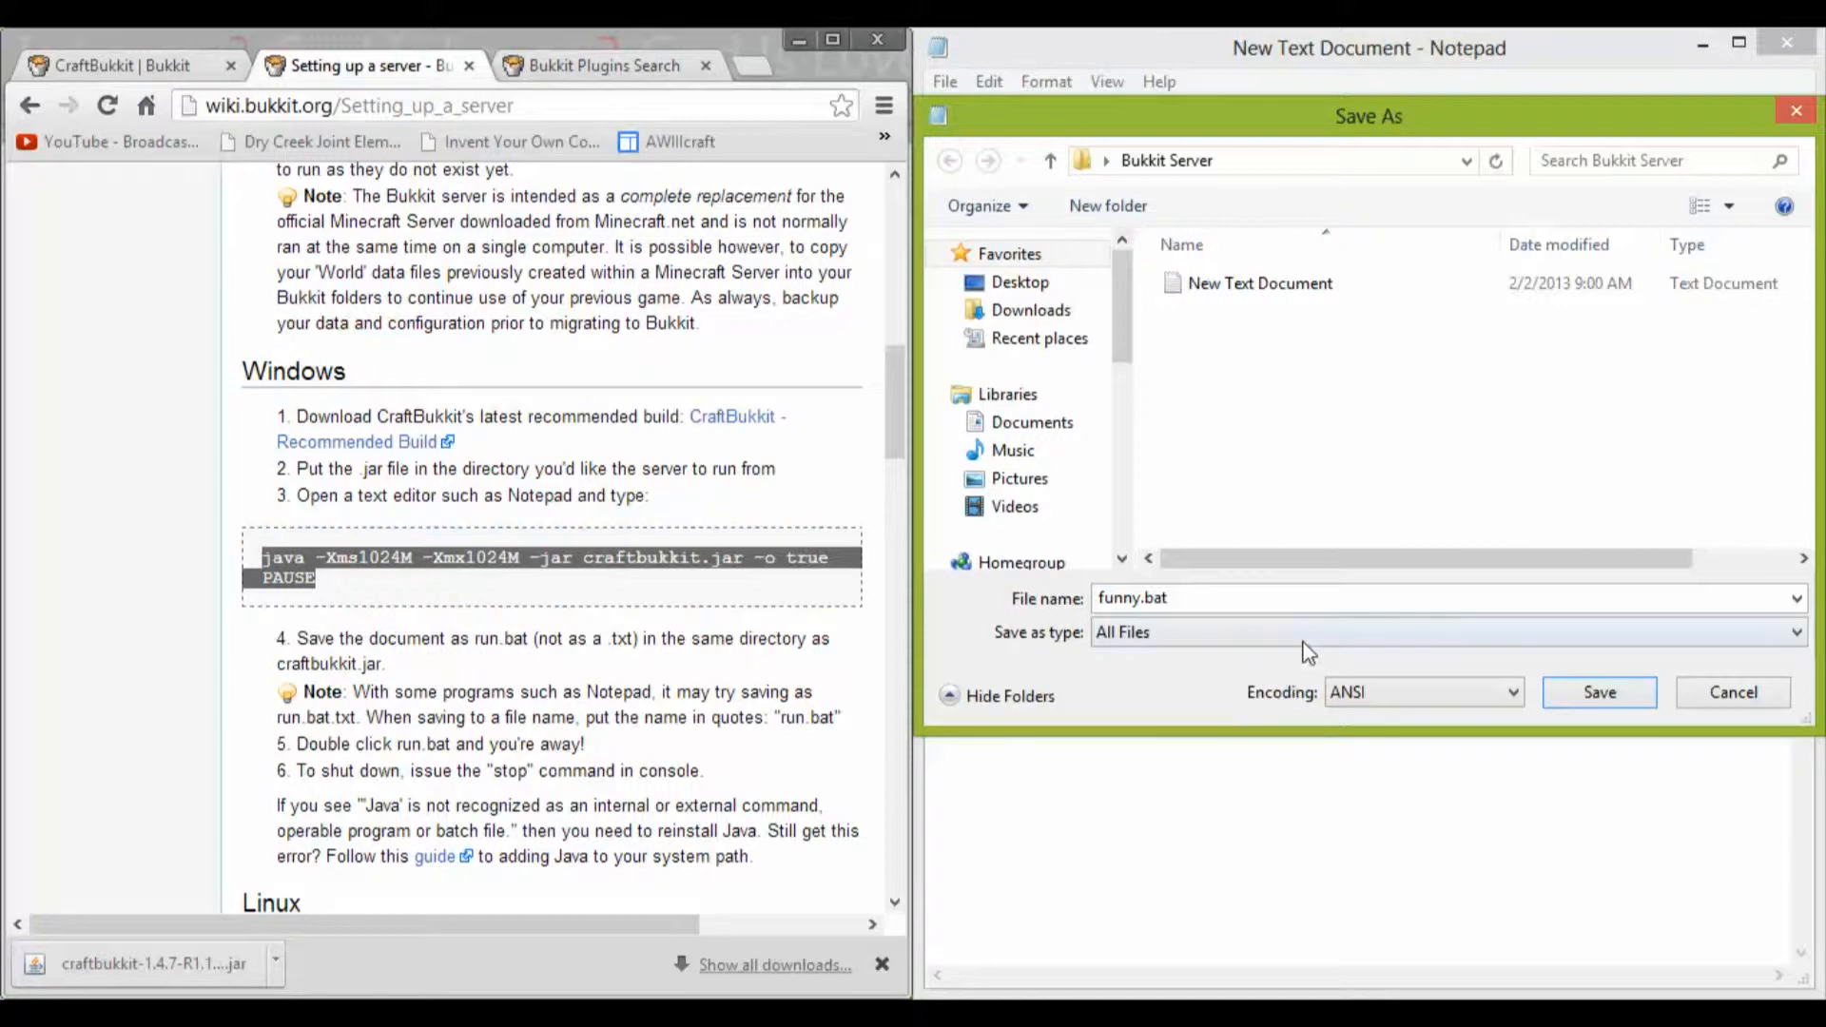
pyautogui.click(1581, 704)
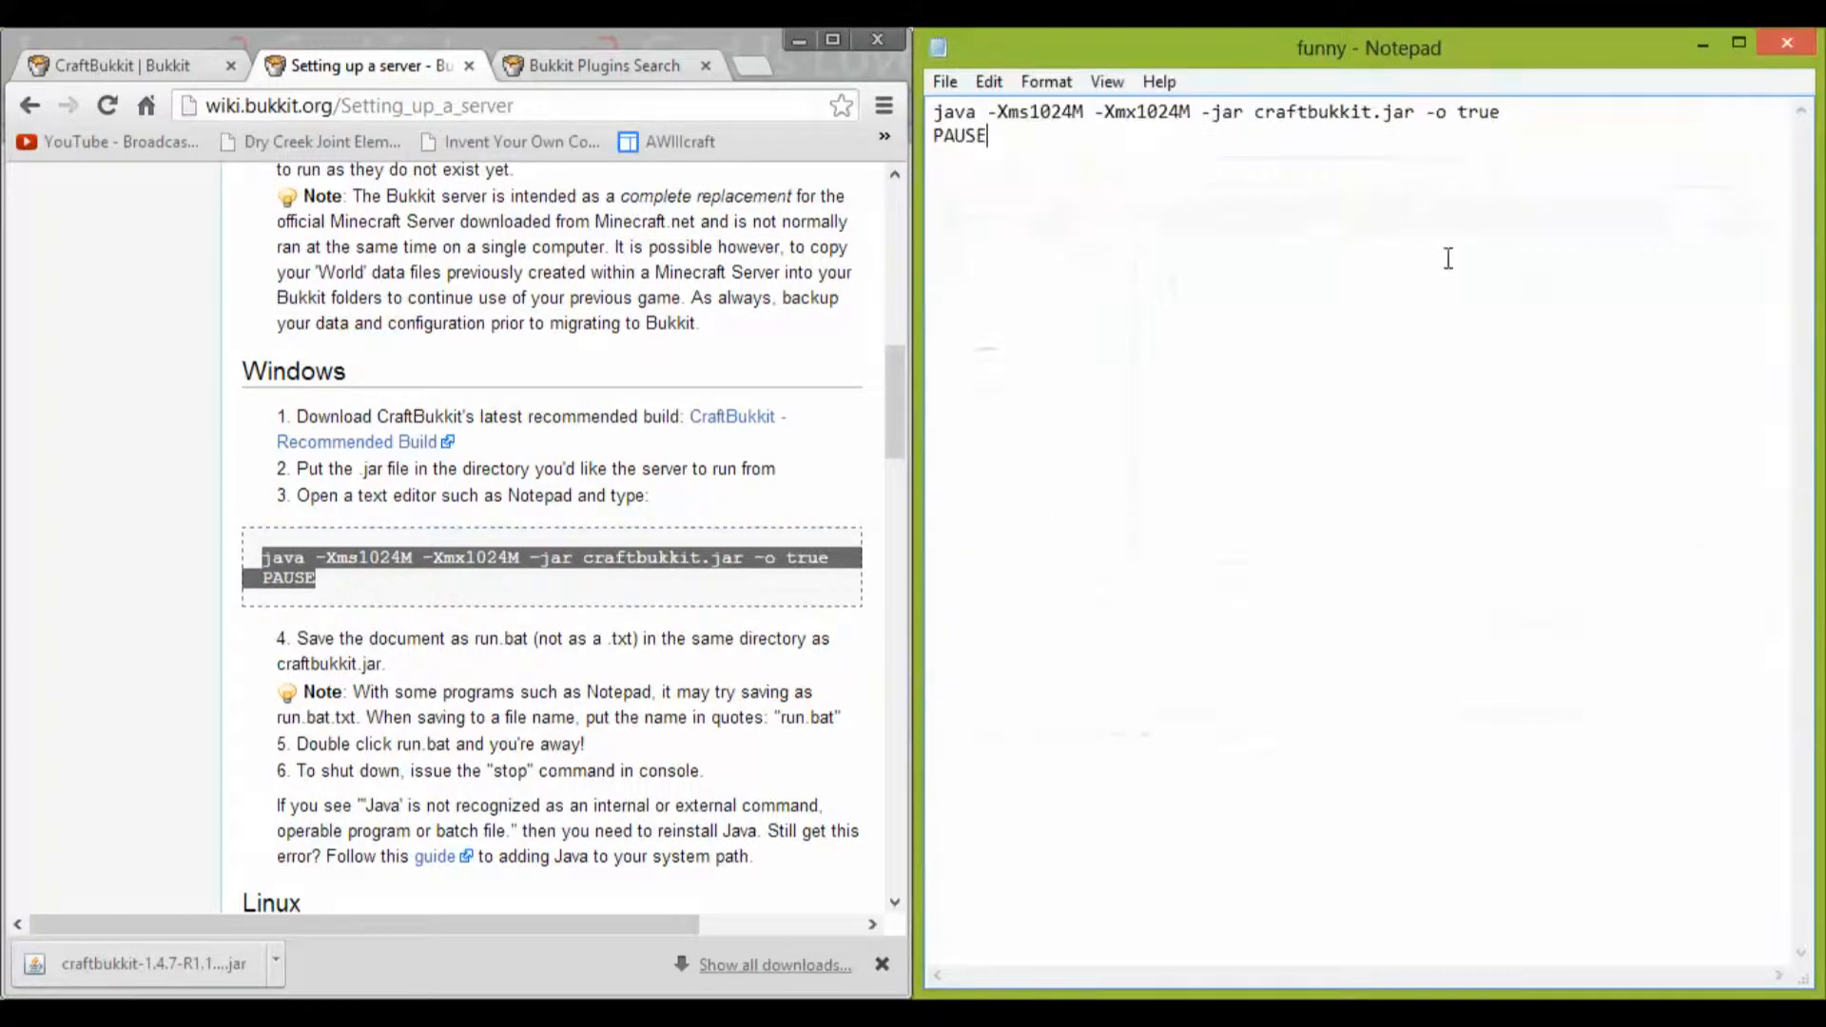
pyautogui.click(1786, 44)
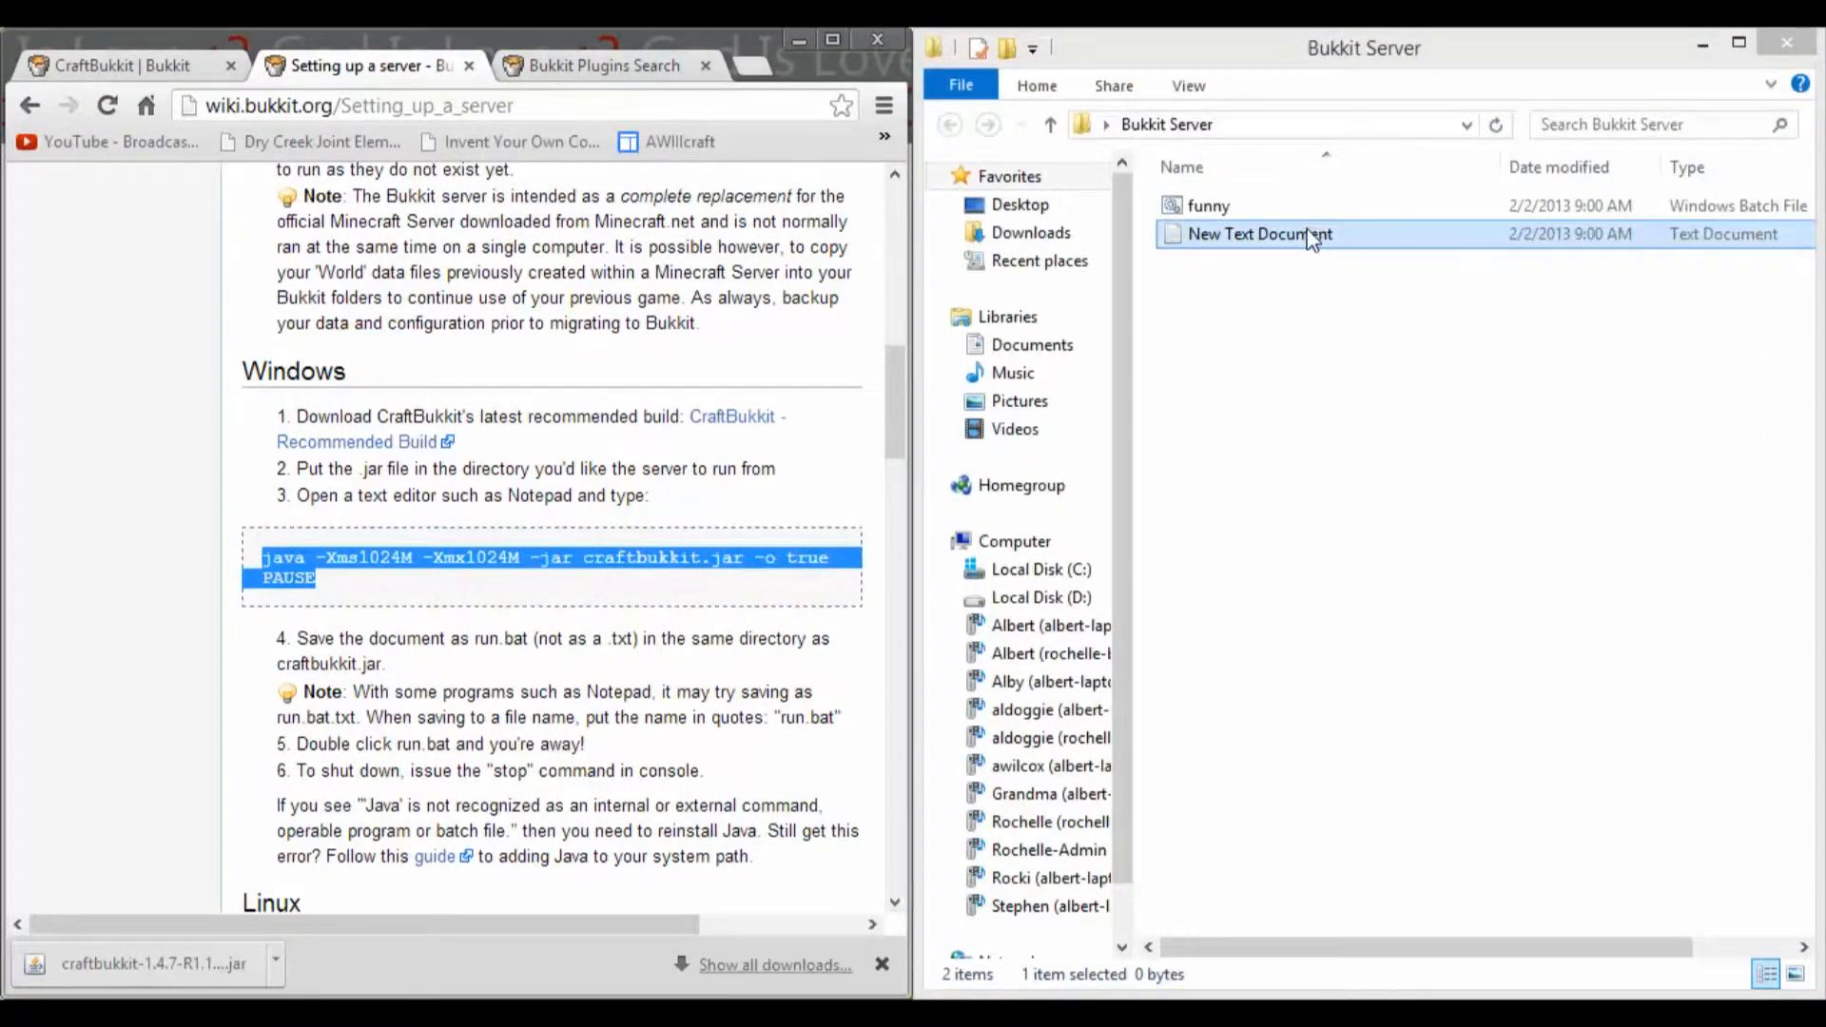
# Step: Open the original New Text Document to check its contents, and close it again
pyautogui.click(1219, 246)
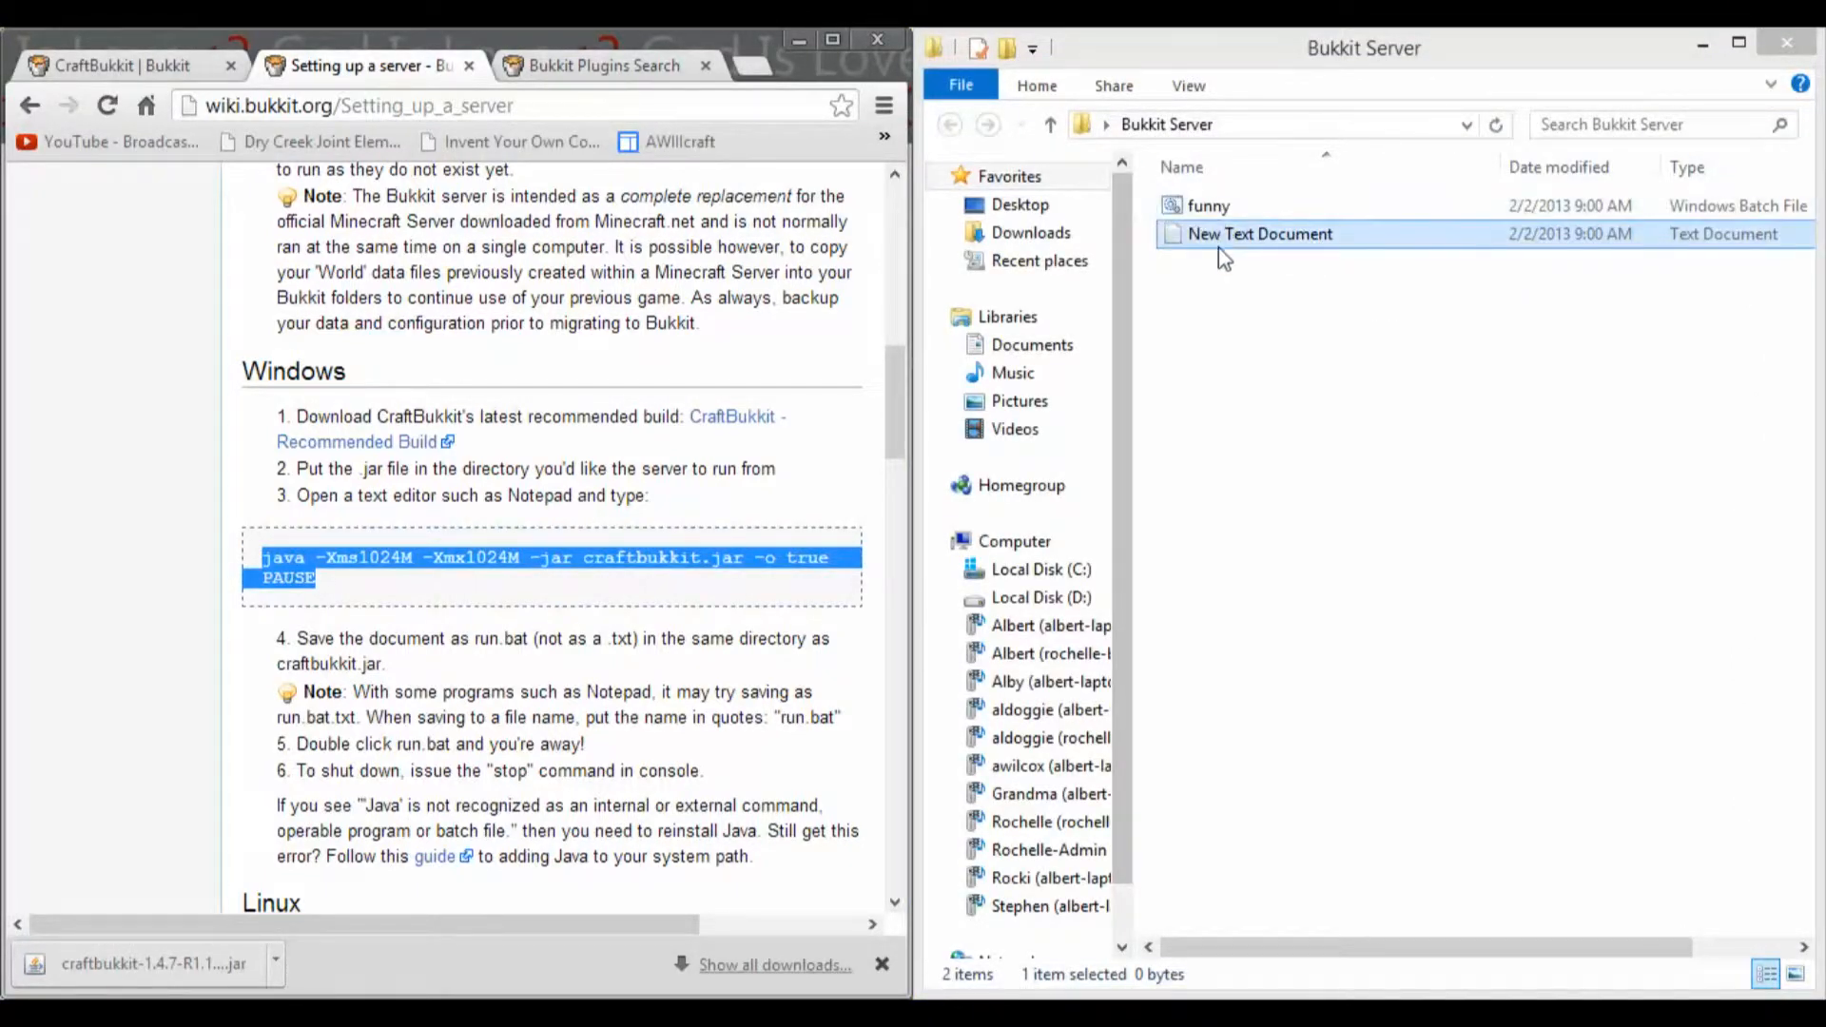
pyautogui.rightClick(1219, 249)
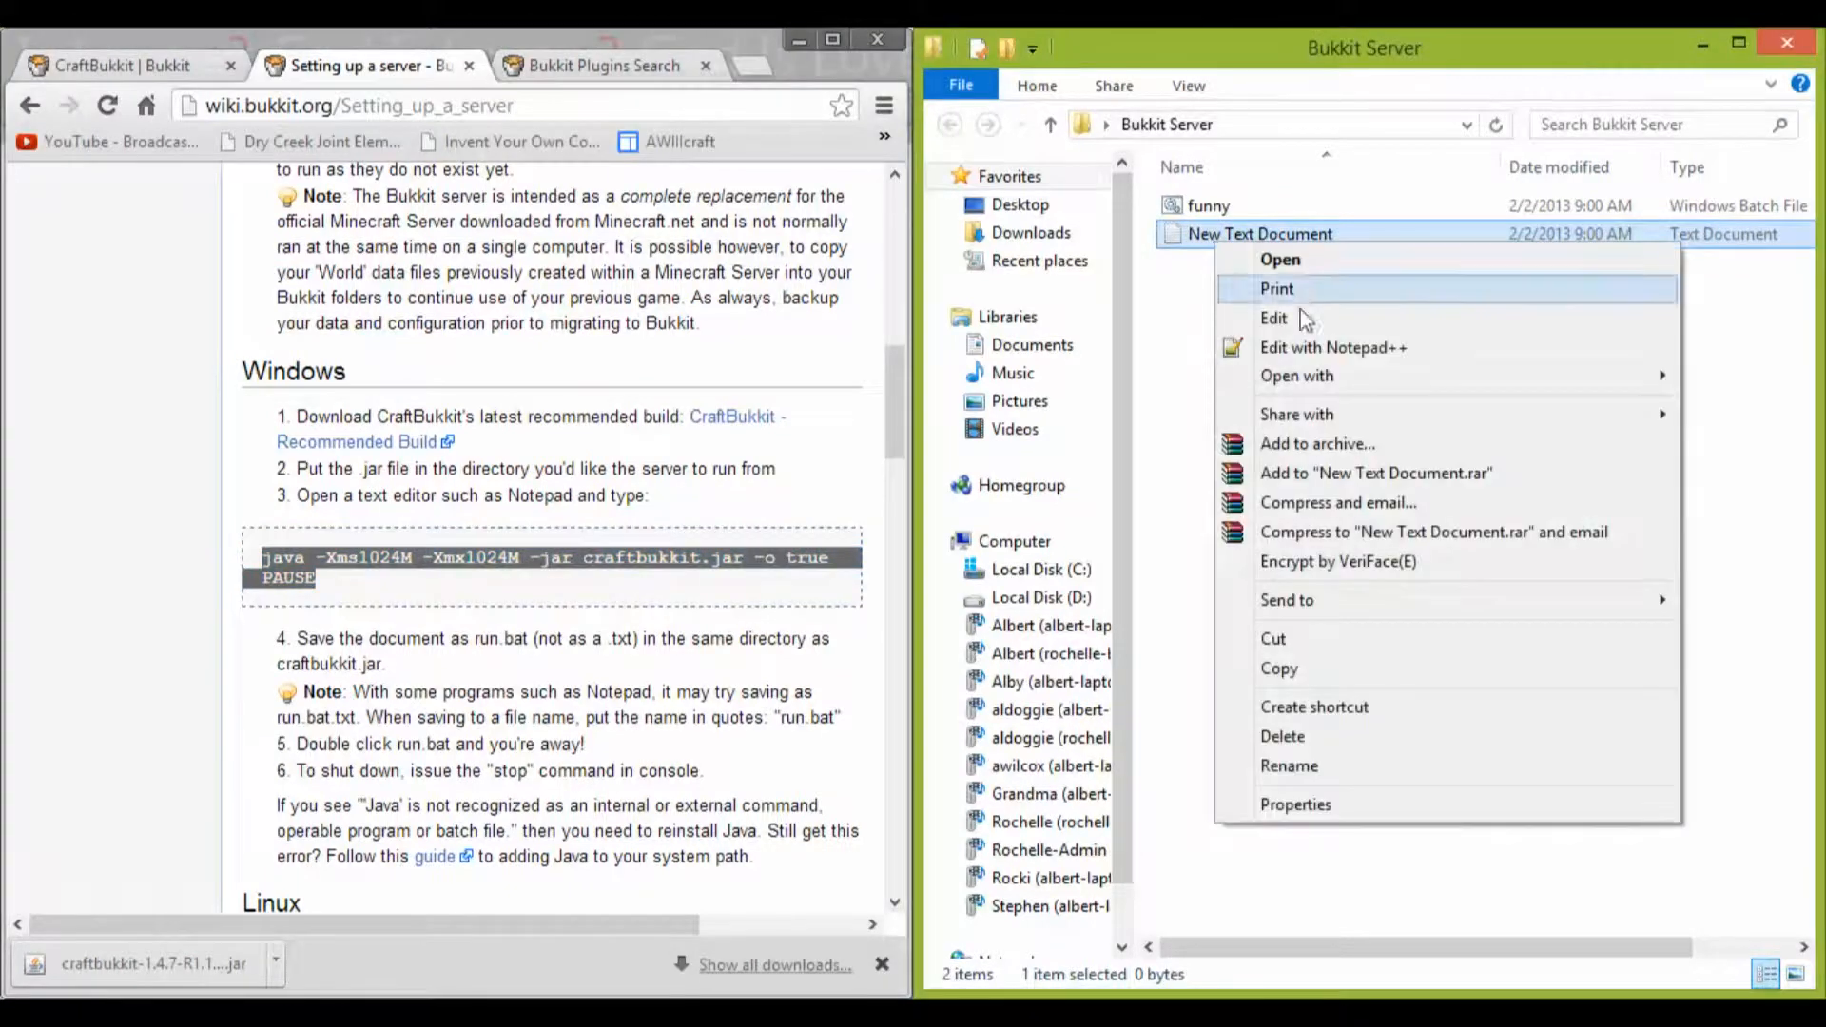
pyautogui.click(1196, 257)
pyautogui.doubleClick(1193, 248)
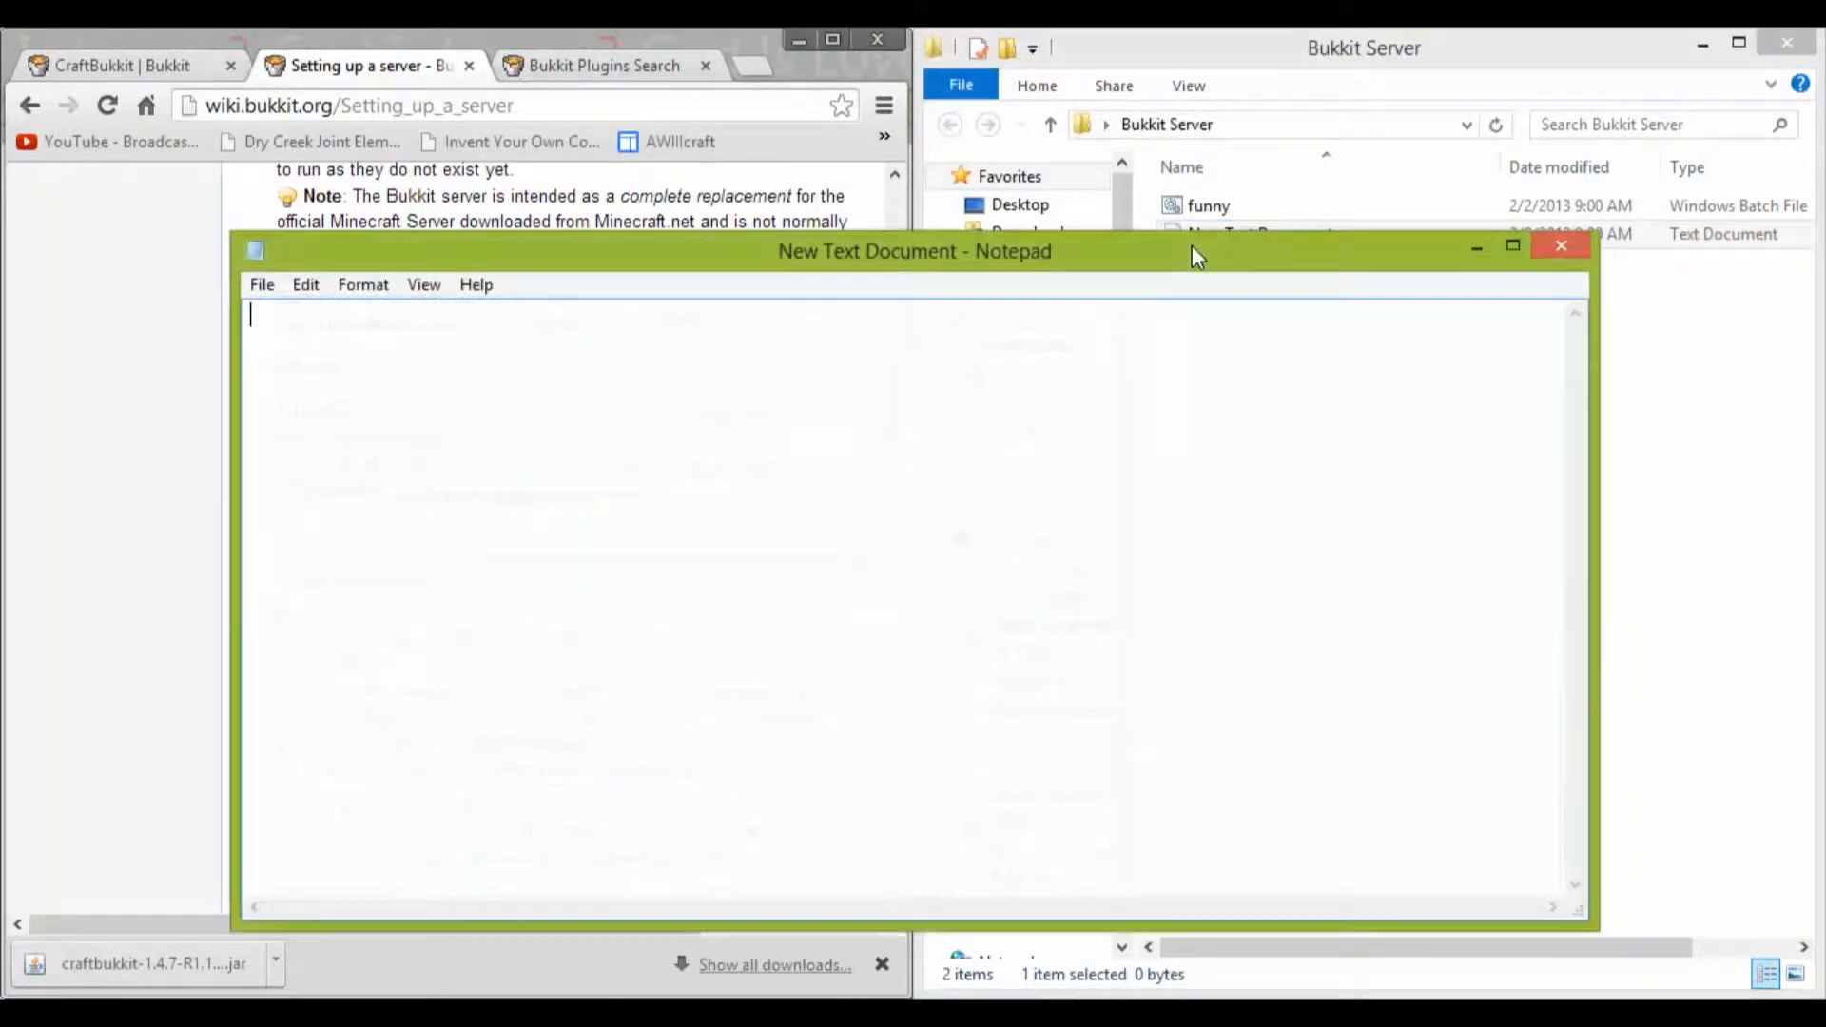
pyautogui.click(1560, 247)
# Step: Open funny.bat for editing in Notepad++ and dock the editor beside the browser
pyautogui.rightClick(1251, 198)
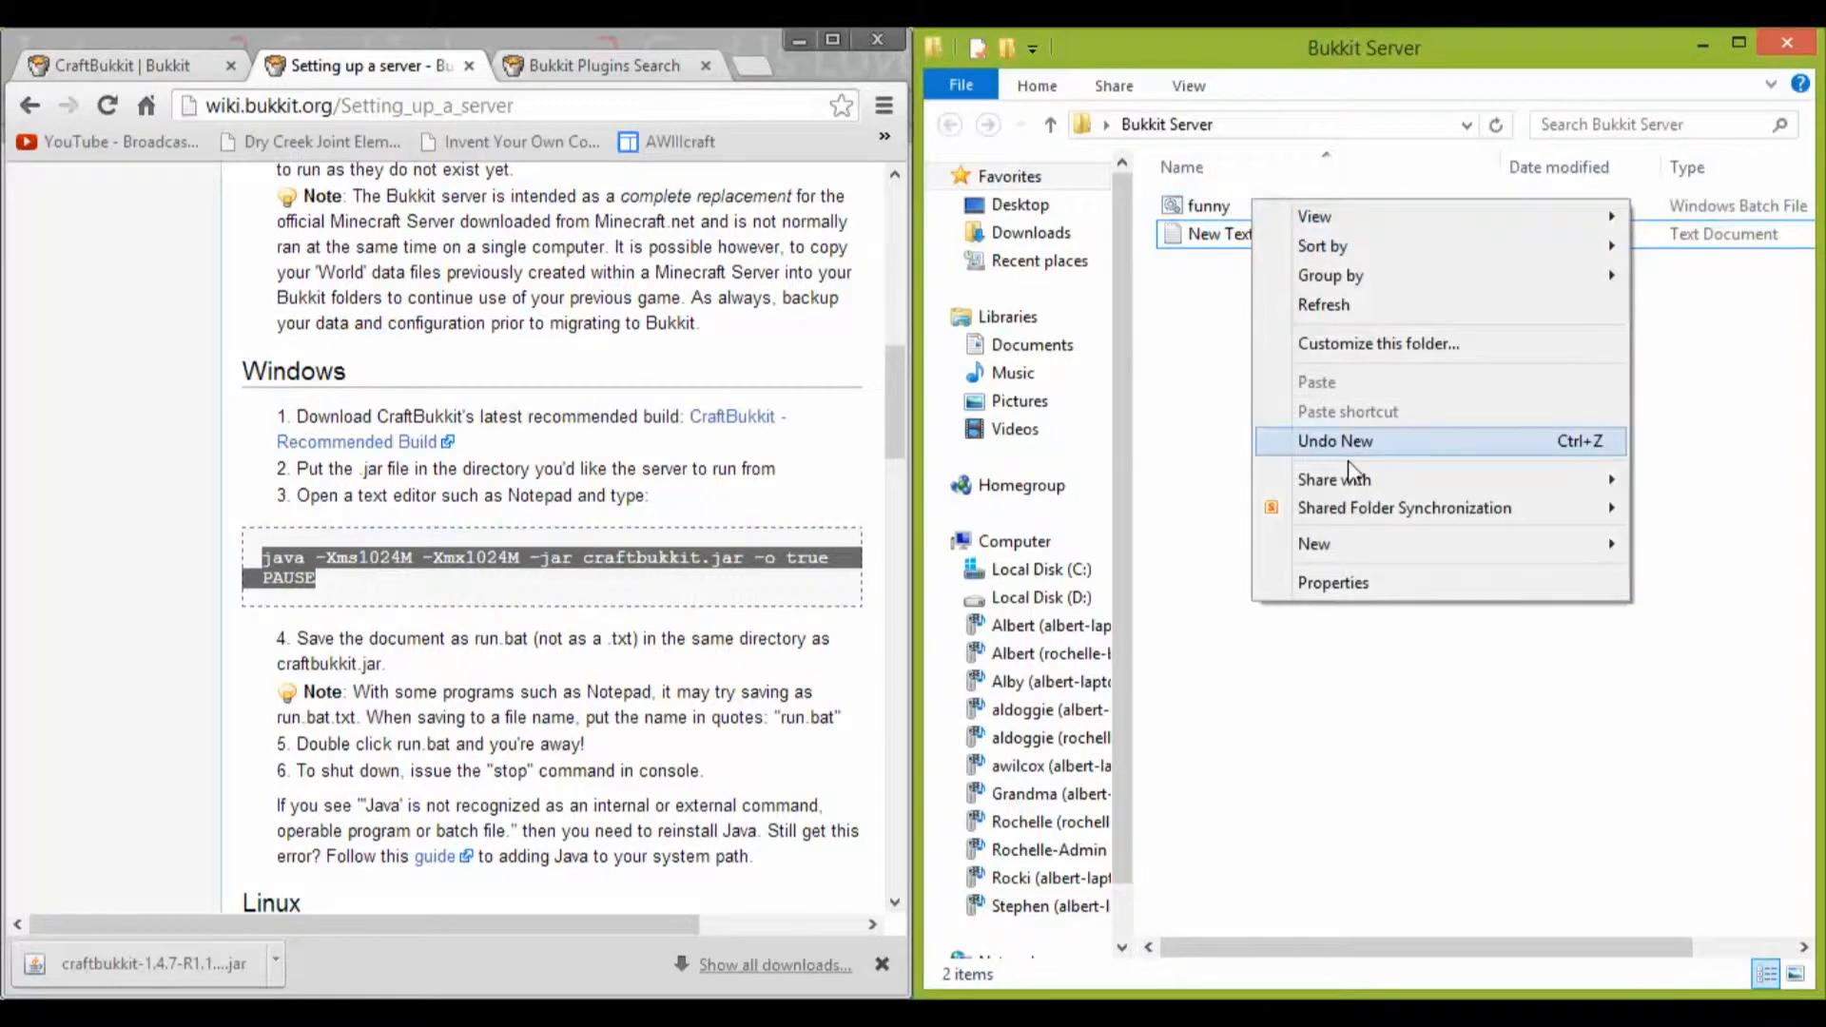
pyautogui.rightClick(1212, 213)
pyautogui.click(1265, 344)
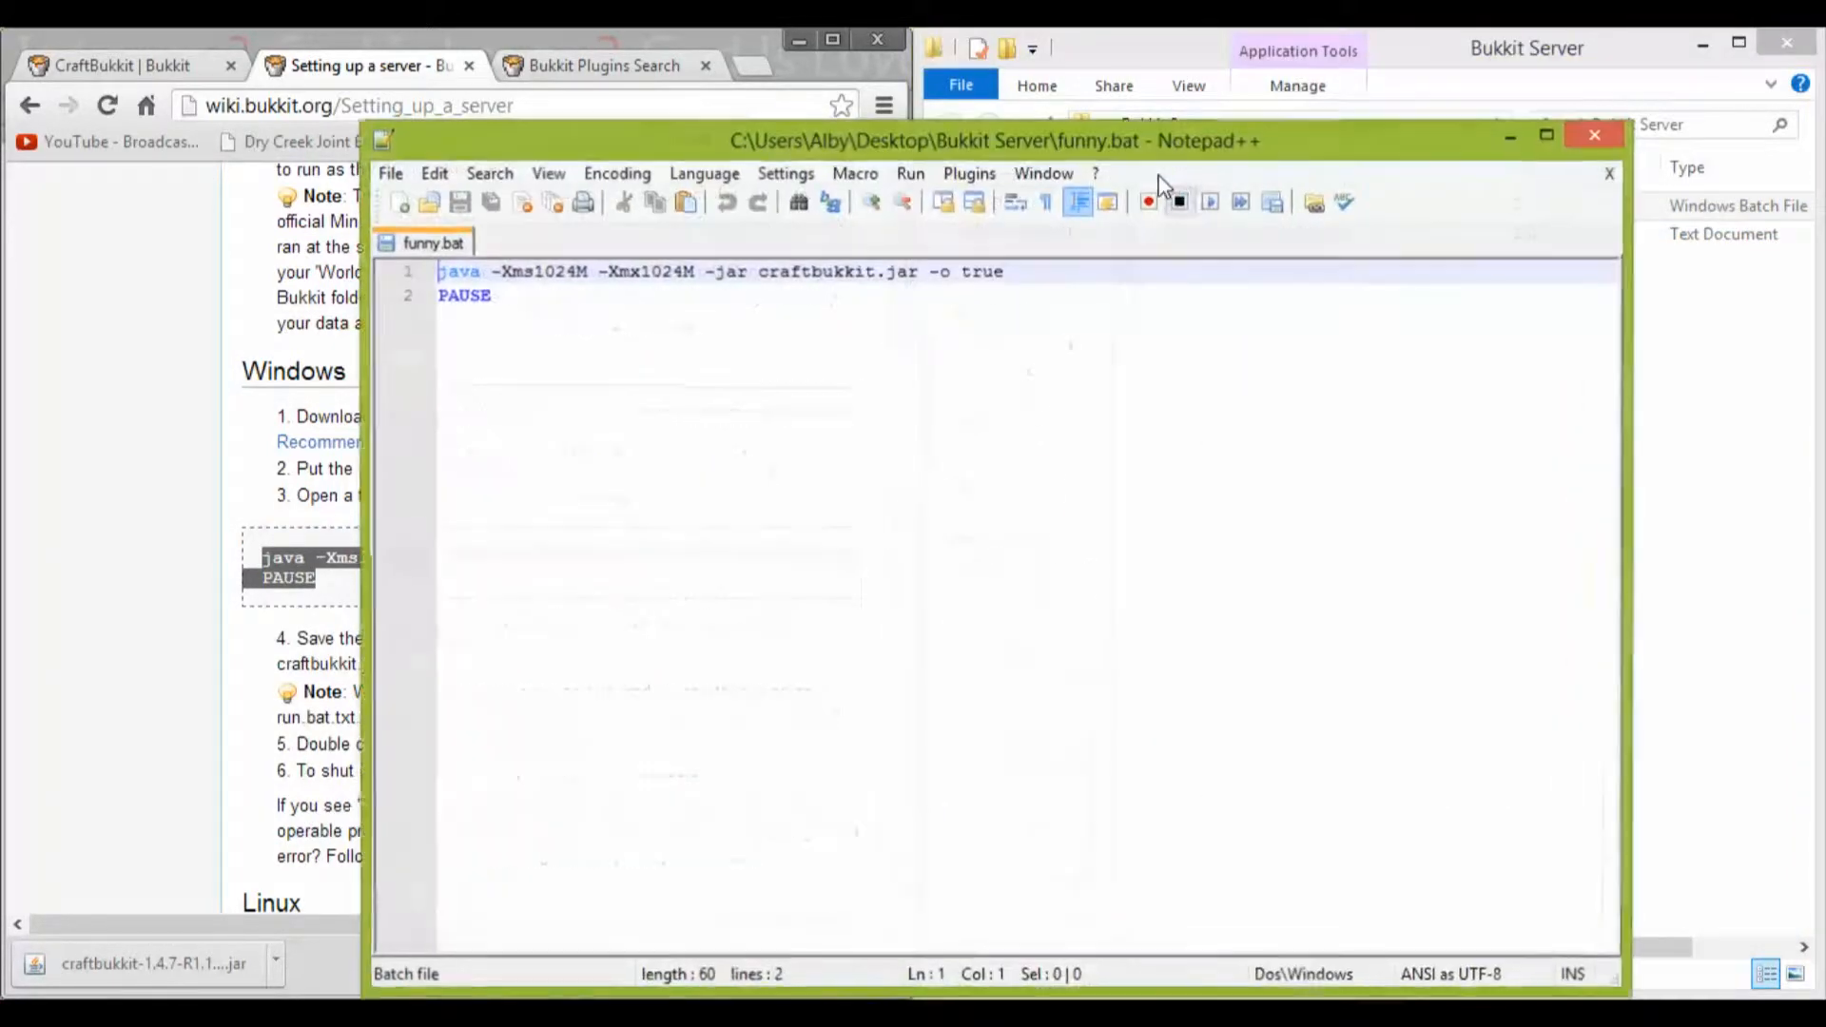
pyautogui.press('super+Right')
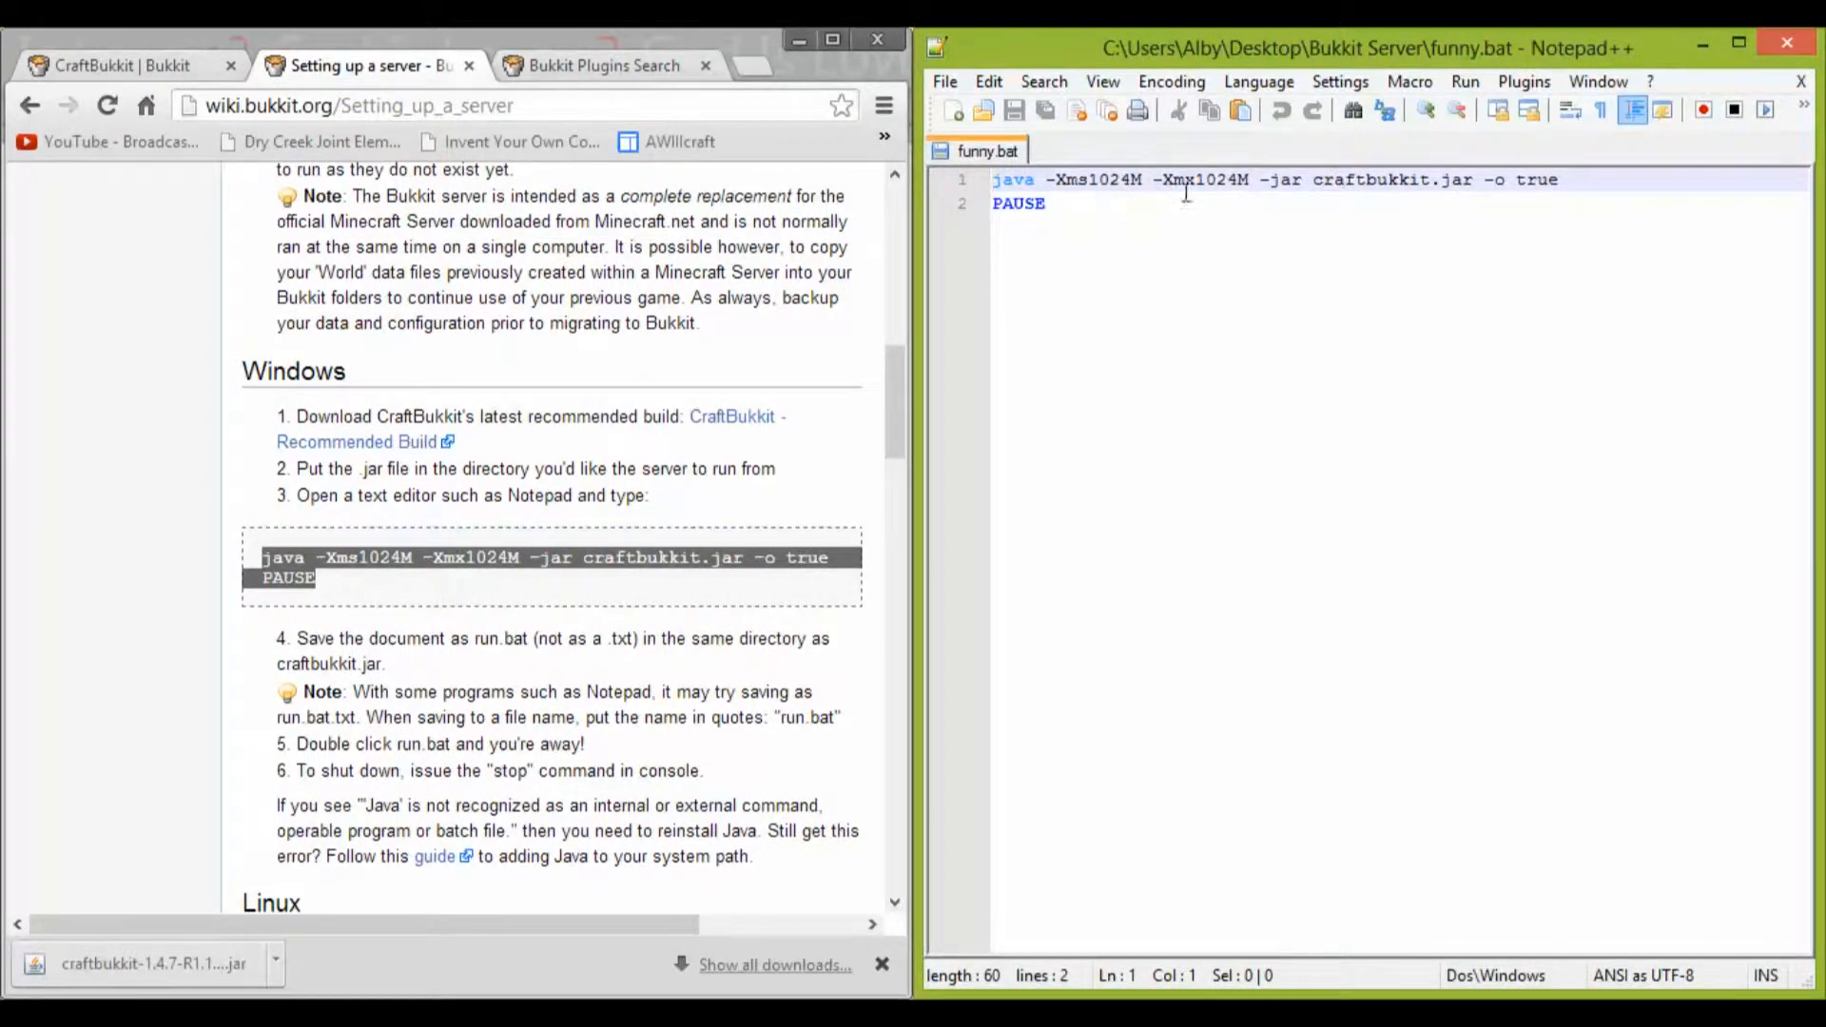
# Step: Try 2048 as the -Xms memory value in funny.bat's first line and restore it to 1024
pyautogui.moveTo(1132, 188); pyautogui.dragTo(1089, 185)
pyautogui.write('2048')
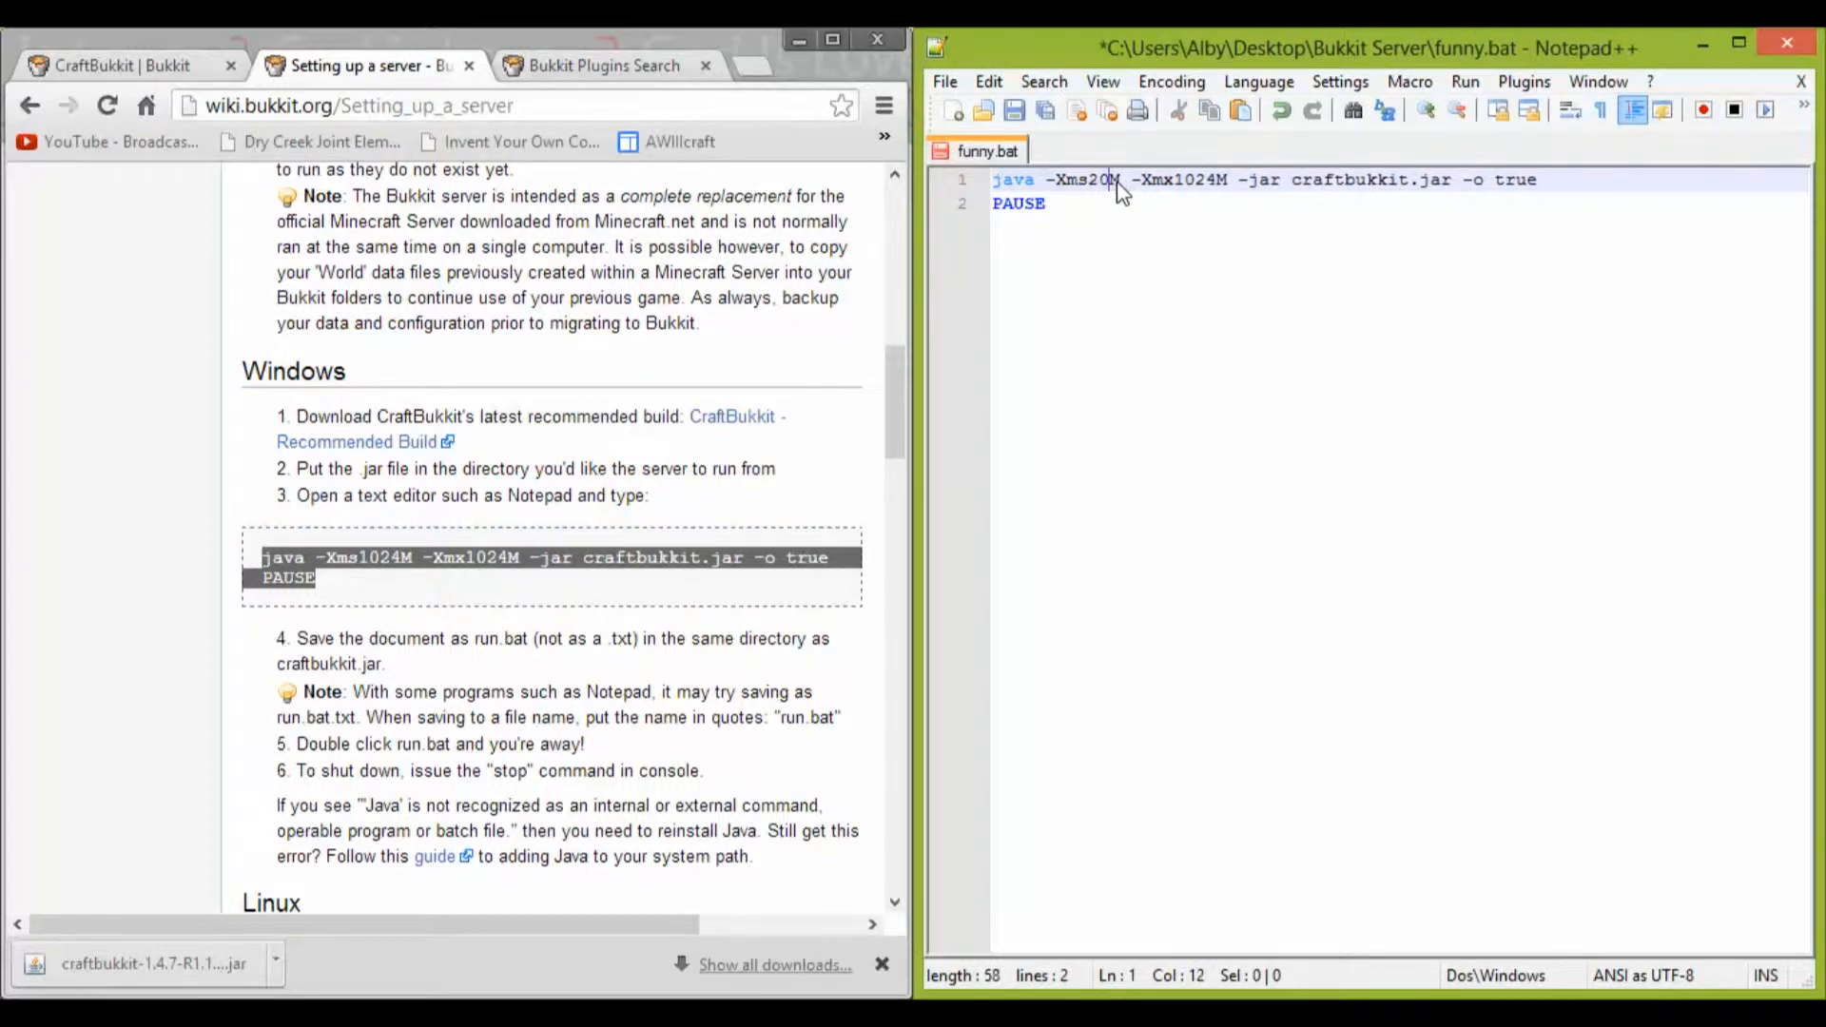
pyautogui.press('BackSpace')
pyautogui.press('BackSpace')
pyautogui.press('BackSpace')
pyautogui.press('BackSpace')
pyautogui.write('1024')
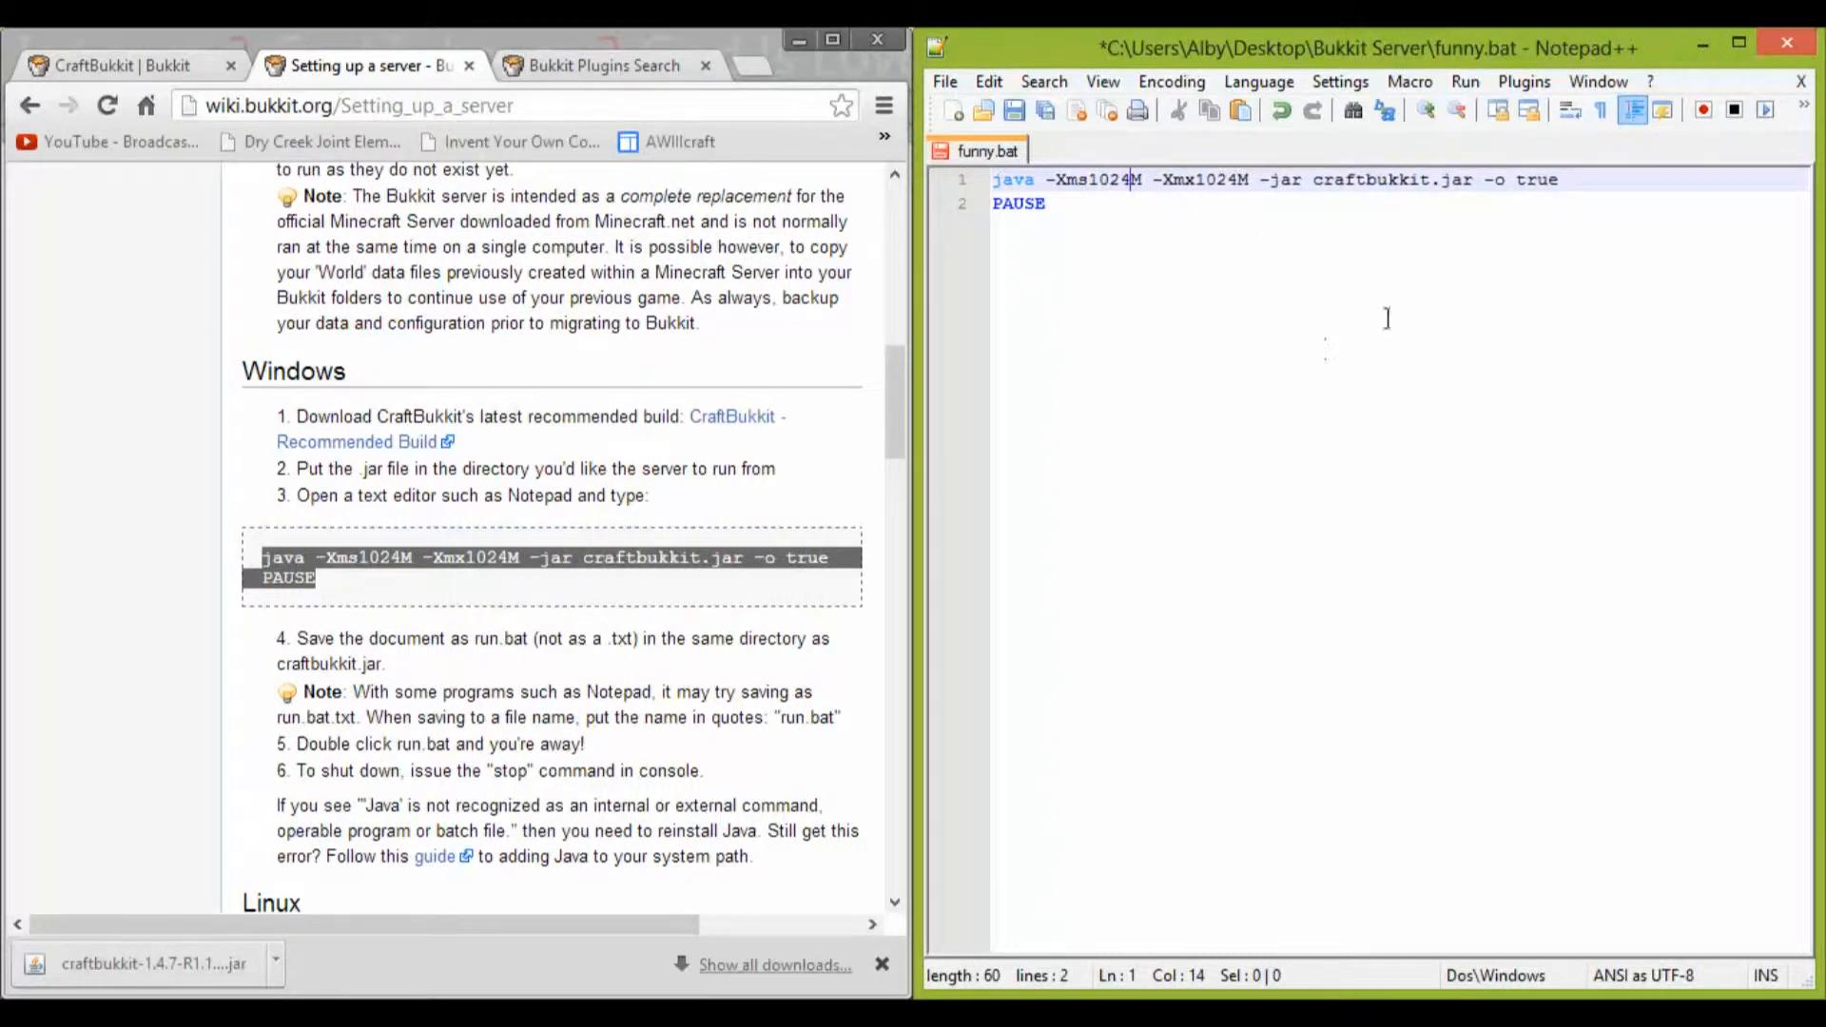
# Step: Dock the funny.bat editor beside the Bukkit Server folder and close it without saving changes
pyautogui.moveTo(1447, 46); pyautogui.dragTo(2, 57)
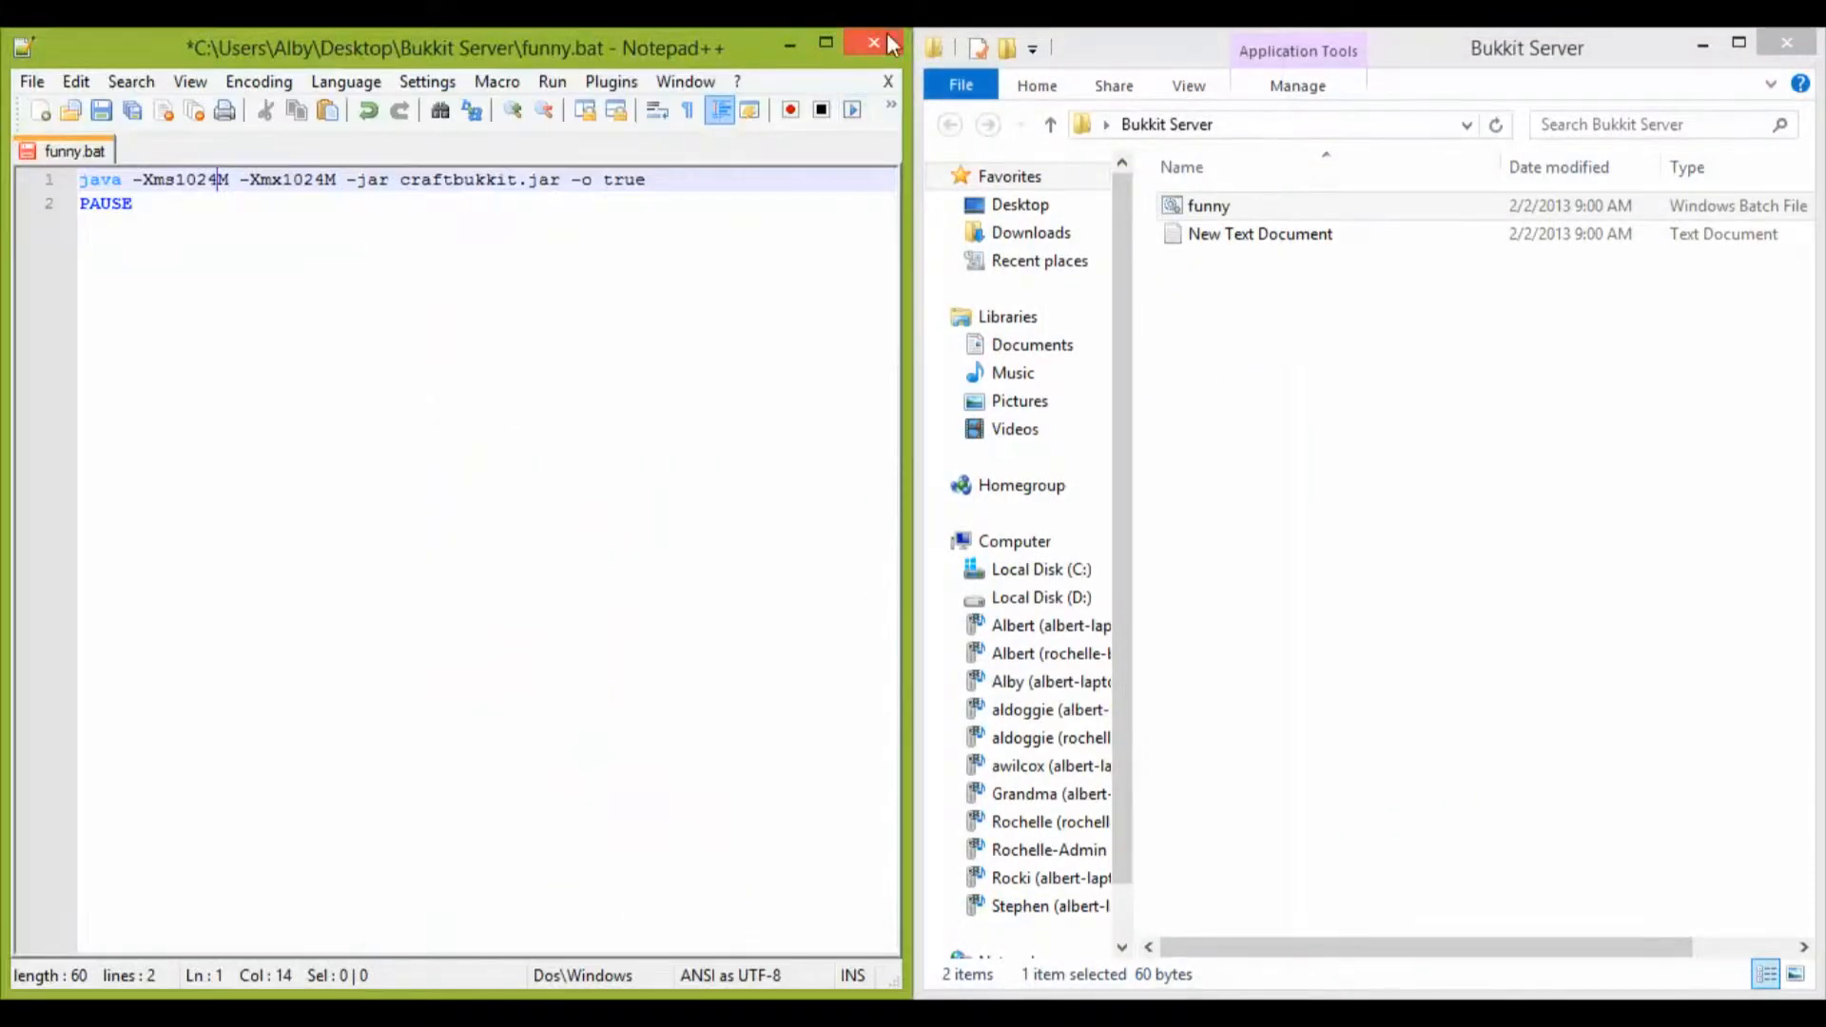
pyautogui.click(886, 40)
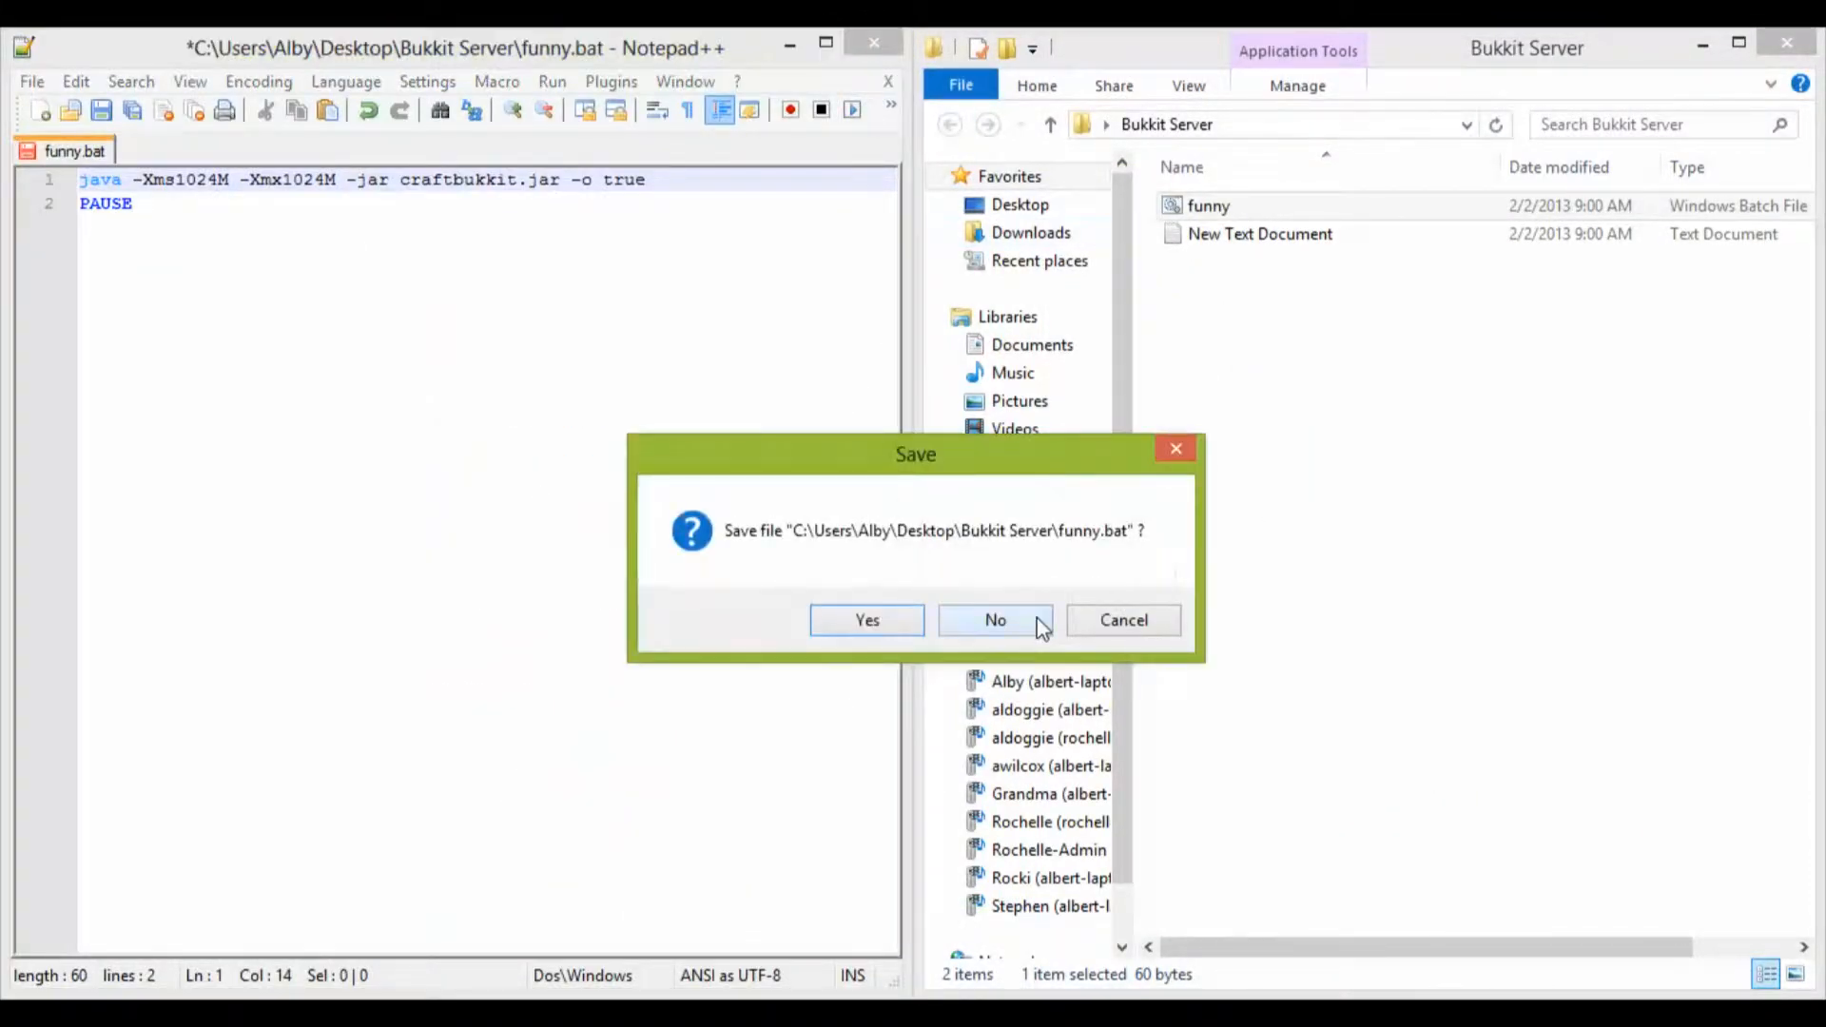
pyautogui.click(992, 619)
# Step: Delete New Text Document from the Bukkit Server folder
pyautogui.rightClick(1272, 234)
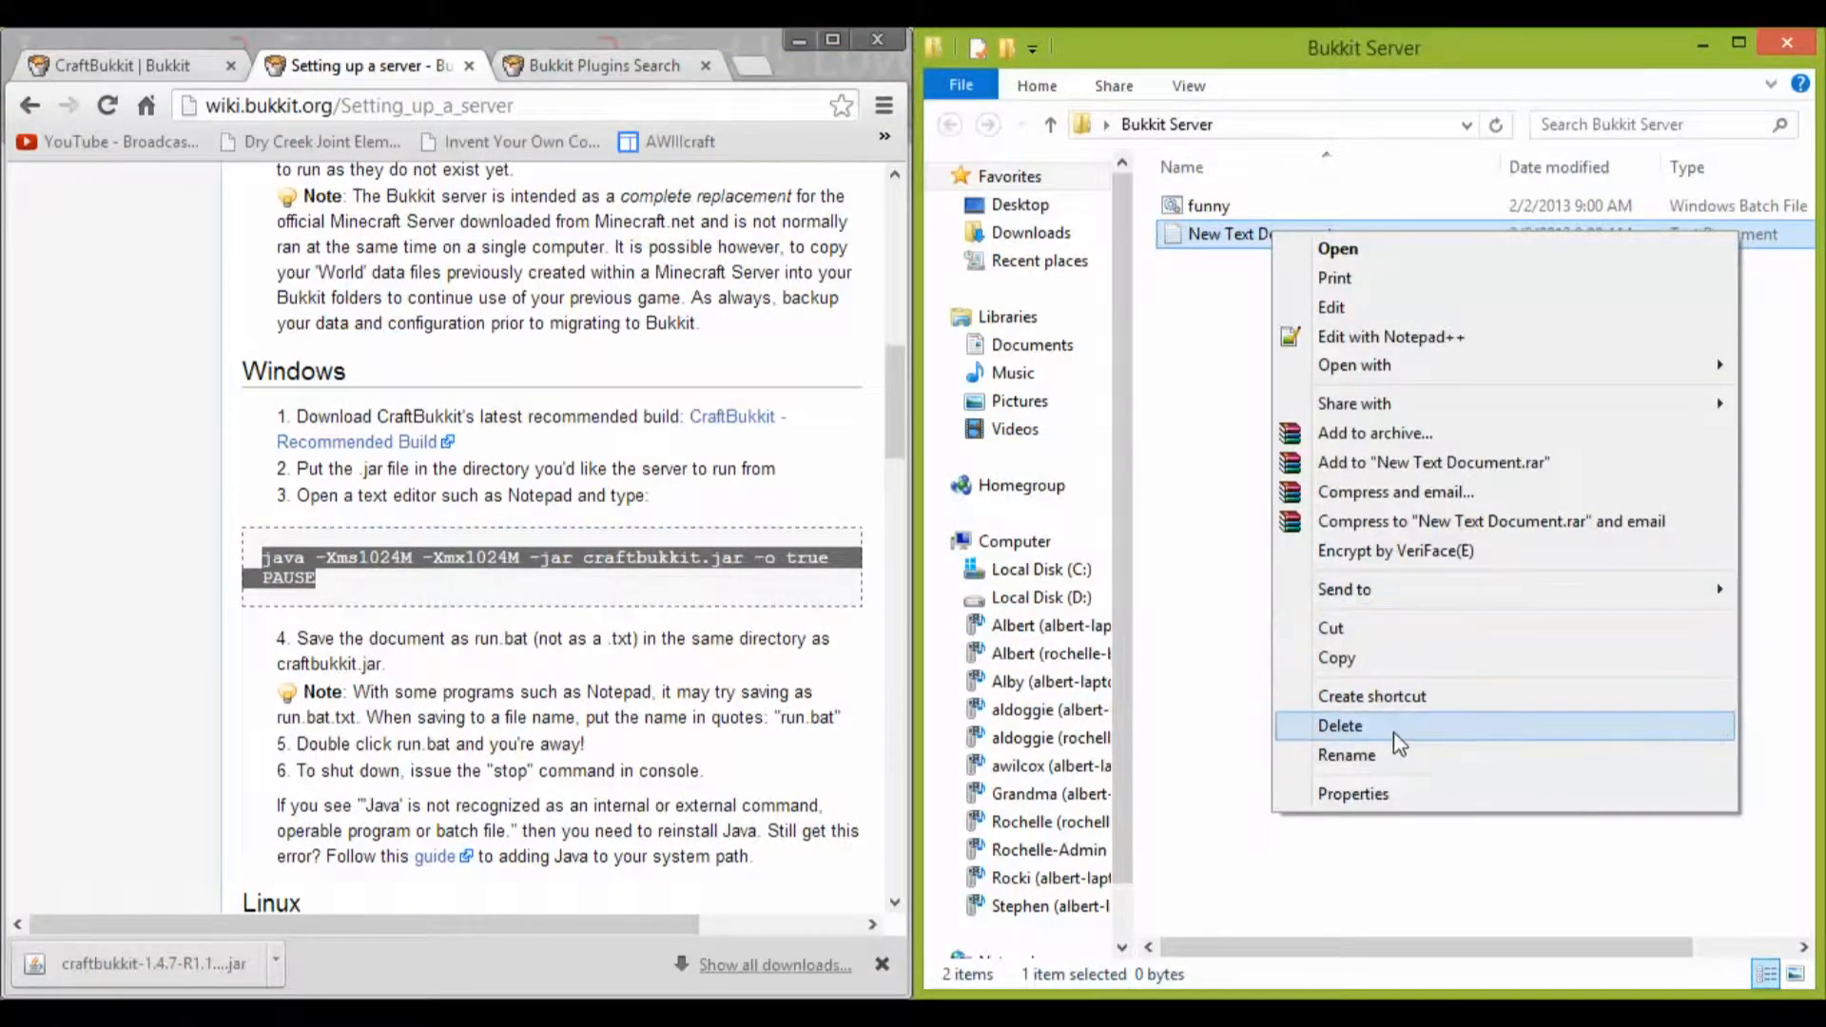
pyautogui.click(1392, 726)
pyautogui.click(1013, 637)
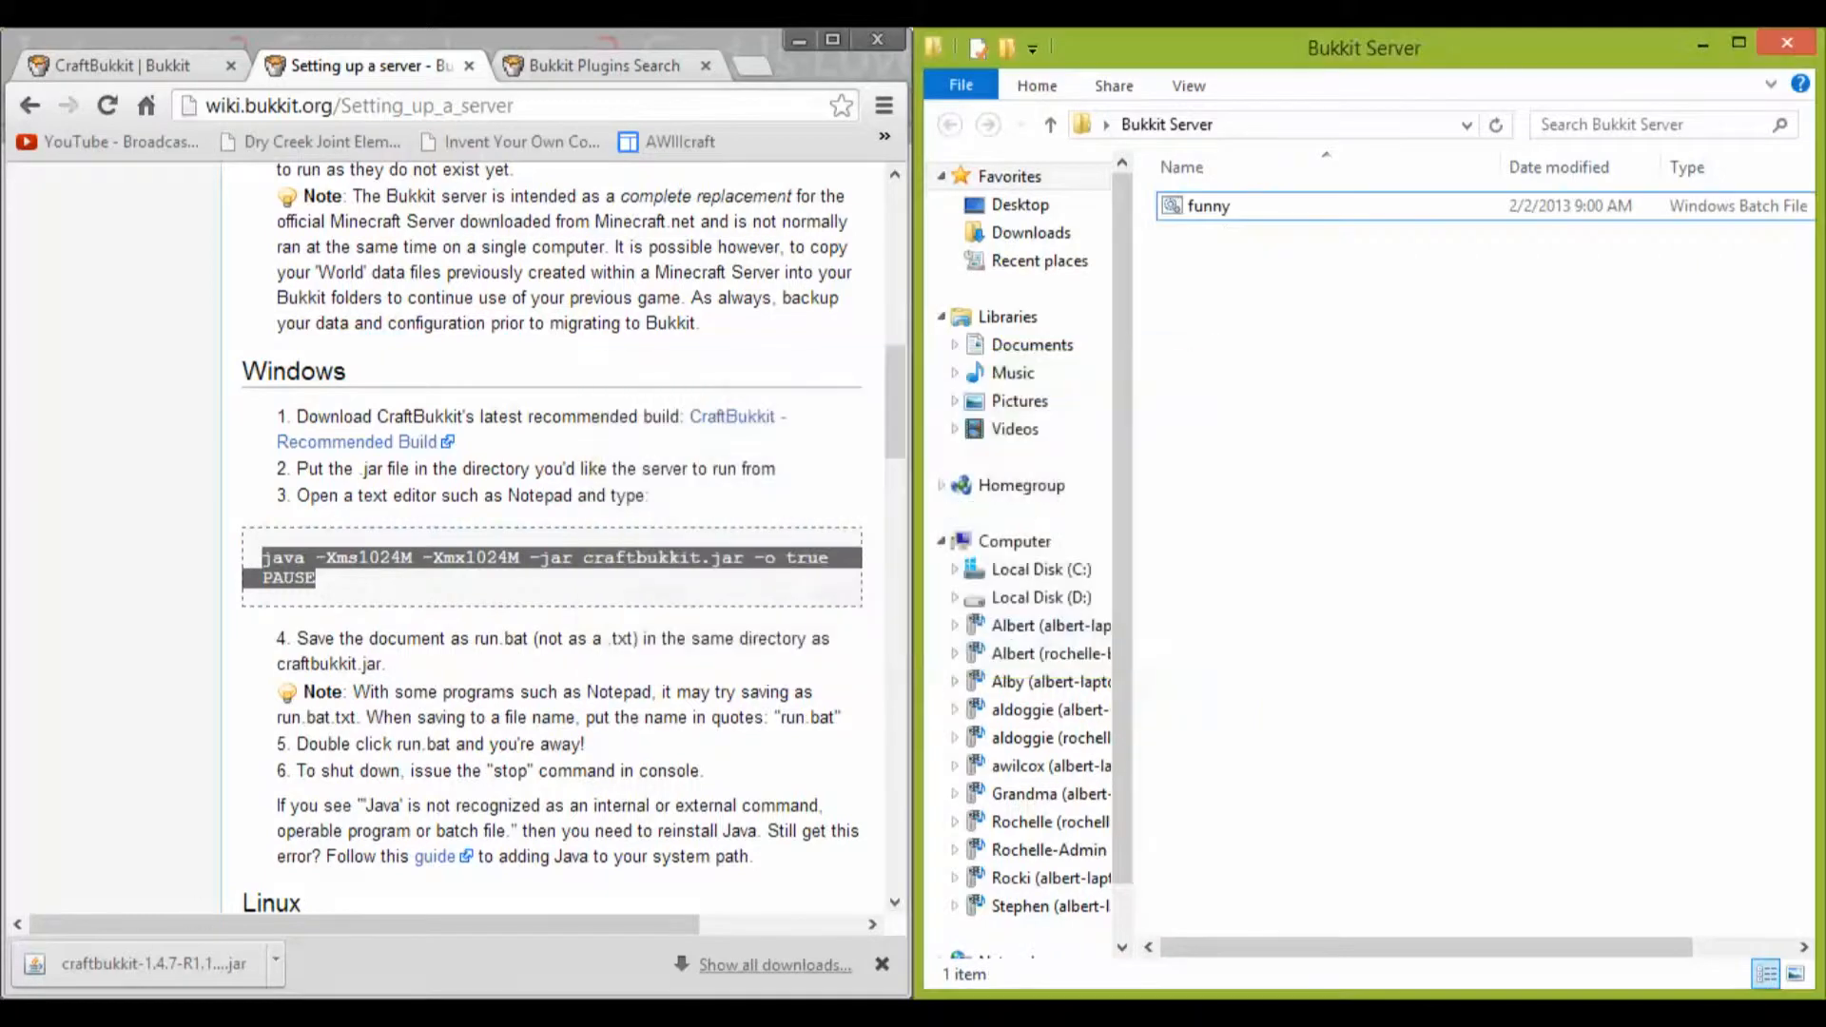
# Step: Place the downloaded CraftBukkit jar in the Bukkit Server folder and rename it craftbukkit
pyautogui.moveTo(133, 964); pyautogui.dragTo(1337, 409)
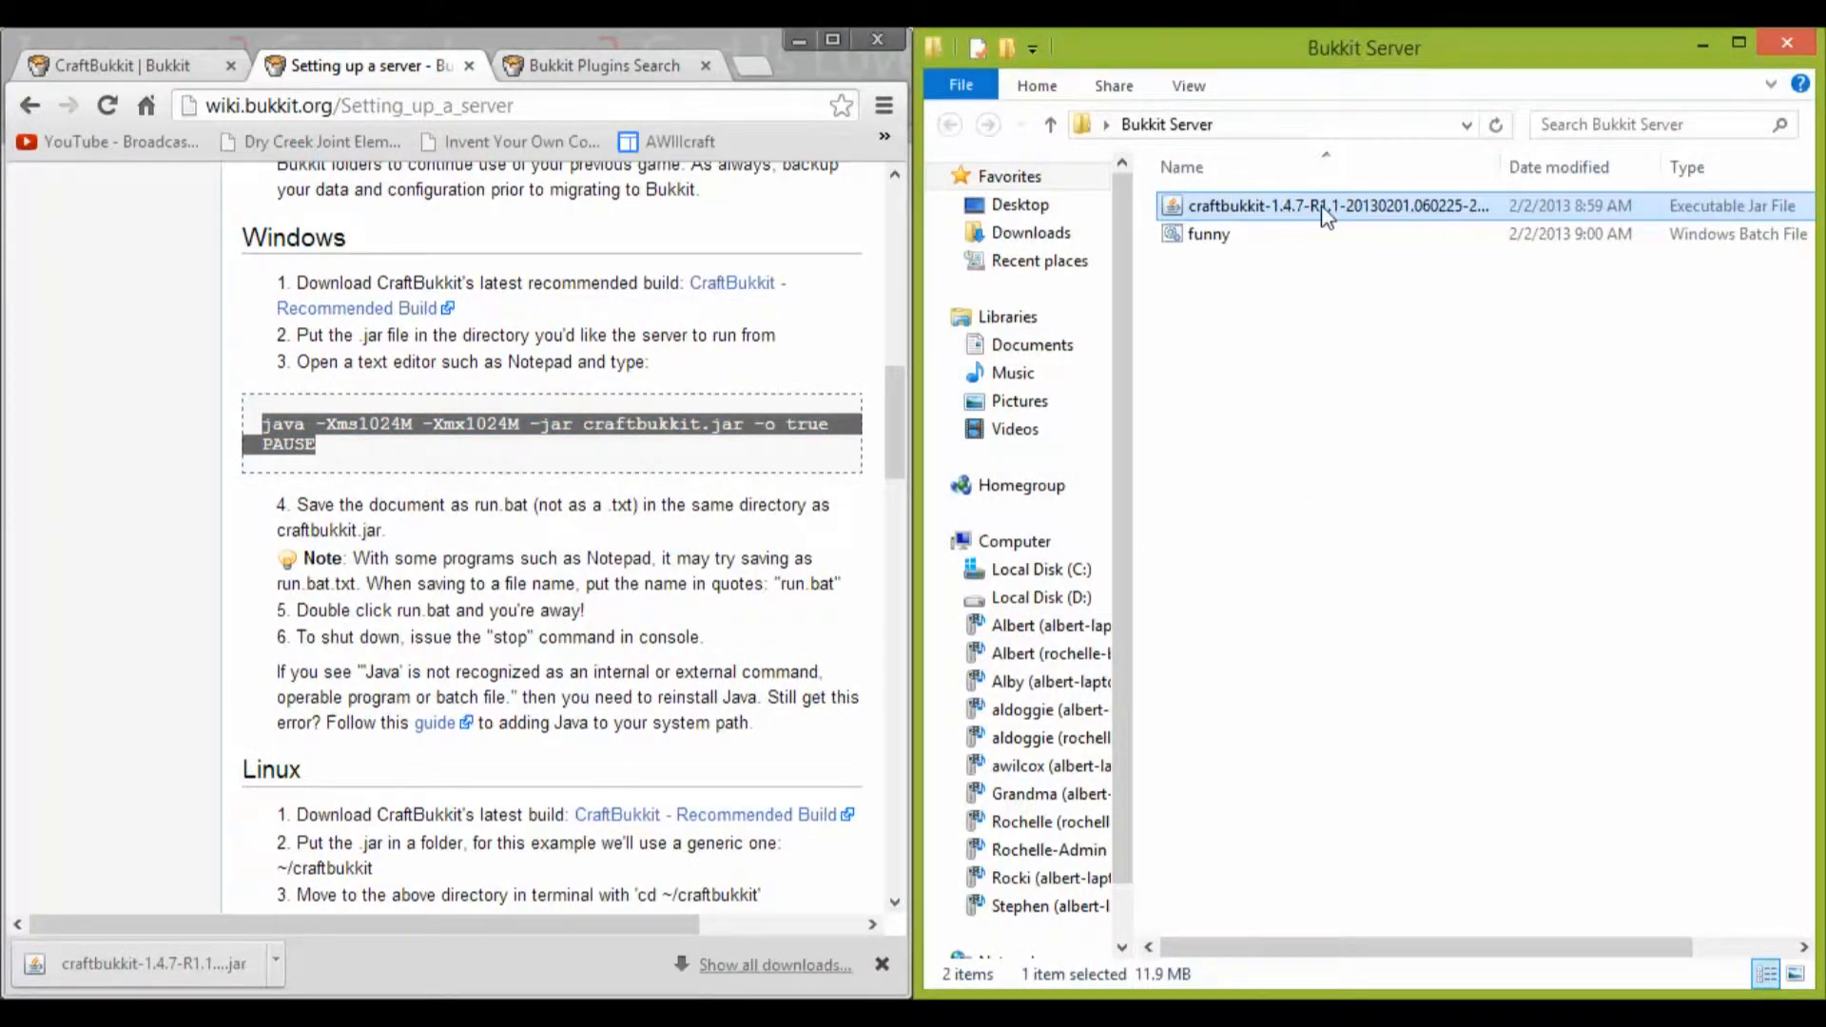
pyautogui.rightClick(1318, 207)
pyautogui.click(1396, 643)
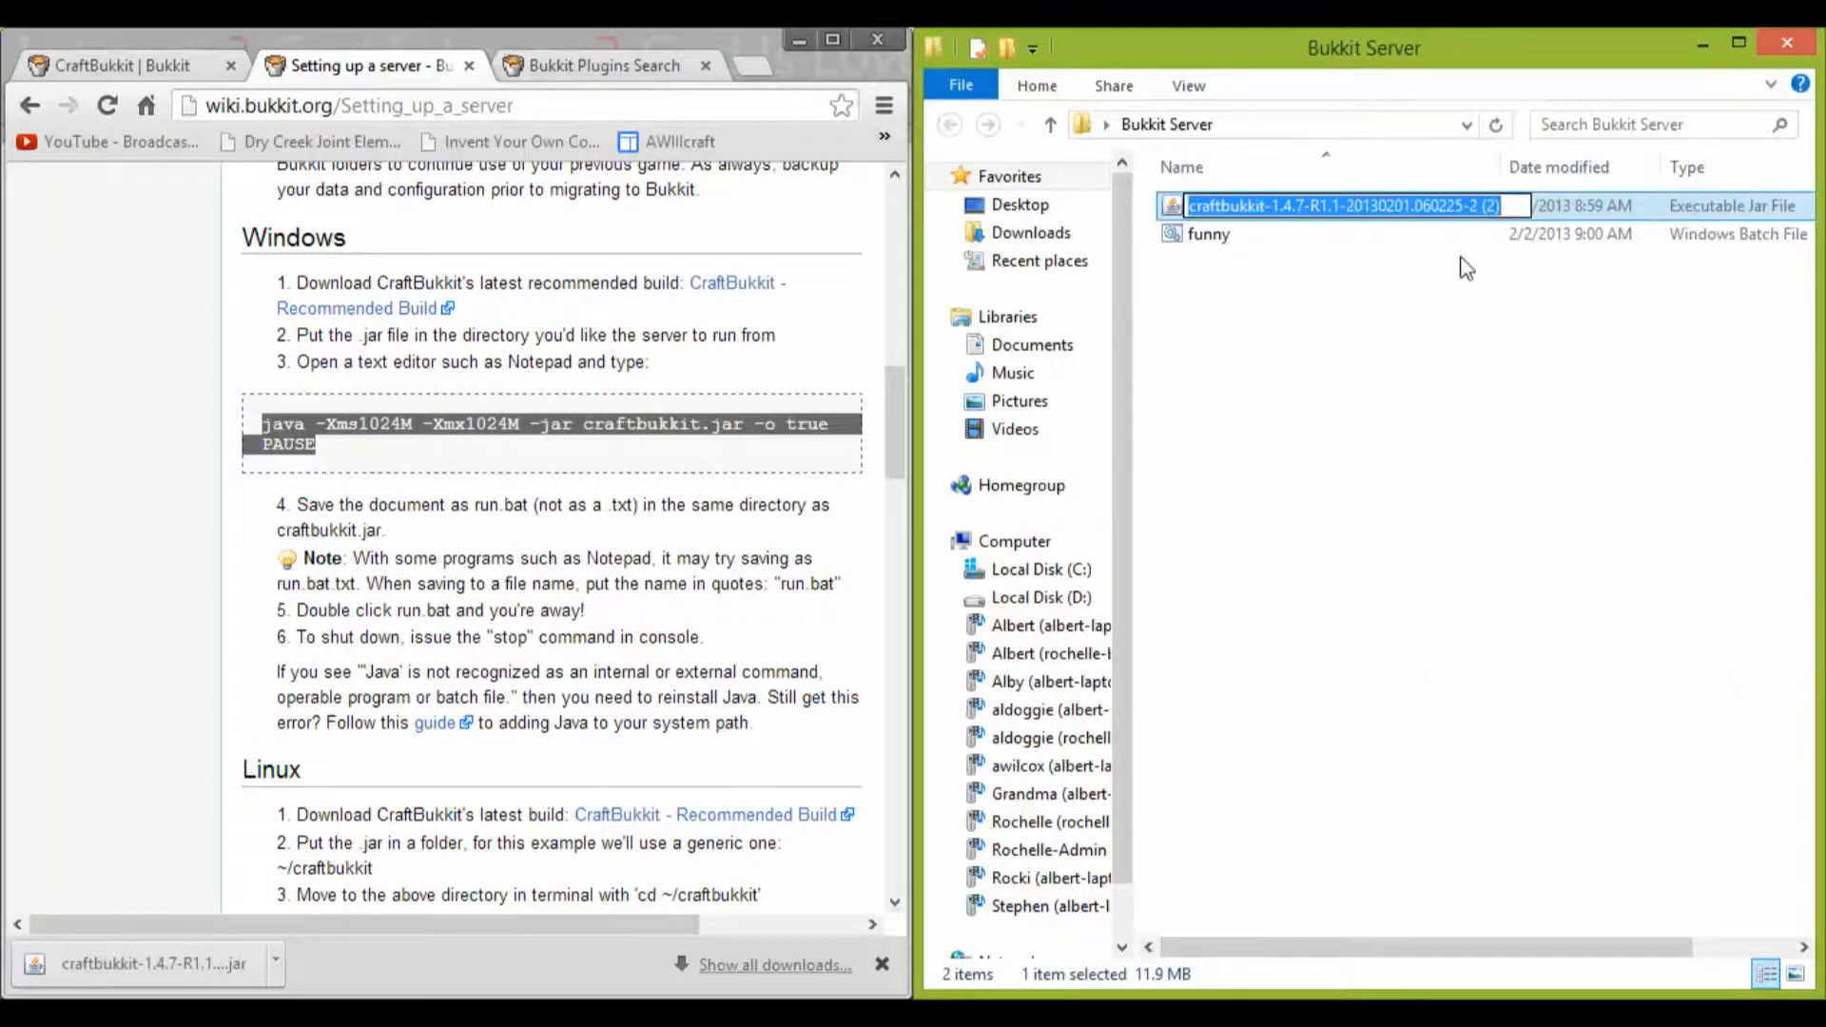
pyautogui.moveTo(1526, 201); pyautogui.dragTo(1286, 202)
pyautogui.press('Delete')
pyautogui.click(1337, 314)
# Step: Run funny.bat to start the server and dock its console window beside the Bukkit Server folder
pyautogui.click(1244, 240)
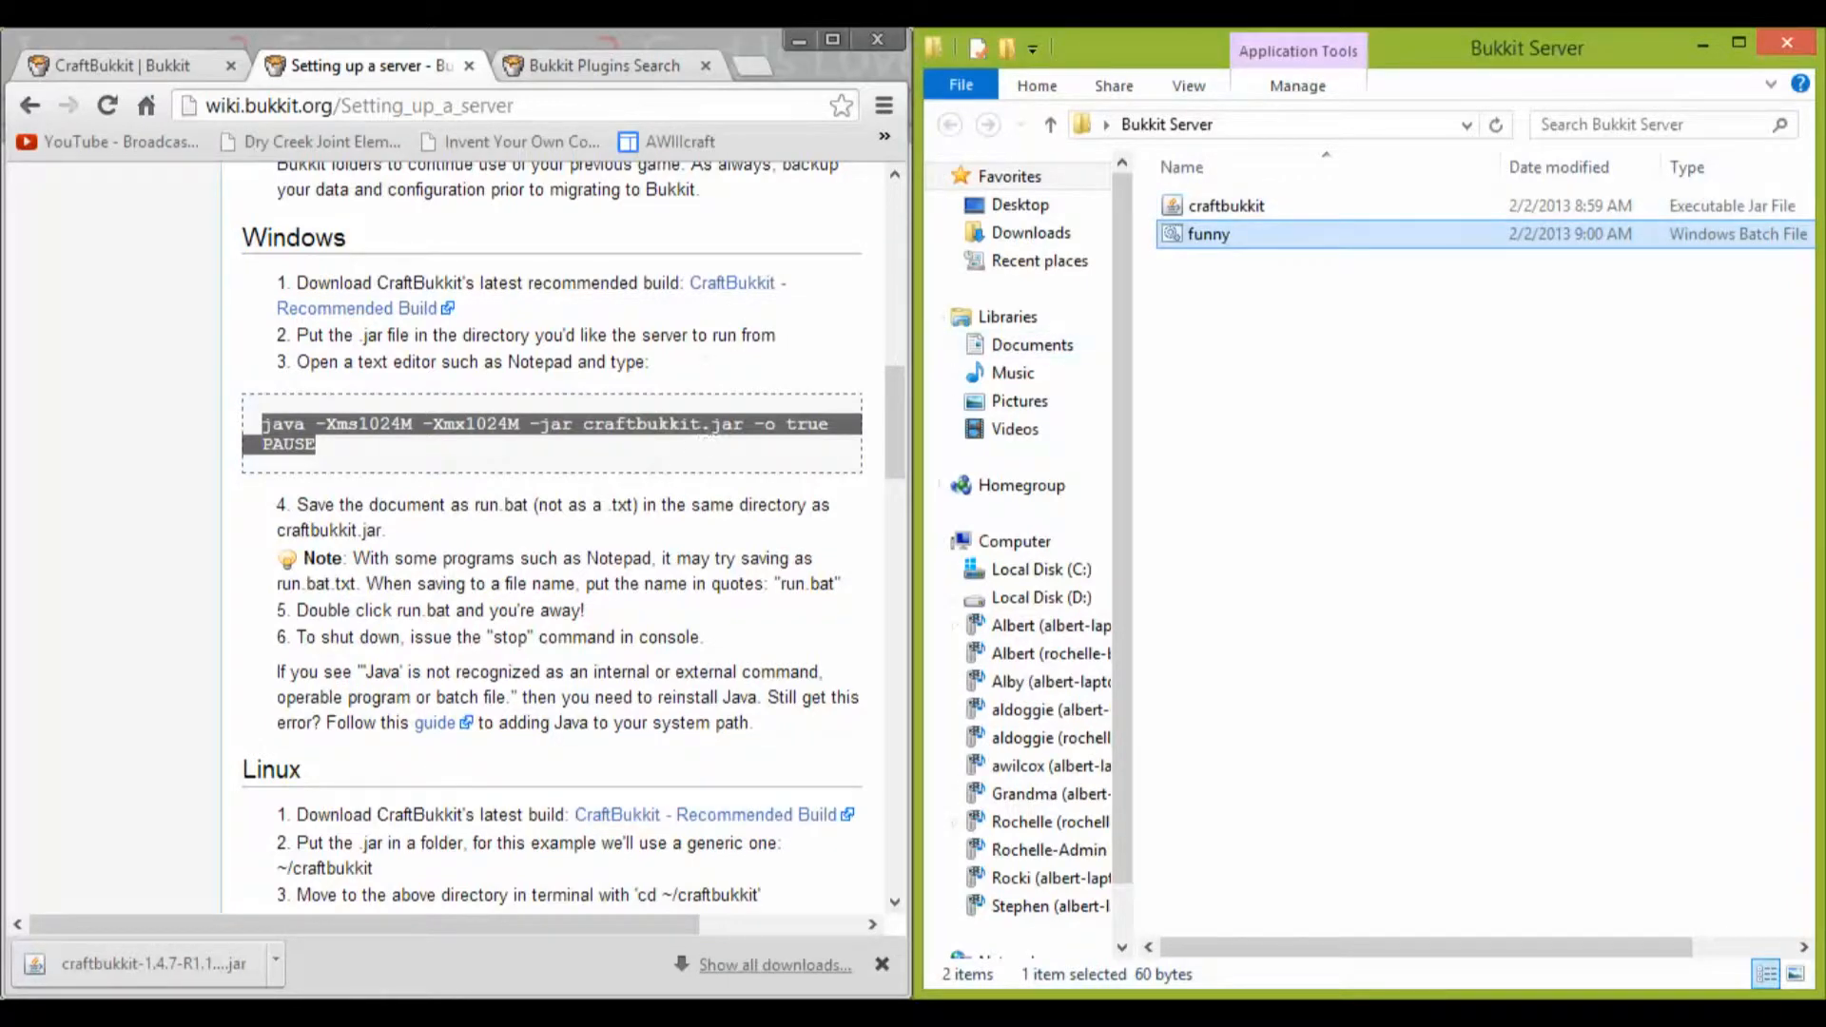
pyautogui.doubleClick(1217, 238)
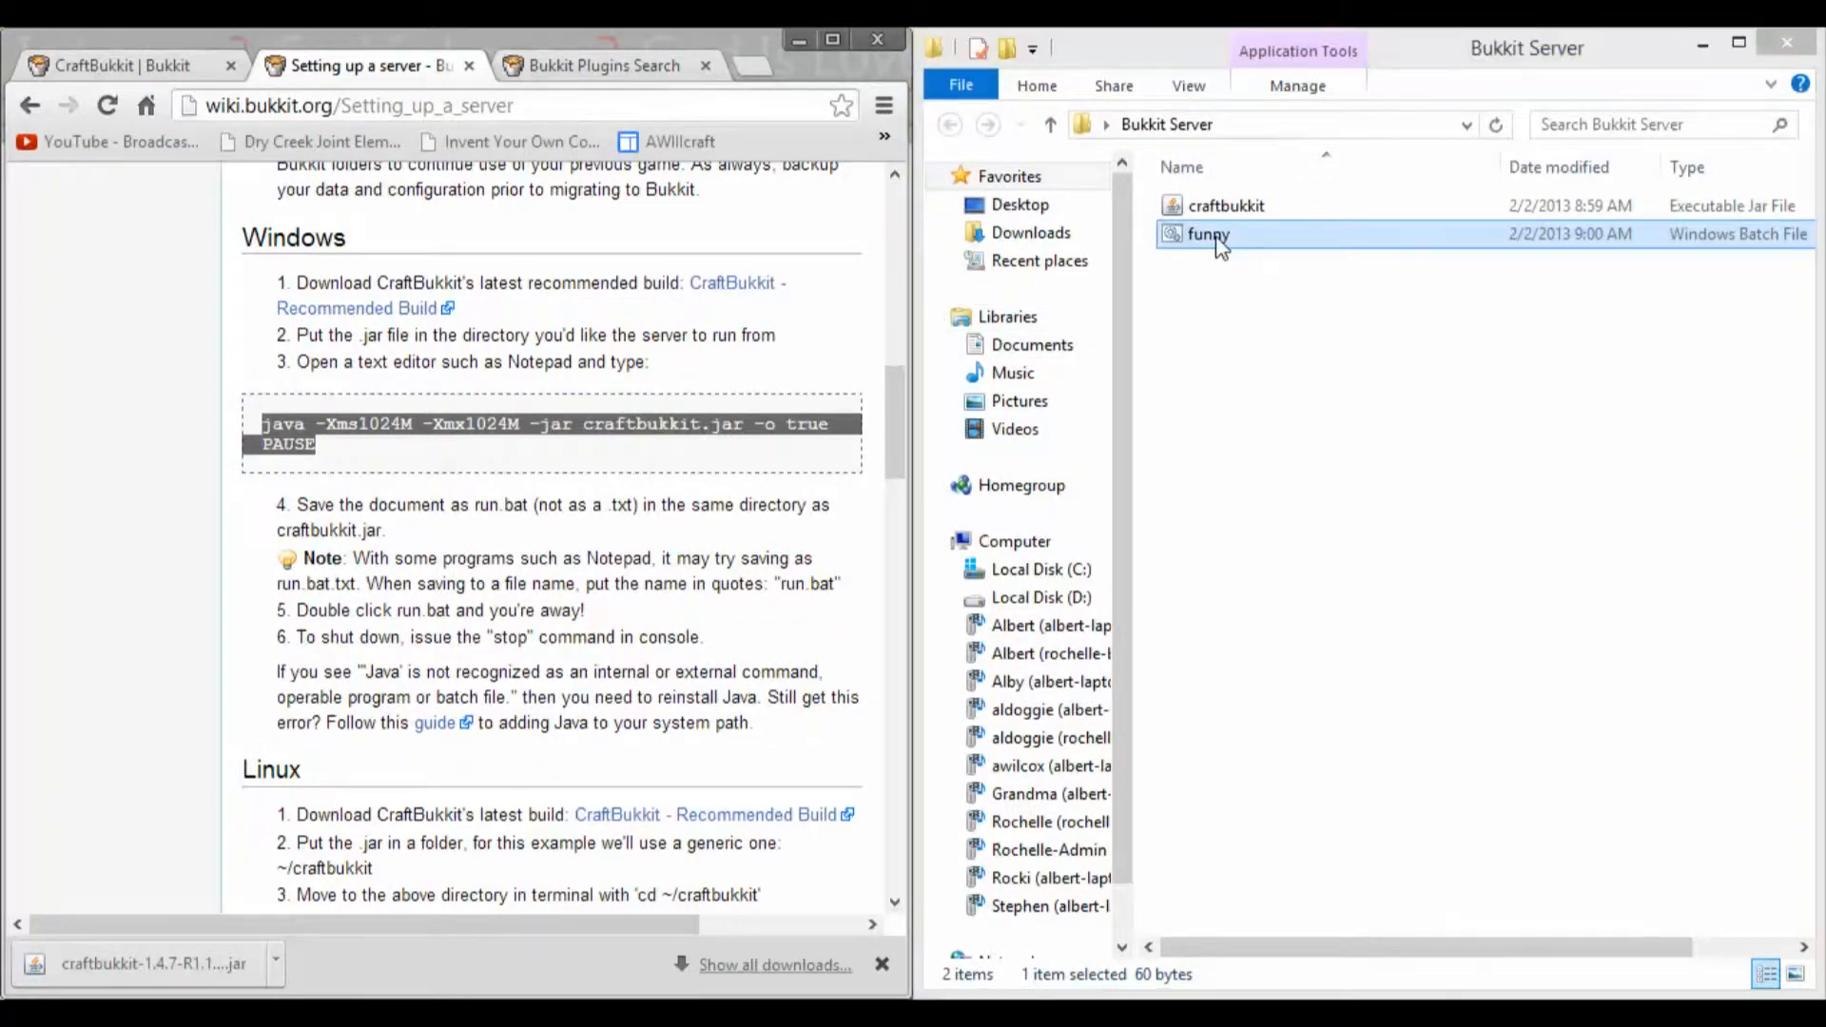
pyautogui.press('super+Left')
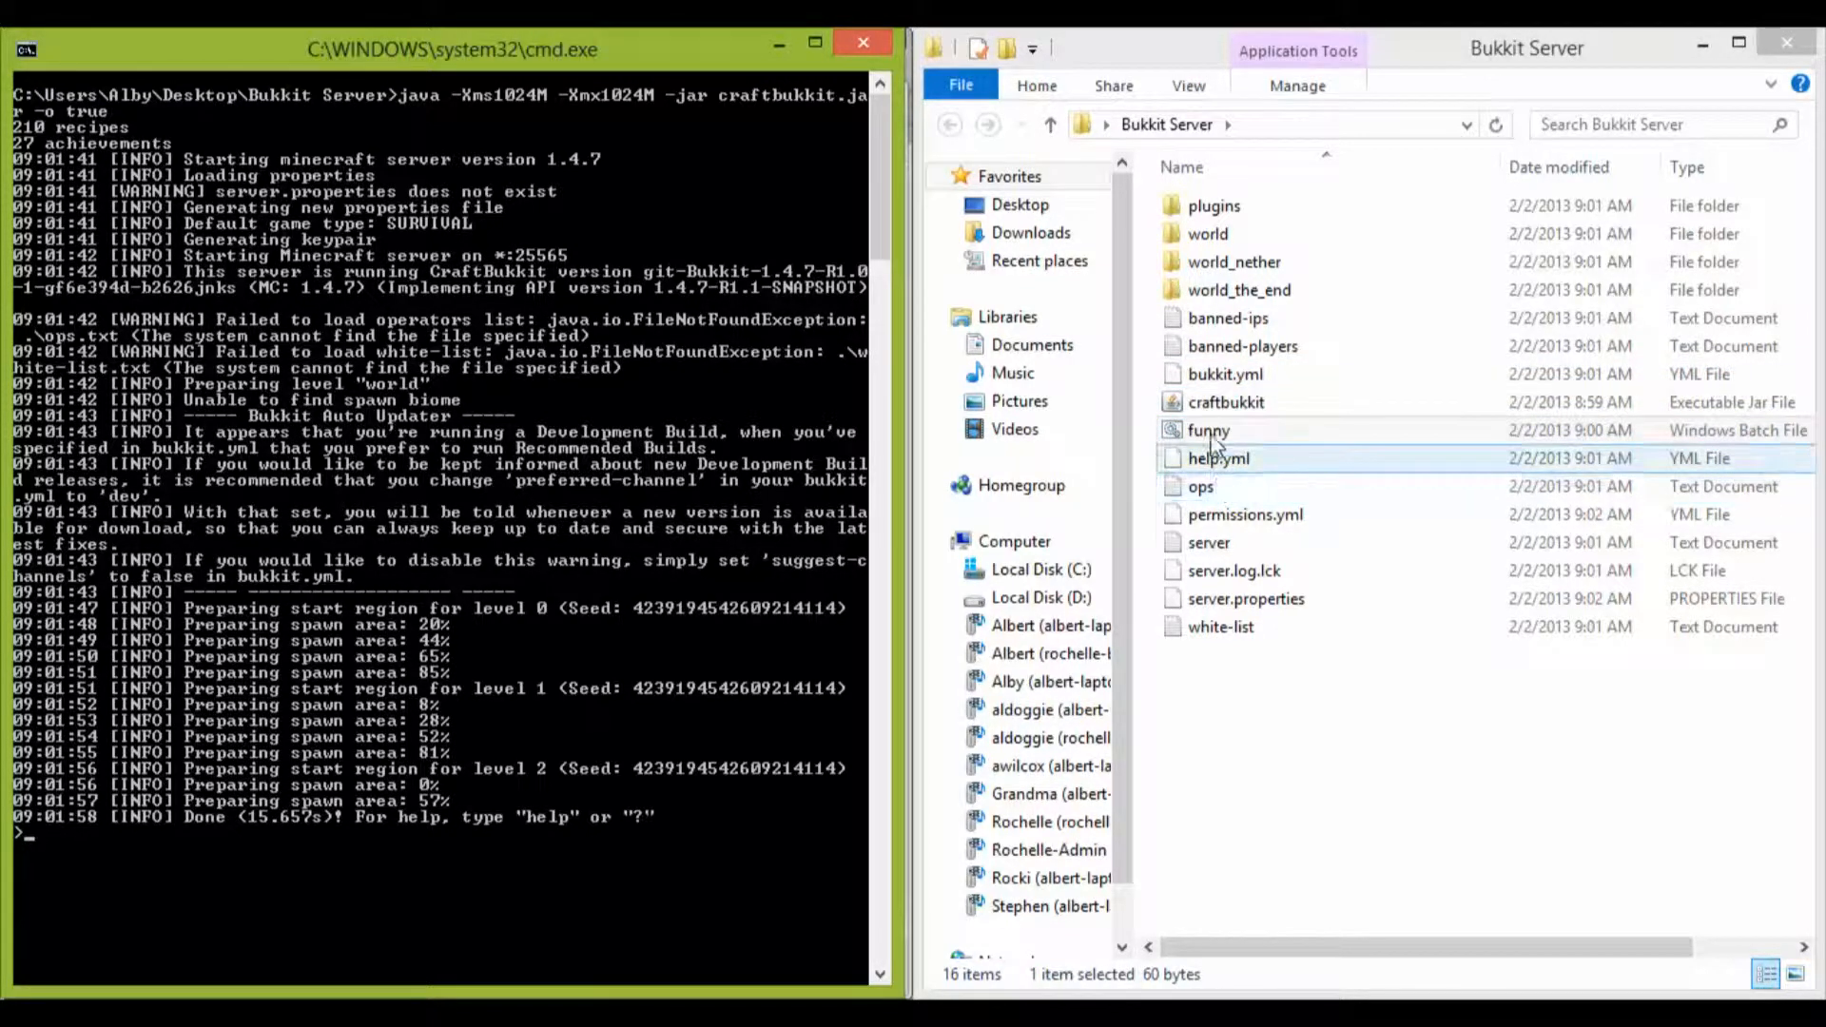
# Step: Open help.yml in Notepad++, read through its contents to the end, and close the editor
pyautogui.rightClick(1310, 463)
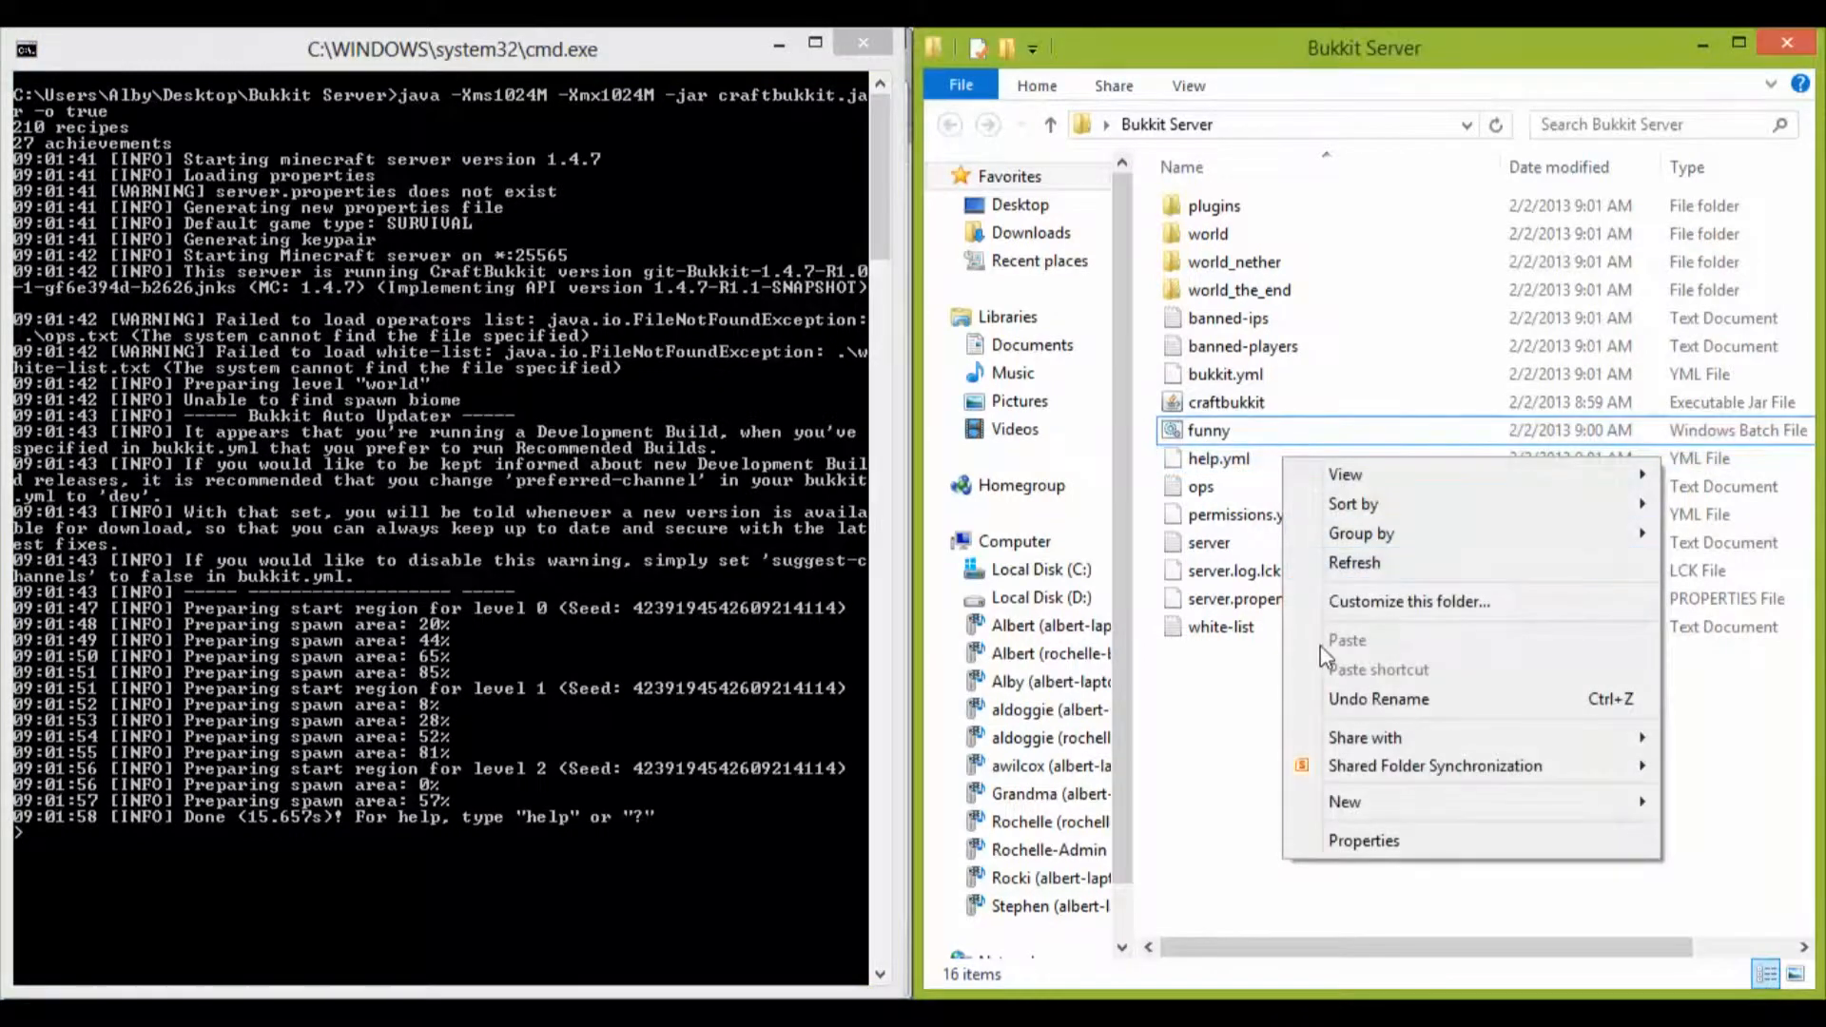
pyautogui.rightClick(1179, 463)
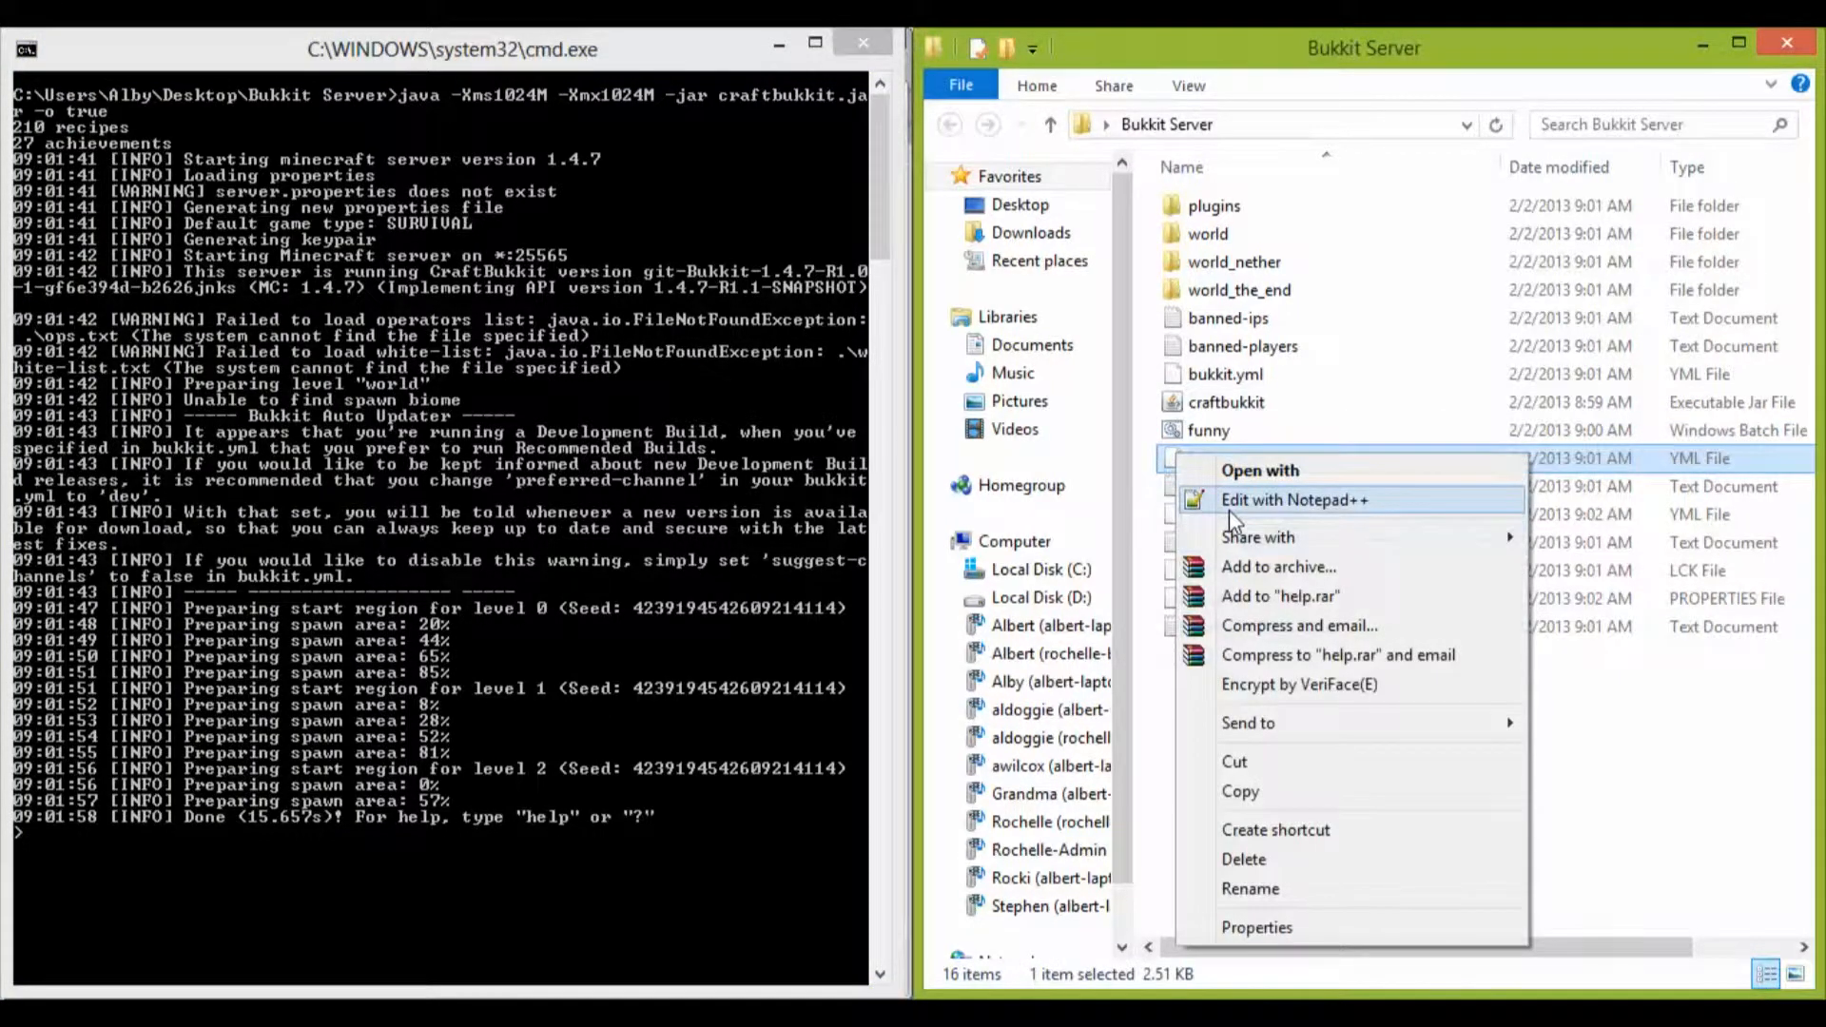
pyautogui.click(1229, 504)
pyautogui.scroll(-6, 1066, 339)
pyautogui.scroll(-4, 1066, 339)
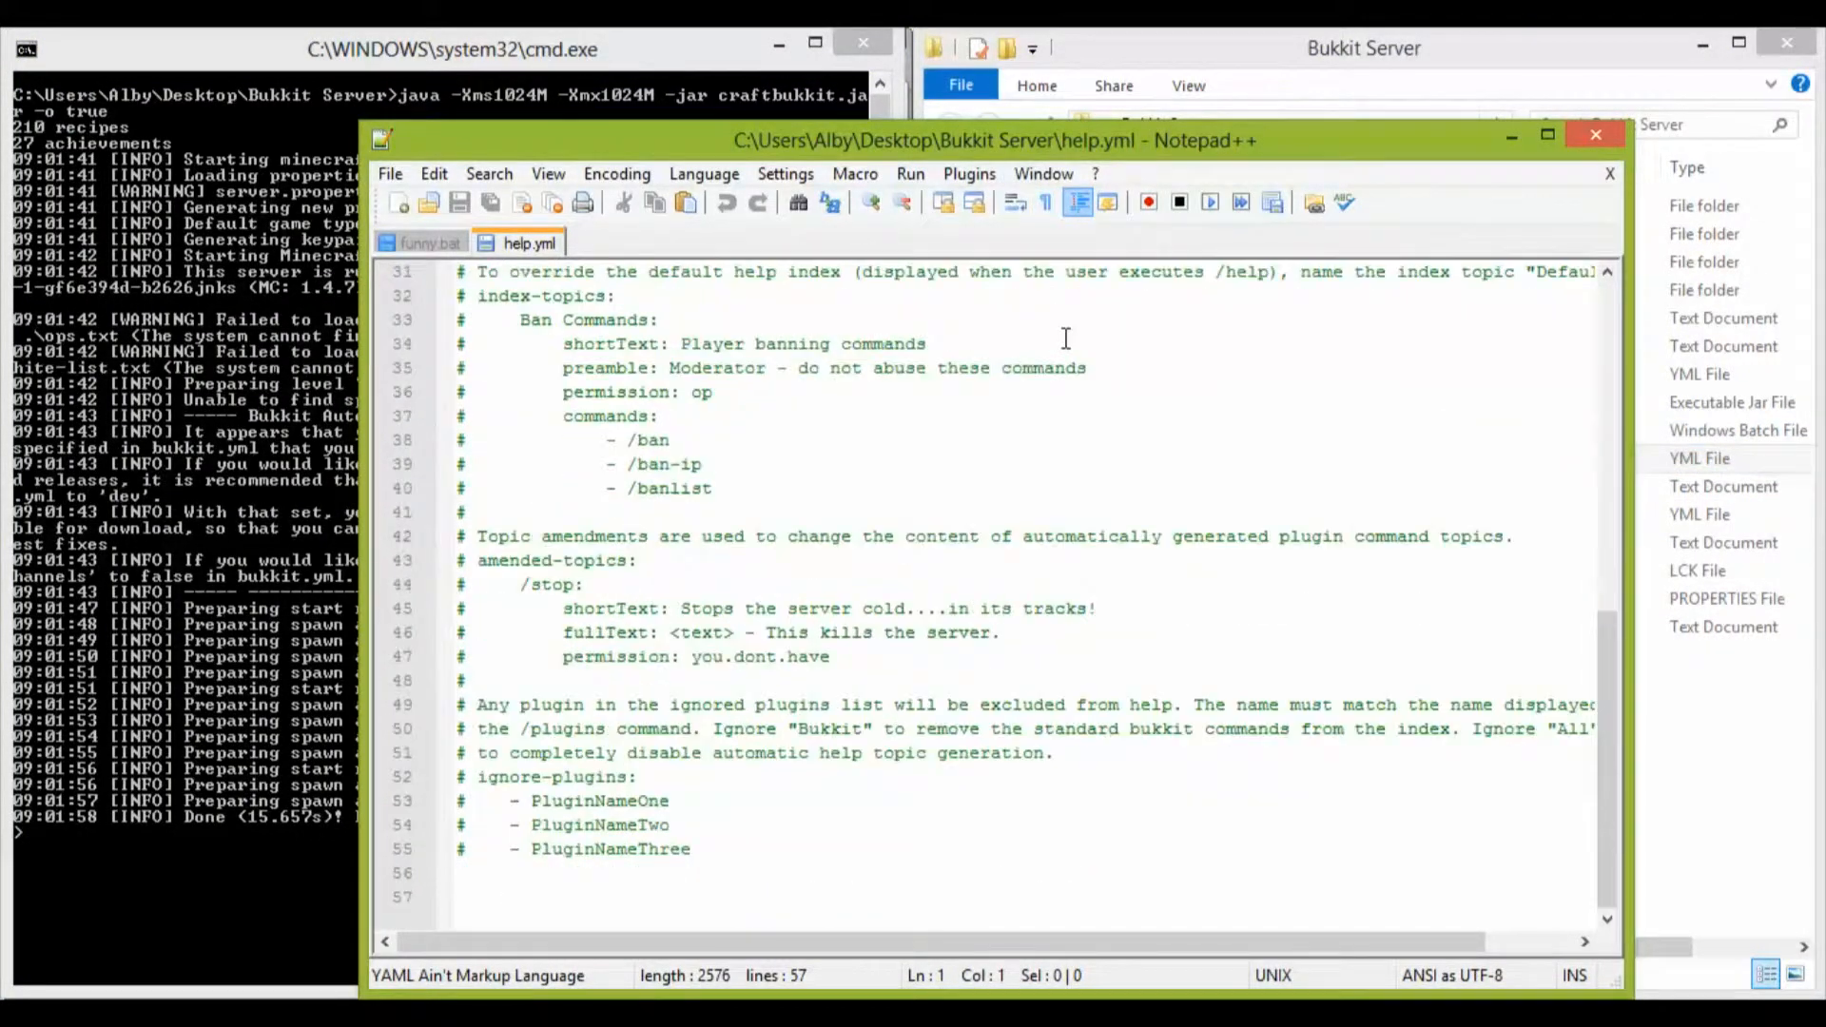
pyautogui.click(1595, 136)
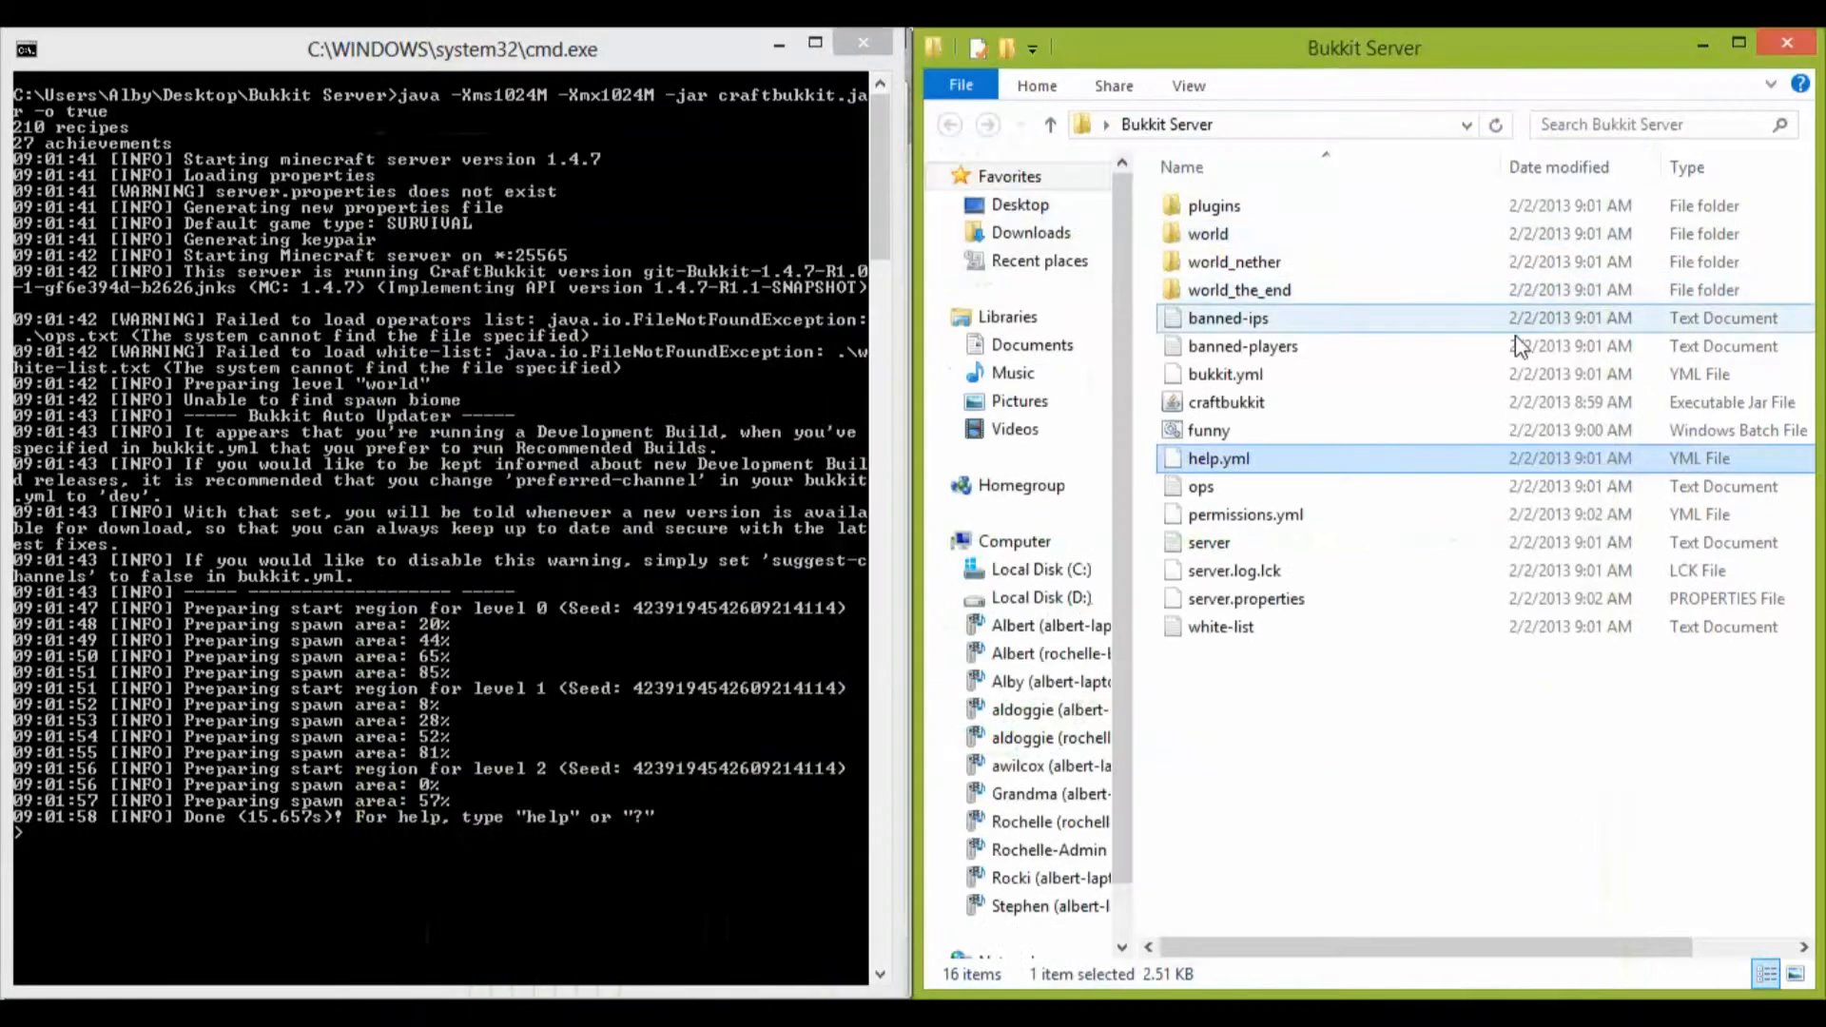
# Step: Enter the player's username in the ops text file, save it, and close Notepad
pyautogui.doubleClick(1232, 487)
pyautogui.moveTo(685, 232); pyautogui.dragTo(5, 38)
pyautogui.write('sara4012')
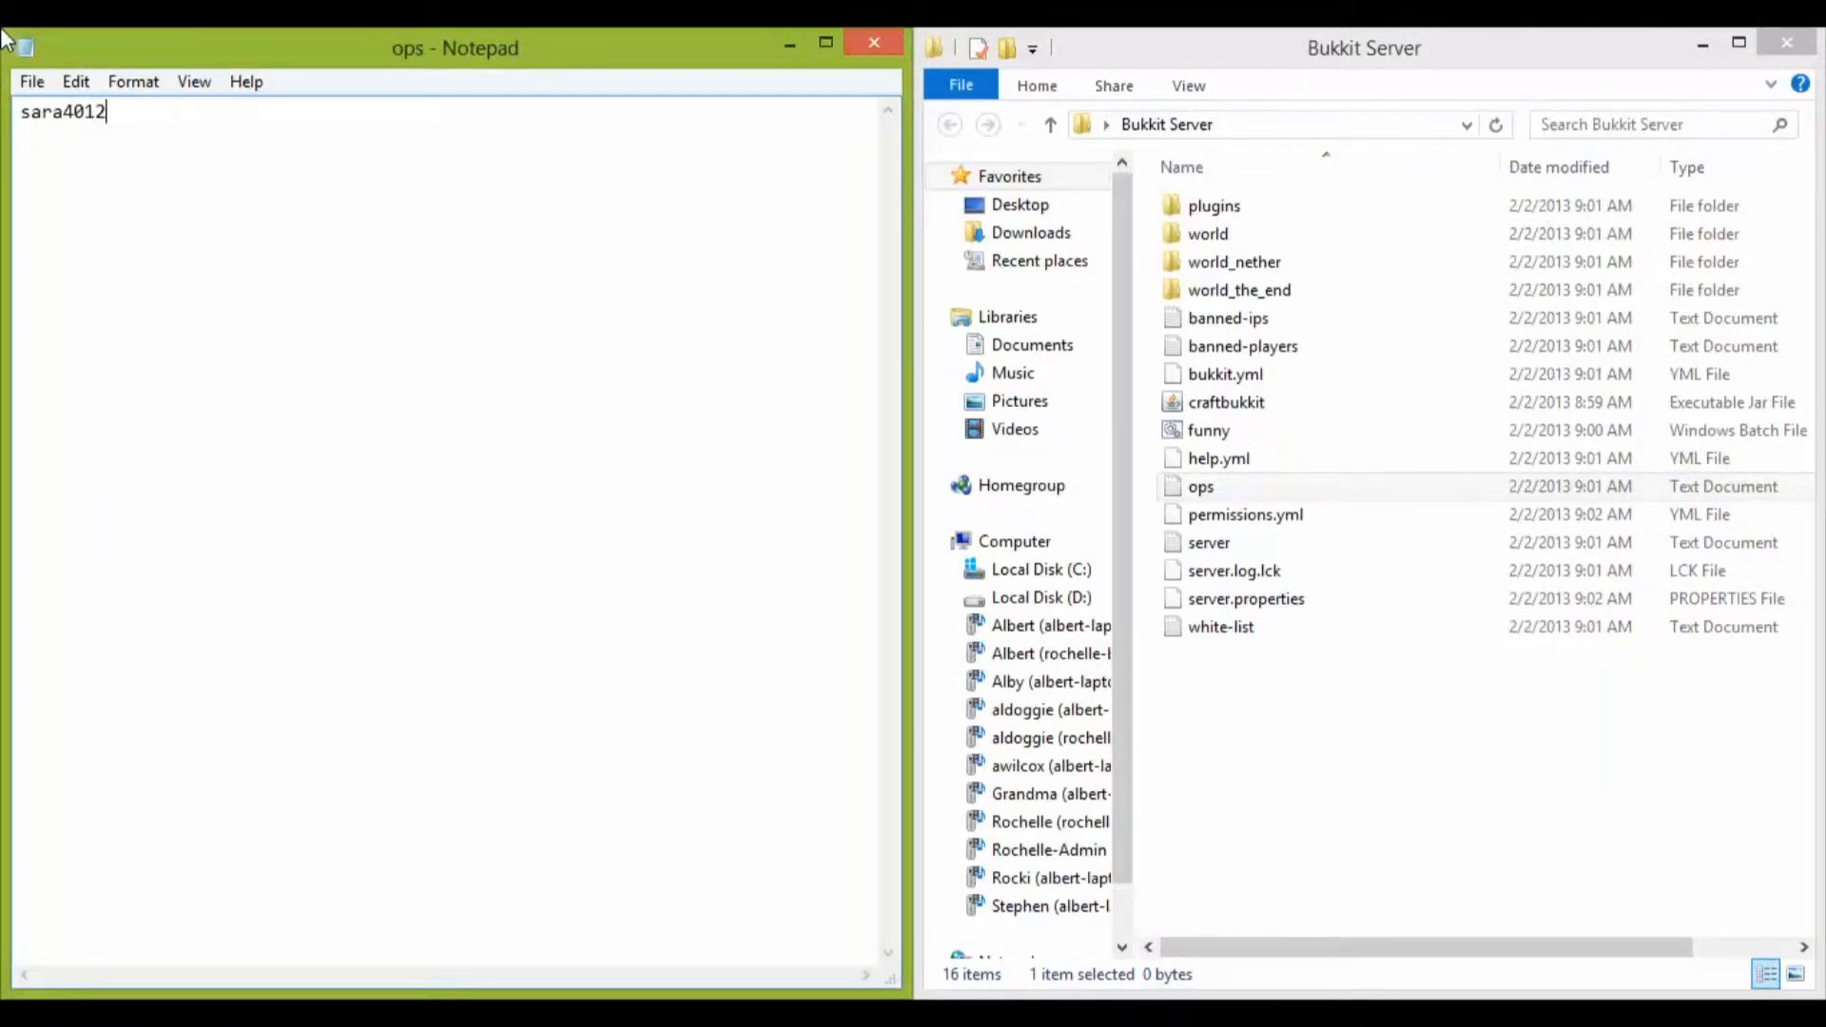
pyautogui.hotkey('ctrl', 's')
pyautogui.click(856, 51)
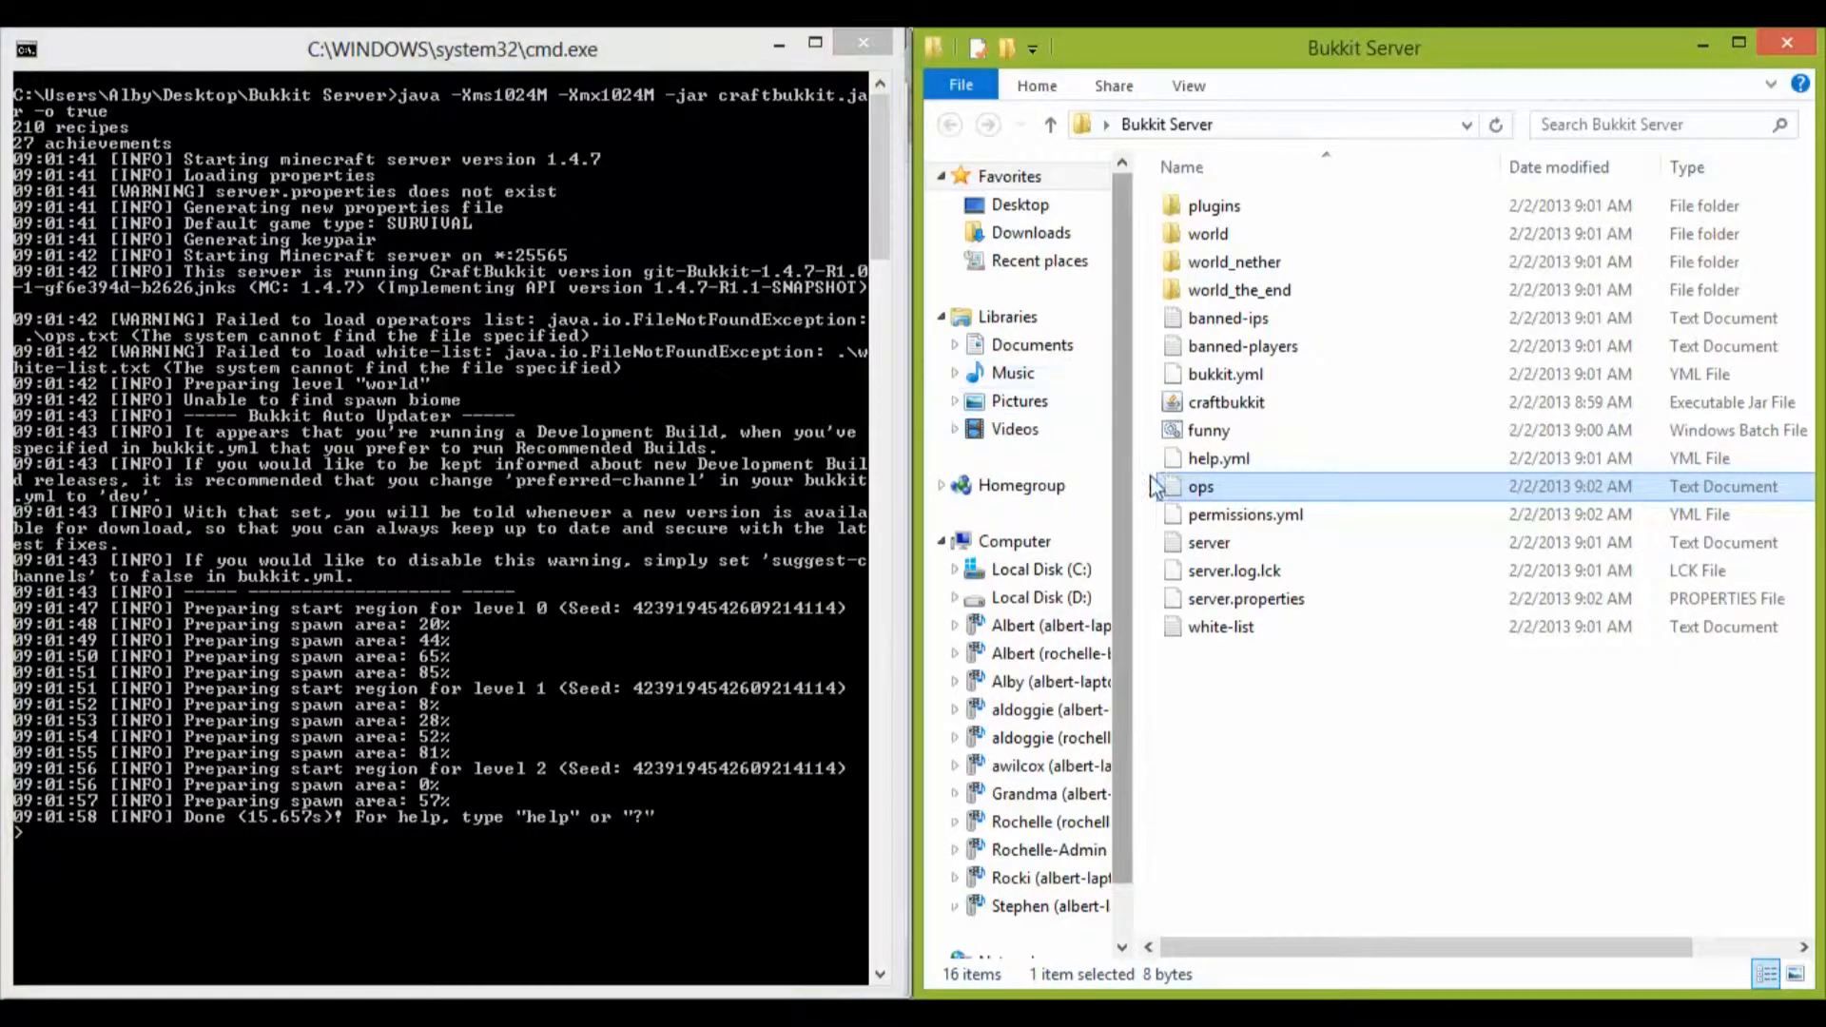
# Step: Enter the player's username in the white-list text file, save it, and close Notepad
pyautogui.doubleClick(1217, 627)
pyautogui.write('sara4012')
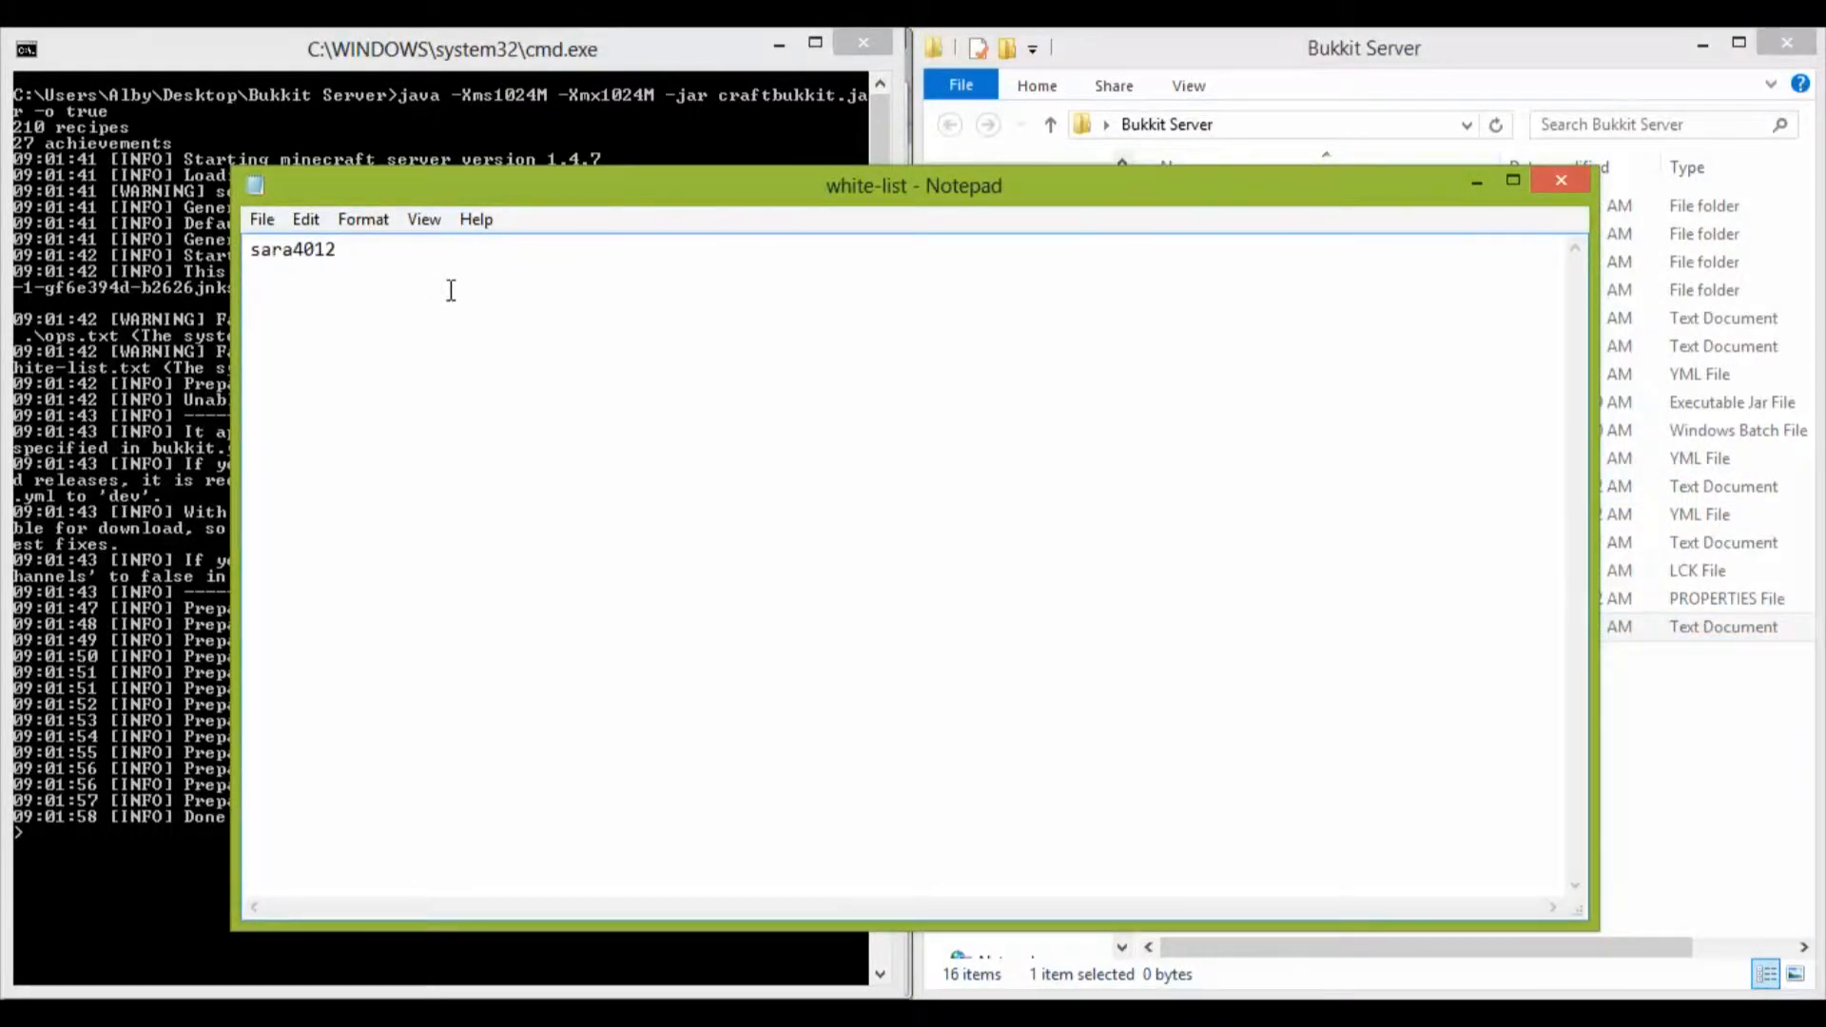
pyautogui.hotkey('ctrl', 's')
pyautogui.click(1577, 181)
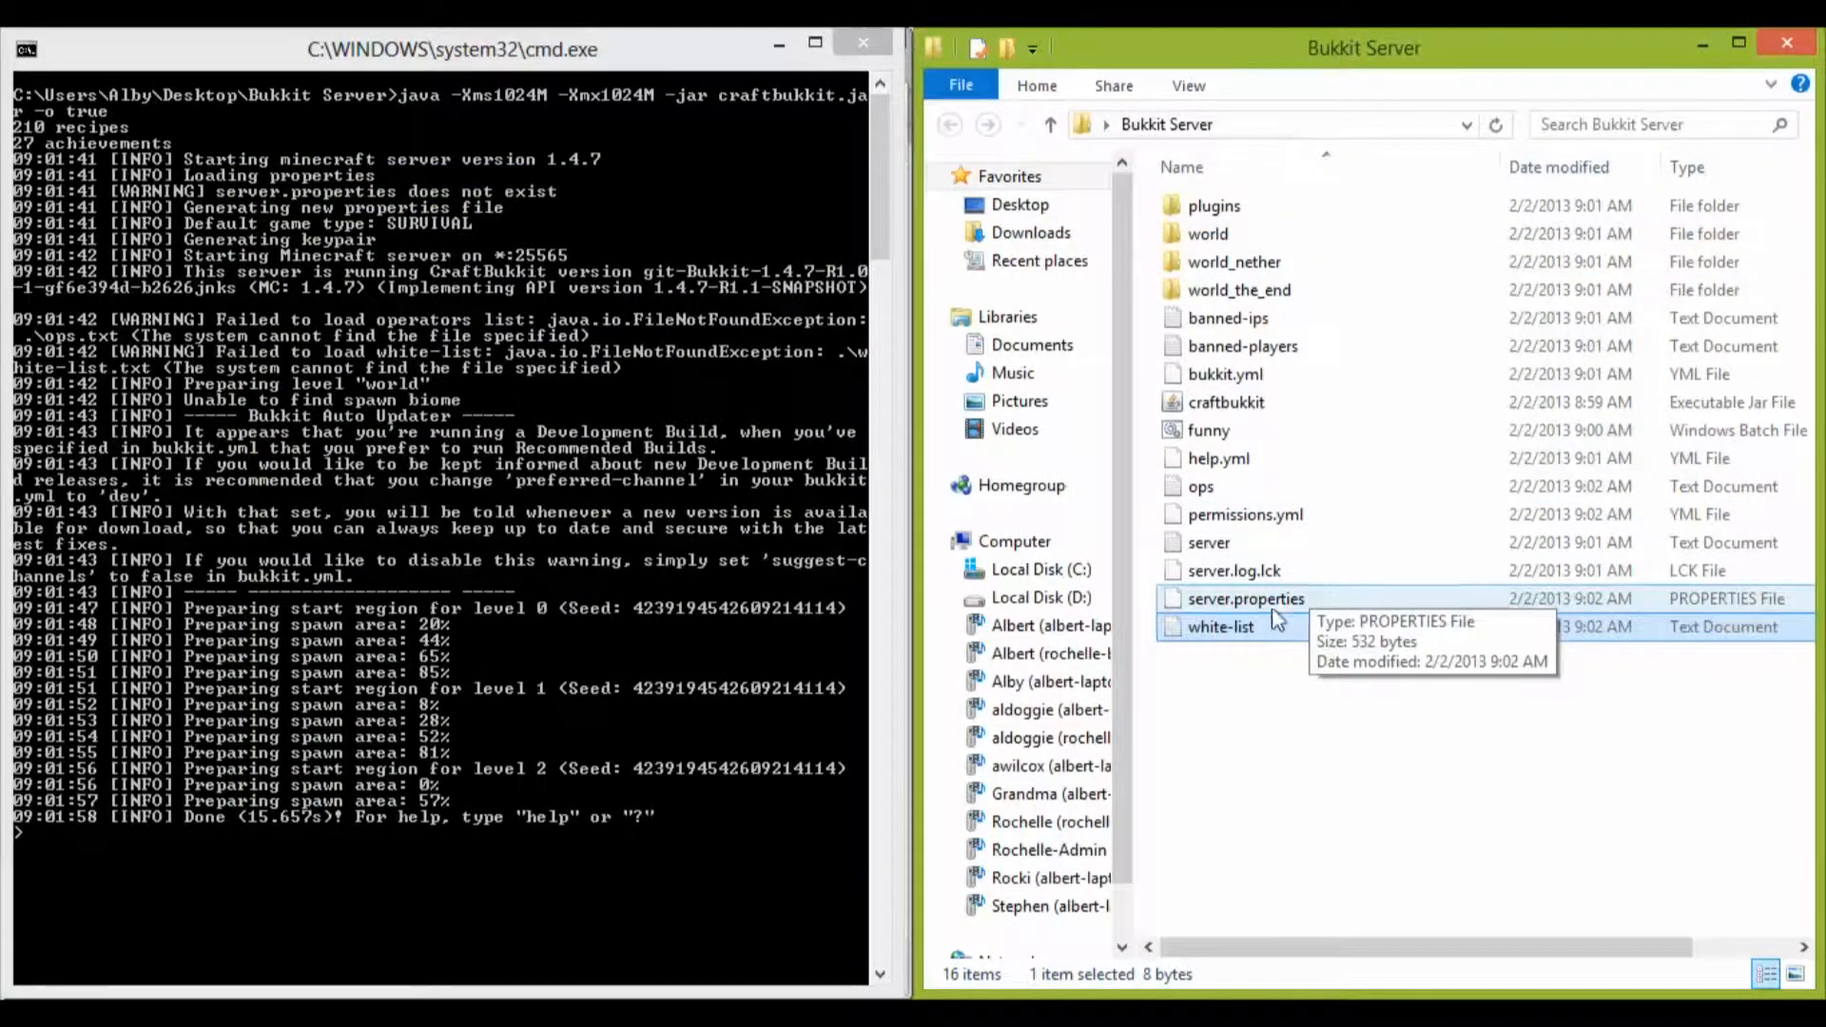
# Step: View the server log text file and close it, and try to open permissions.yml
pyautogui.doubleClick(1251, 539)
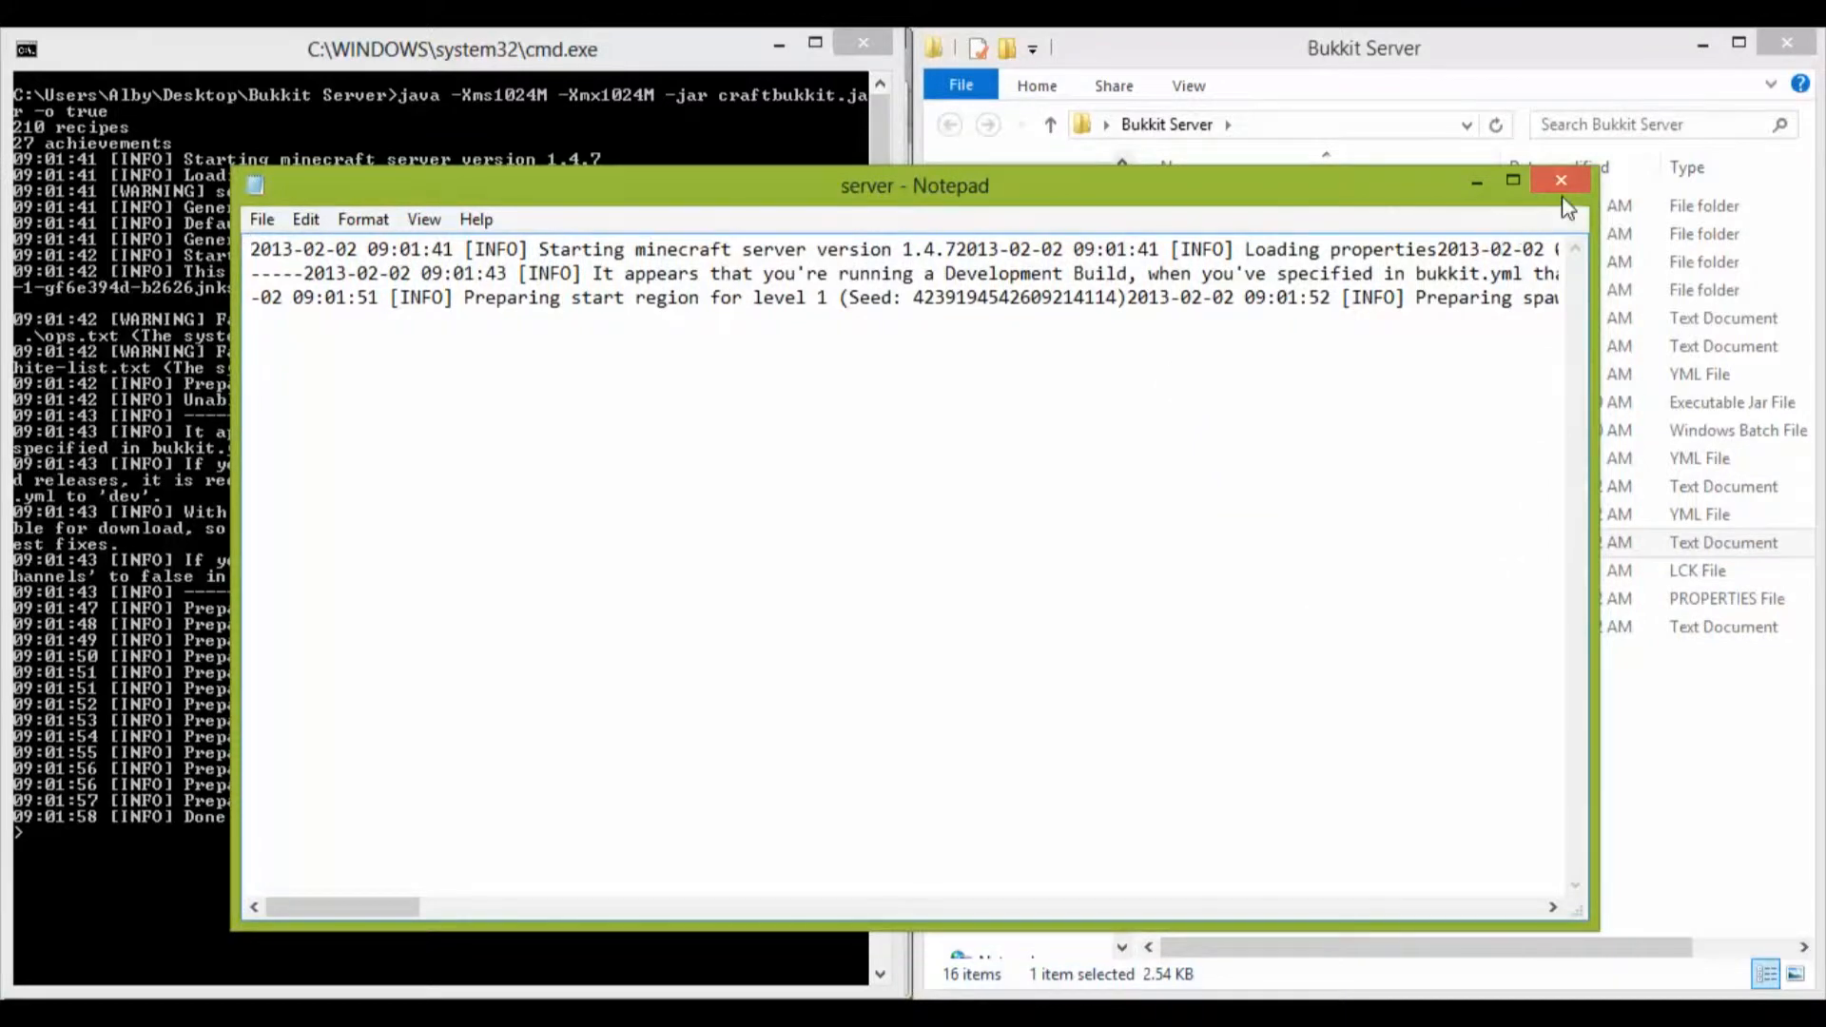
pyautogui.click(1563, 181)
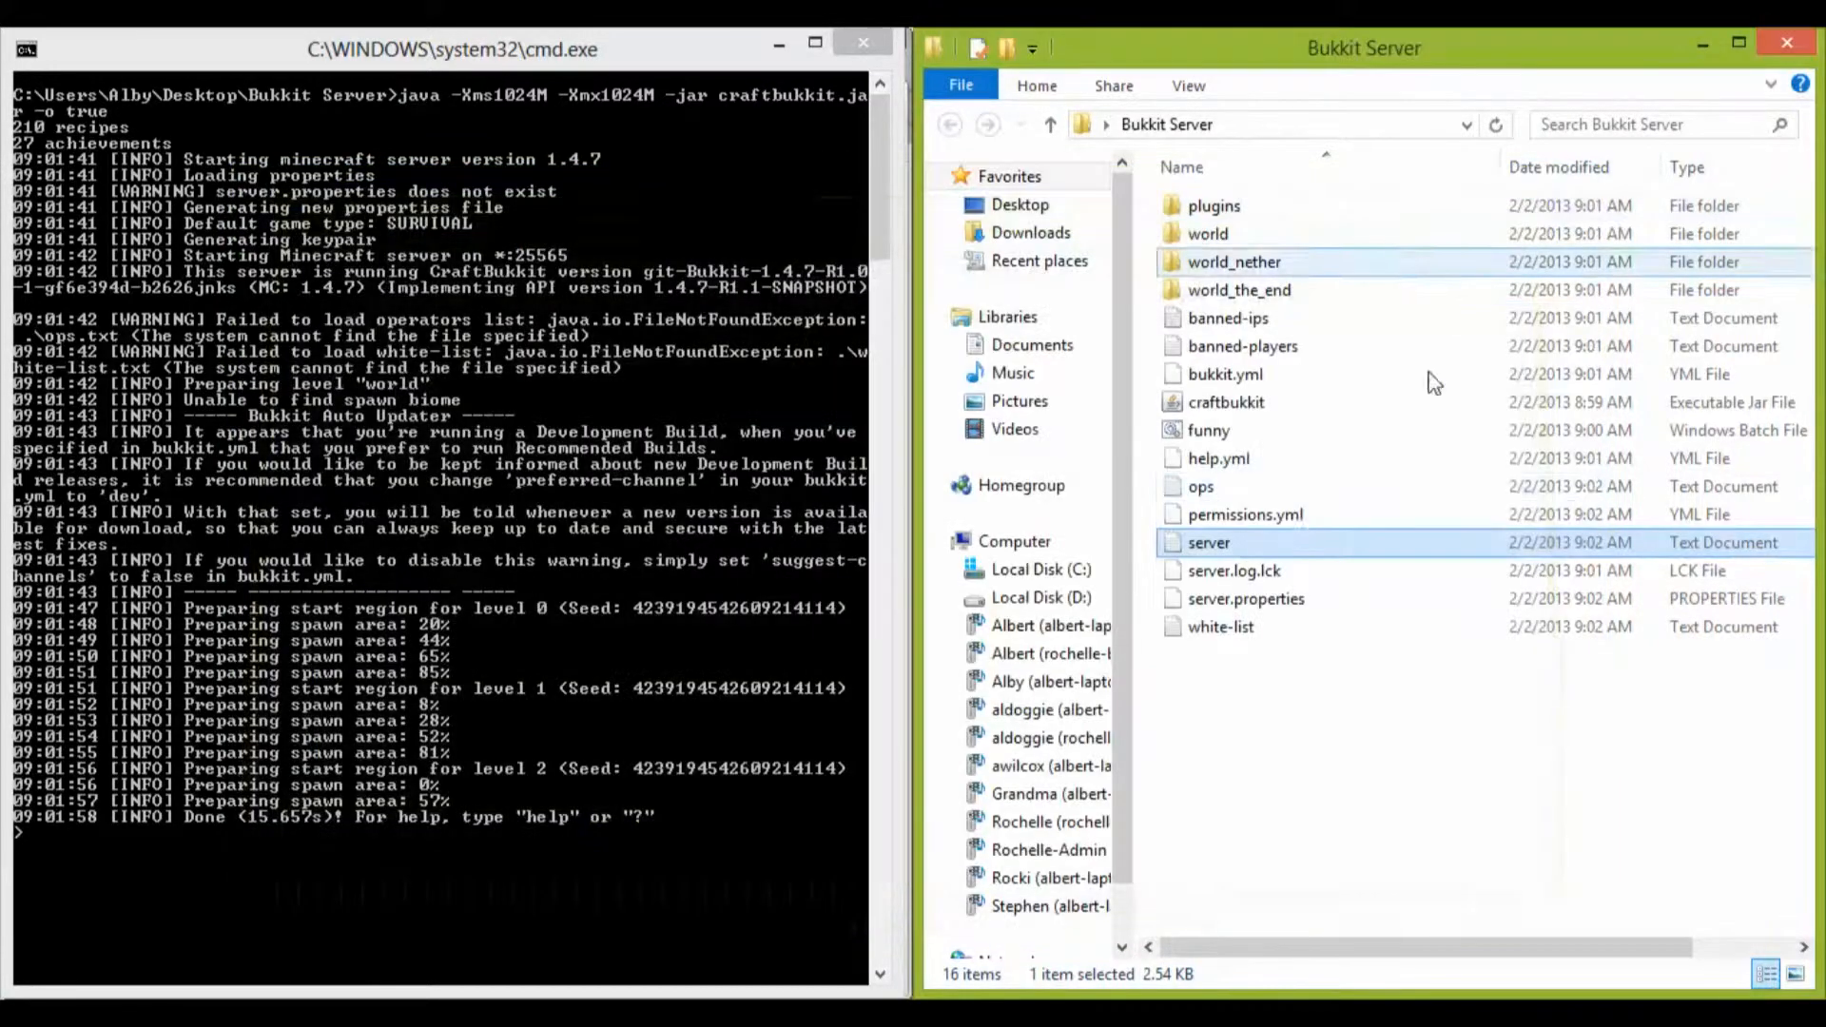
pyautogui.doubleClick(1274, 517)
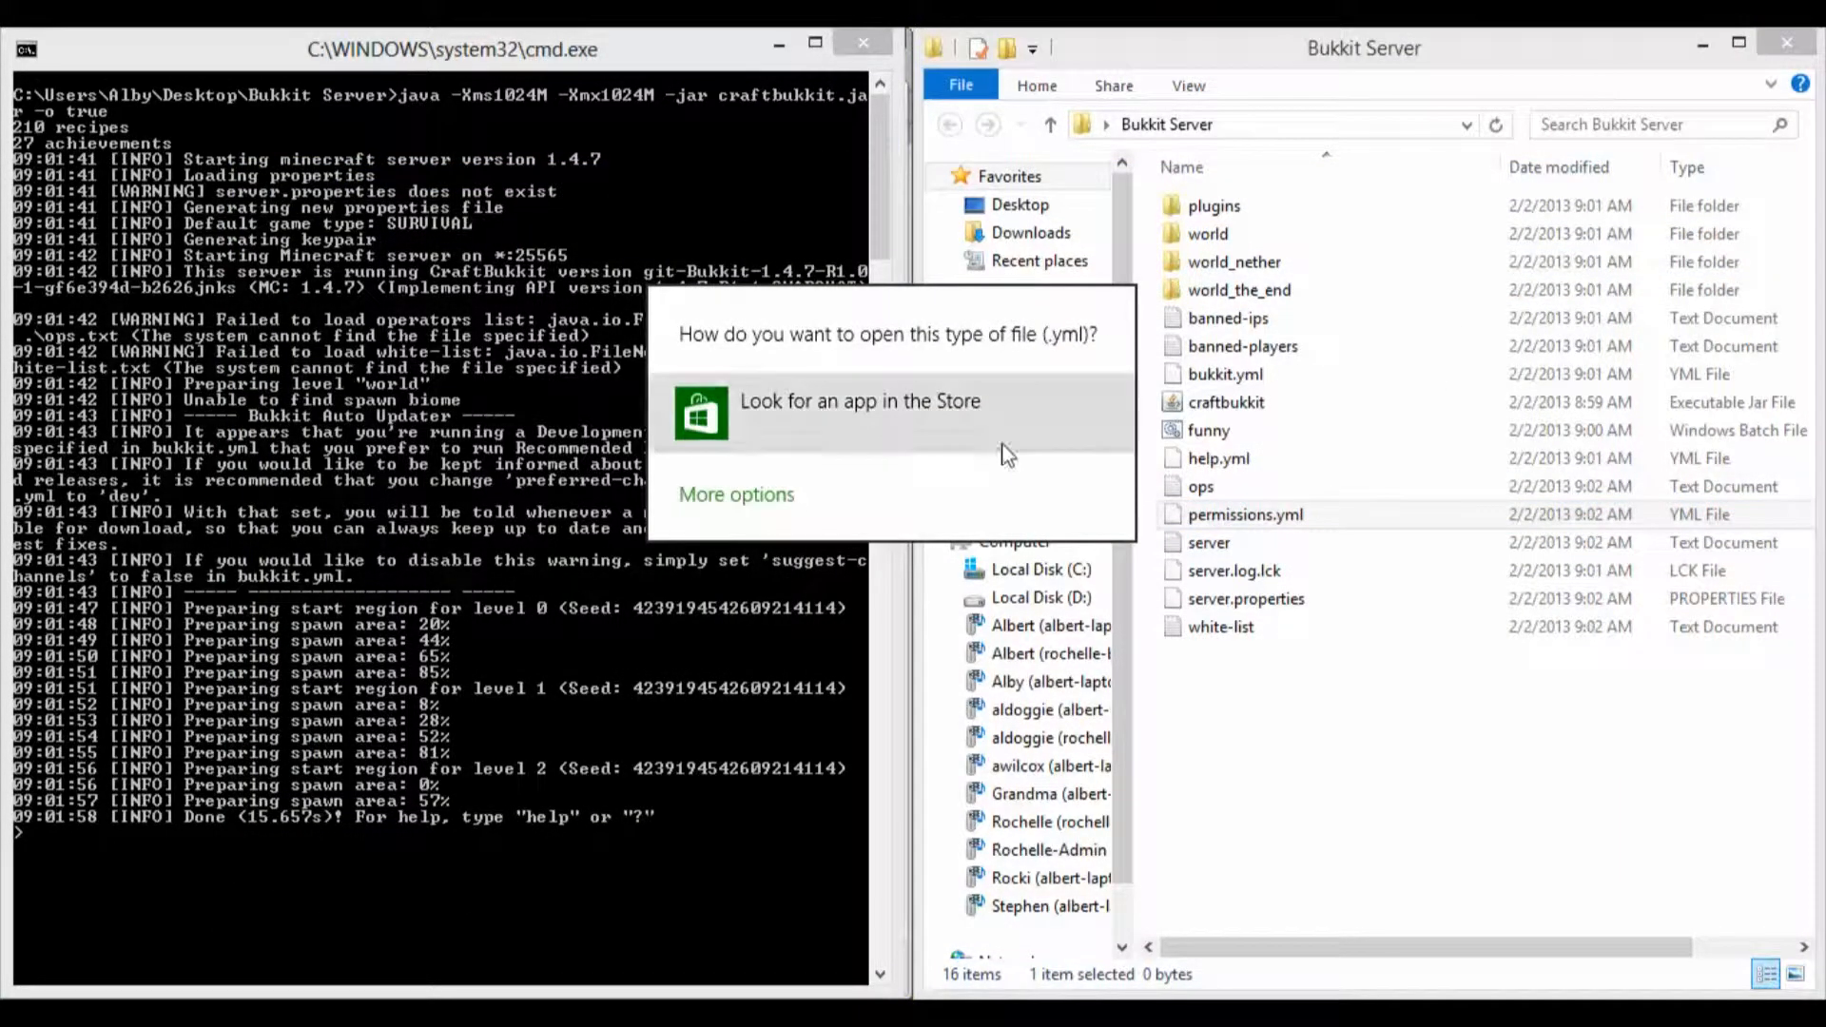
pyautogui.click(600, 347)
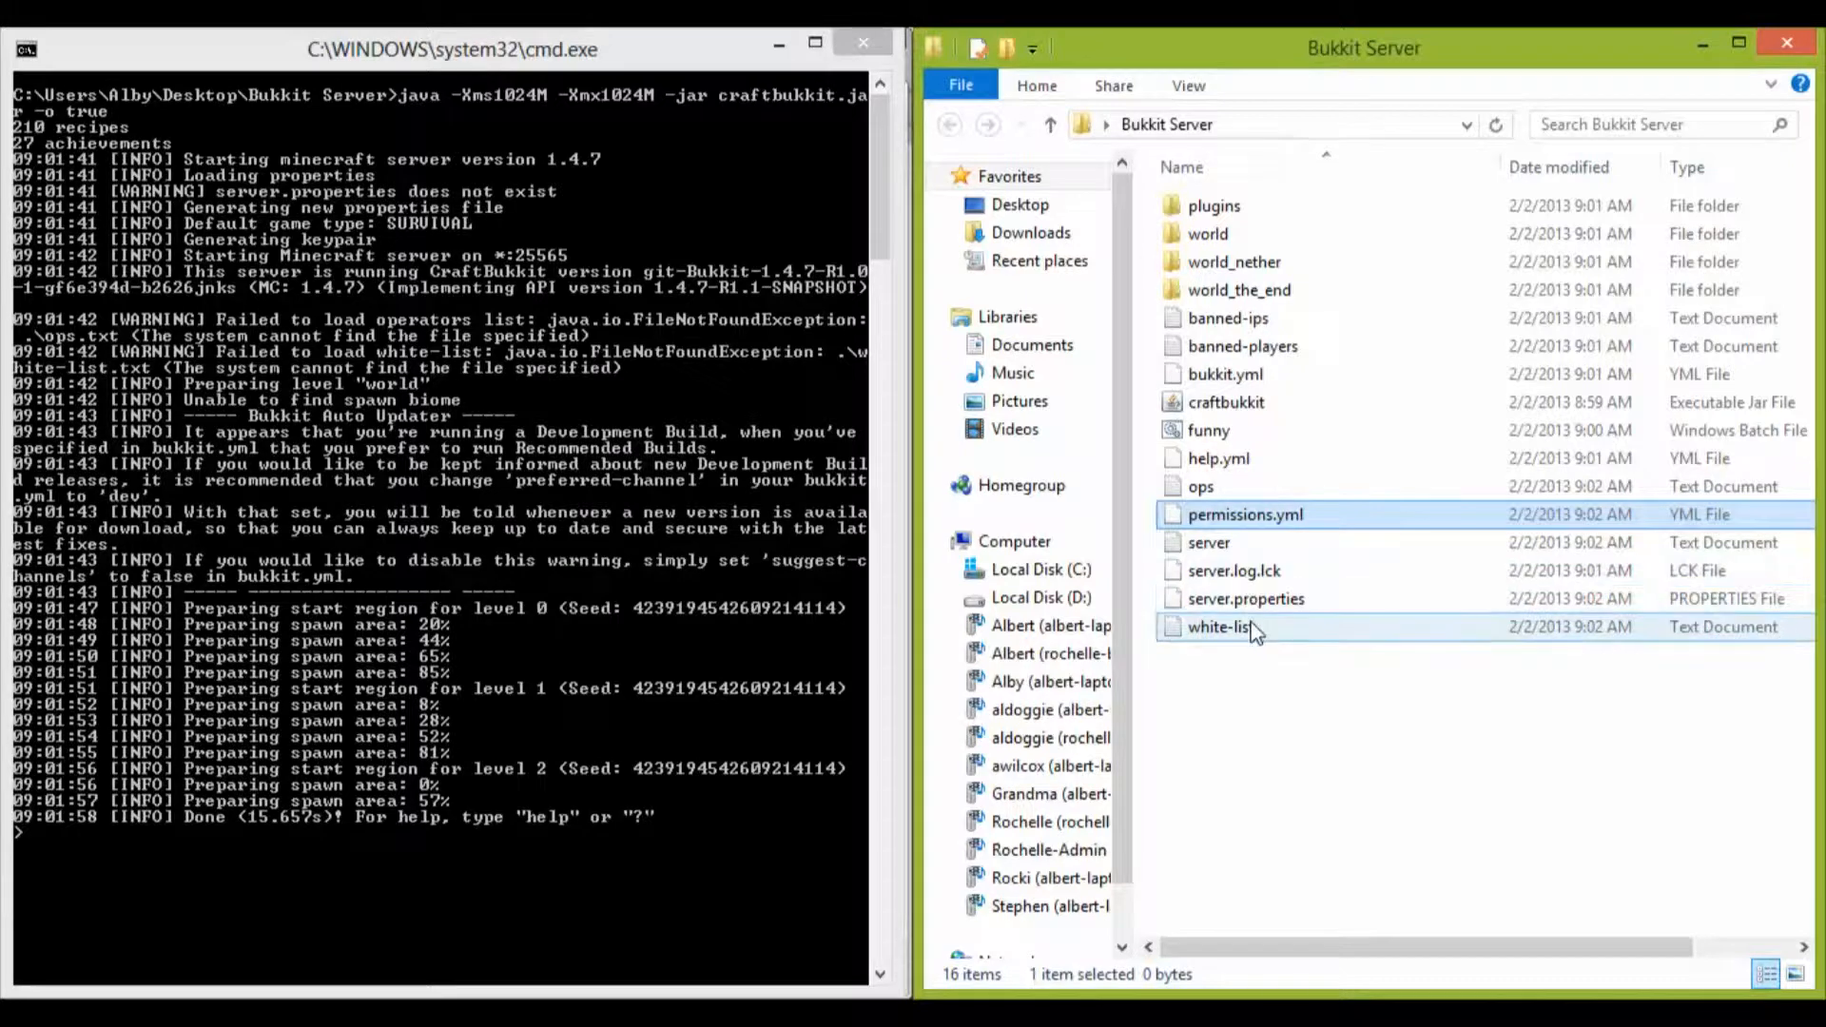
# Step: Open server.properties in Notepad++ and dock the editor beside the server console
pyautogui.rightClick(1258, 597)
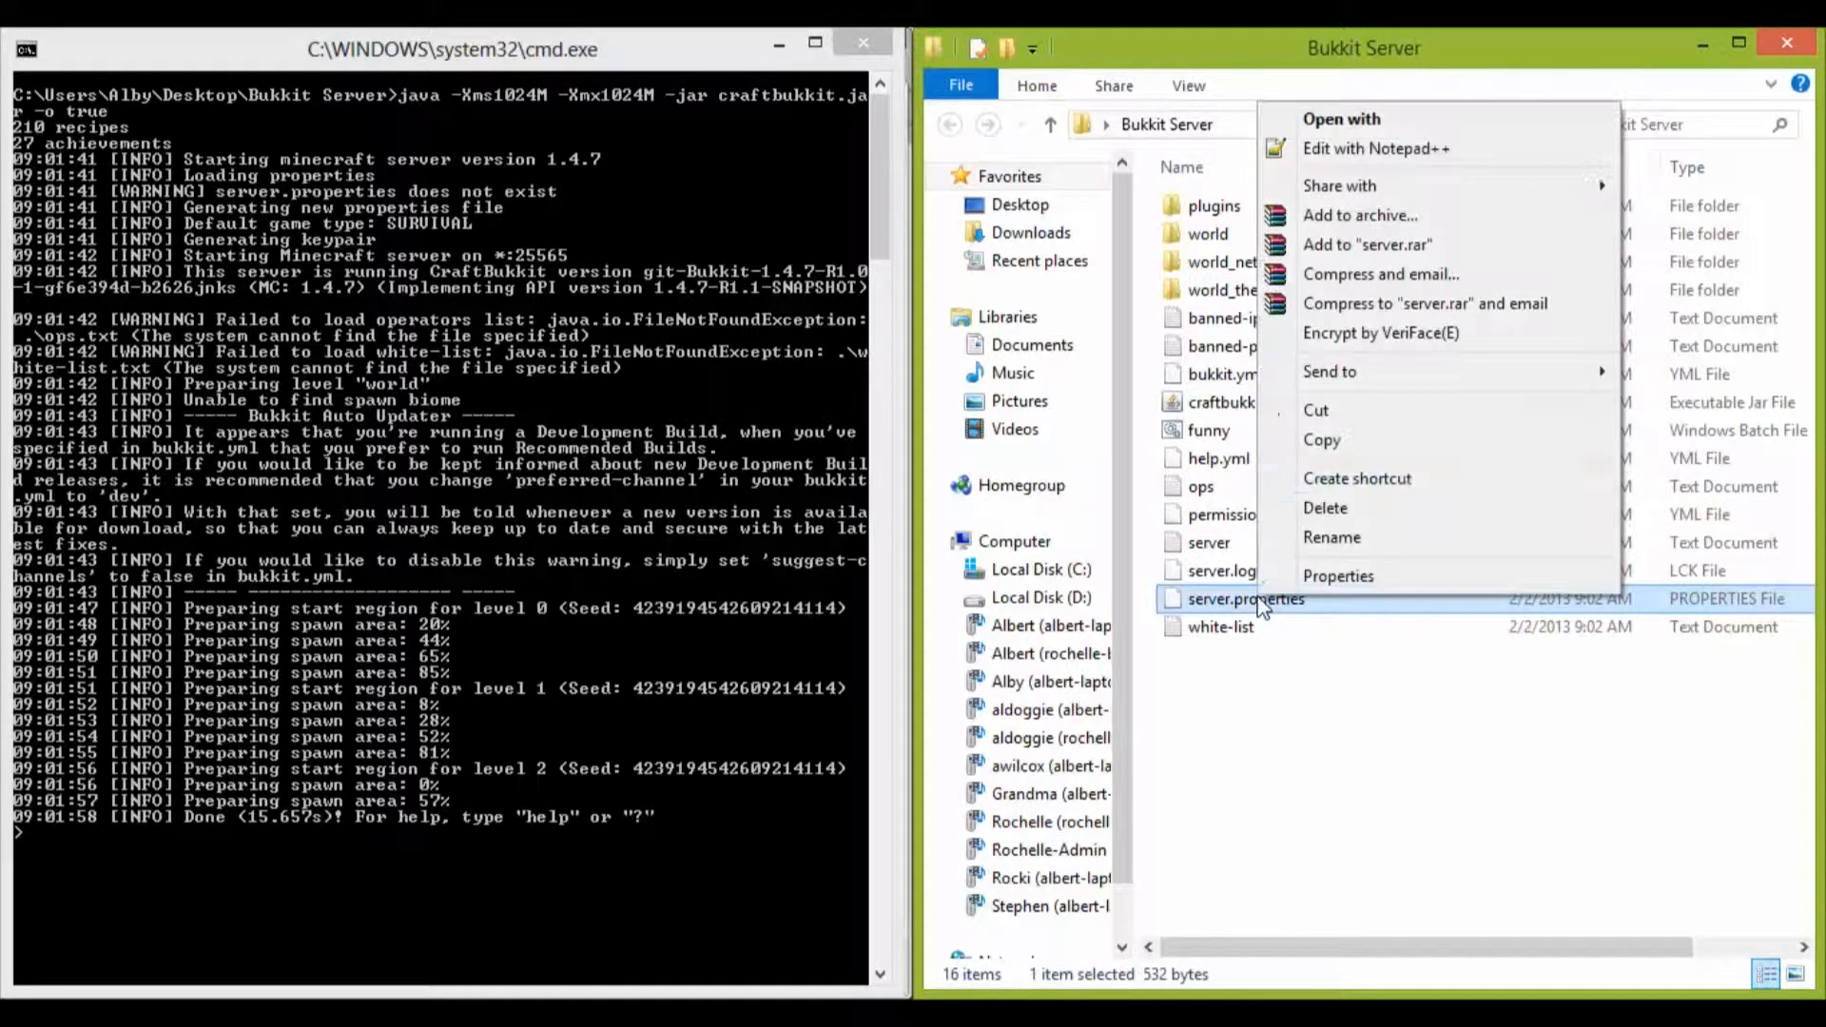
pyautogui.click(1350, 148)
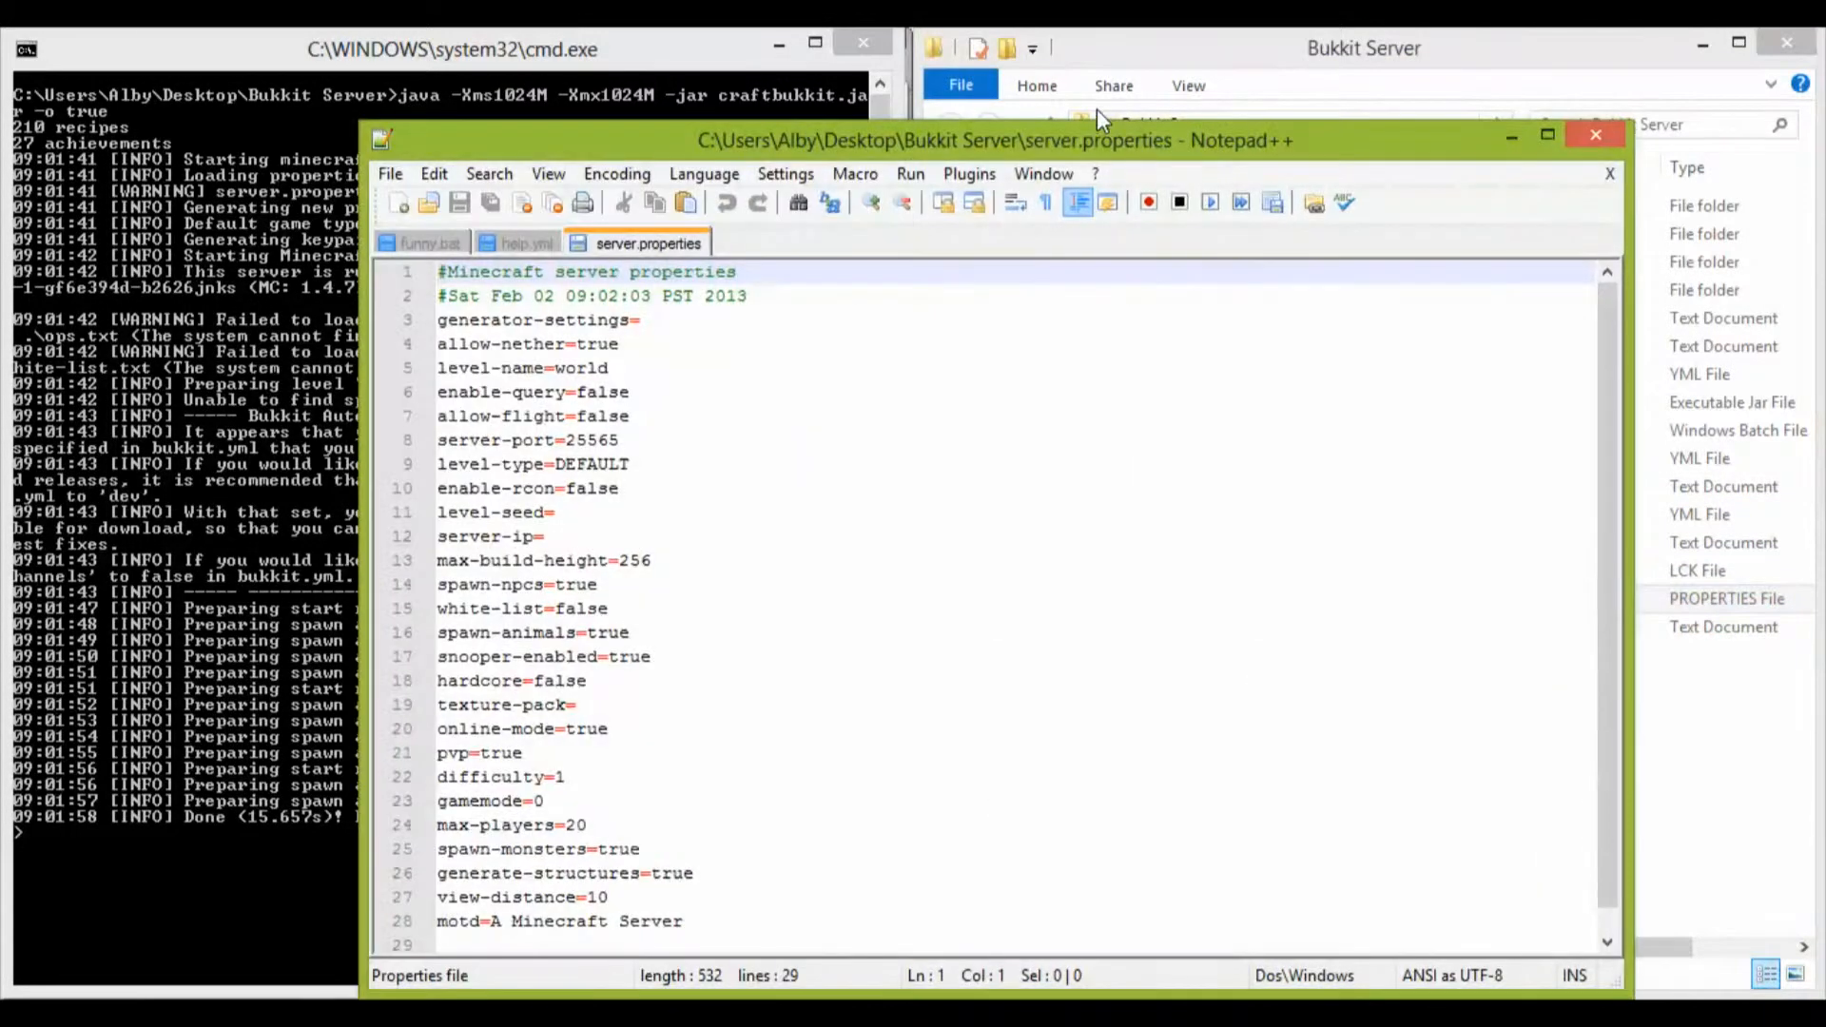
pyautogui.press('super+Right')
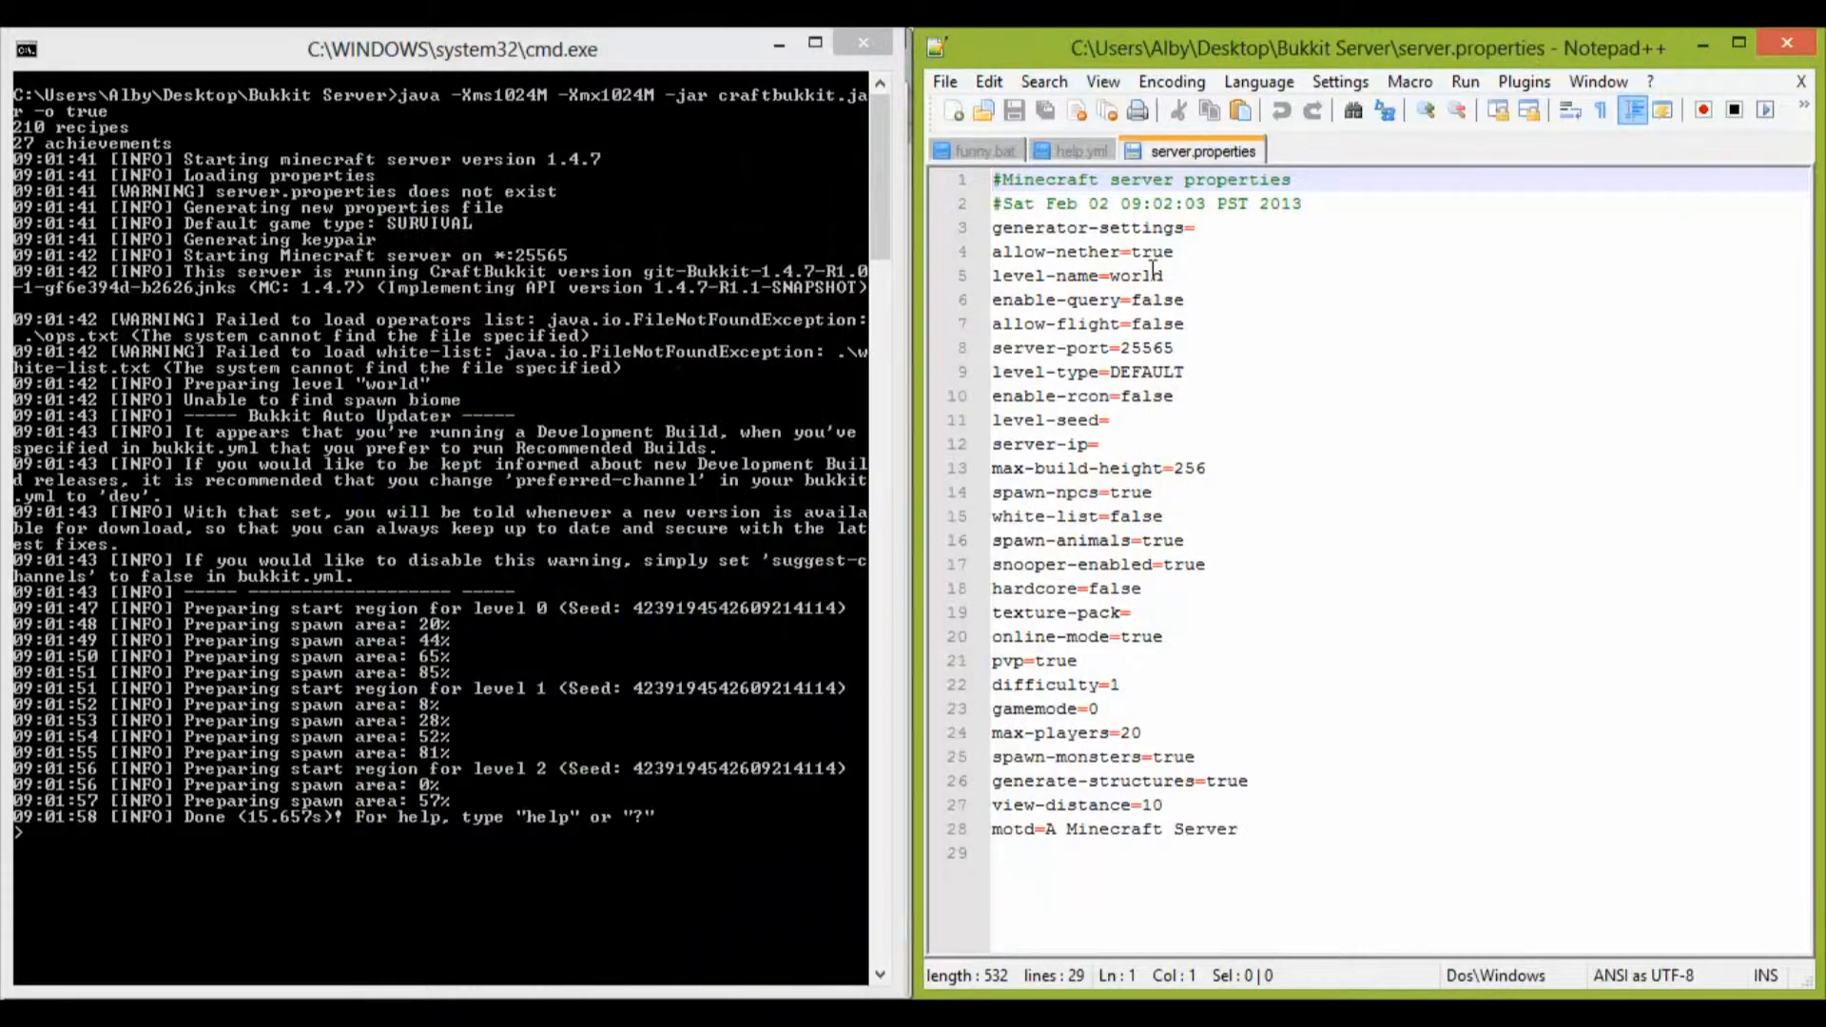
# Step: Examine the first server.properties settings, including generator-settings, level-name, server-port, allow-flight and enable-query
pyautogui.click(1249, 237)
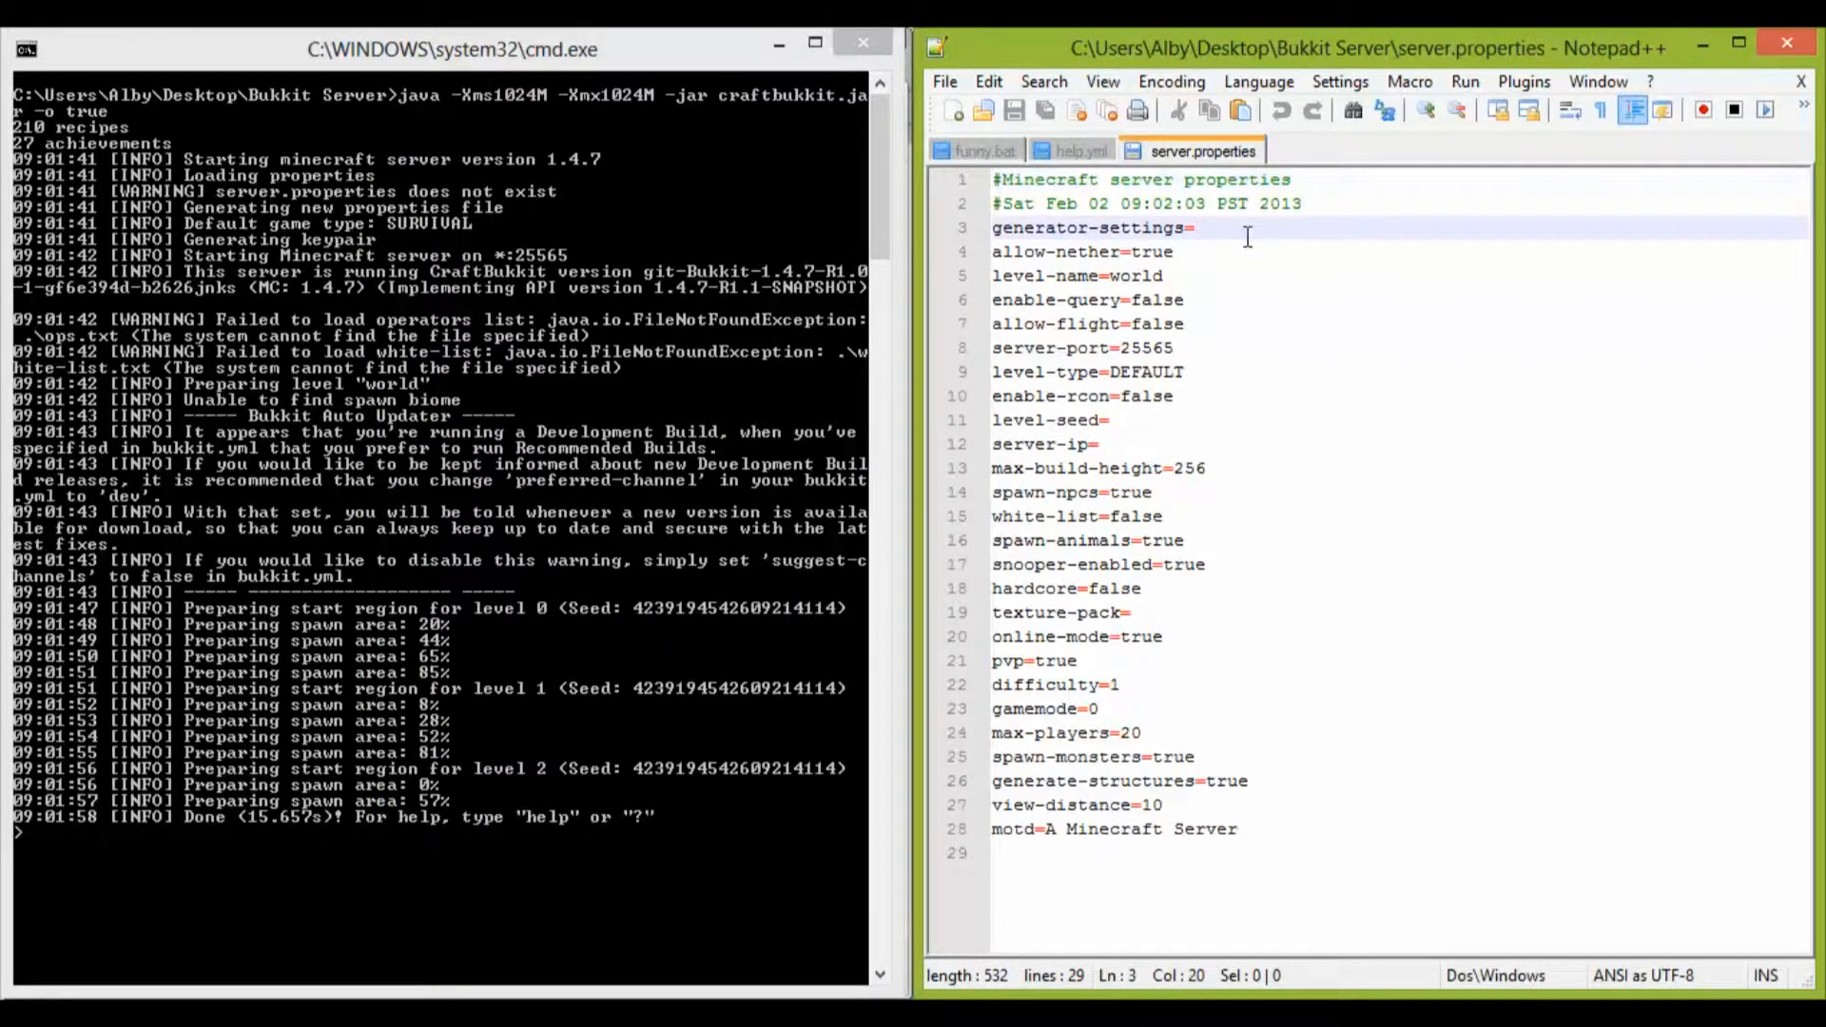
pyautogui.press('Down')
pyautogui.press('Down')
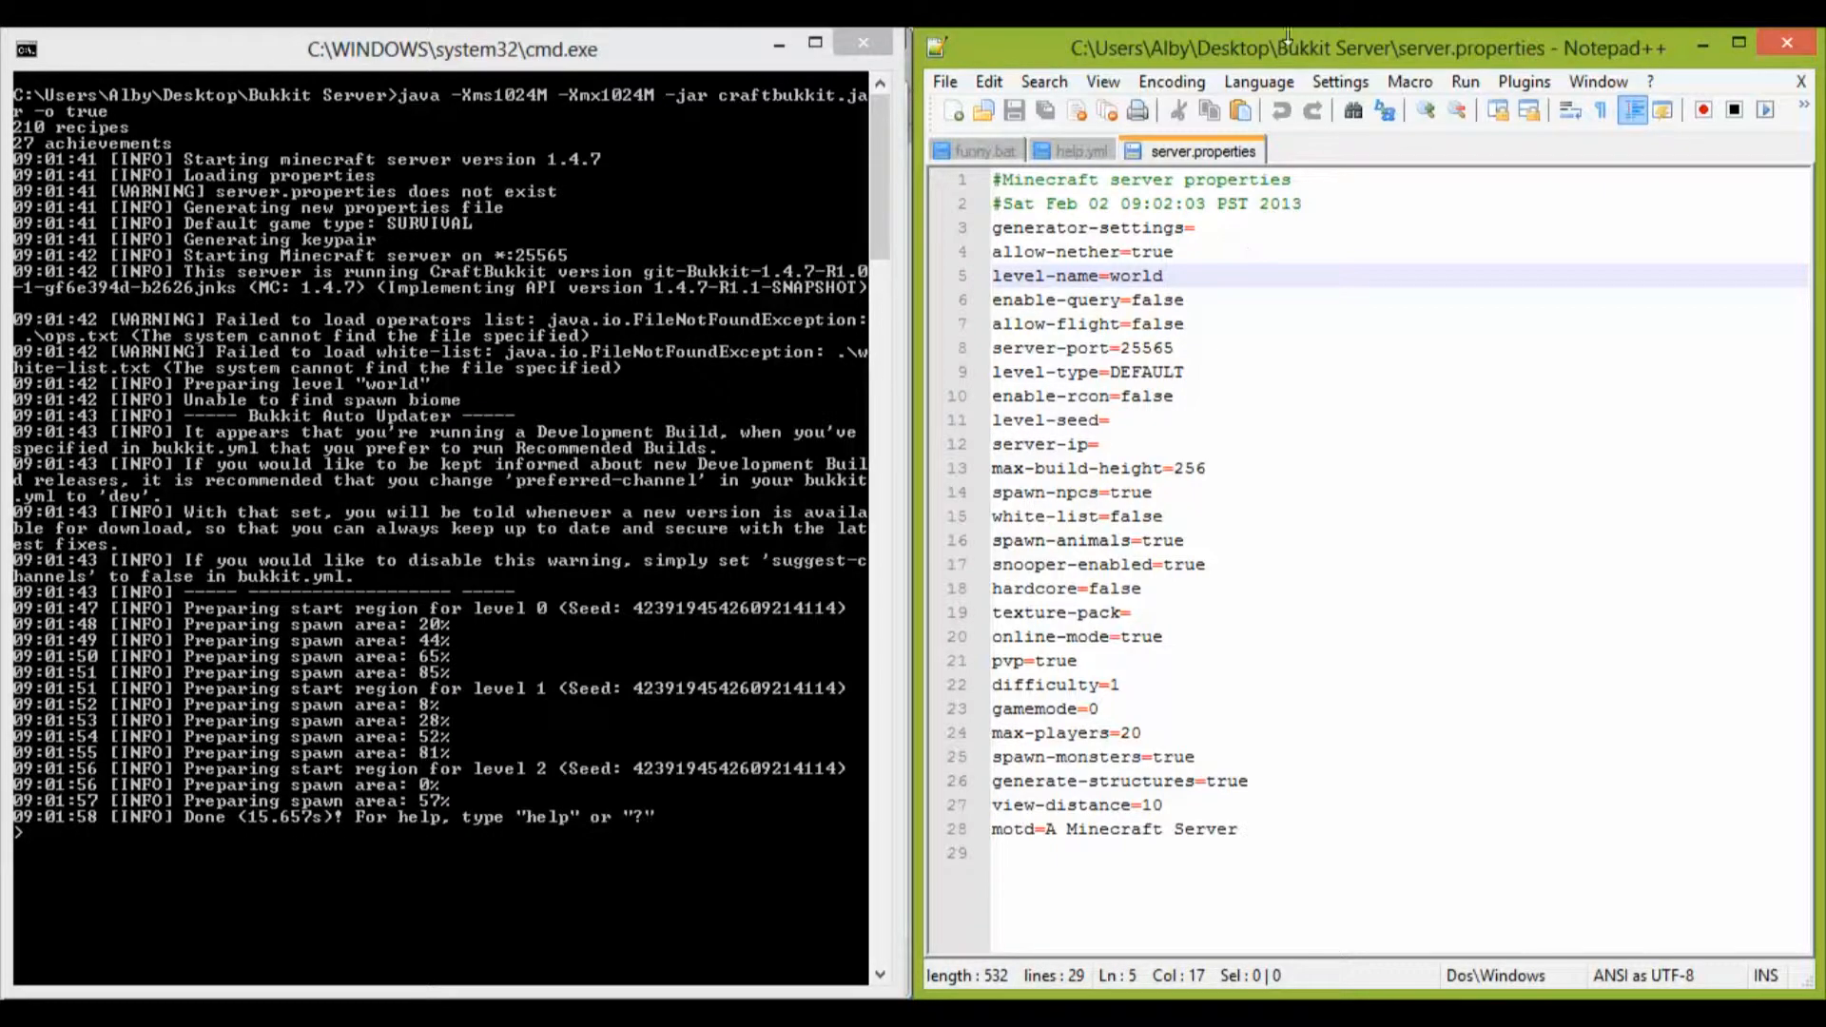
pyautogui.moveTo(1293, 49); pyautogui.dragTo(1824, 513)
pyautogui.click(1161, 422)
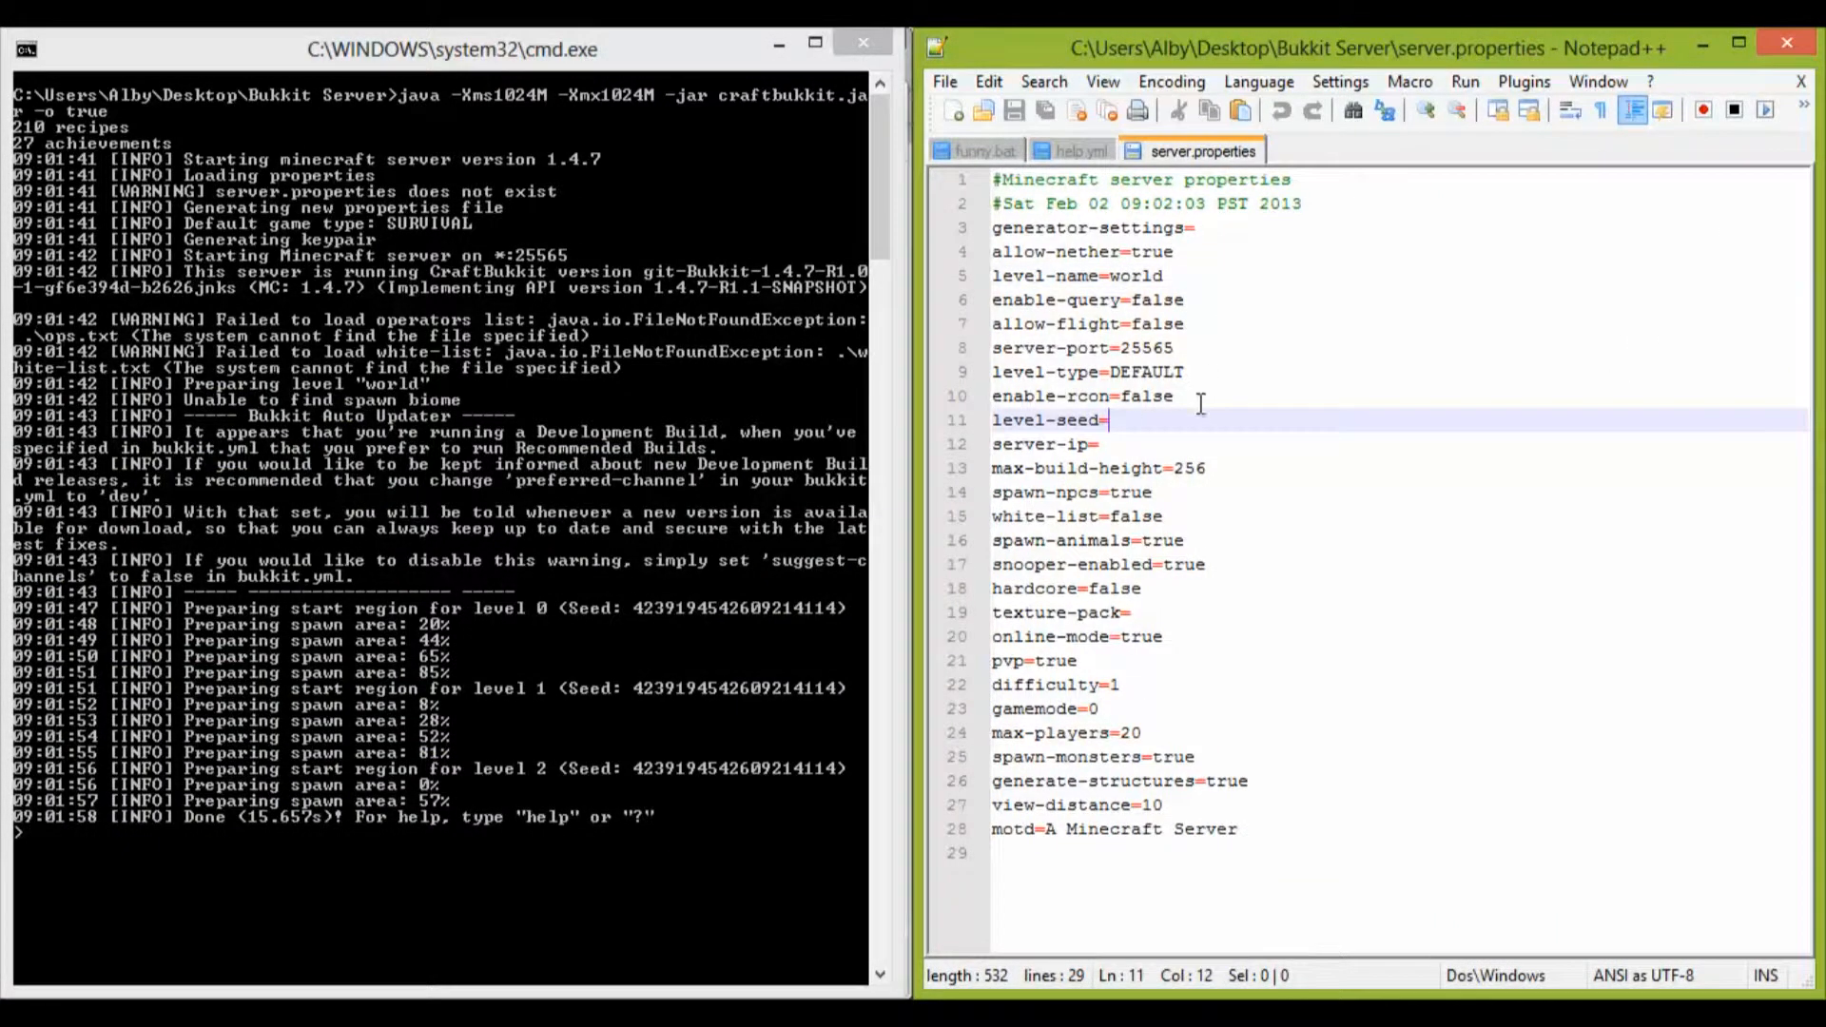
pyautogui.click(1187, 396)
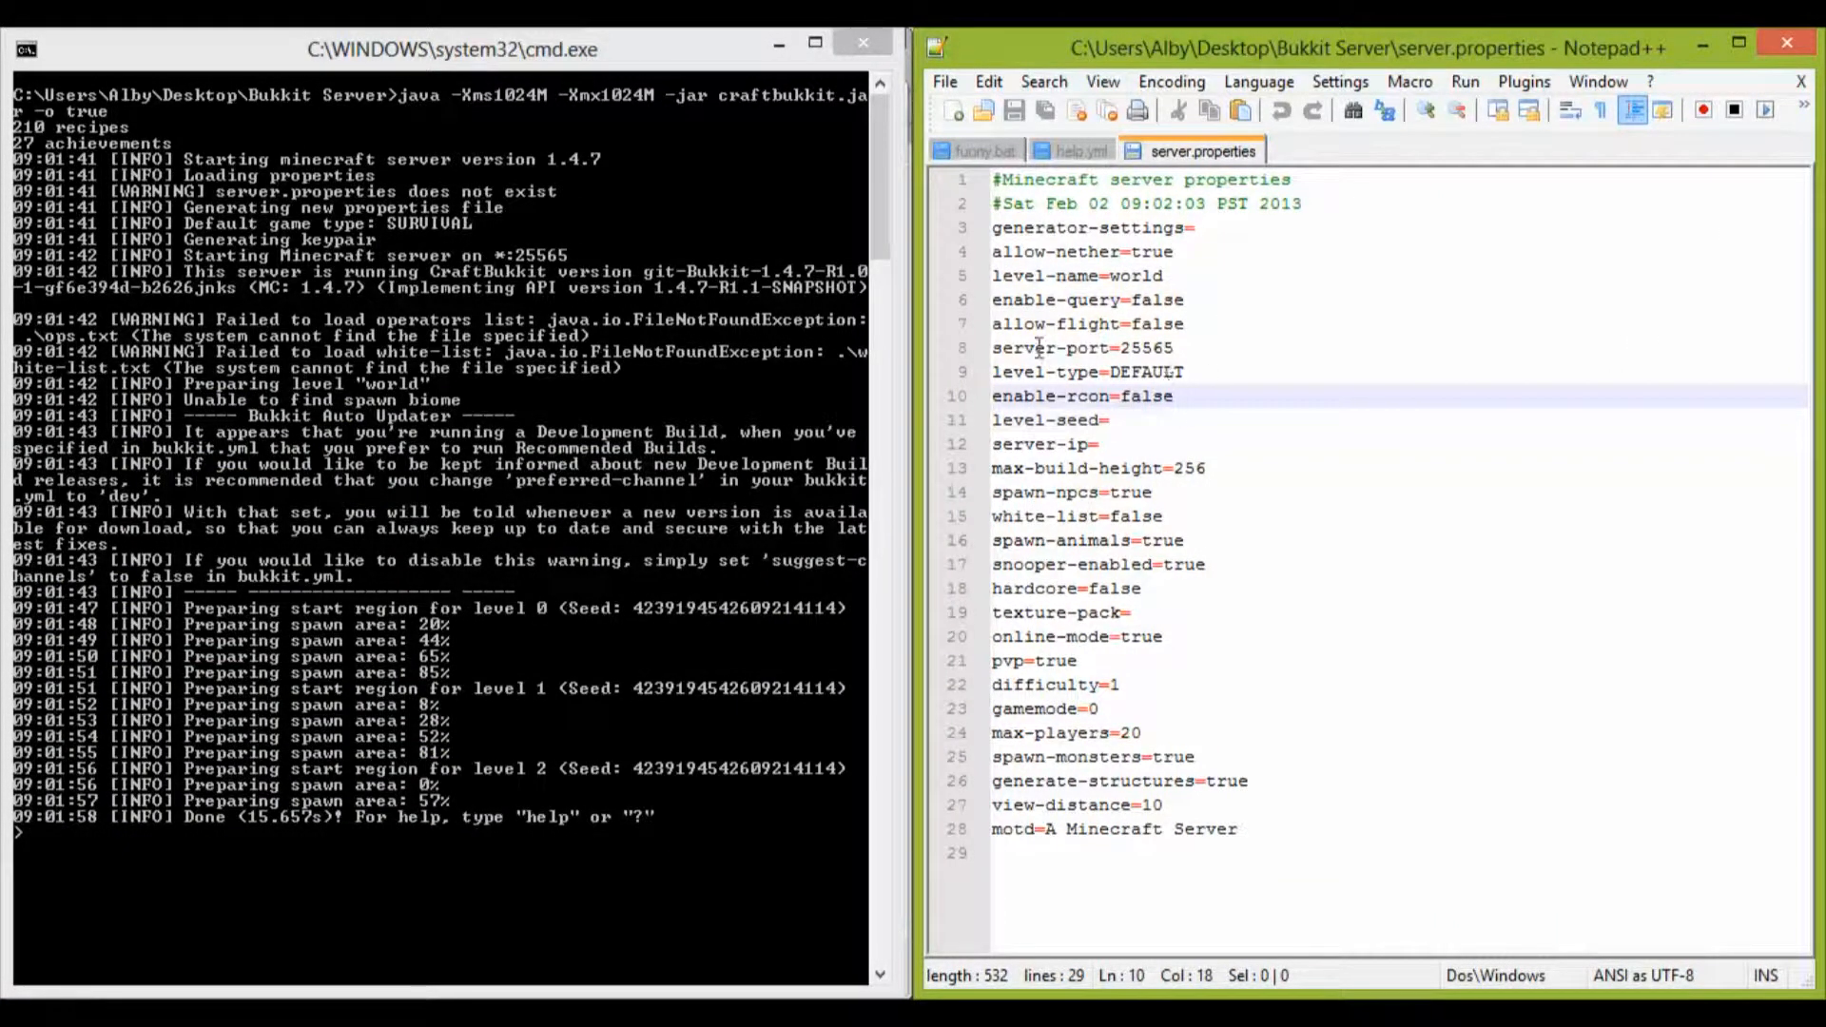
pyautogui.click(1188, 351)
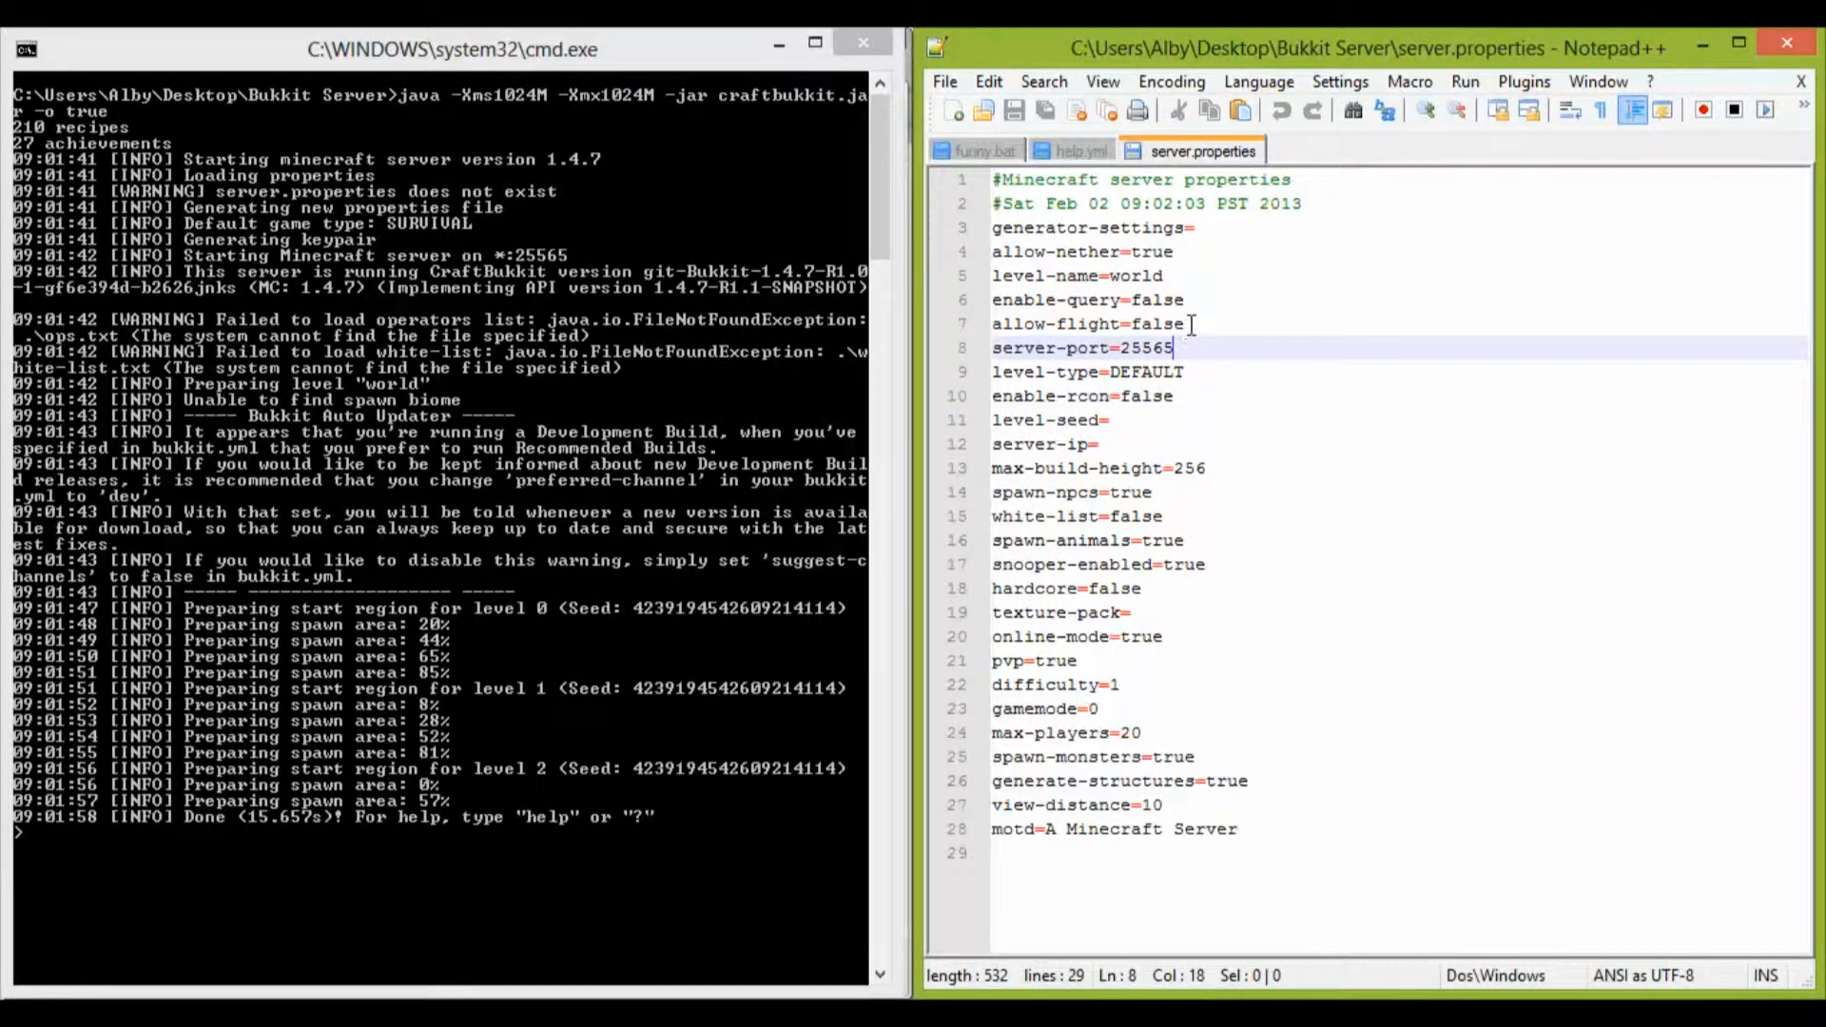
pyautogui.moveTo(1191, 324); pyautogui.dragTo(1146, 297)
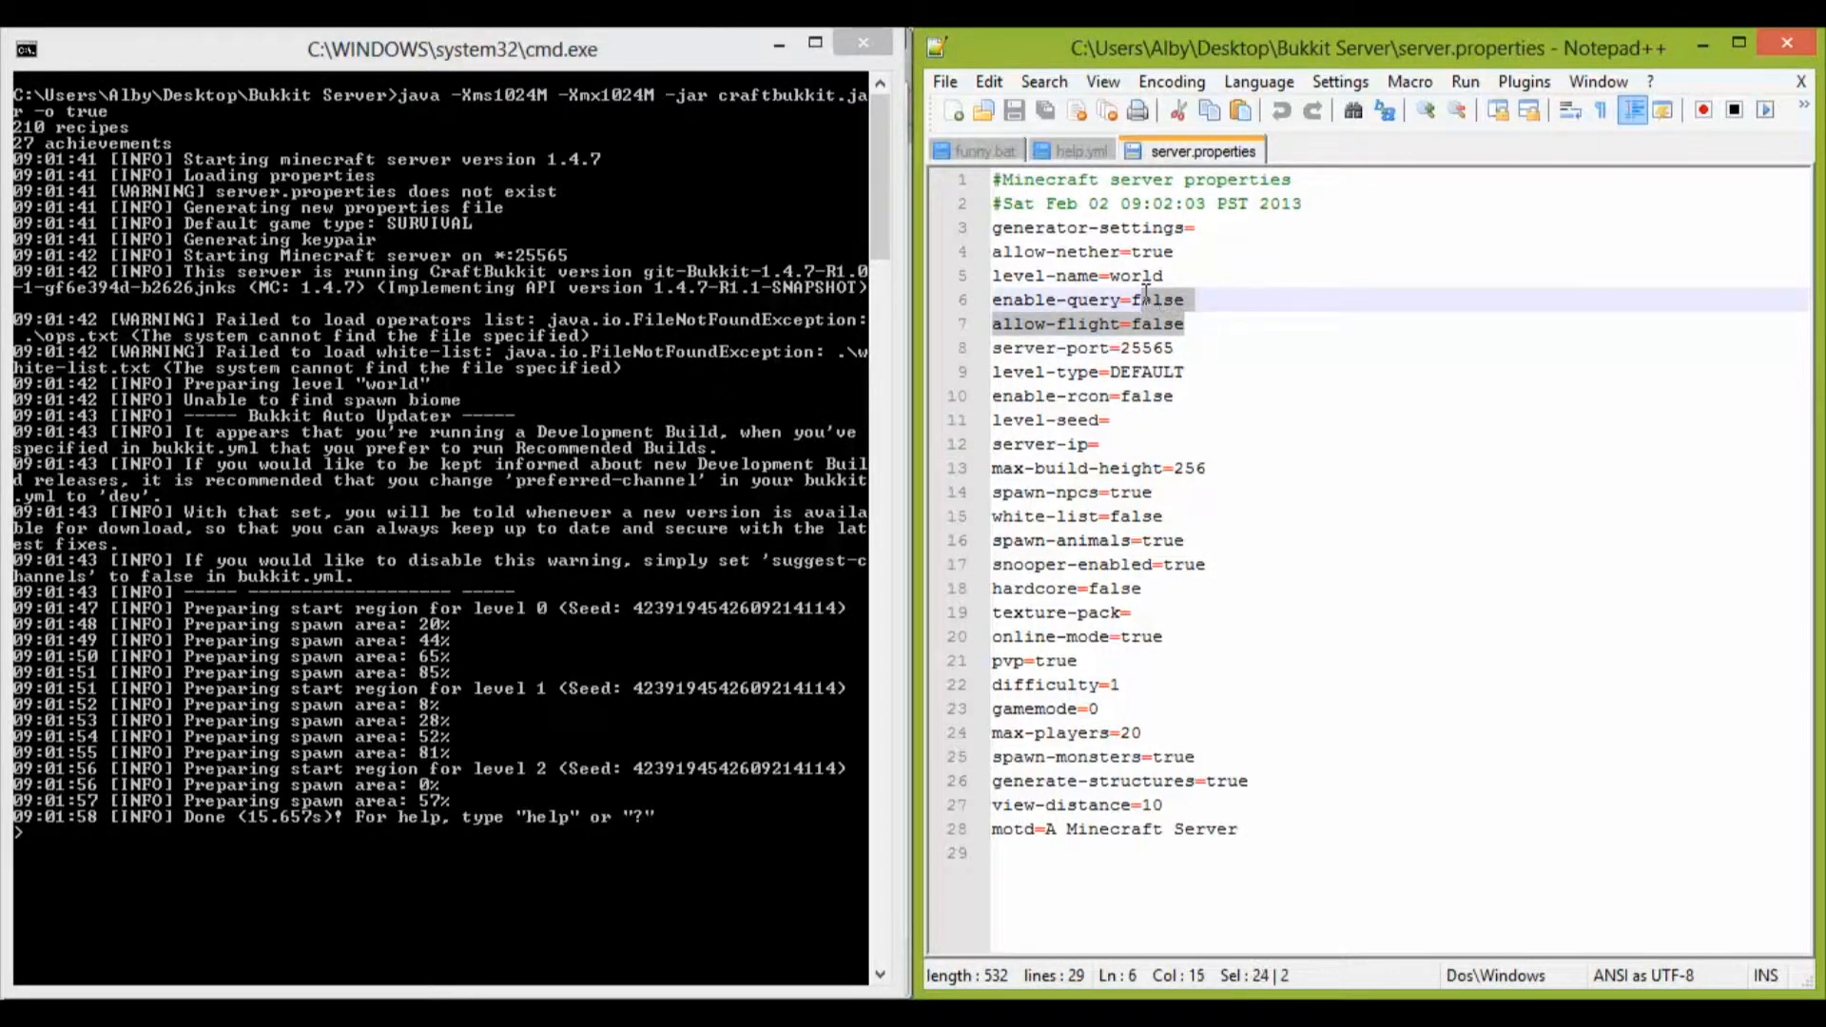
# Step: Examine the server.properties settings from level-type down to texture-pack, including max-build-height, spawn-npcs, white-list, spawn-animals and hardcore
pyautogui.click(1188, 372)
pyautogui.click(1193, 396)
pyautogui.click(1113, 421)
pyautogui.click(1113, 444)
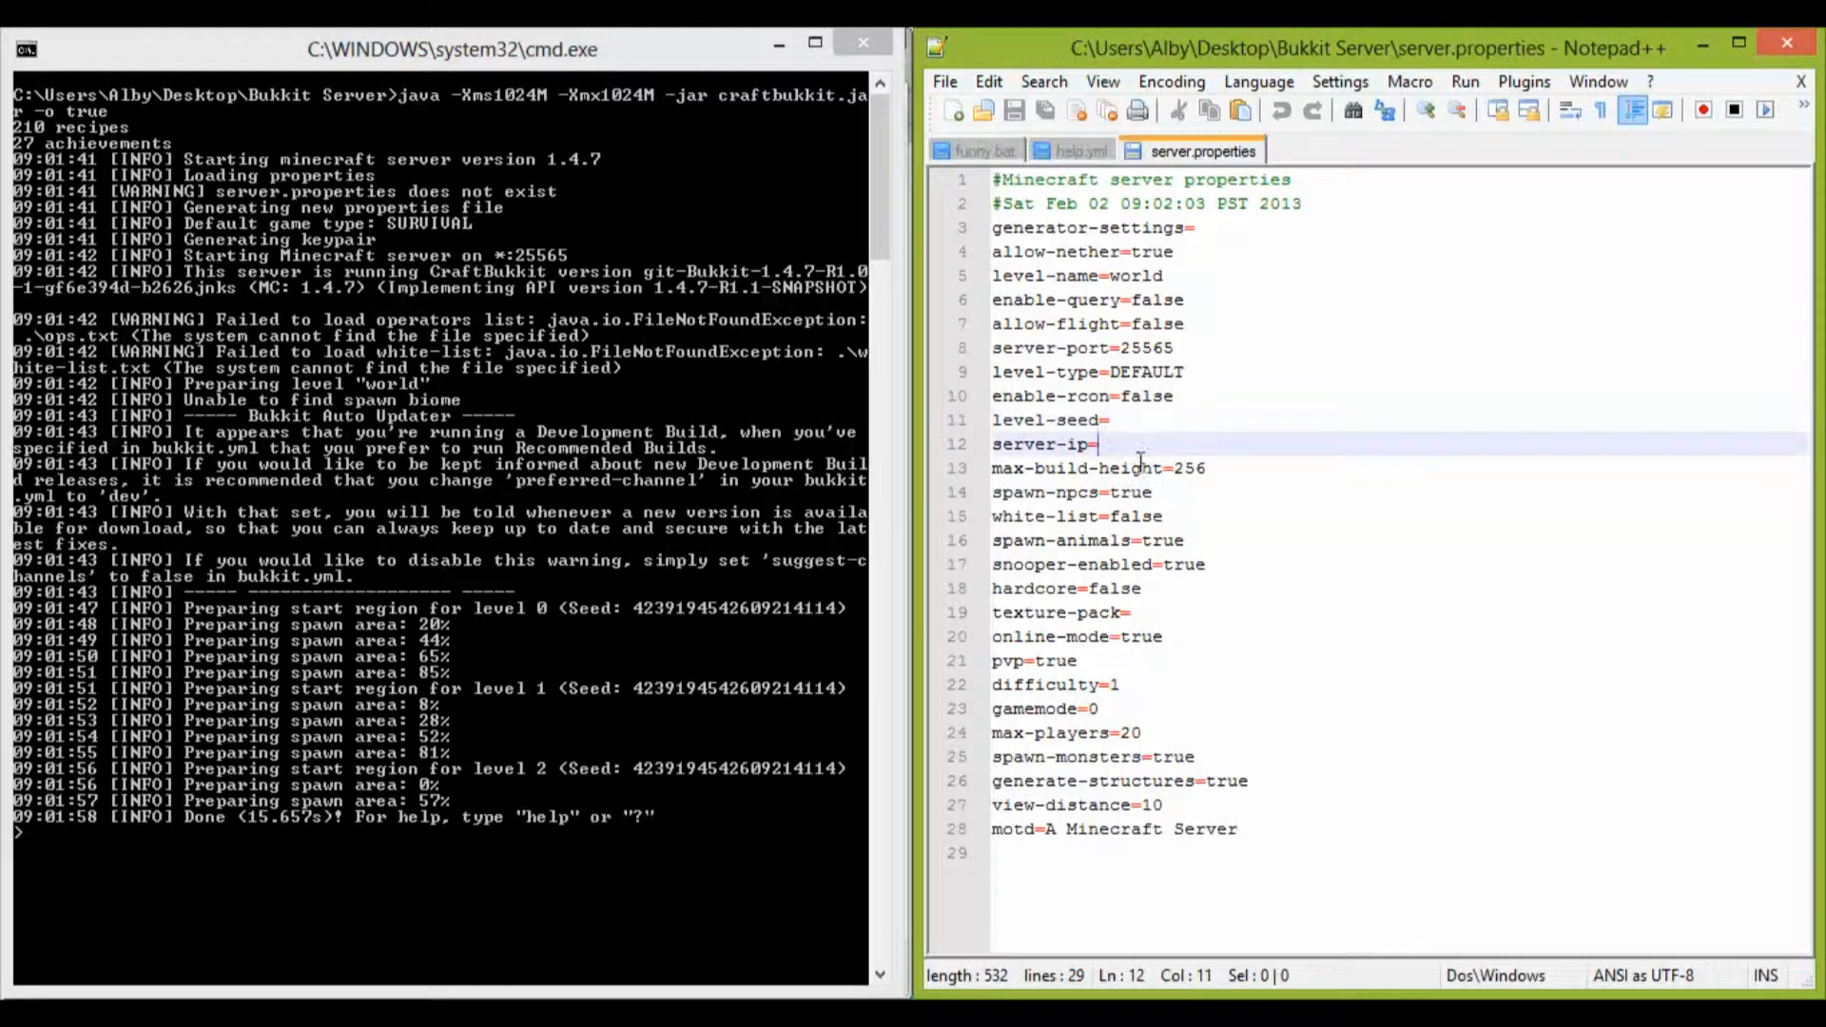
pyautogui.click(1196, 468)
pyautogui.click(1189, 487)
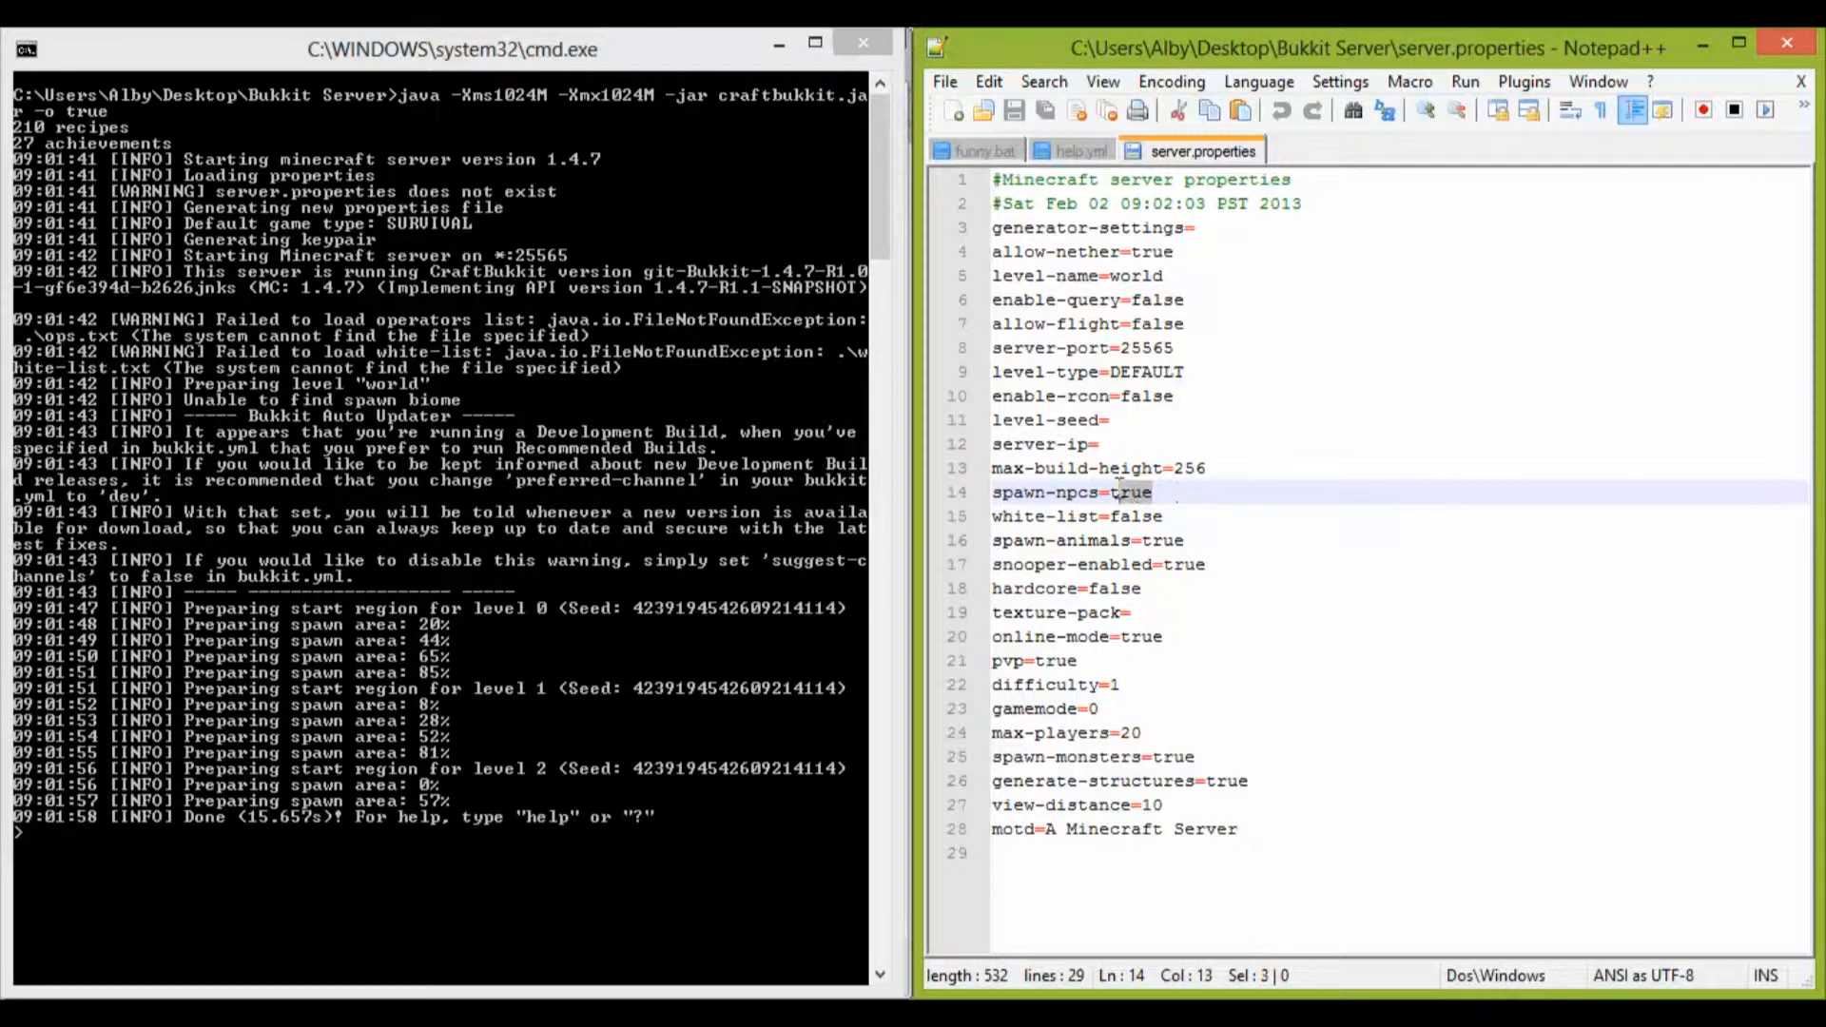
pyautogui.click(1201, 470)
pyautogui.click(1256, 525)
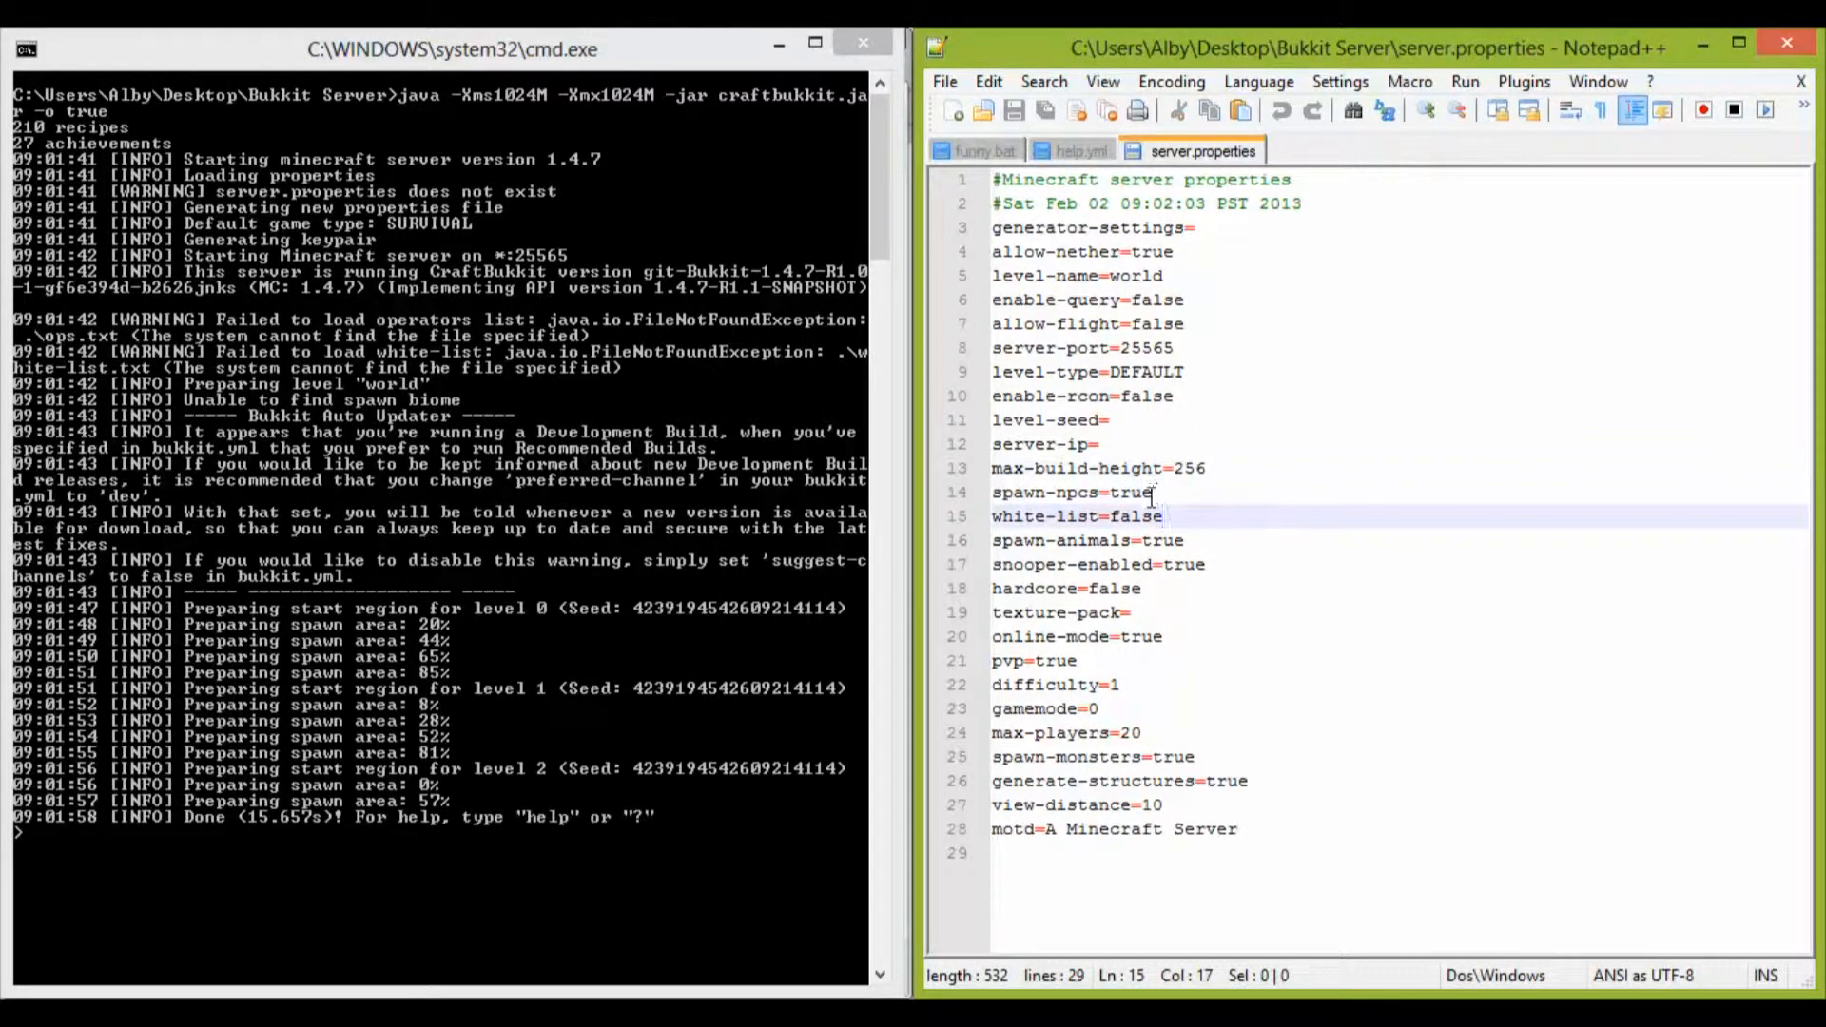
pyautogui.moveTo(1191, 53); pyautogui.dragTo(1822, 57)
pyautogui.click(1185, 538)
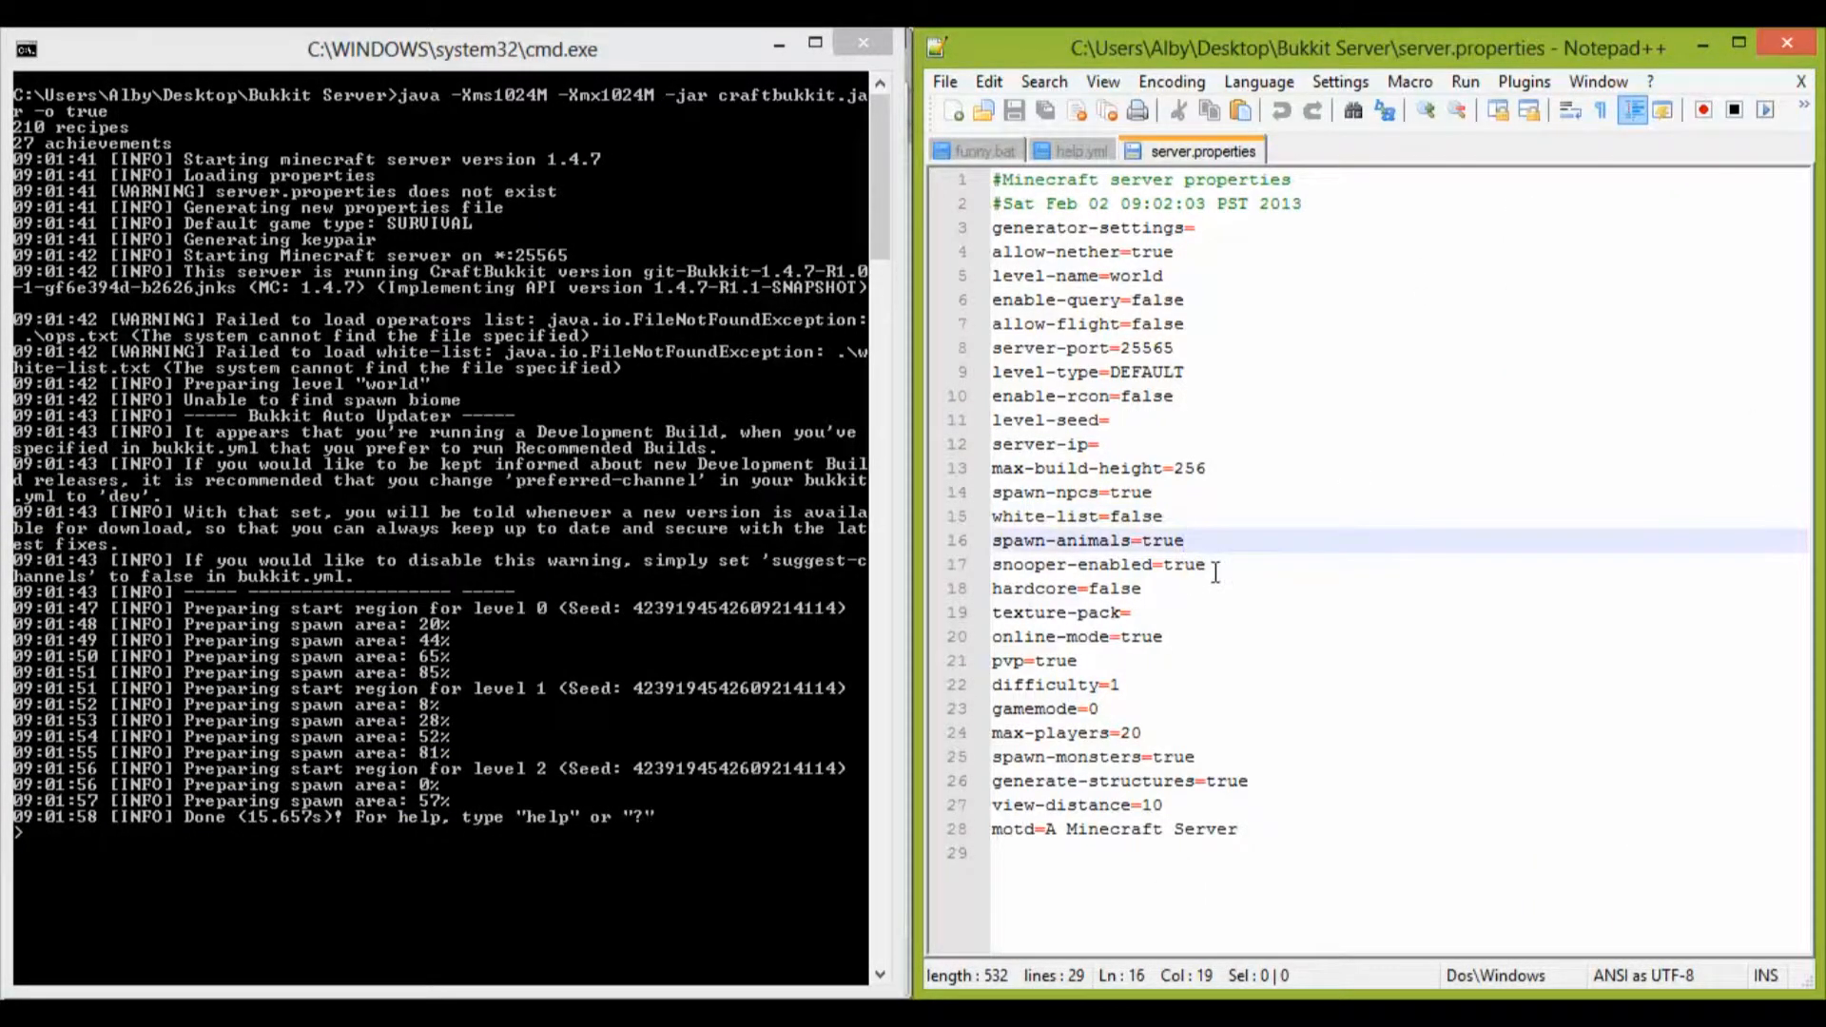
pyautogui.click(1206, 564)
pyautogui.click(1155, 590)
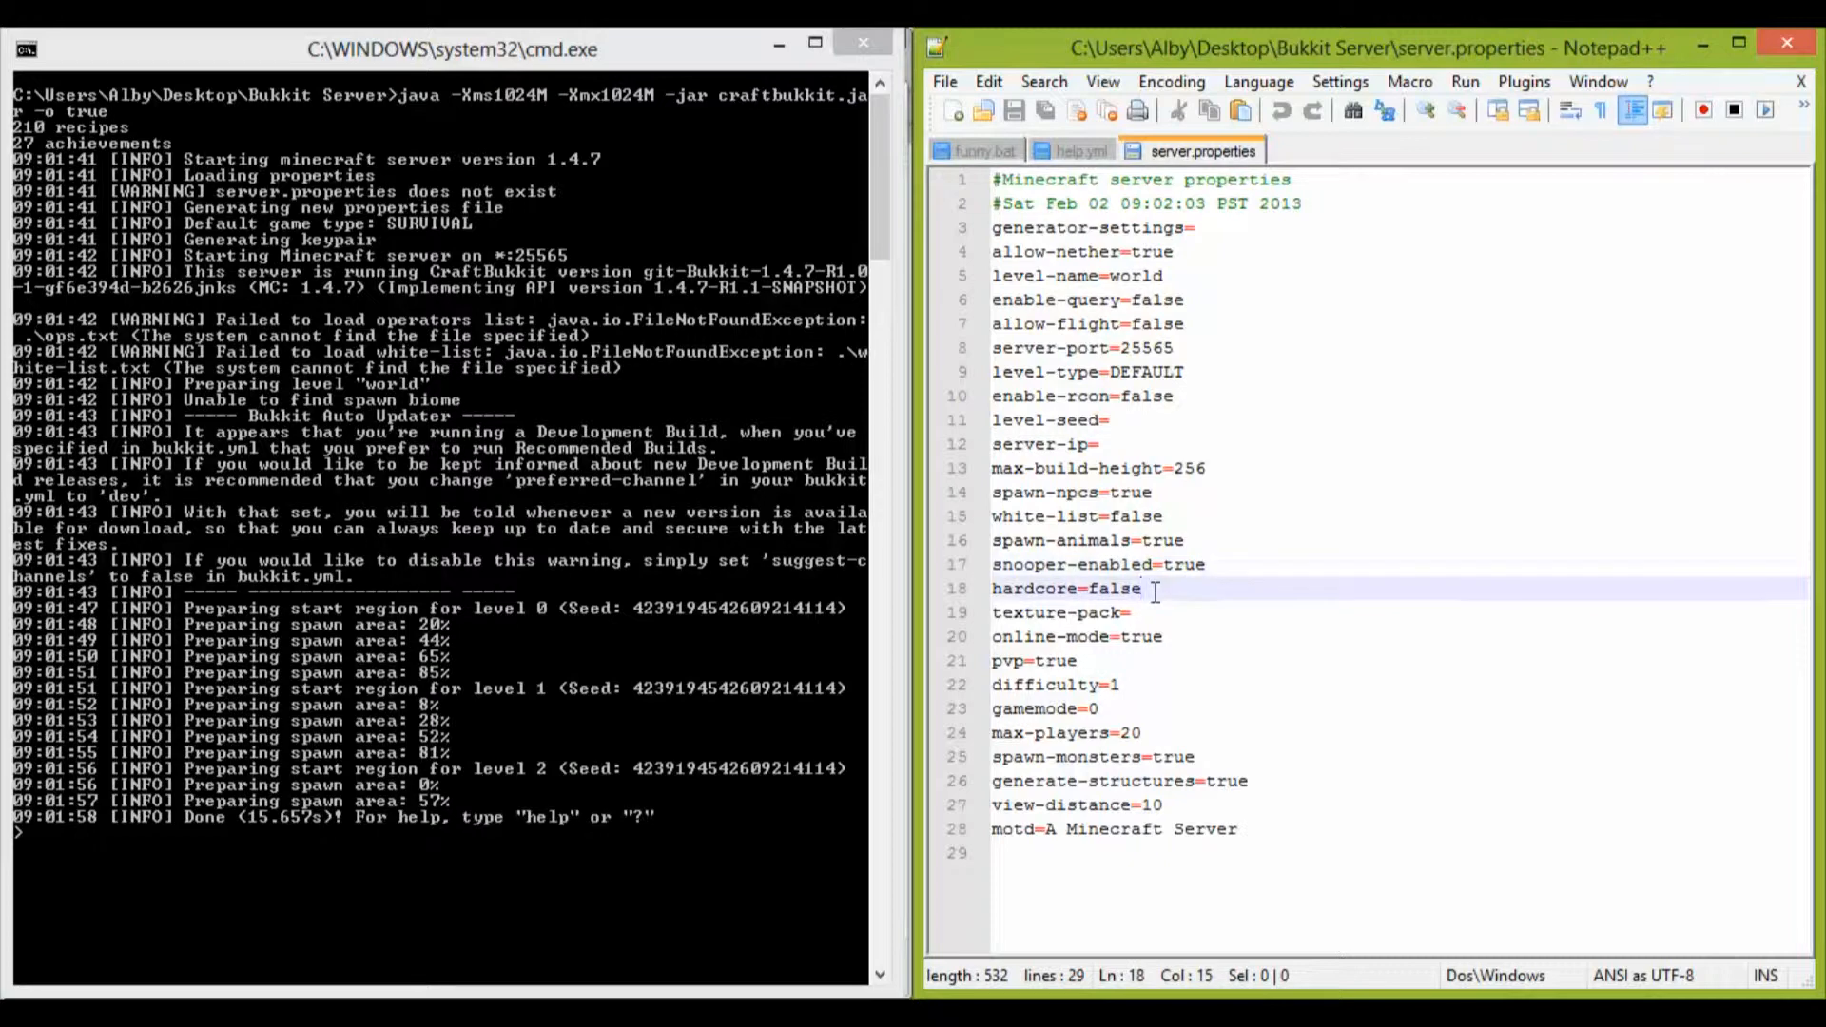
pyautogui.click(1145, 613)
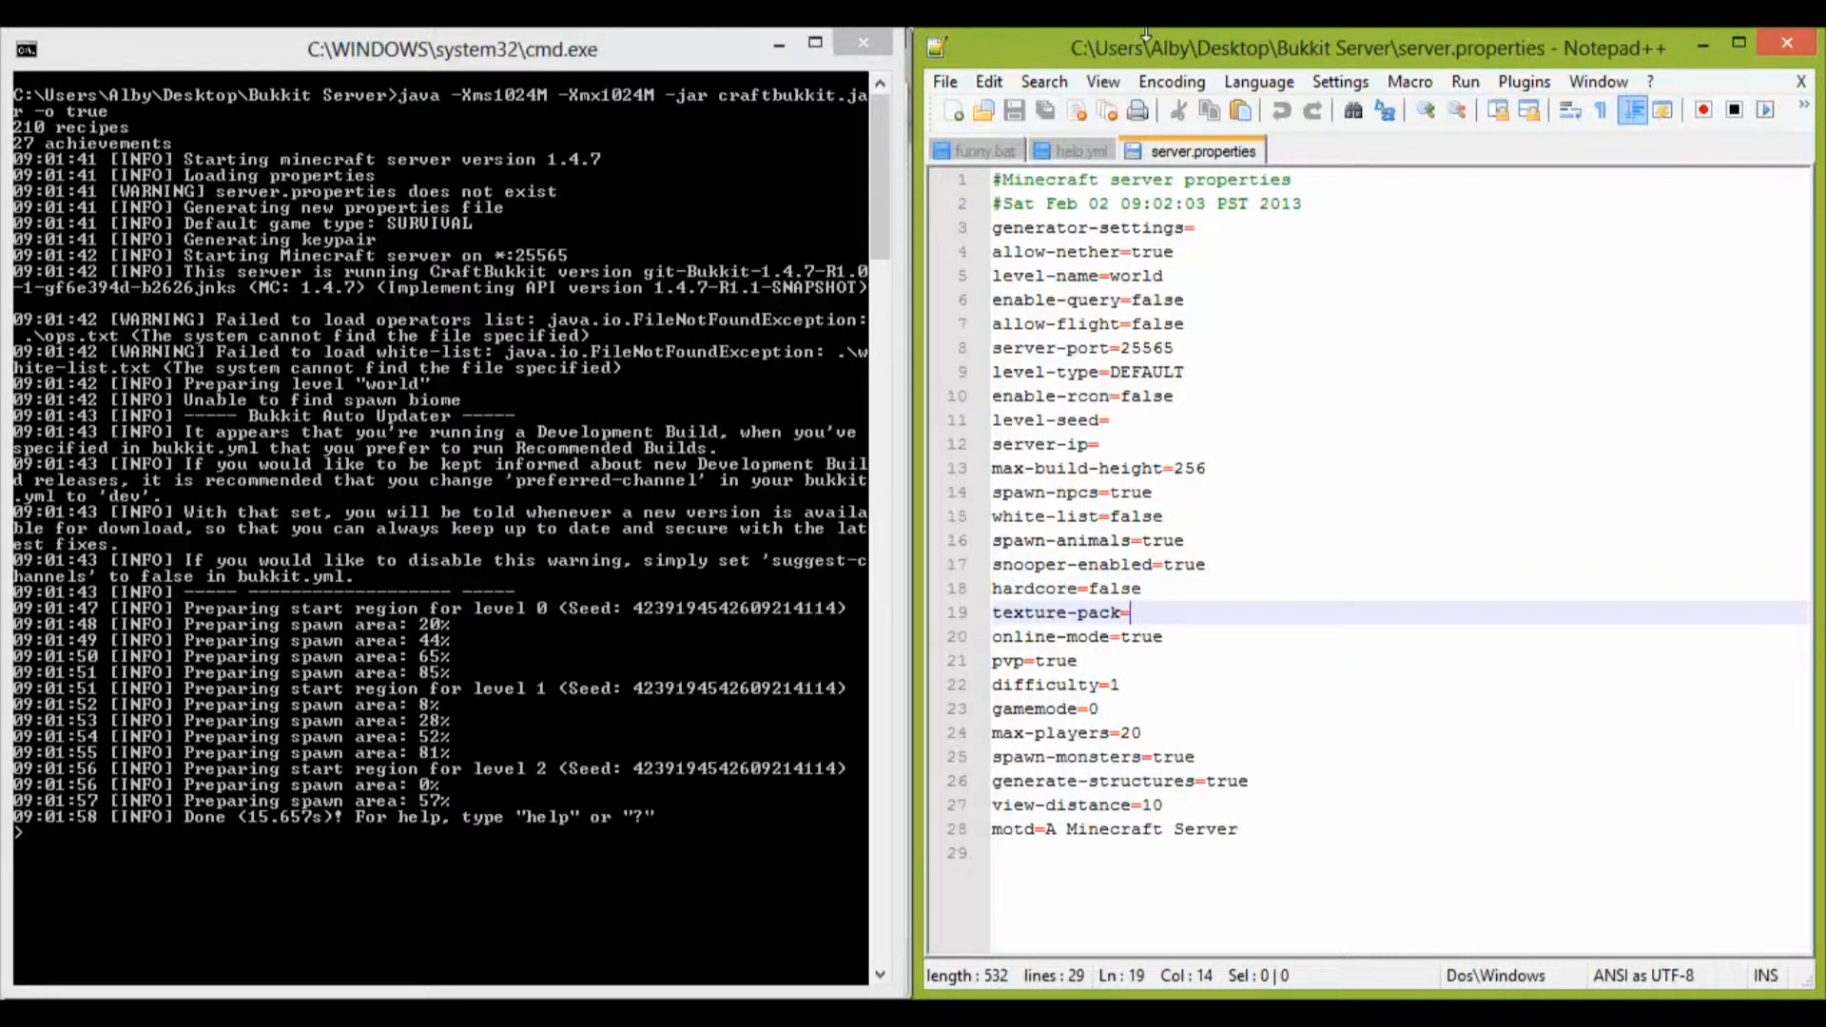
# Step: Dock the server.properties editor beside the Bukkit Server folder and examine the pvp, difficulty and gamemode settings
pyautogui.moveTo(1161, 47); pyautogui.dragTo(4, 588)
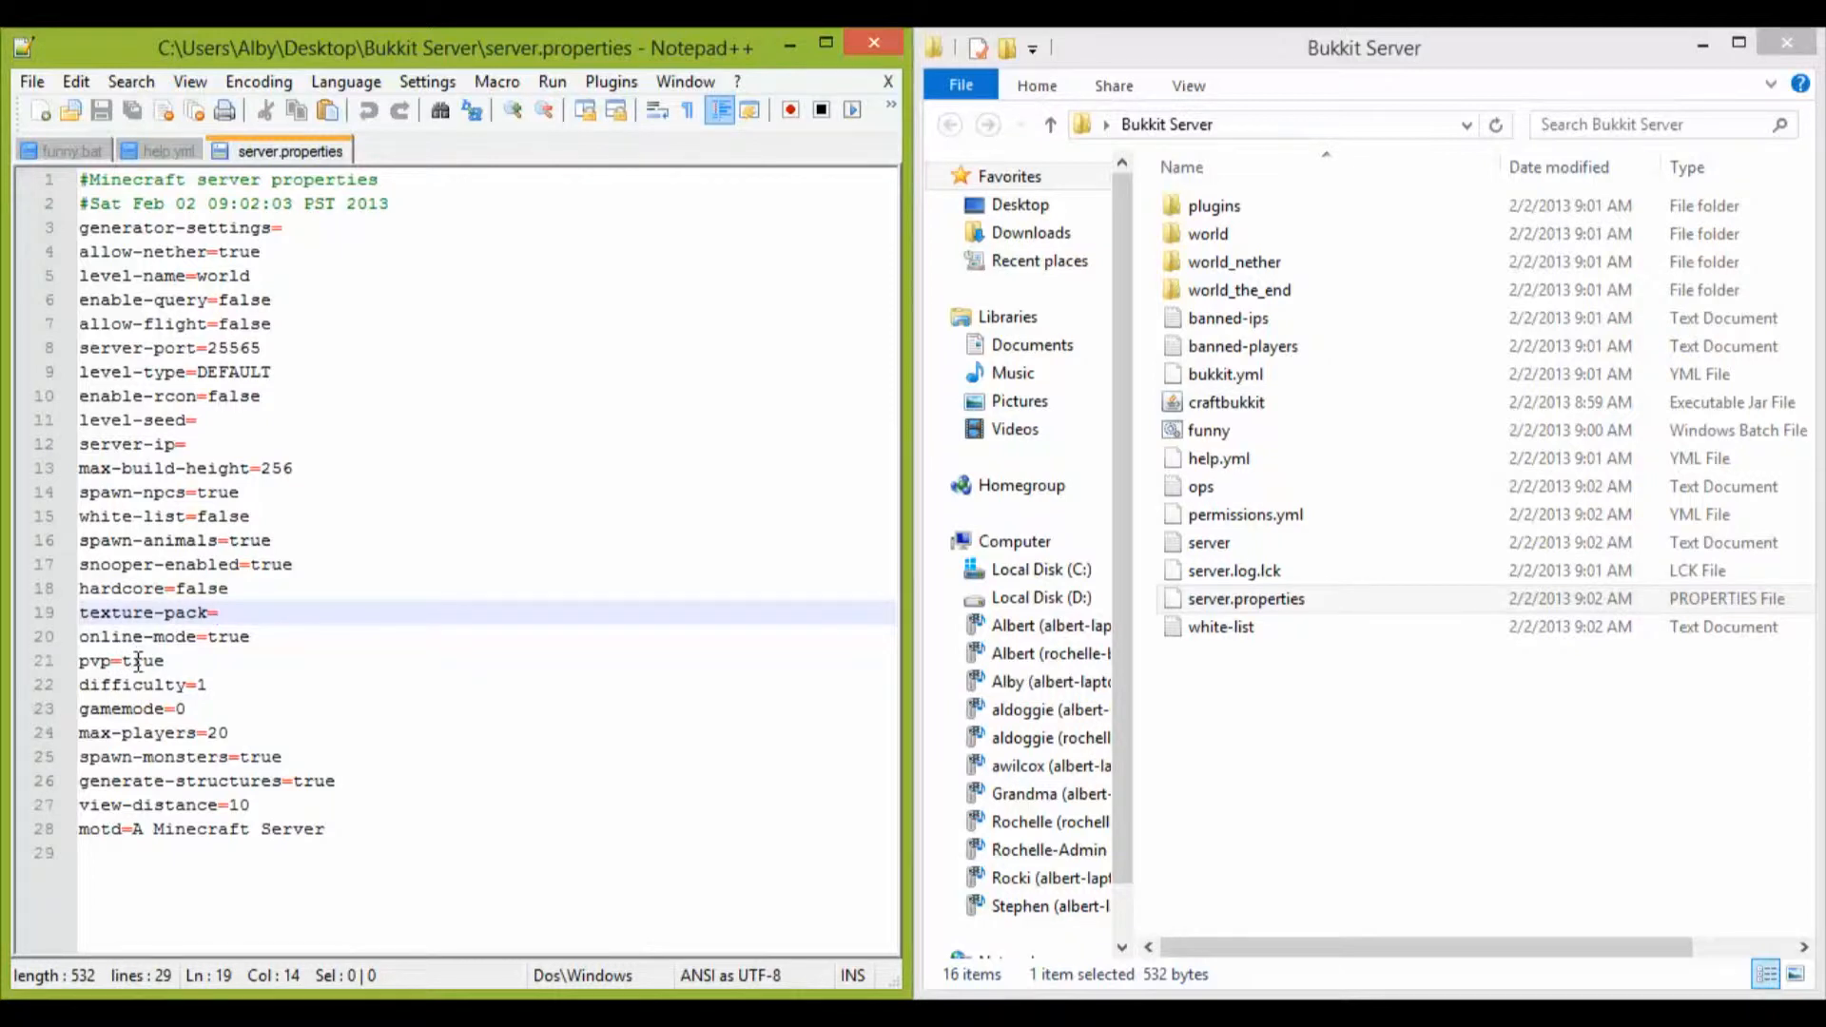
pyautogui.click(171, 661)
pyautogui.click(217, 702)
pyautogui.click(217, 668)
pyautogui.click(216, 704)
pyautogui.click(217, 684)
pyautogui.click(207, 711)
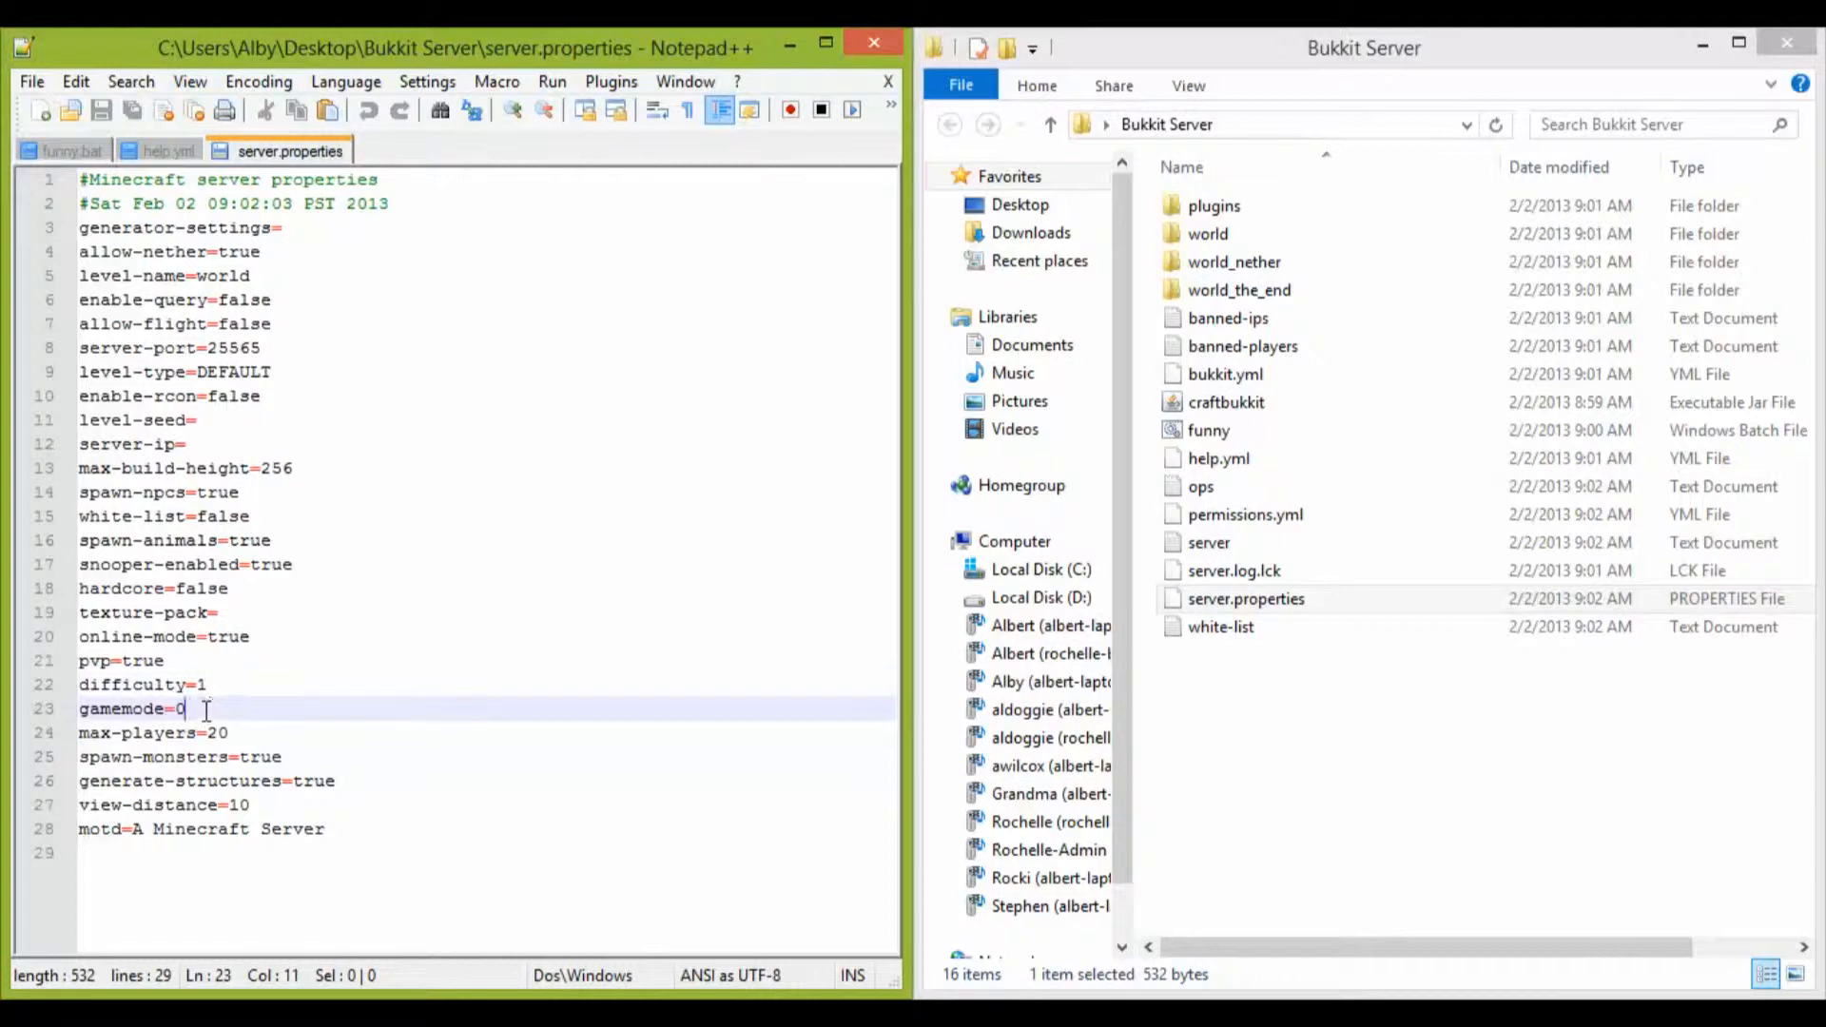
pyautogui.click(215, 688)
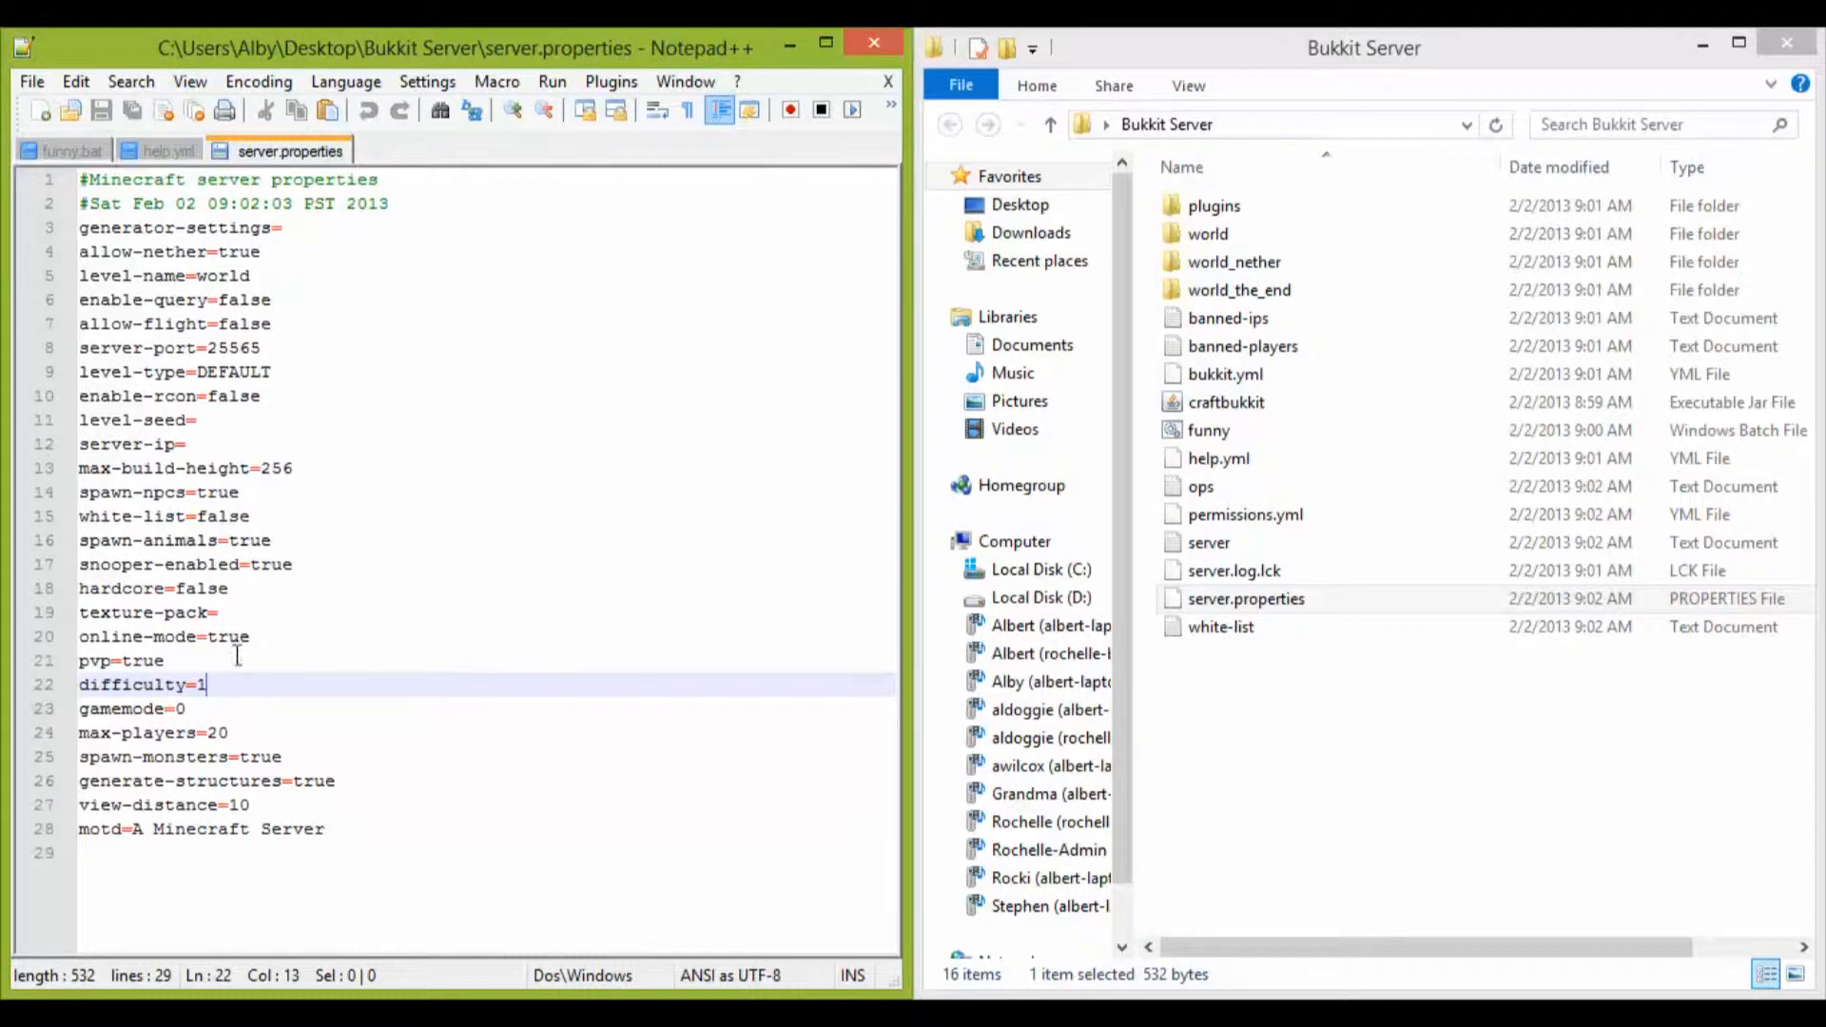
pyautogui.click(211, 711)
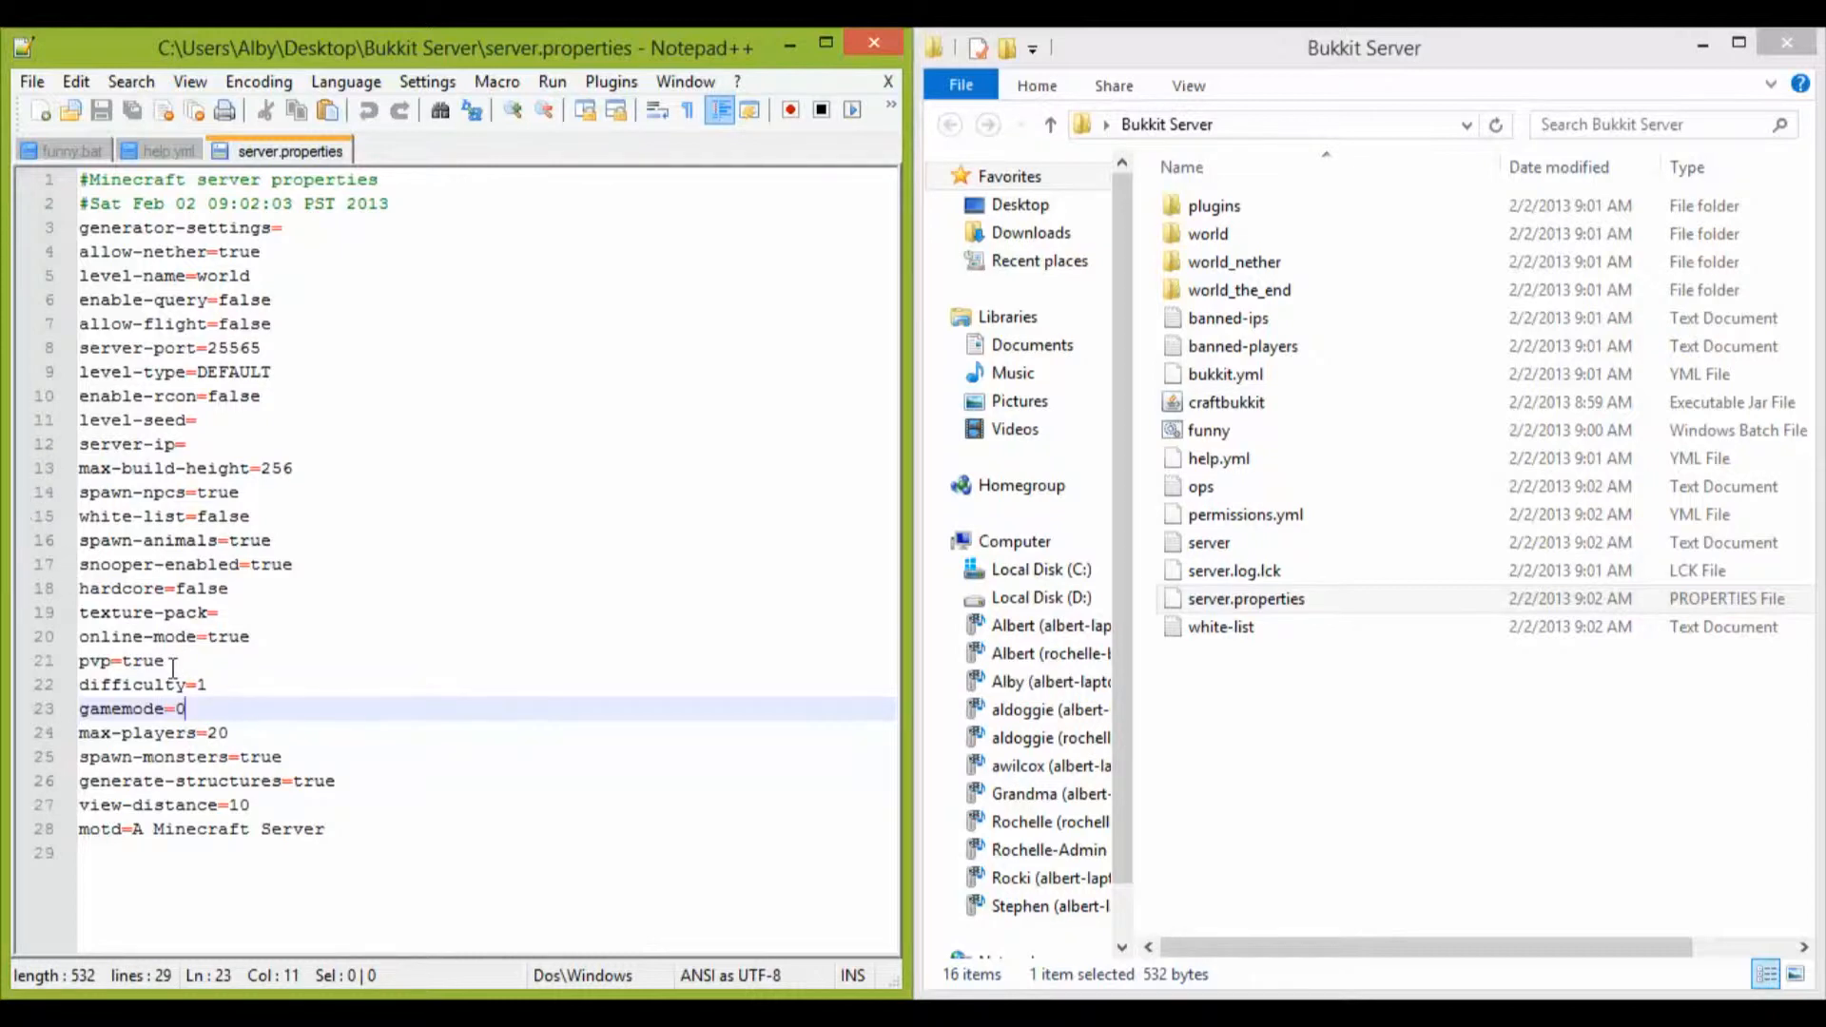
# Step: Set max-players to 24 in server.properties and look over the generate-structures setting
pyautogui.moveTo(230, 733); pyautogui.dragTo(219, 730)
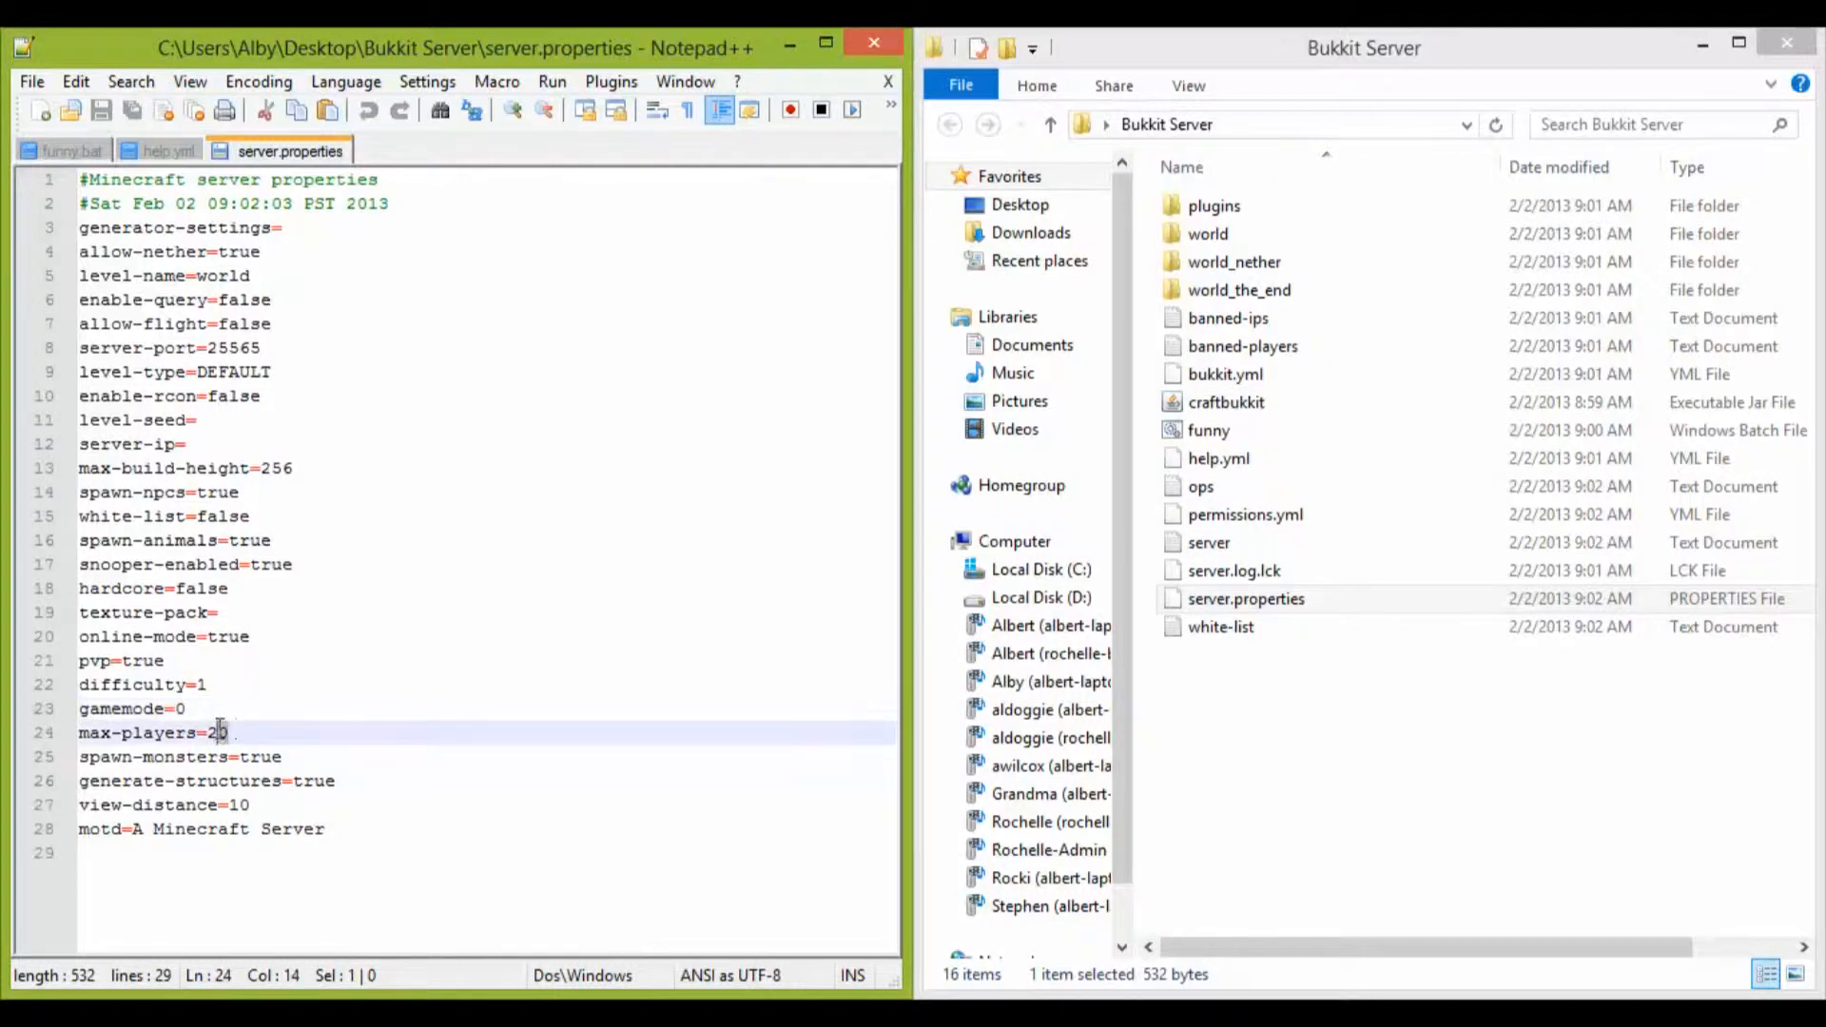
pyautogui.write('4')
pyautogui.click(299, 684)
pyautogui.click(166, 565)
pyautogui.doubleClick(163, 444)
pyautogui.click(165, 516)
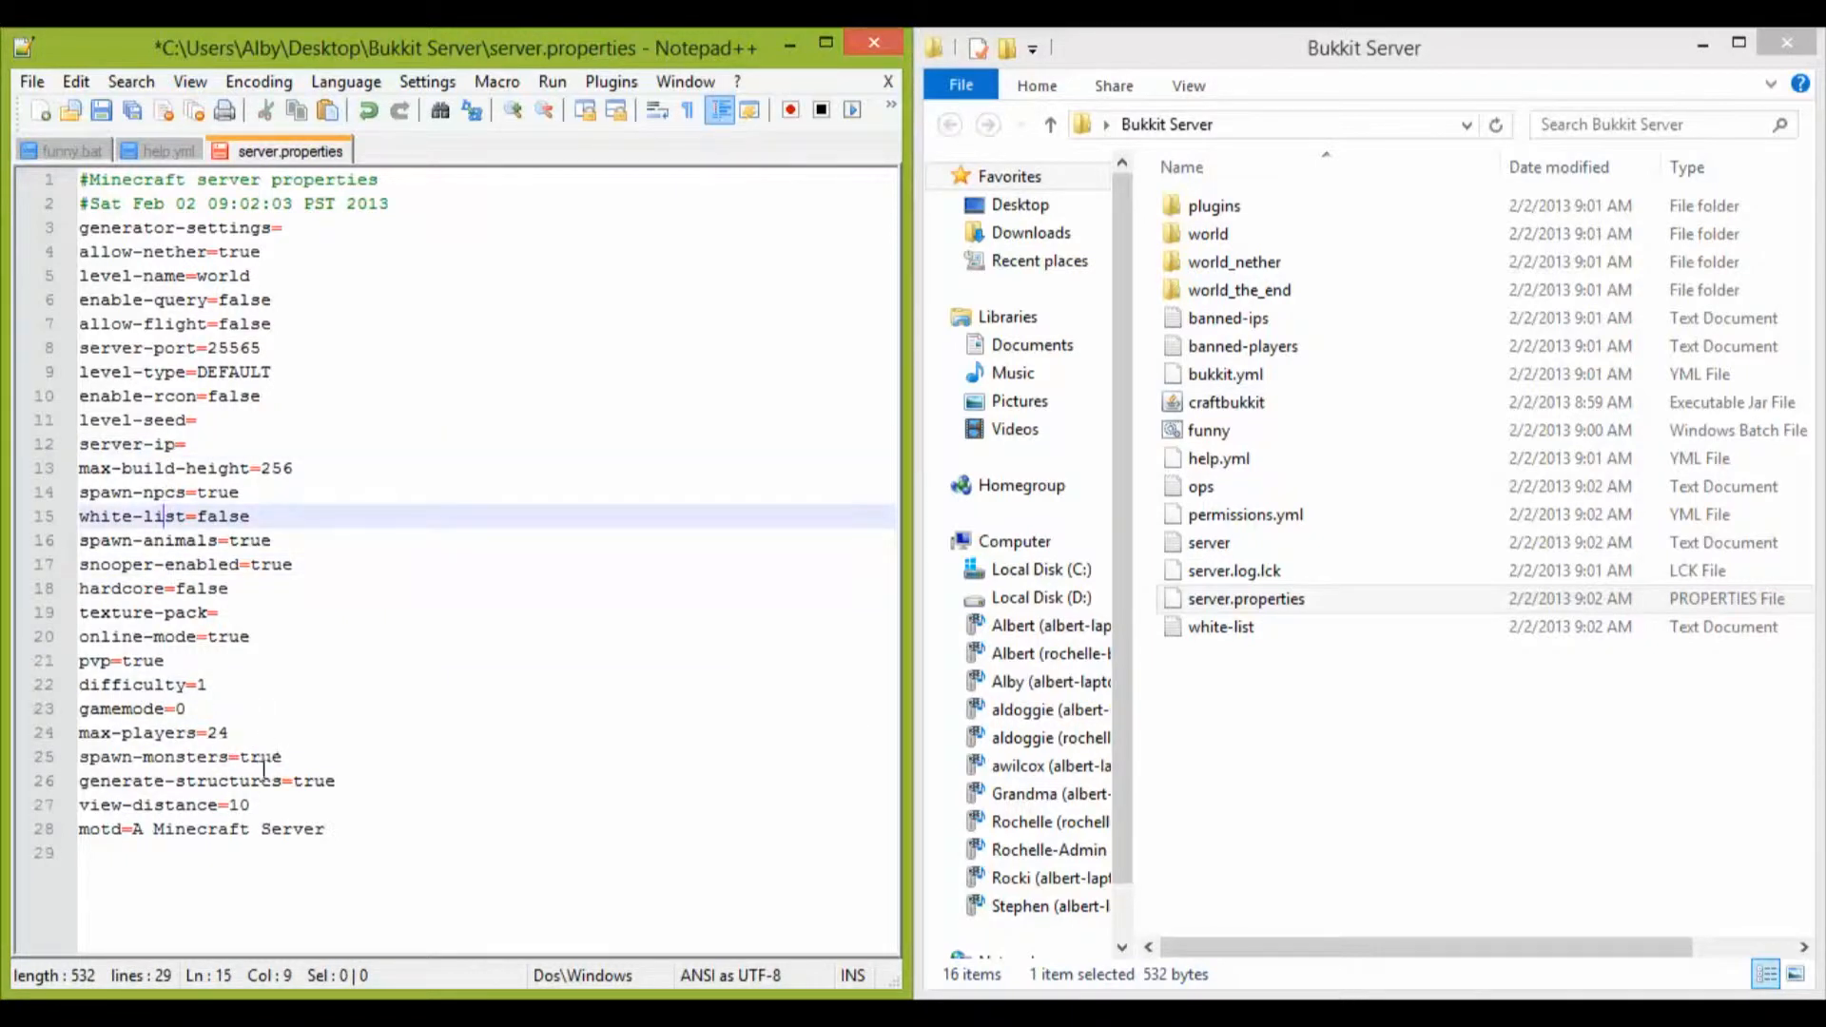
pyautogui.doubleClick(220, 782)
pyautogui.click(277, 854)
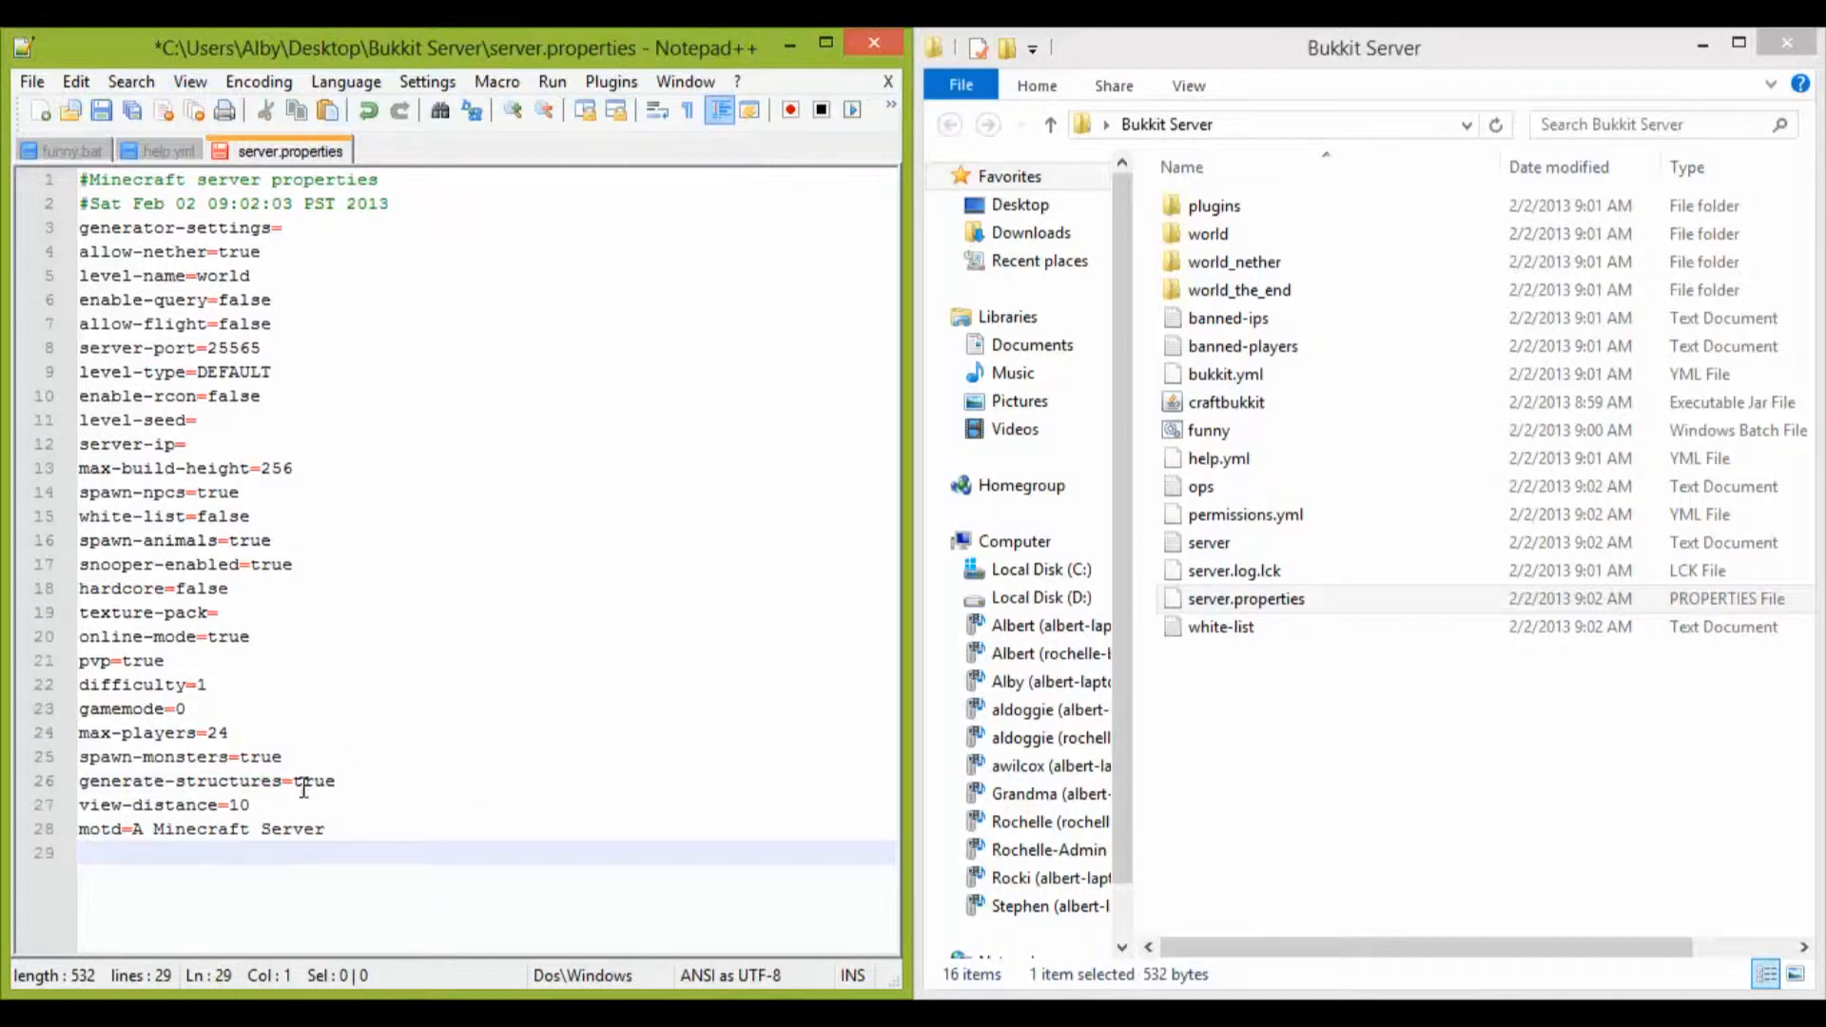
# Step: Set the motd to "This is AWESOME", save server.properties and close the editor
pyautogui.moveTo(328, 829); pyautogui.dragTo(125, 835)
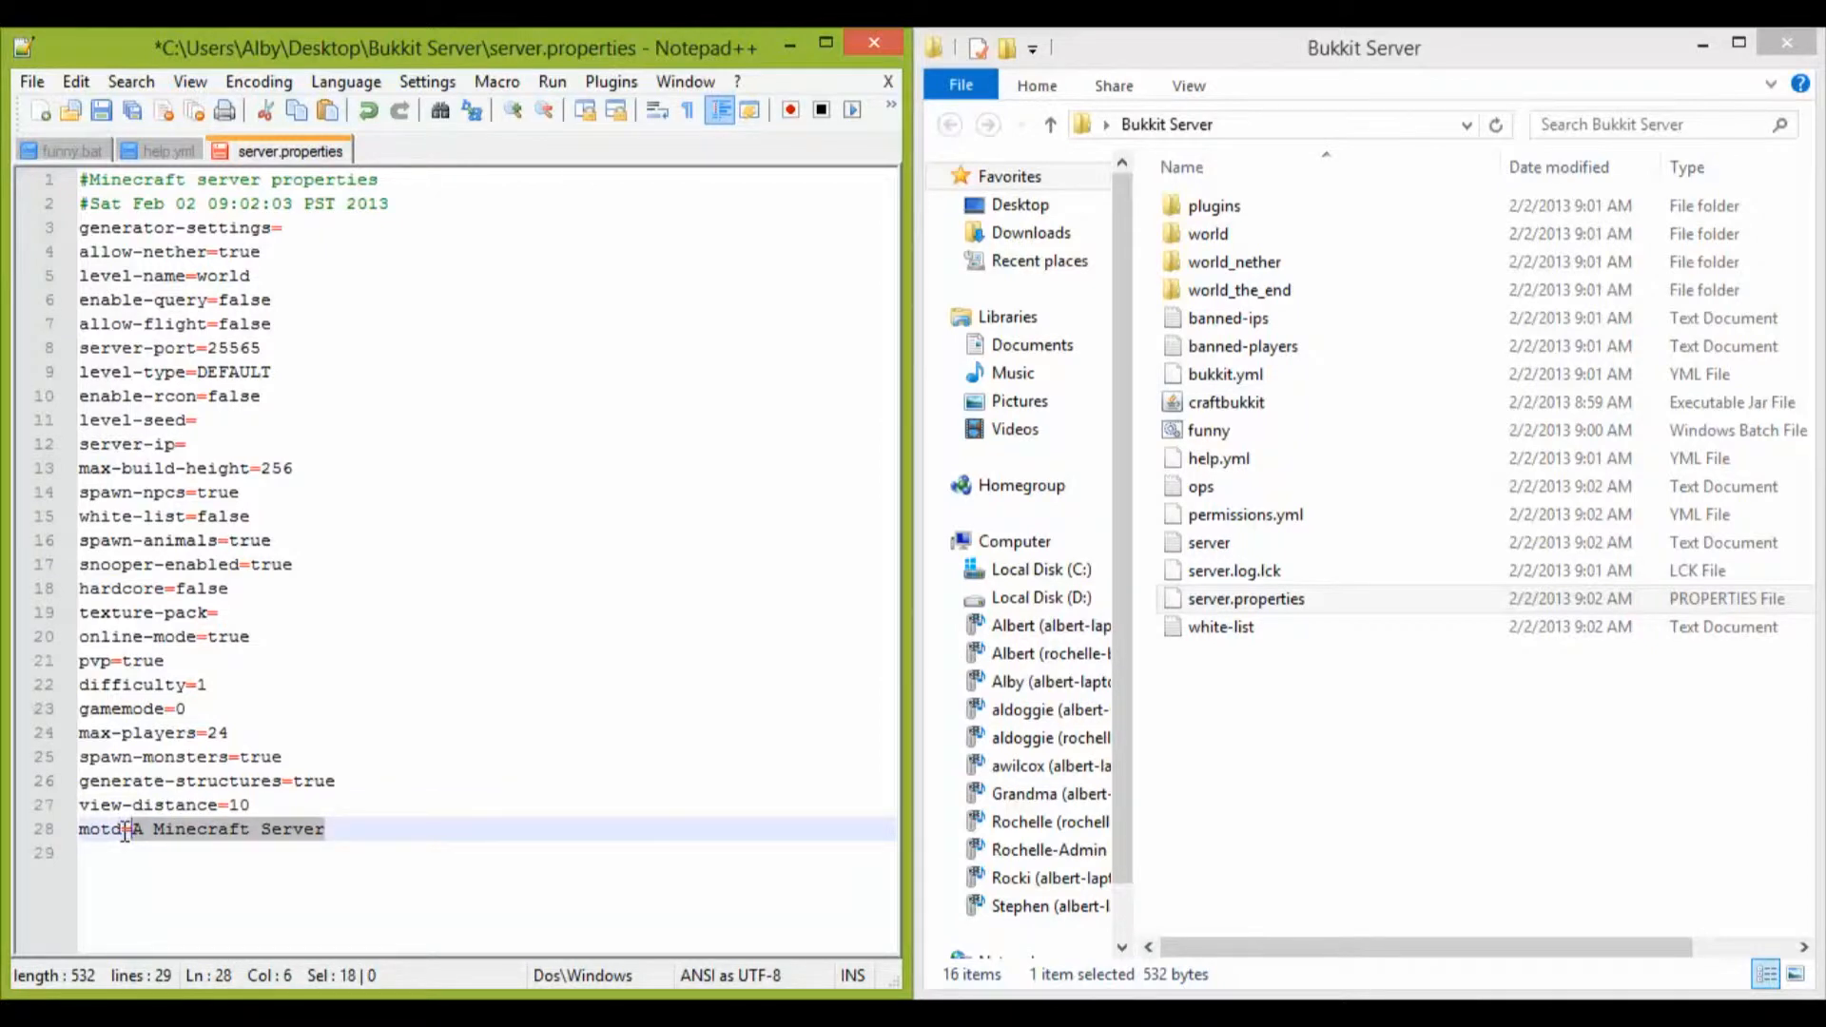
pyautogui.write('This is AWE')
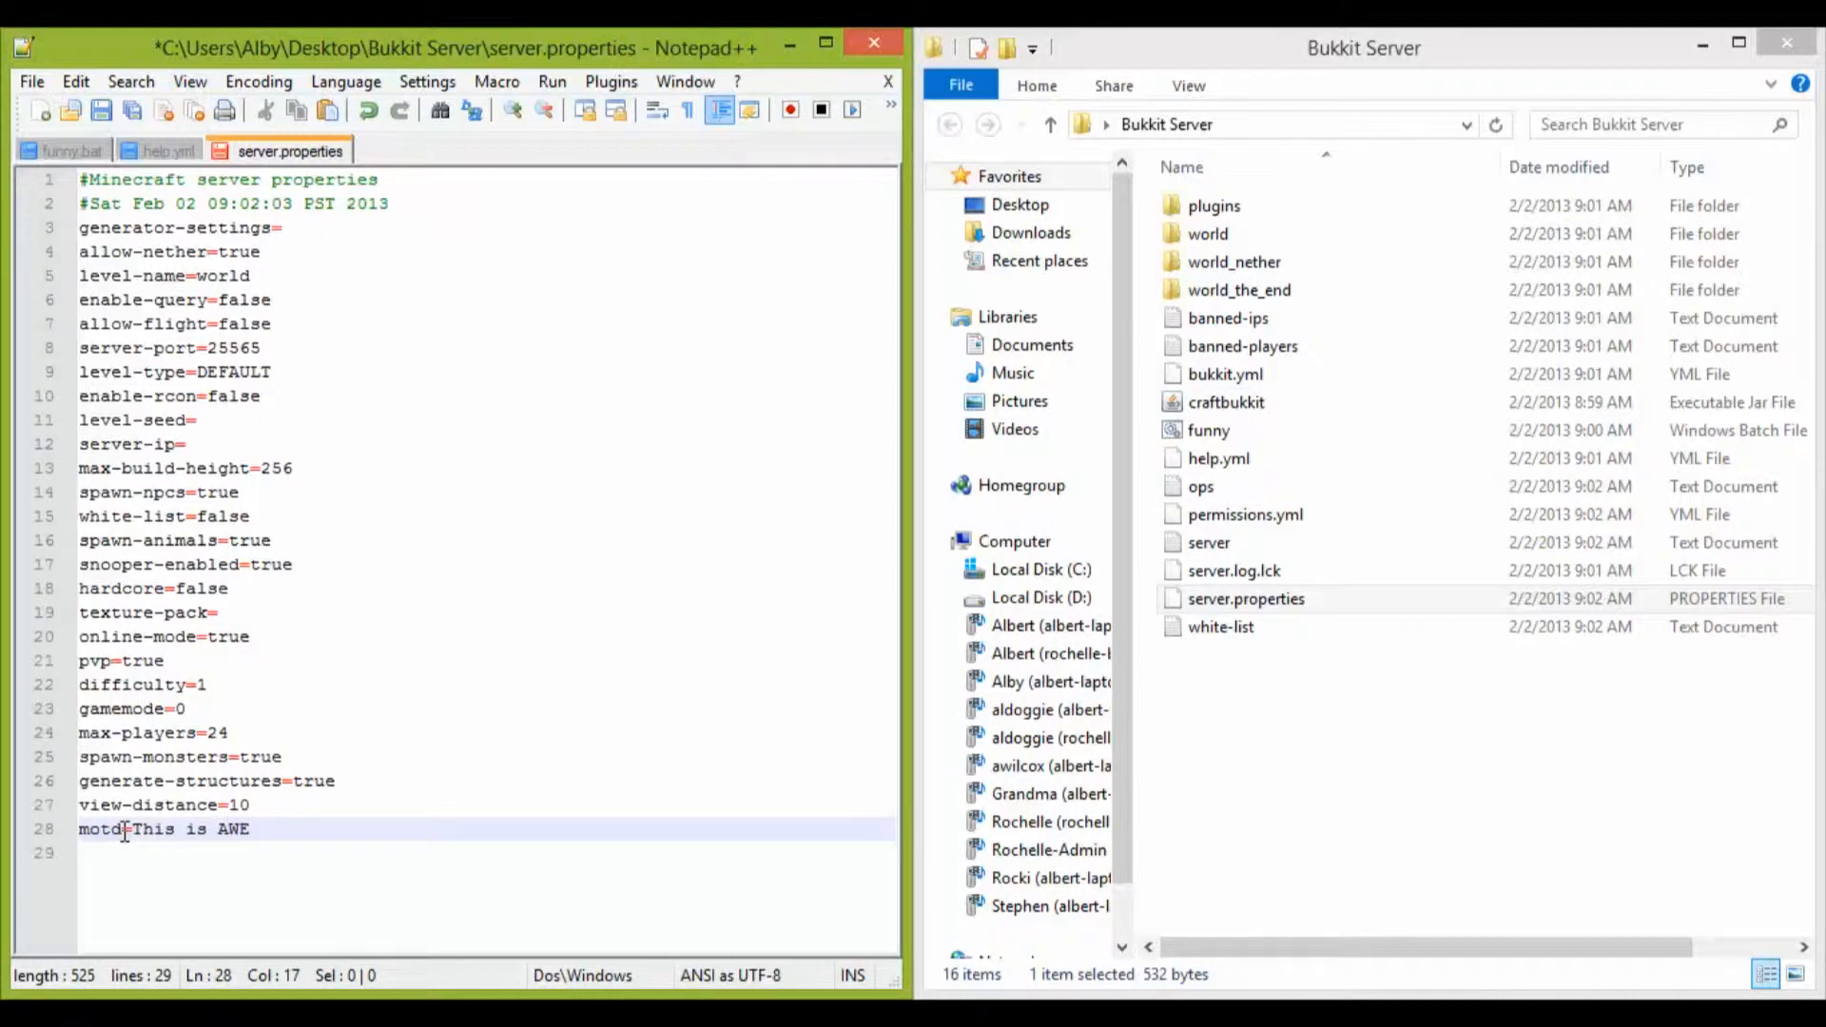
pyautogui.write('SOME')
pyautogui.click(101, 111)
pyautogui.click(869, 39)
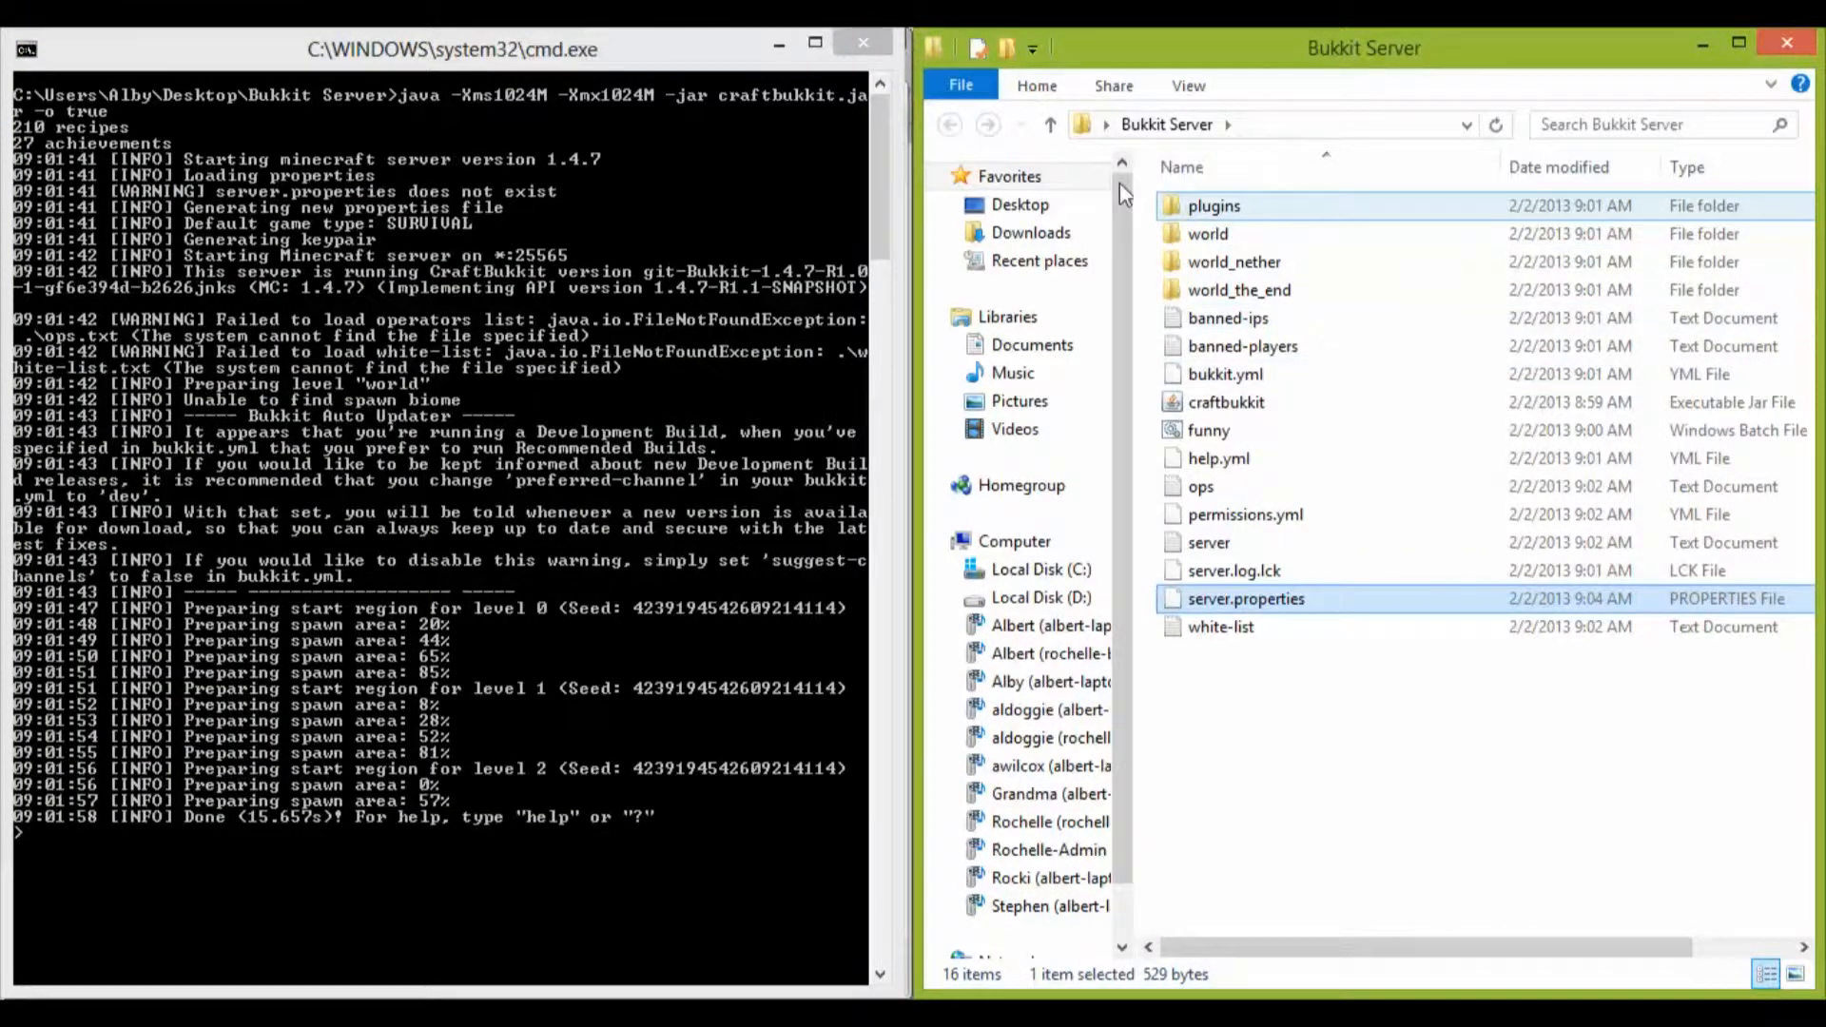
# Step: Shut down the running server with the stop command and dismiss the console window
pyautogui.click(409, 861)
pyautogui.write('stop')
pyautogui.press('Return')
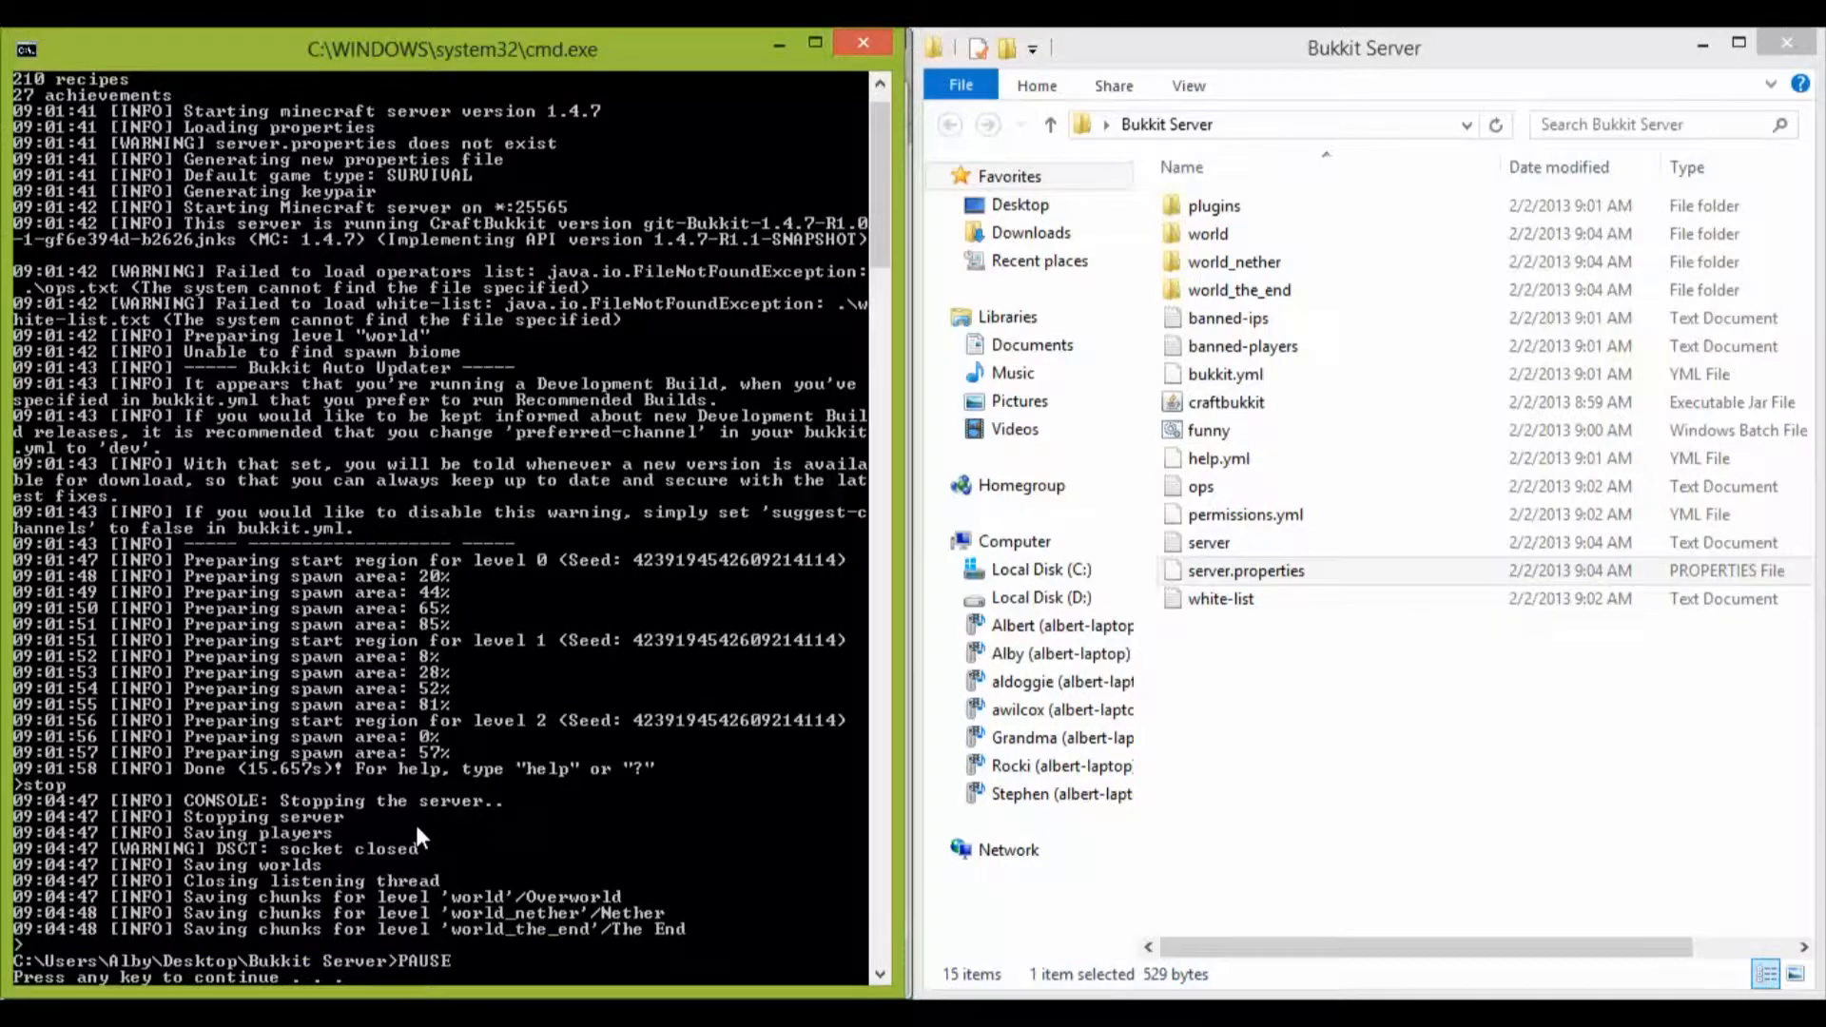
pyautogui.press('Return')
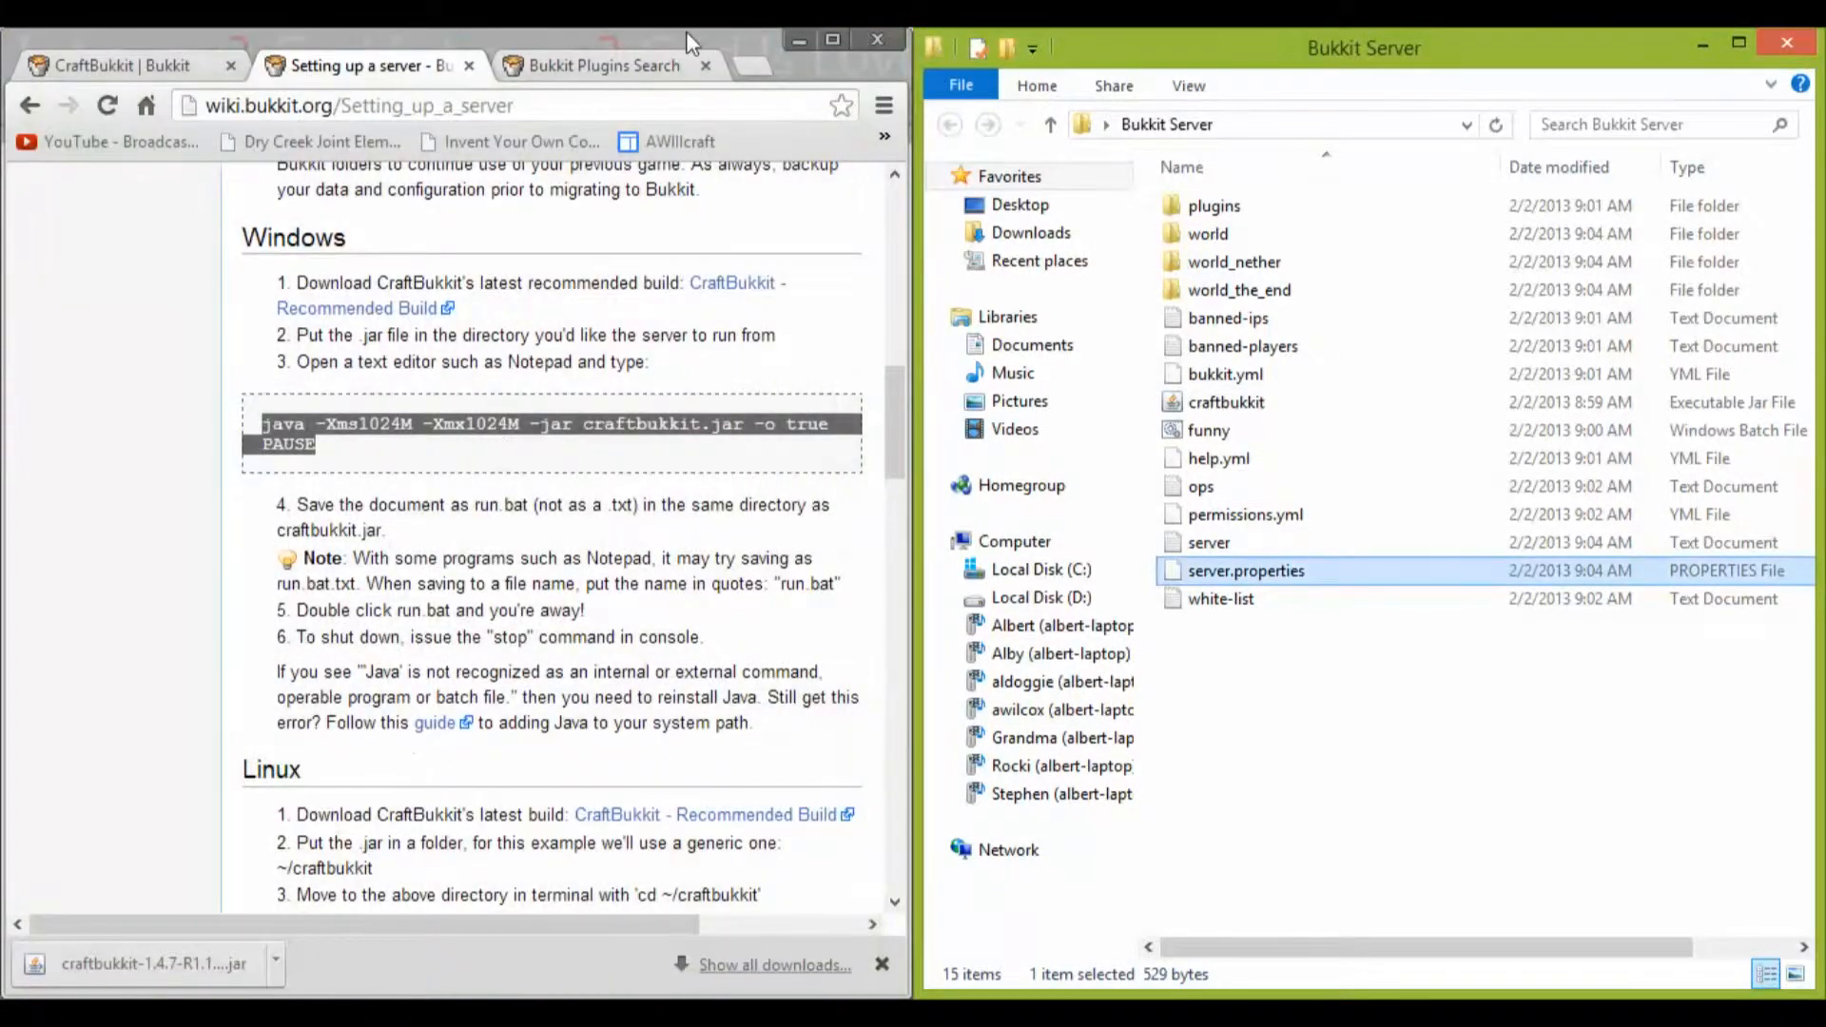
# Step: Switch to the Bukkit Plugins Search page in the browser, look over its categories and dismiss the downloads bar
pyautogui.click(579, 65)
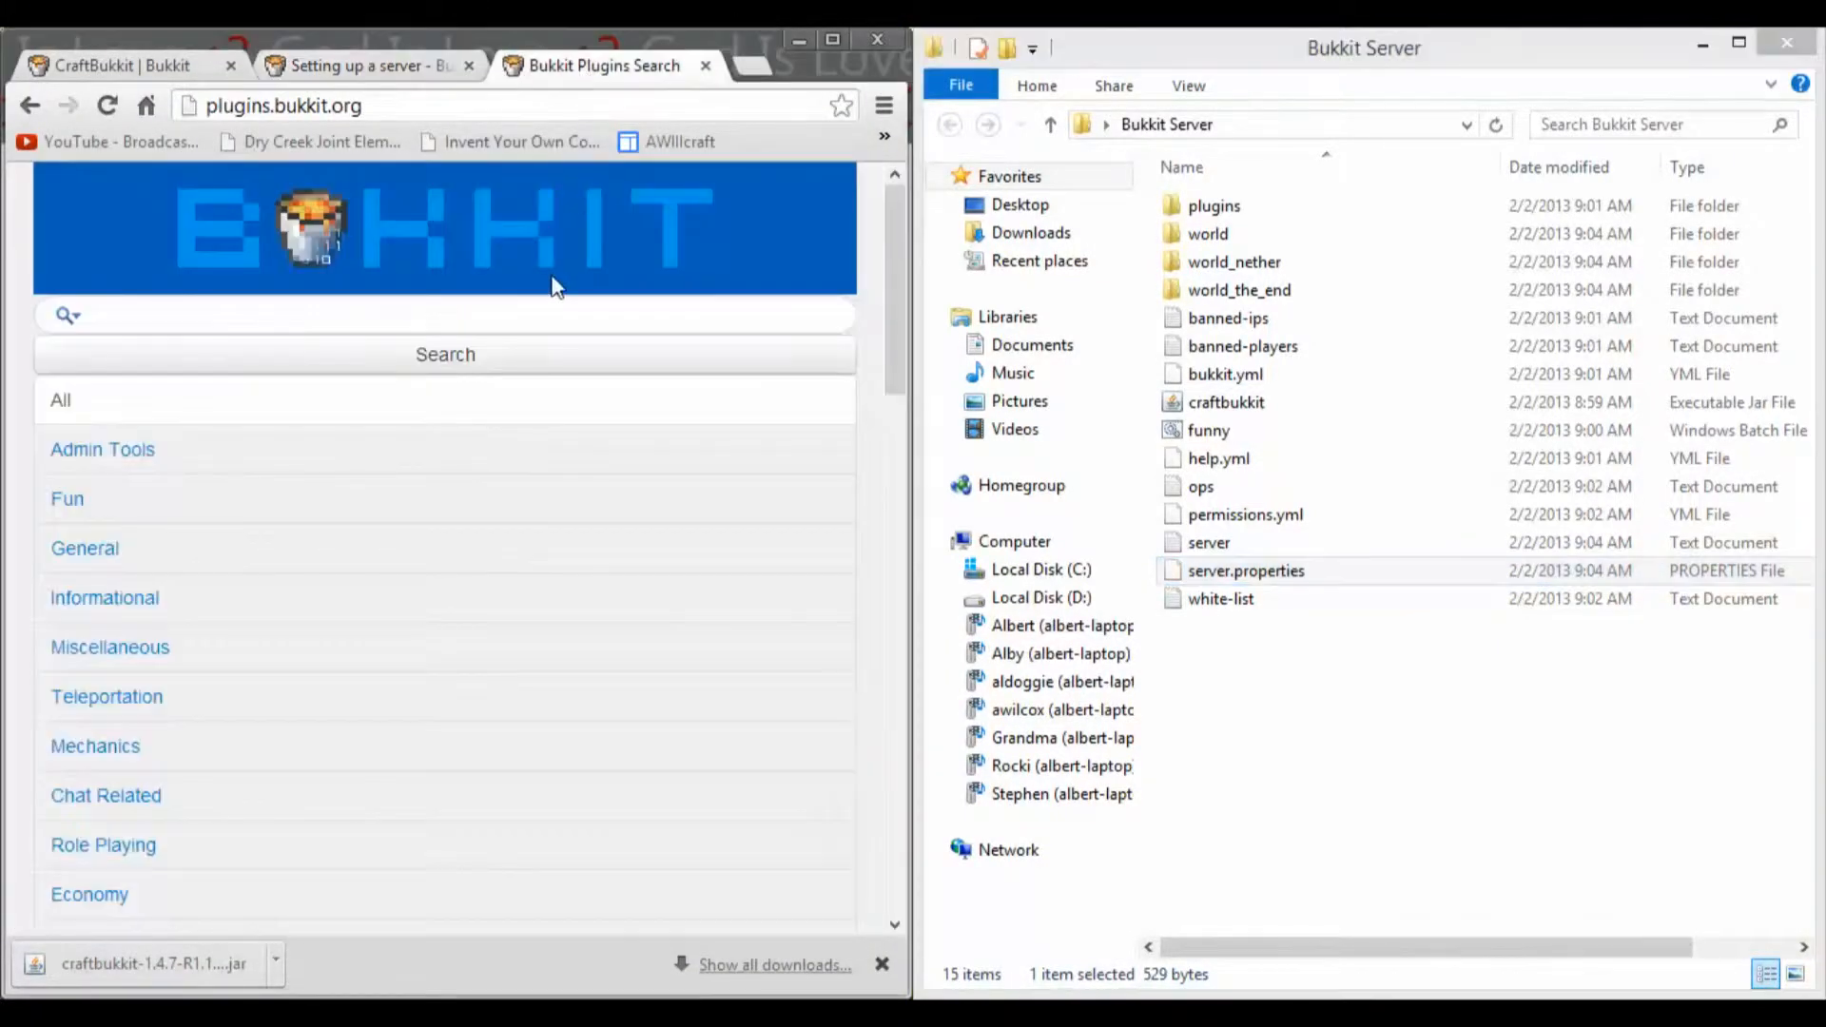
pyautogui.scroll(-6, 462, 409)
pyautogui.scroll(5, 461, 420)
pyautogui.scroll(-7, 461, 421)
pyautogui.scroll(5, 461, 420)
pyautogui.scroll(3, 461, 420)
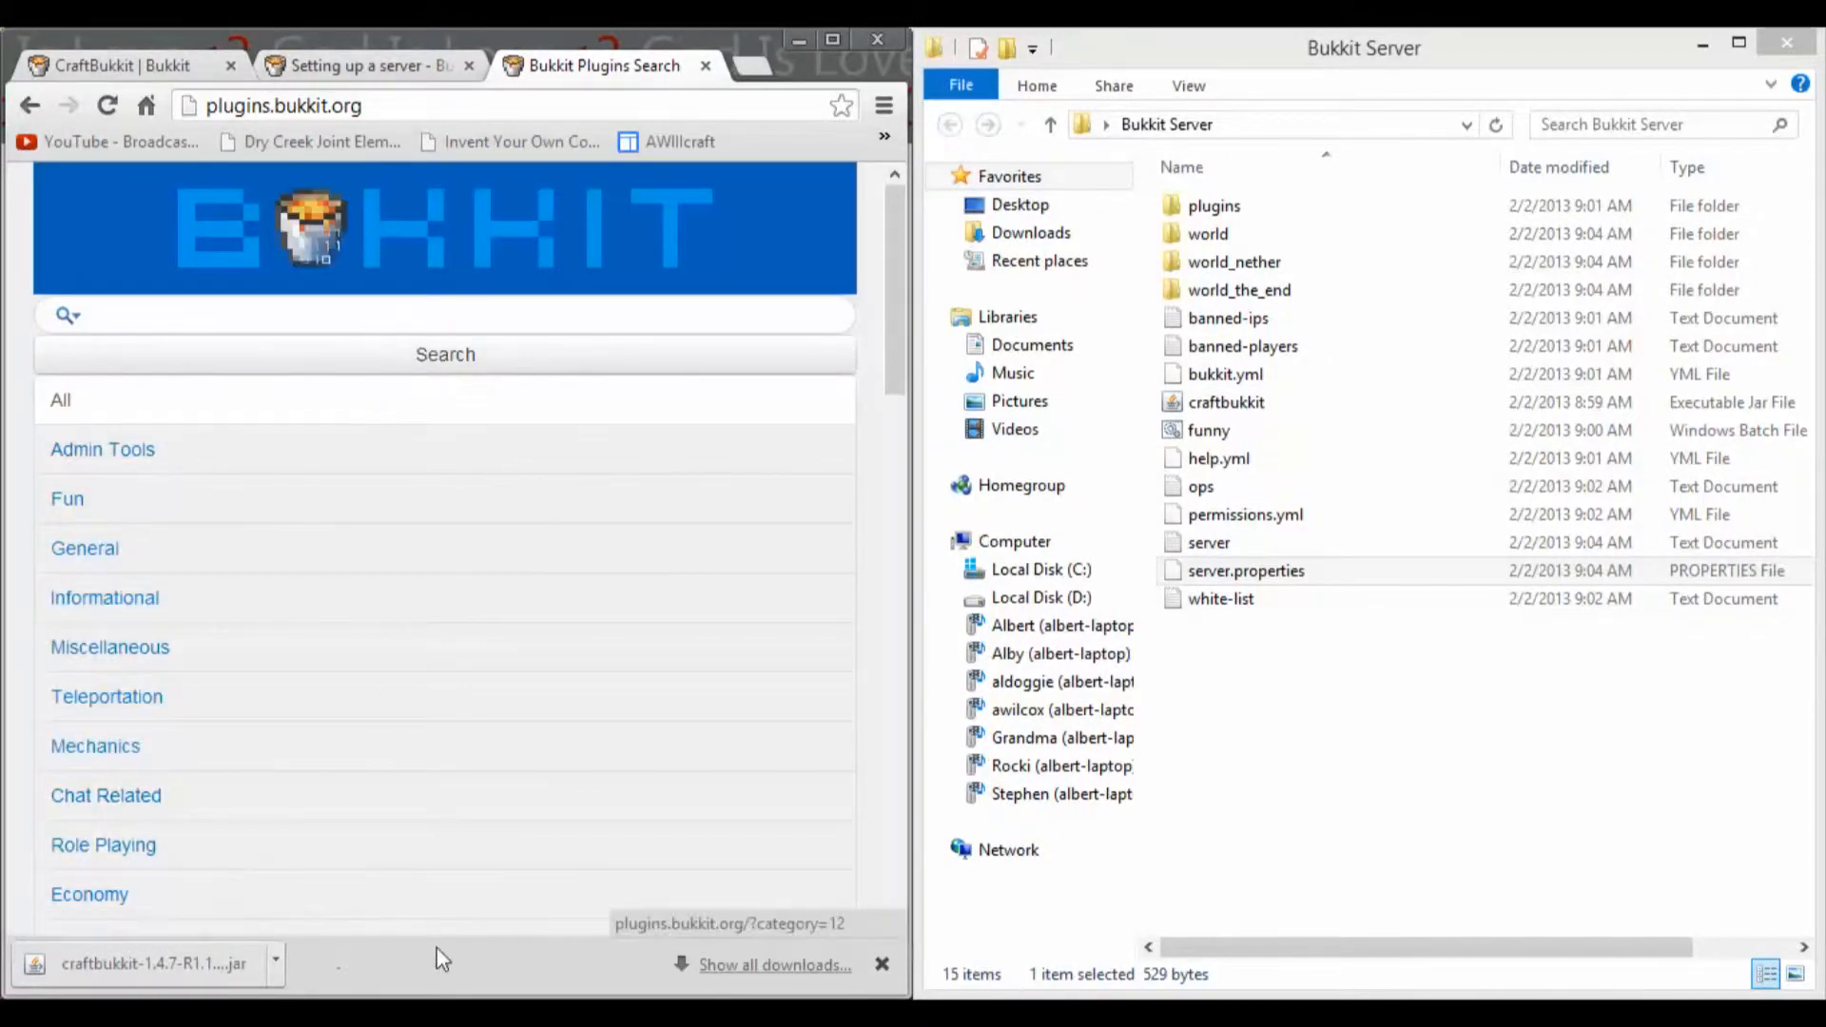
pyautogui.click(883, 965)
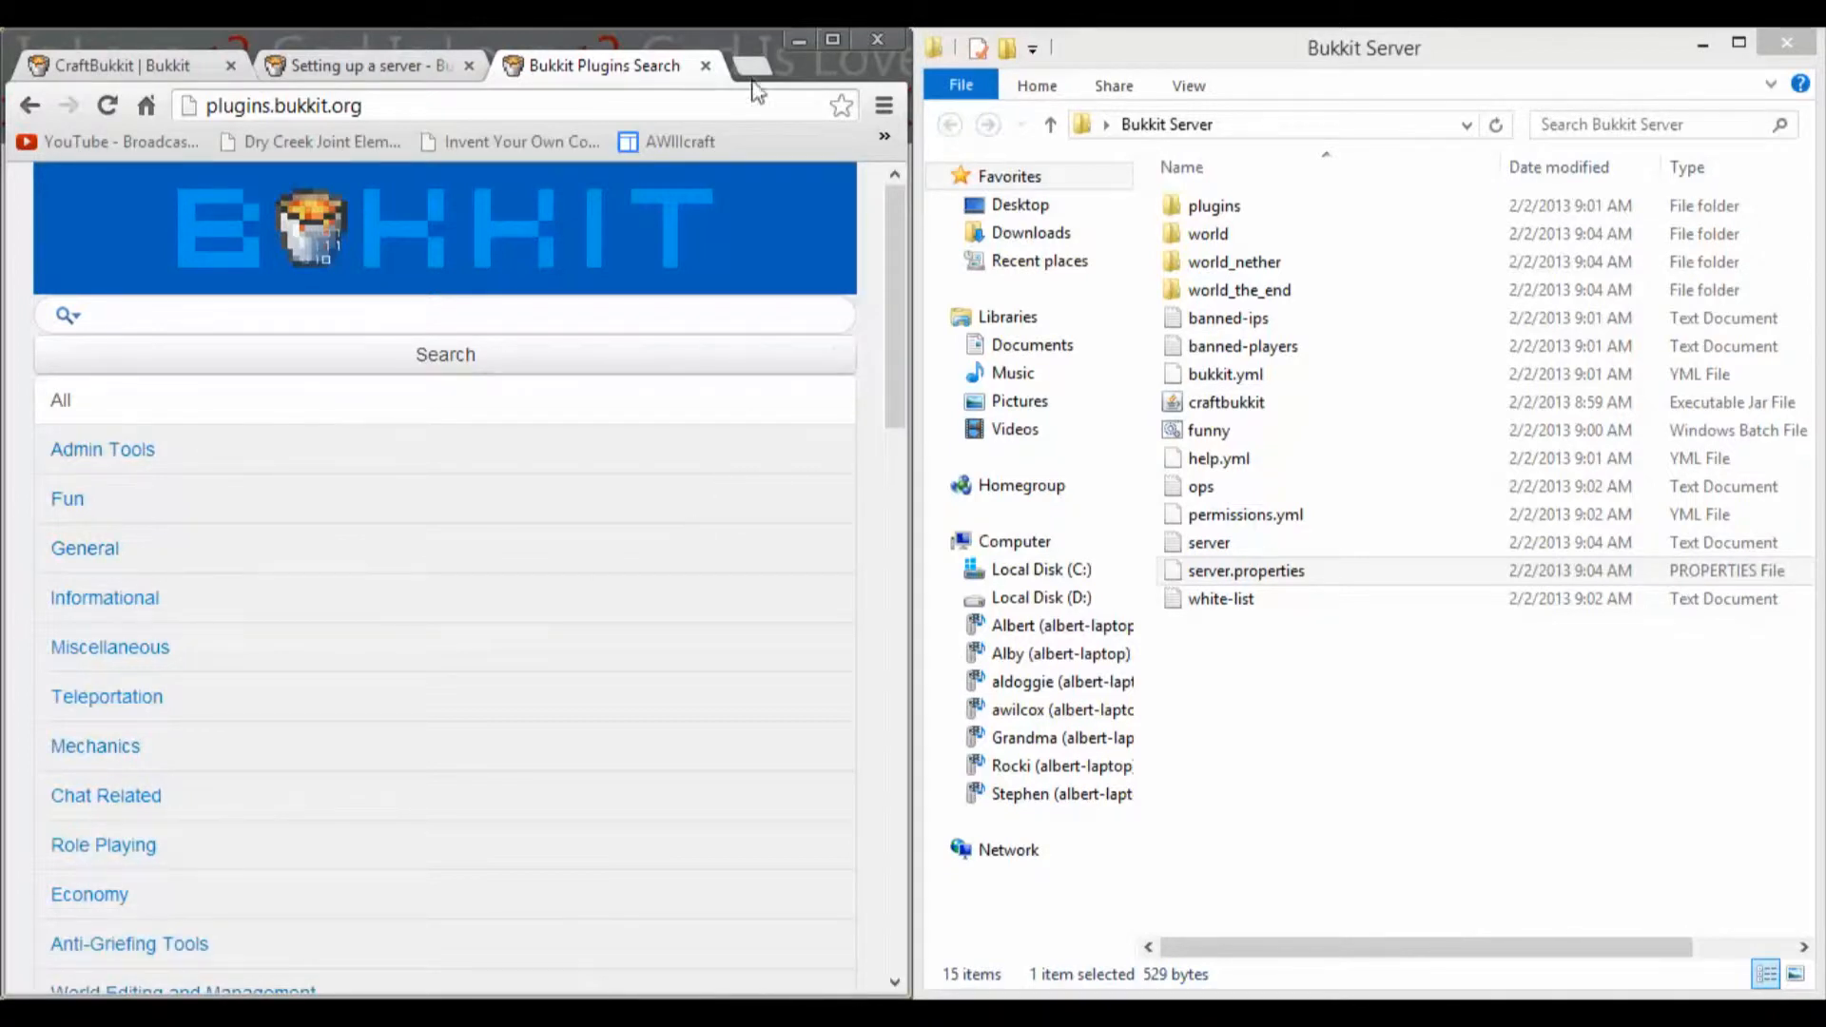
# Step: Search the Bukkit plugins for "essentials" and open the Essentials plugin page from the results
pyautogui.click(606, 315)
pyautogui.write('essentials')
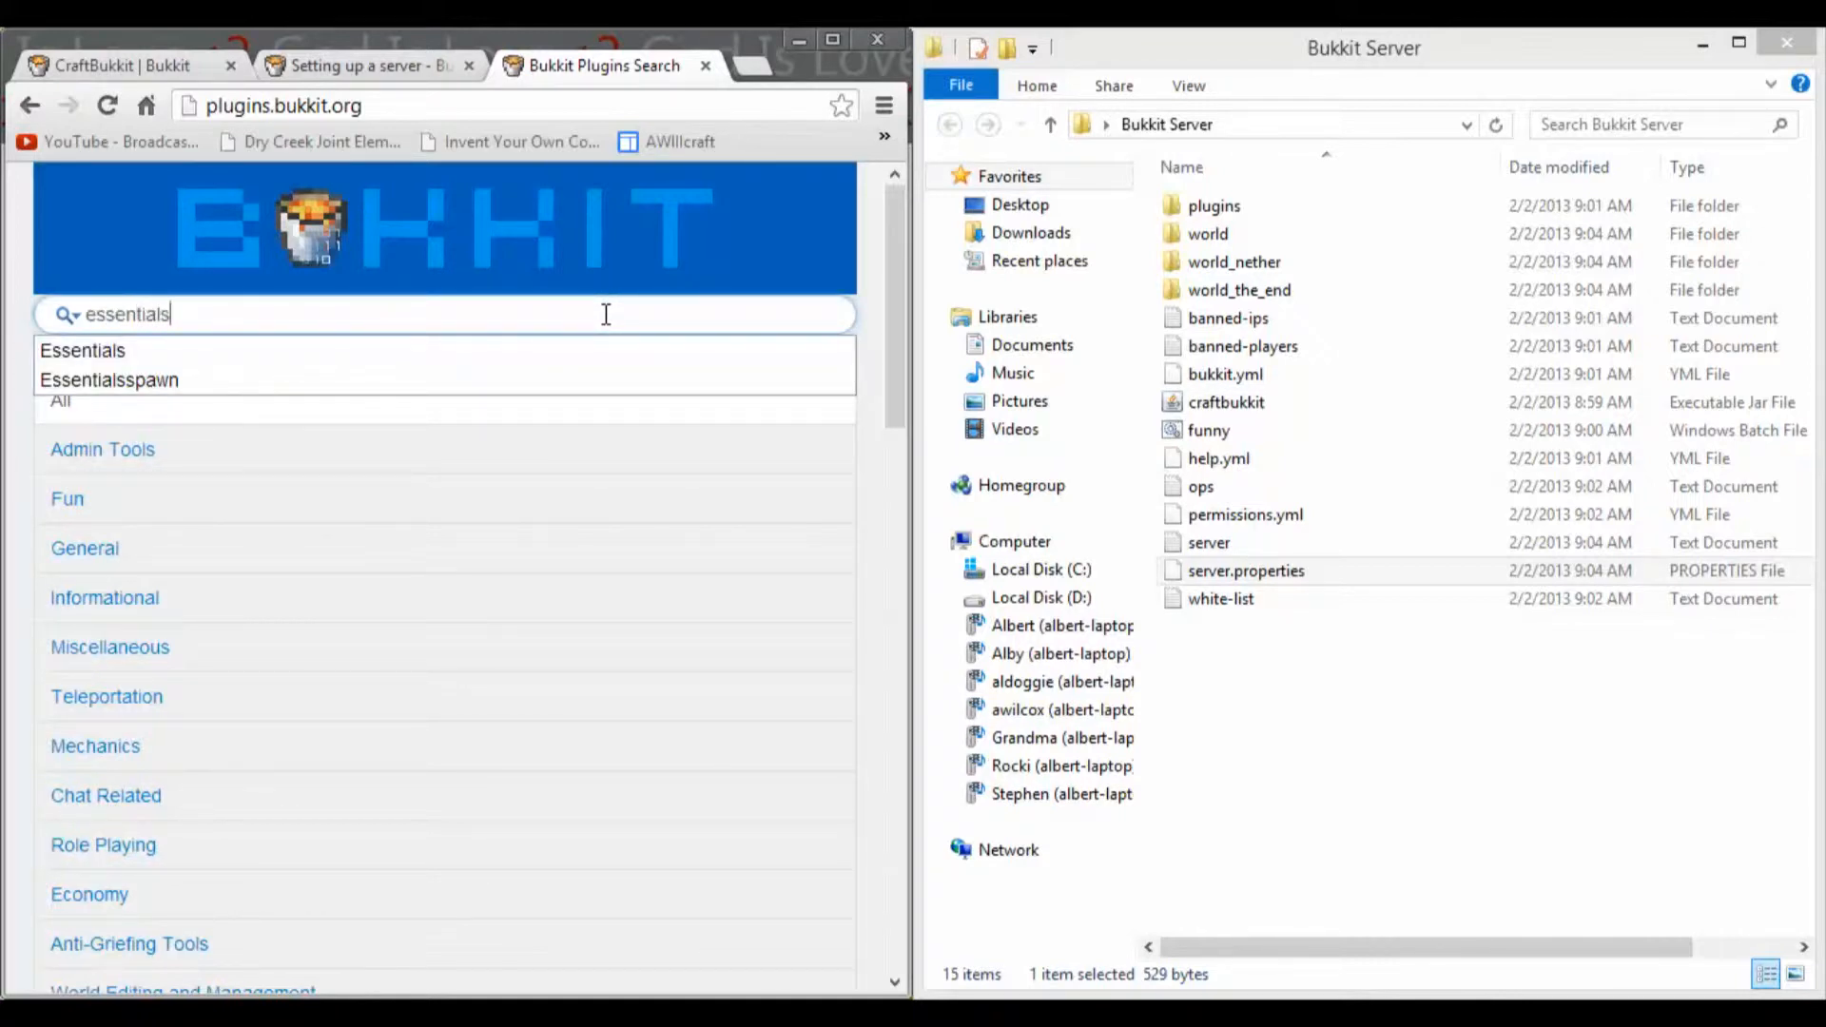
pyautogui.press('Escape')
pyautogui.click(482, 354)
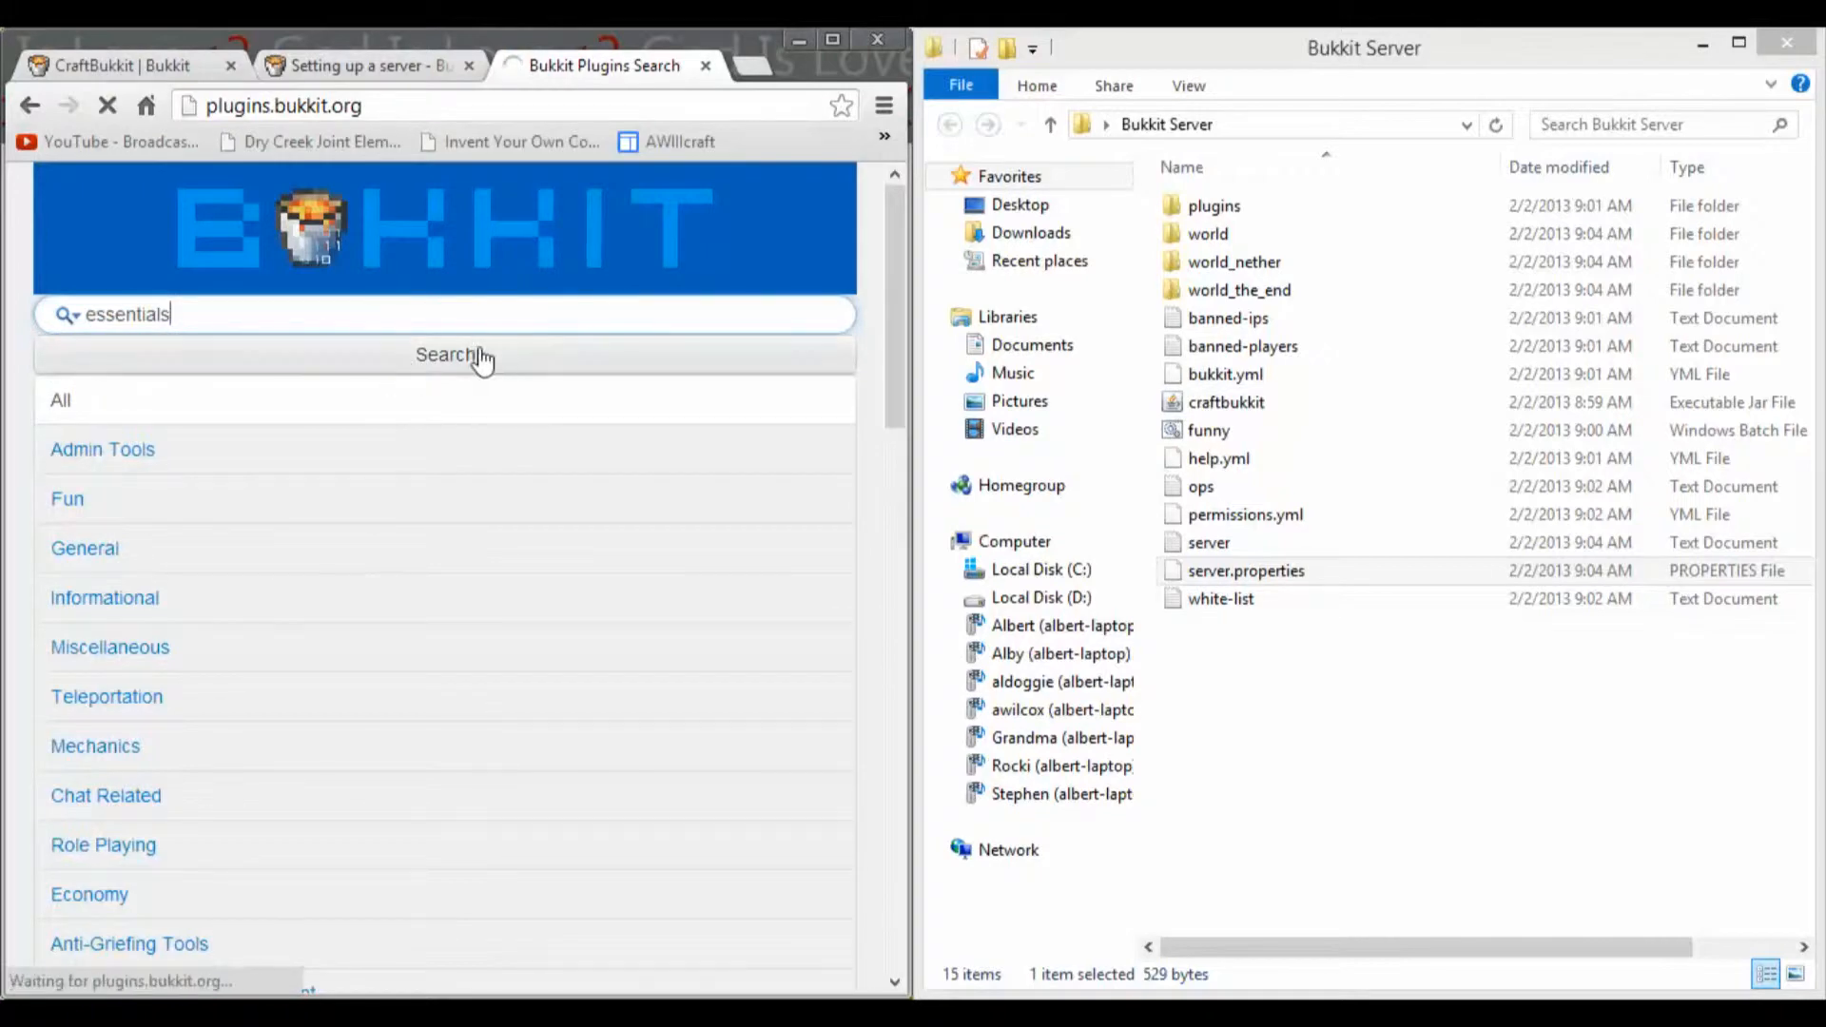
pyautogui.scroll(-1, 491, 353)
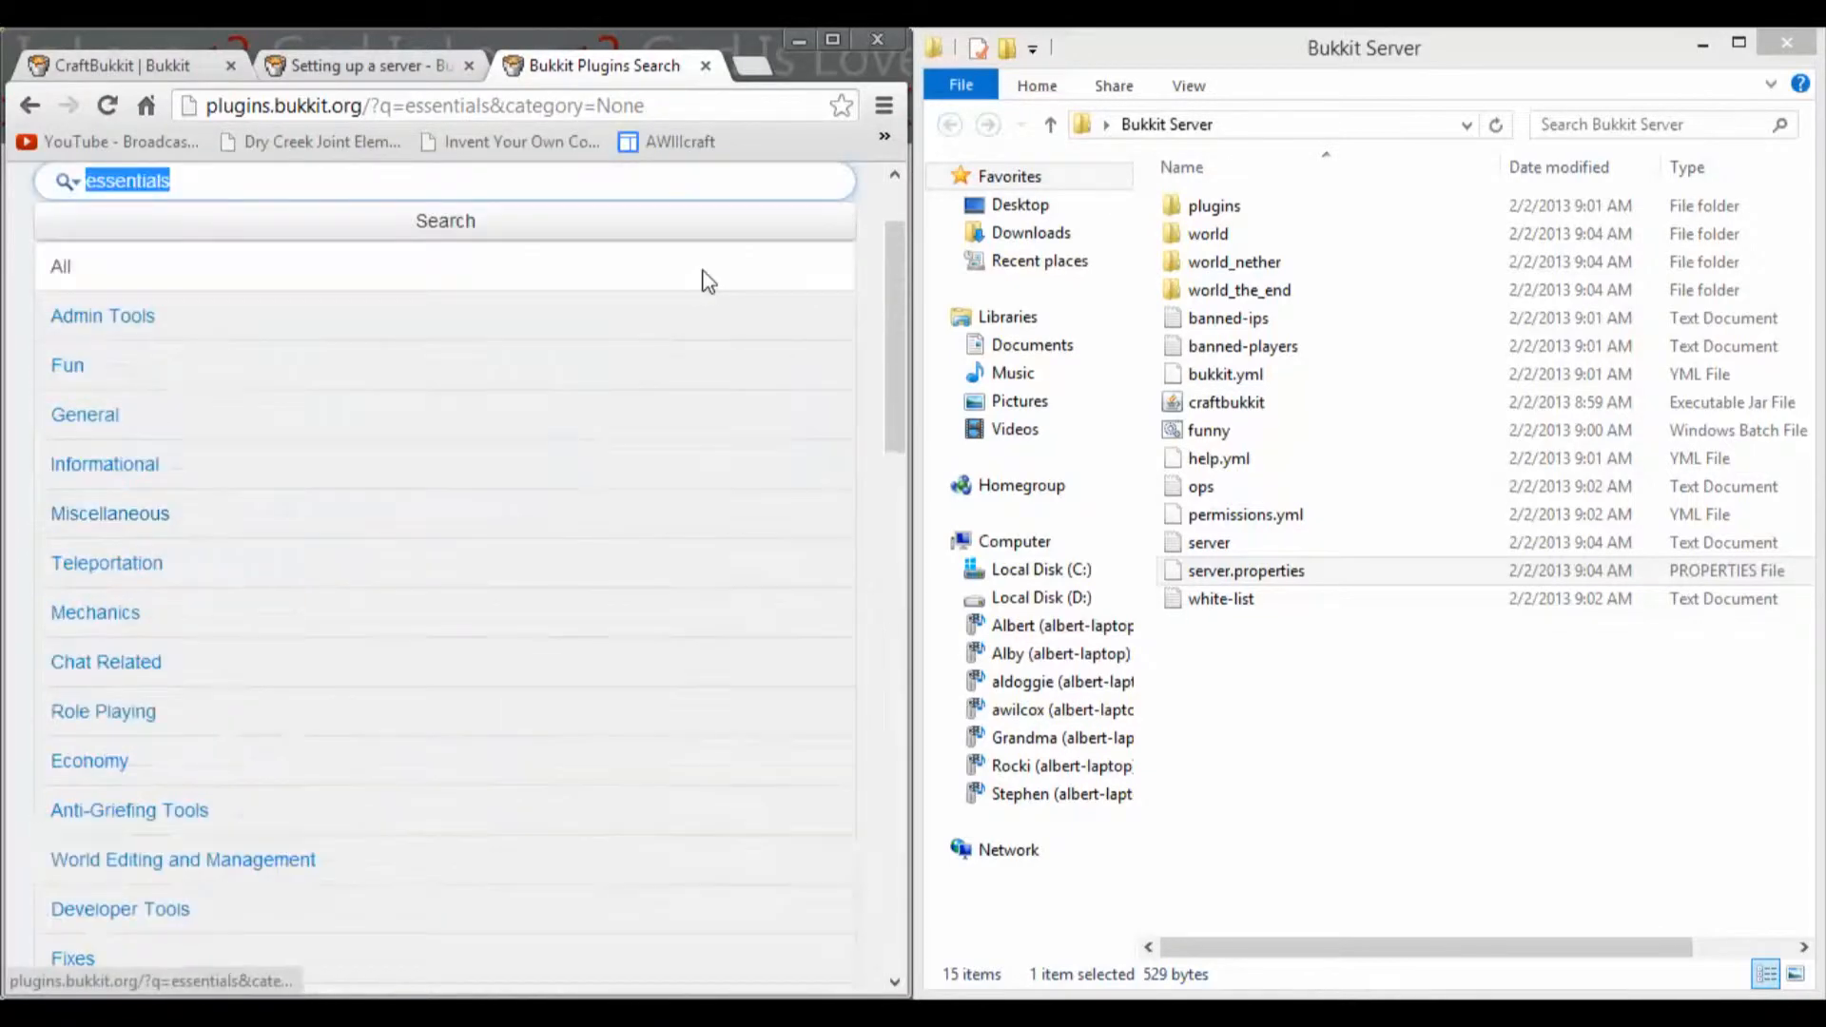
pyautogui.scroll(-7, 708, 281)
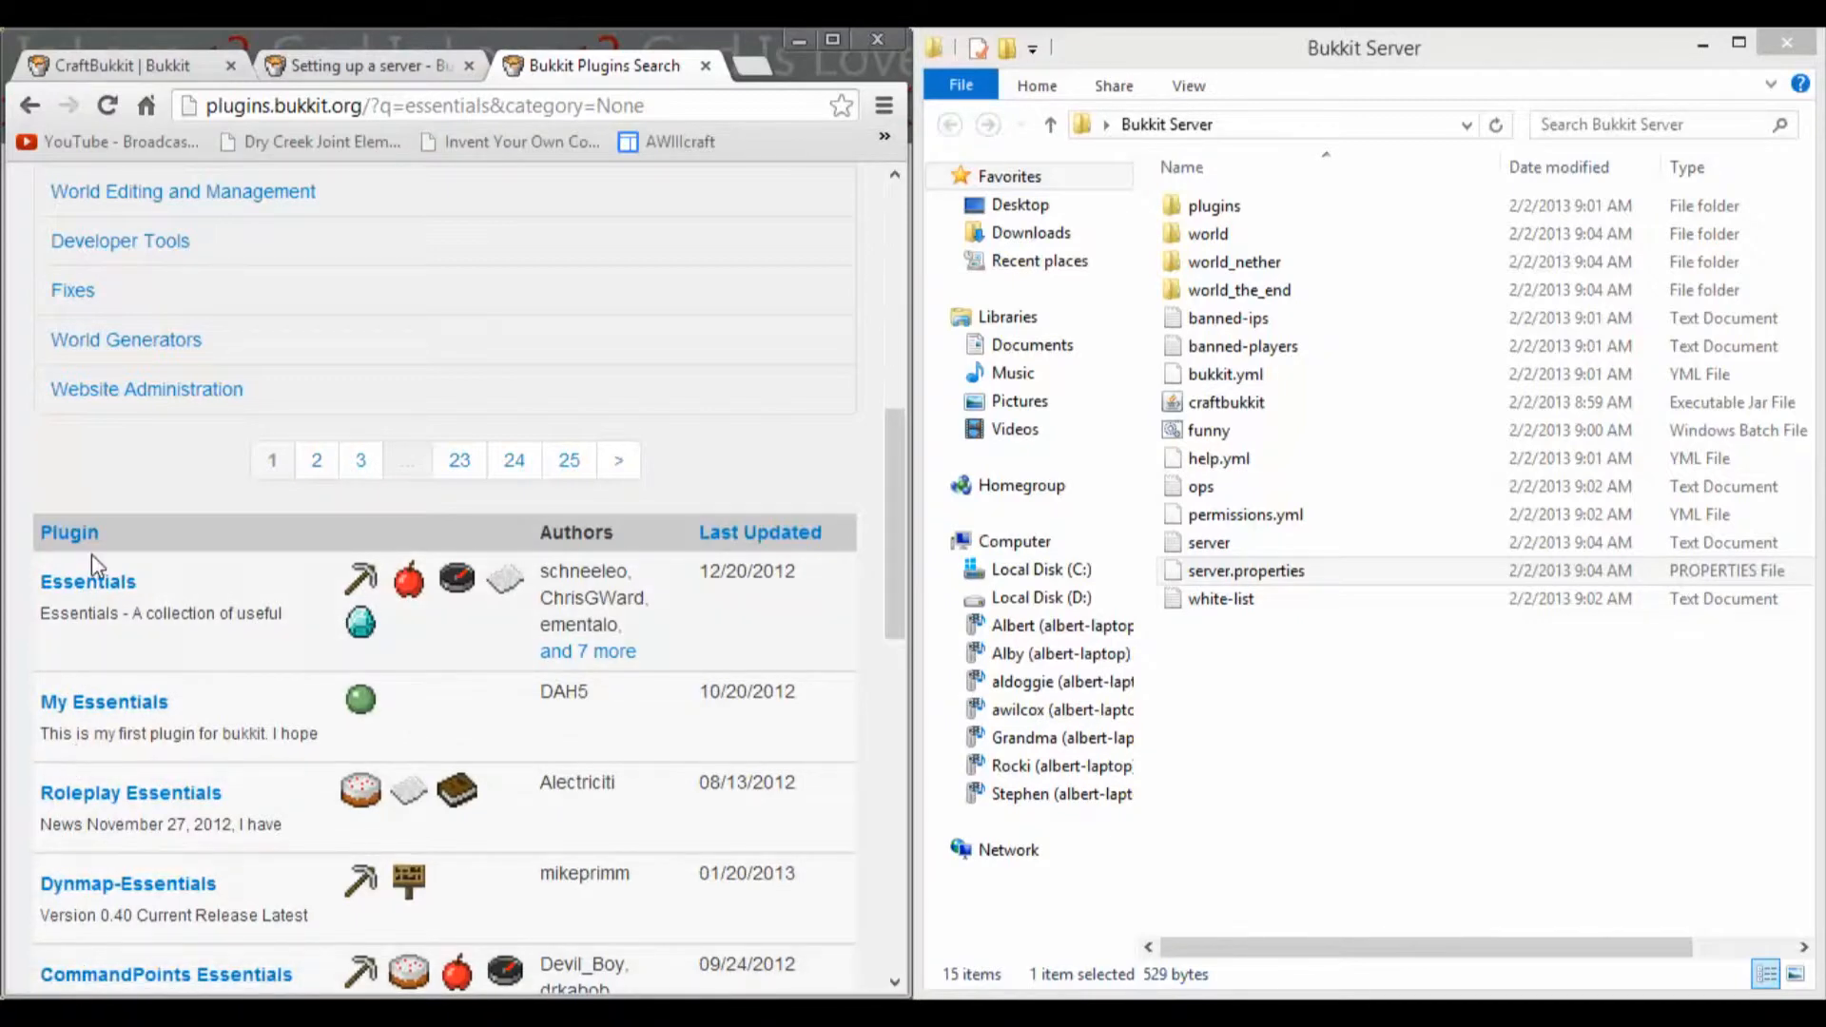
pyautogui.click(88, 581)
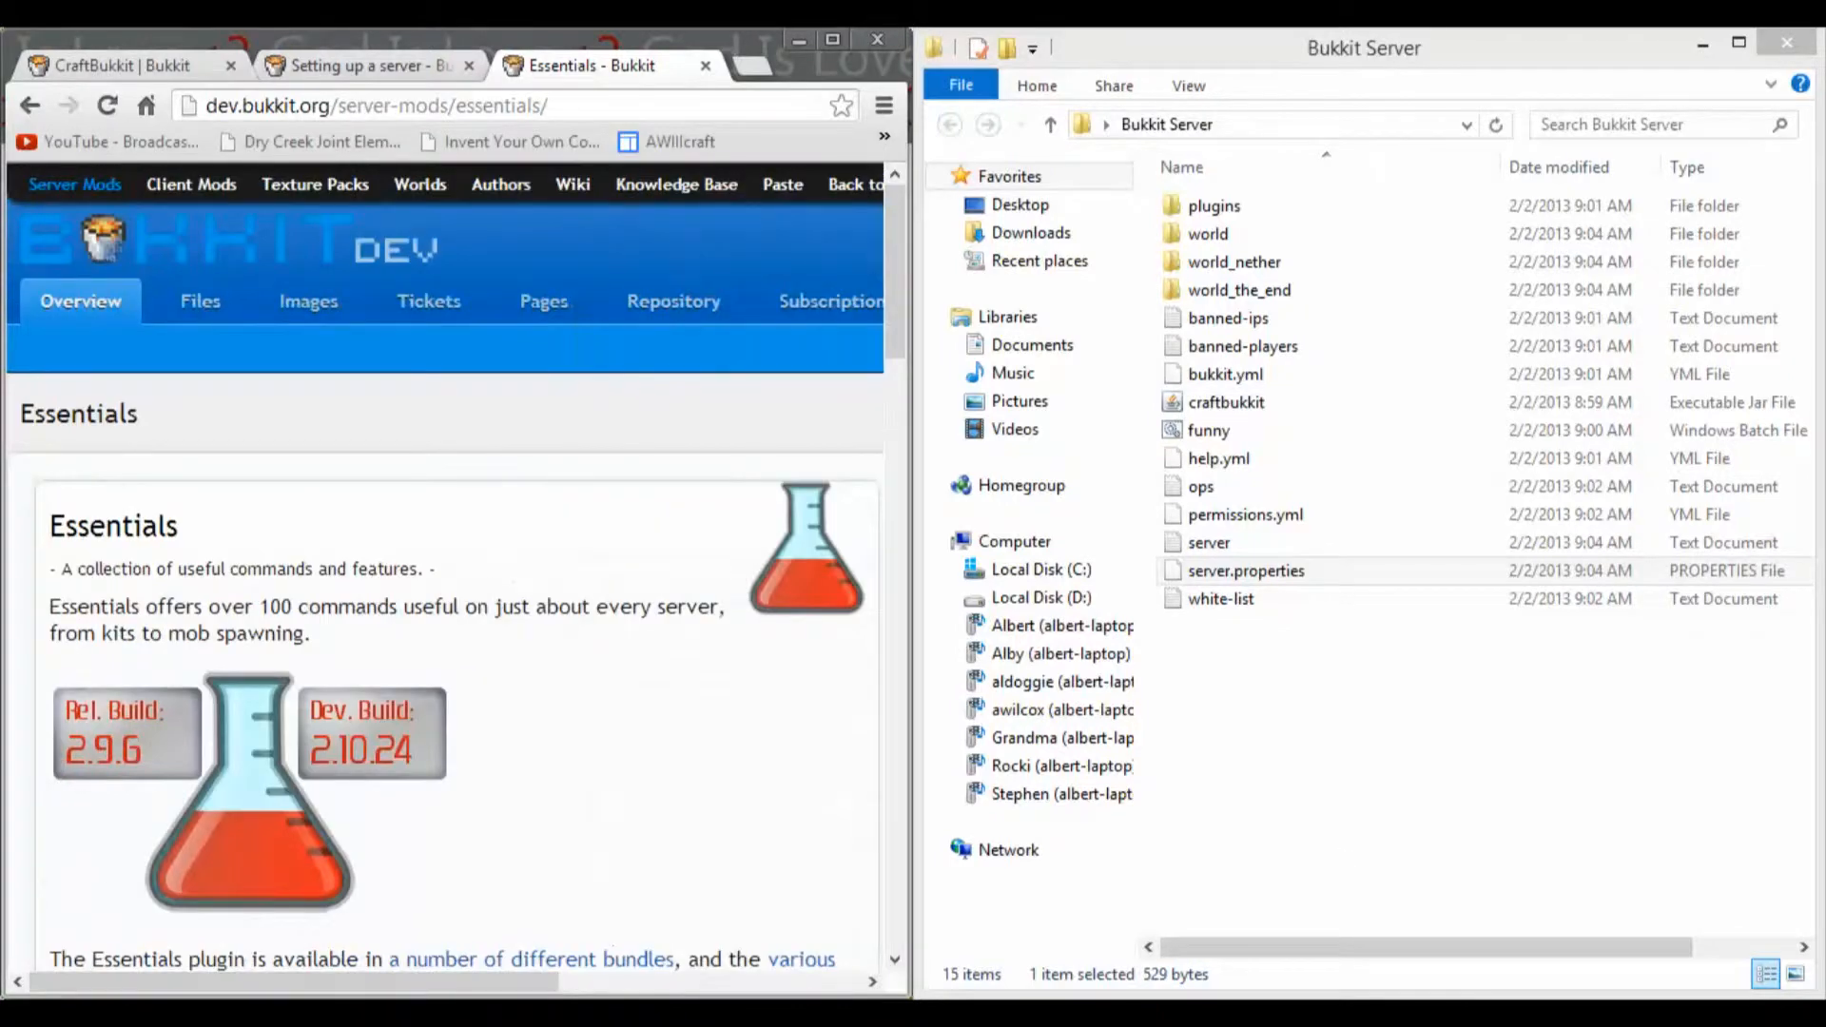
# Step: Open the Essentials-2.9.6 file page from the plugin page and download its zip archive
pyautogui.click(640, 987)
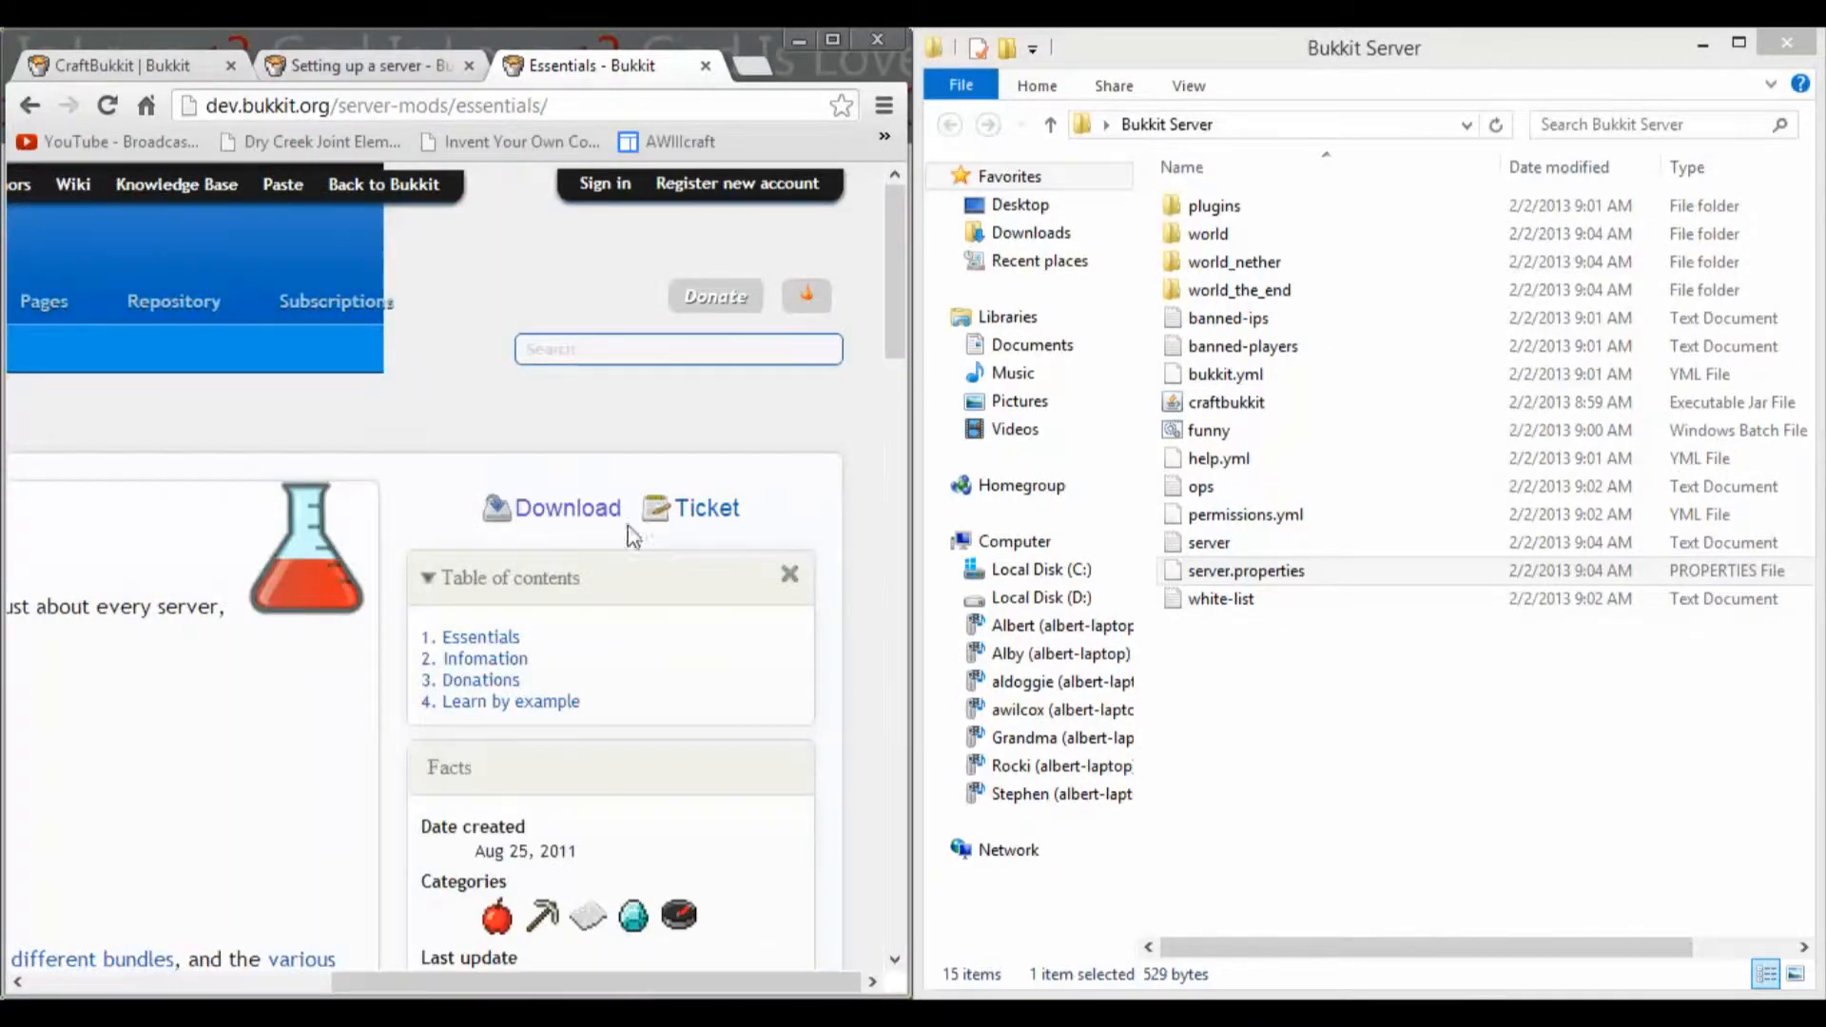
pyautogui.click(542, 519)
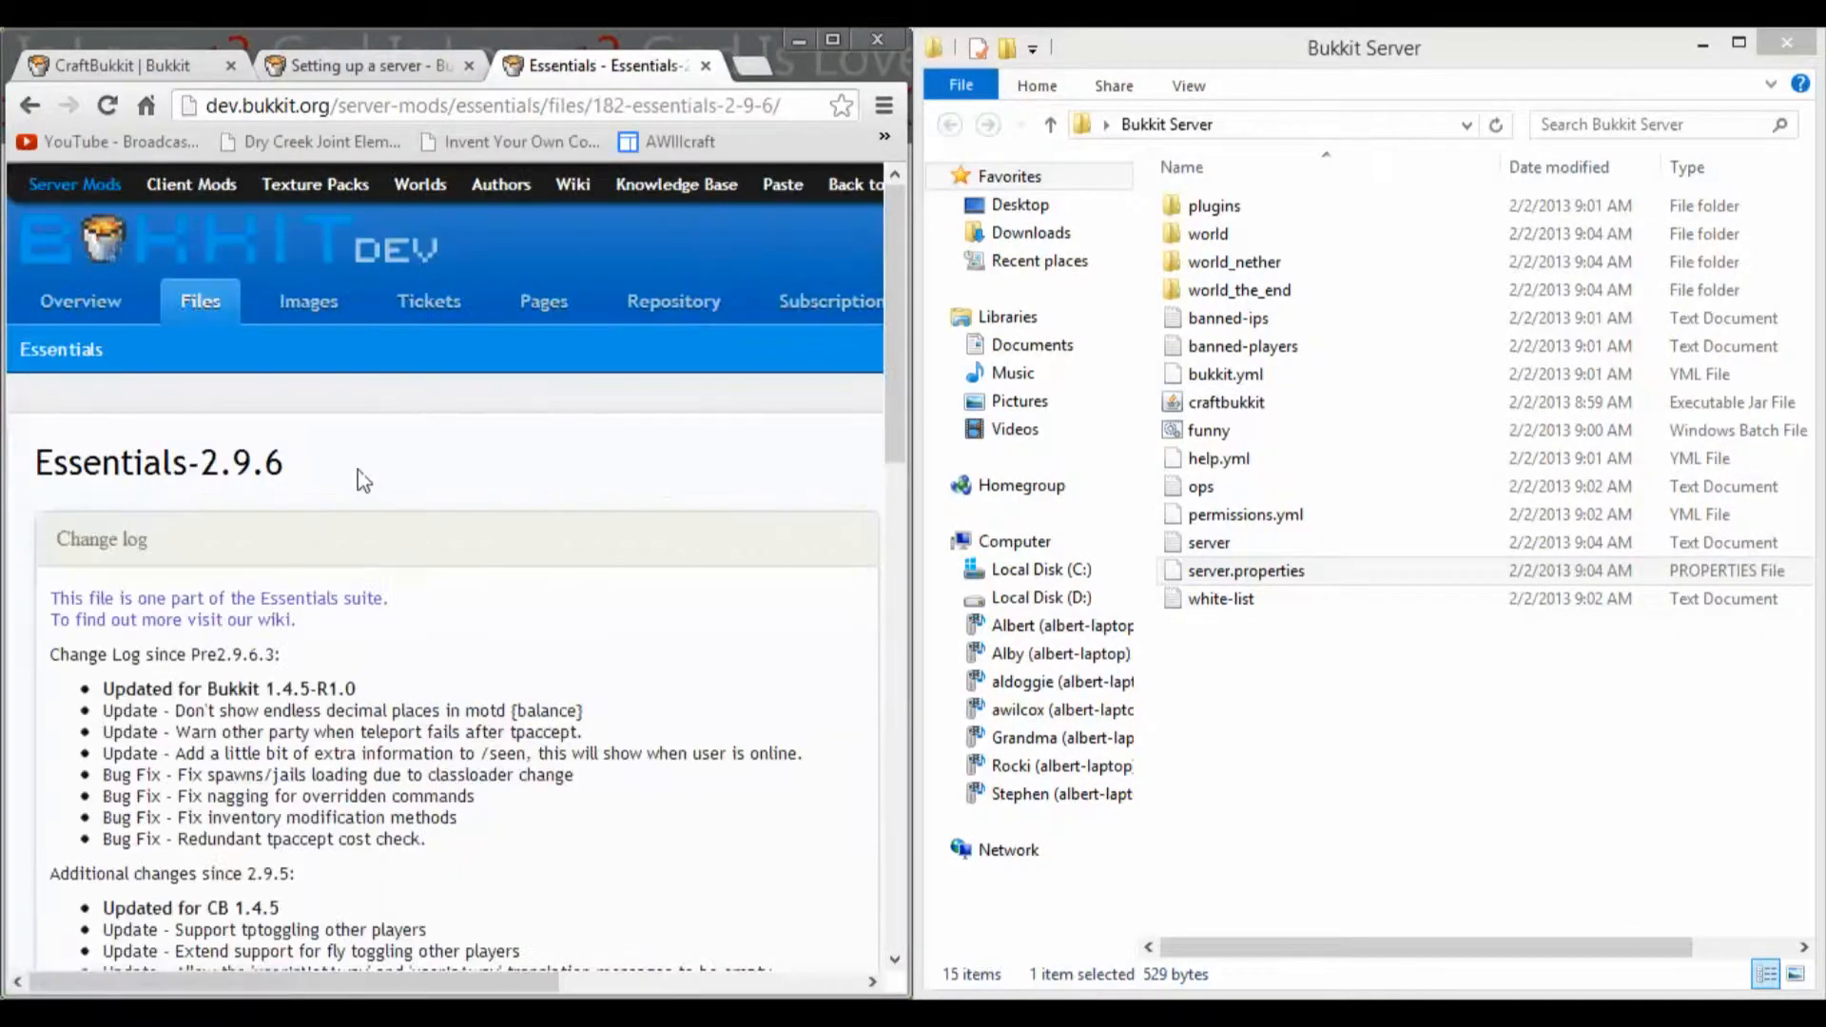
pyautogui.click(708, 989)
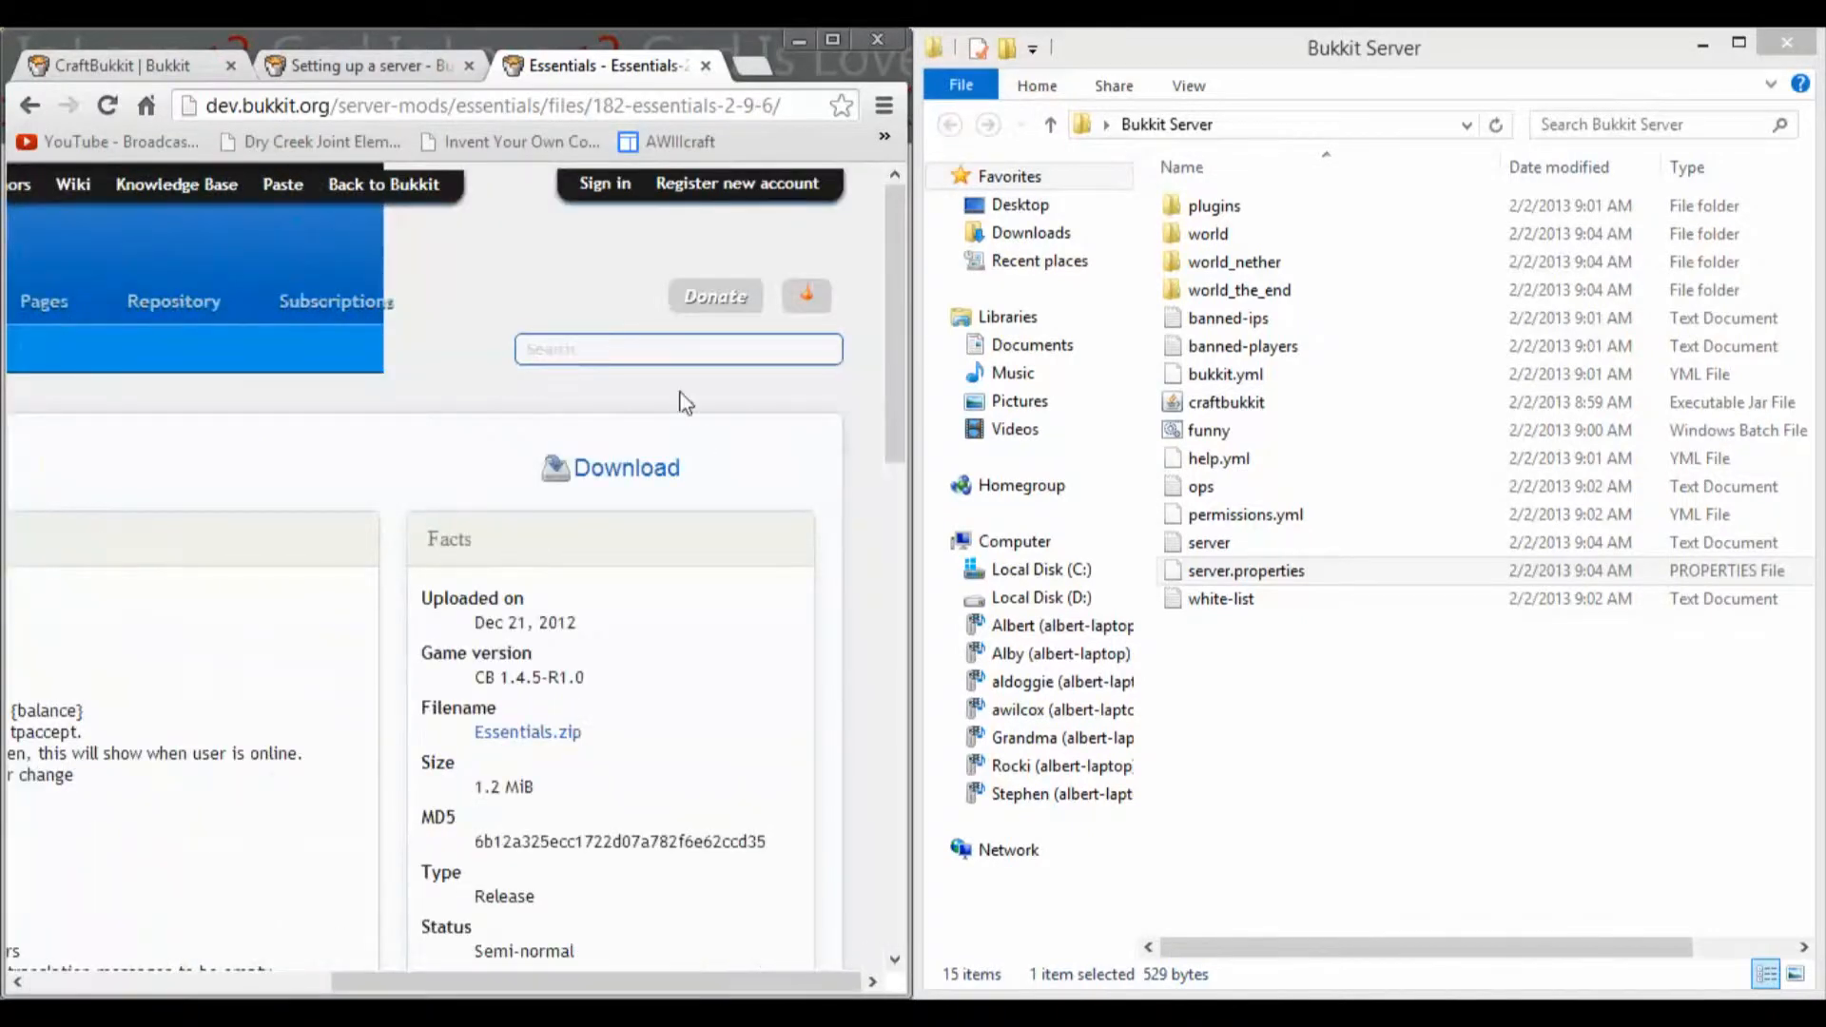
pyautogui.click(613, 480)
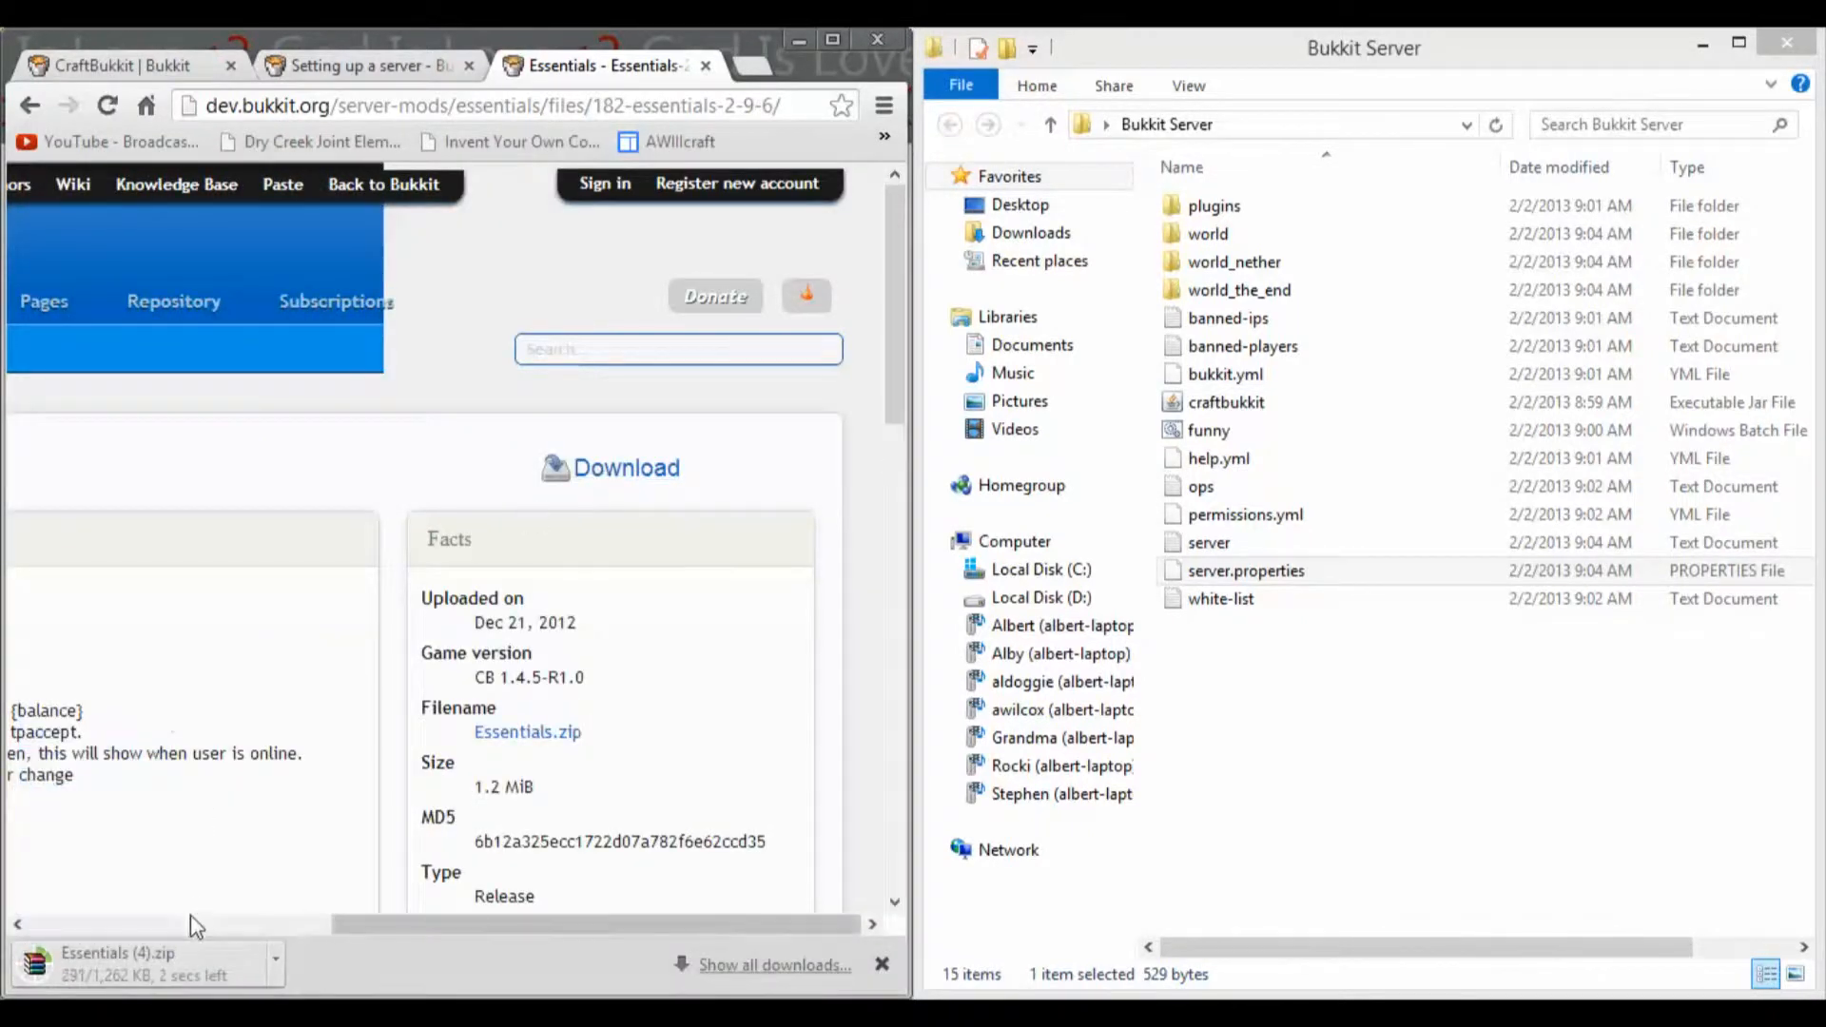
pyautogui.moveTo(157, 964); pyautogui.dragTo(154, 975)
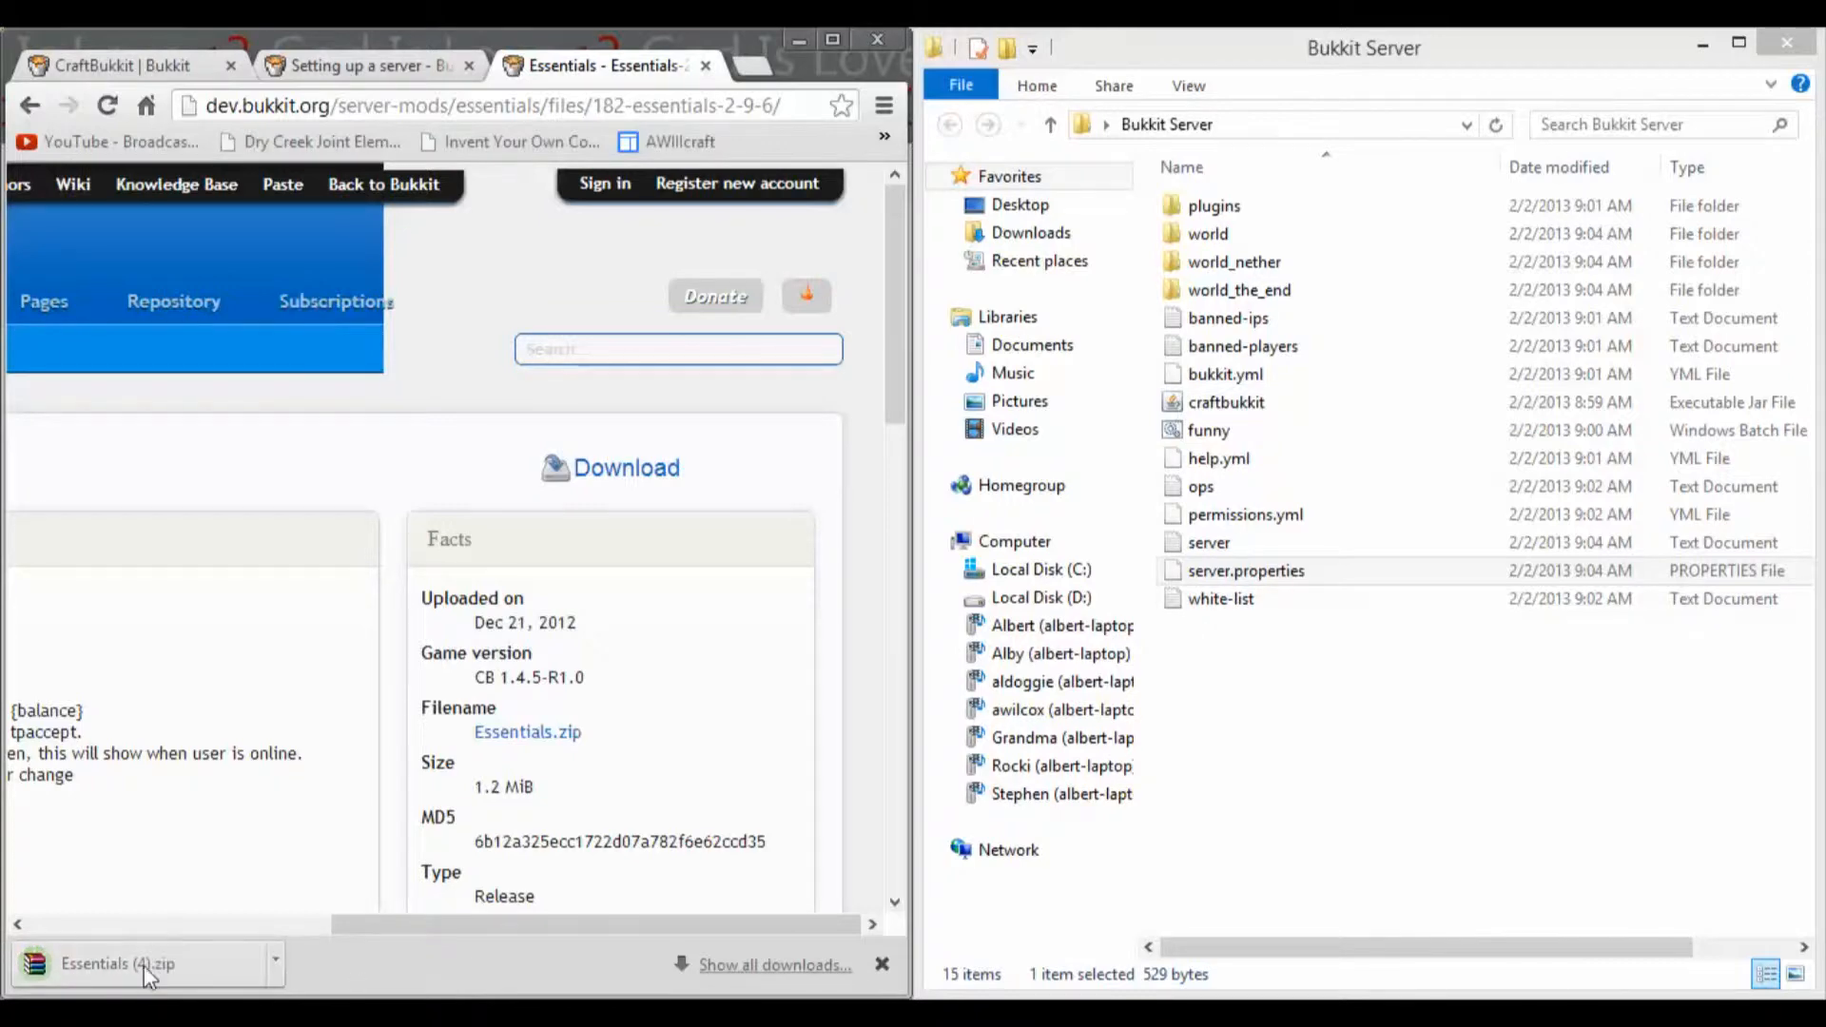
# Step: Open the downloaded Essentials archive beside the server folder and extract all five jar files into the plugins folder
pyautogui.click(83, 966)
pyautogui.moveTo(494, 31); pyautogui.dragTo(2, 40)
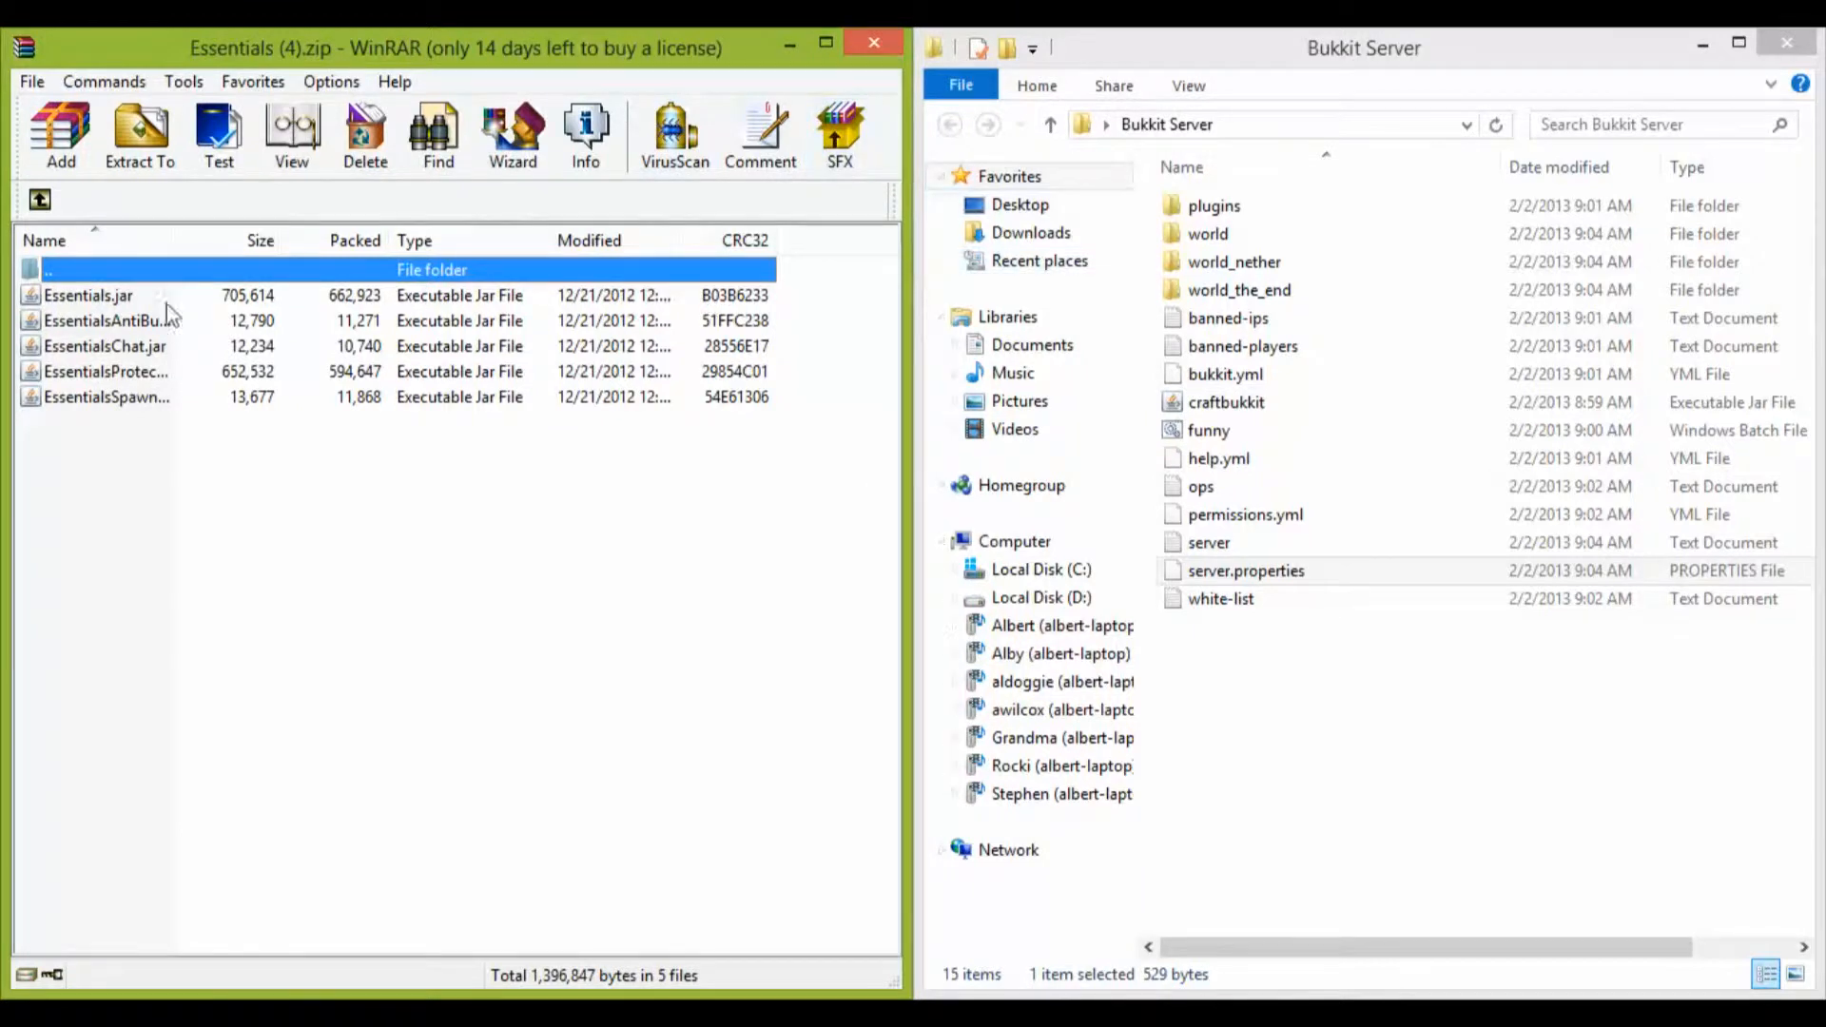
pyautogui.moveTo(59, 488); pyautogui.dragTo(1310, 211)
pyautogui.doubleClick(1217, 206)
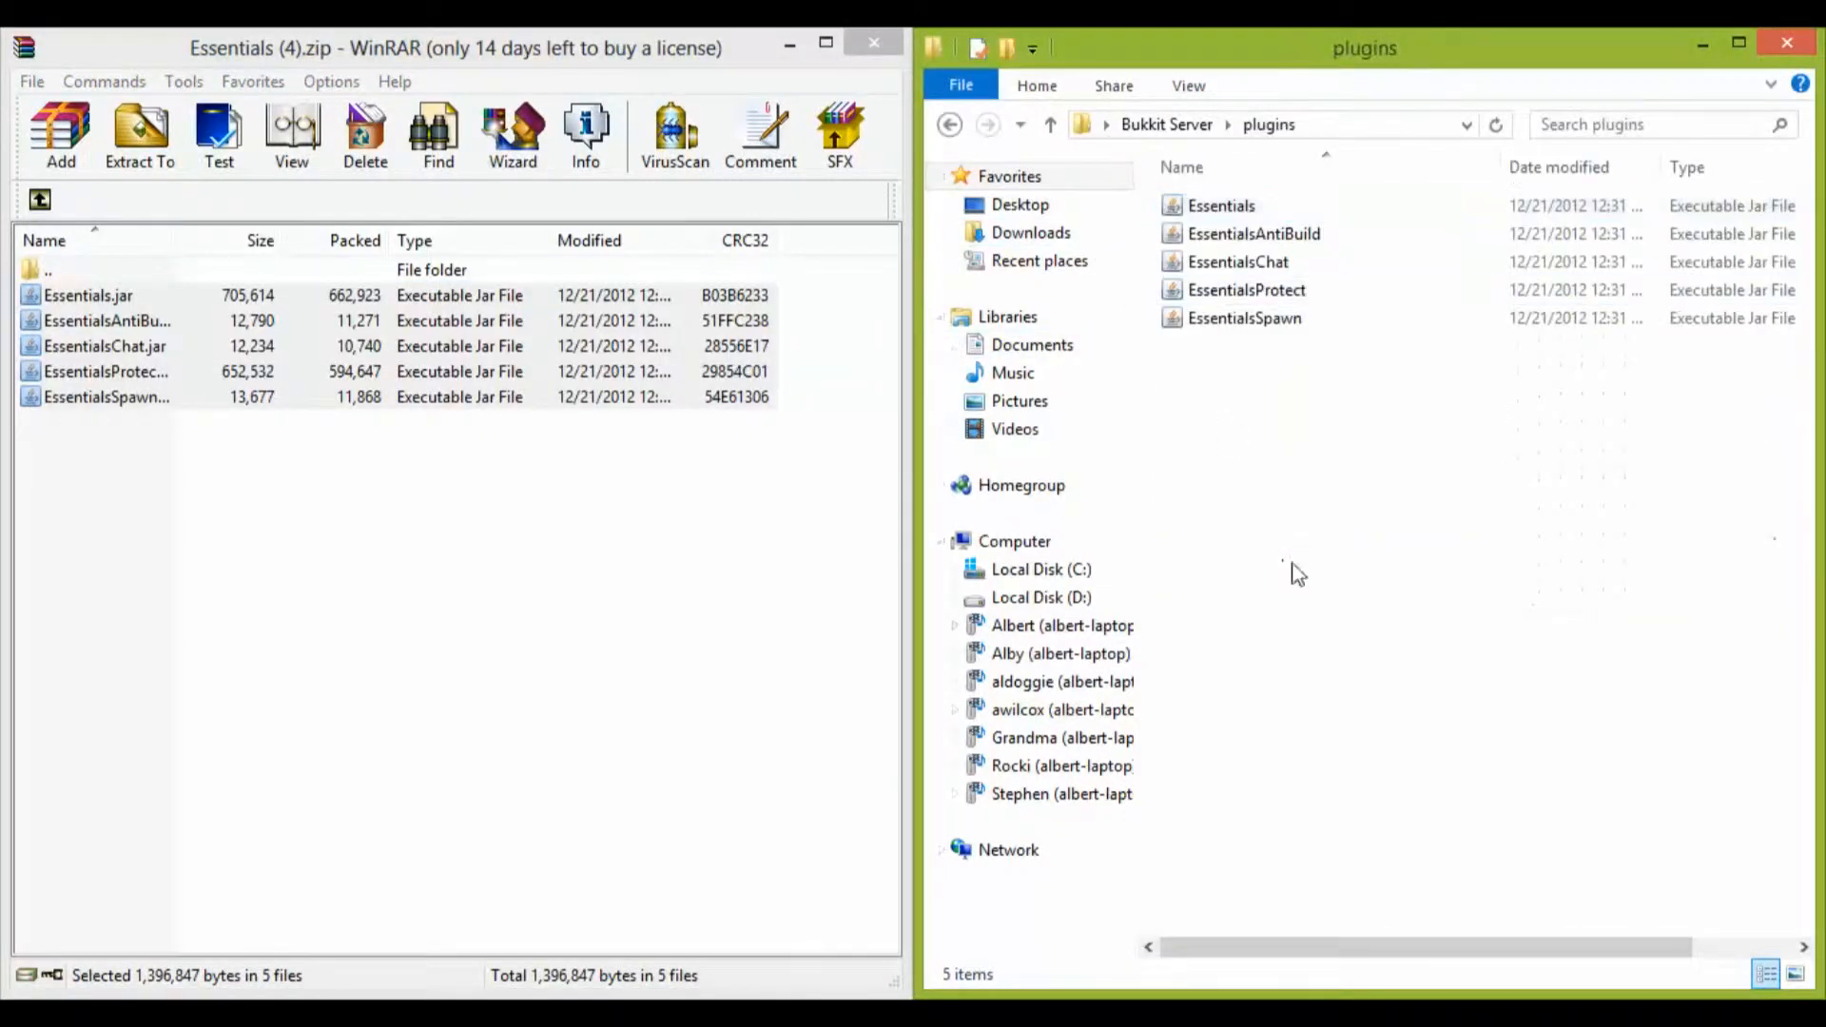
# Step: Start the server again with the funny batch file and open the Essentials folder inside plugins
pyautogui.click(947, 124)
pyautogui.doubleClick(1206, 430)
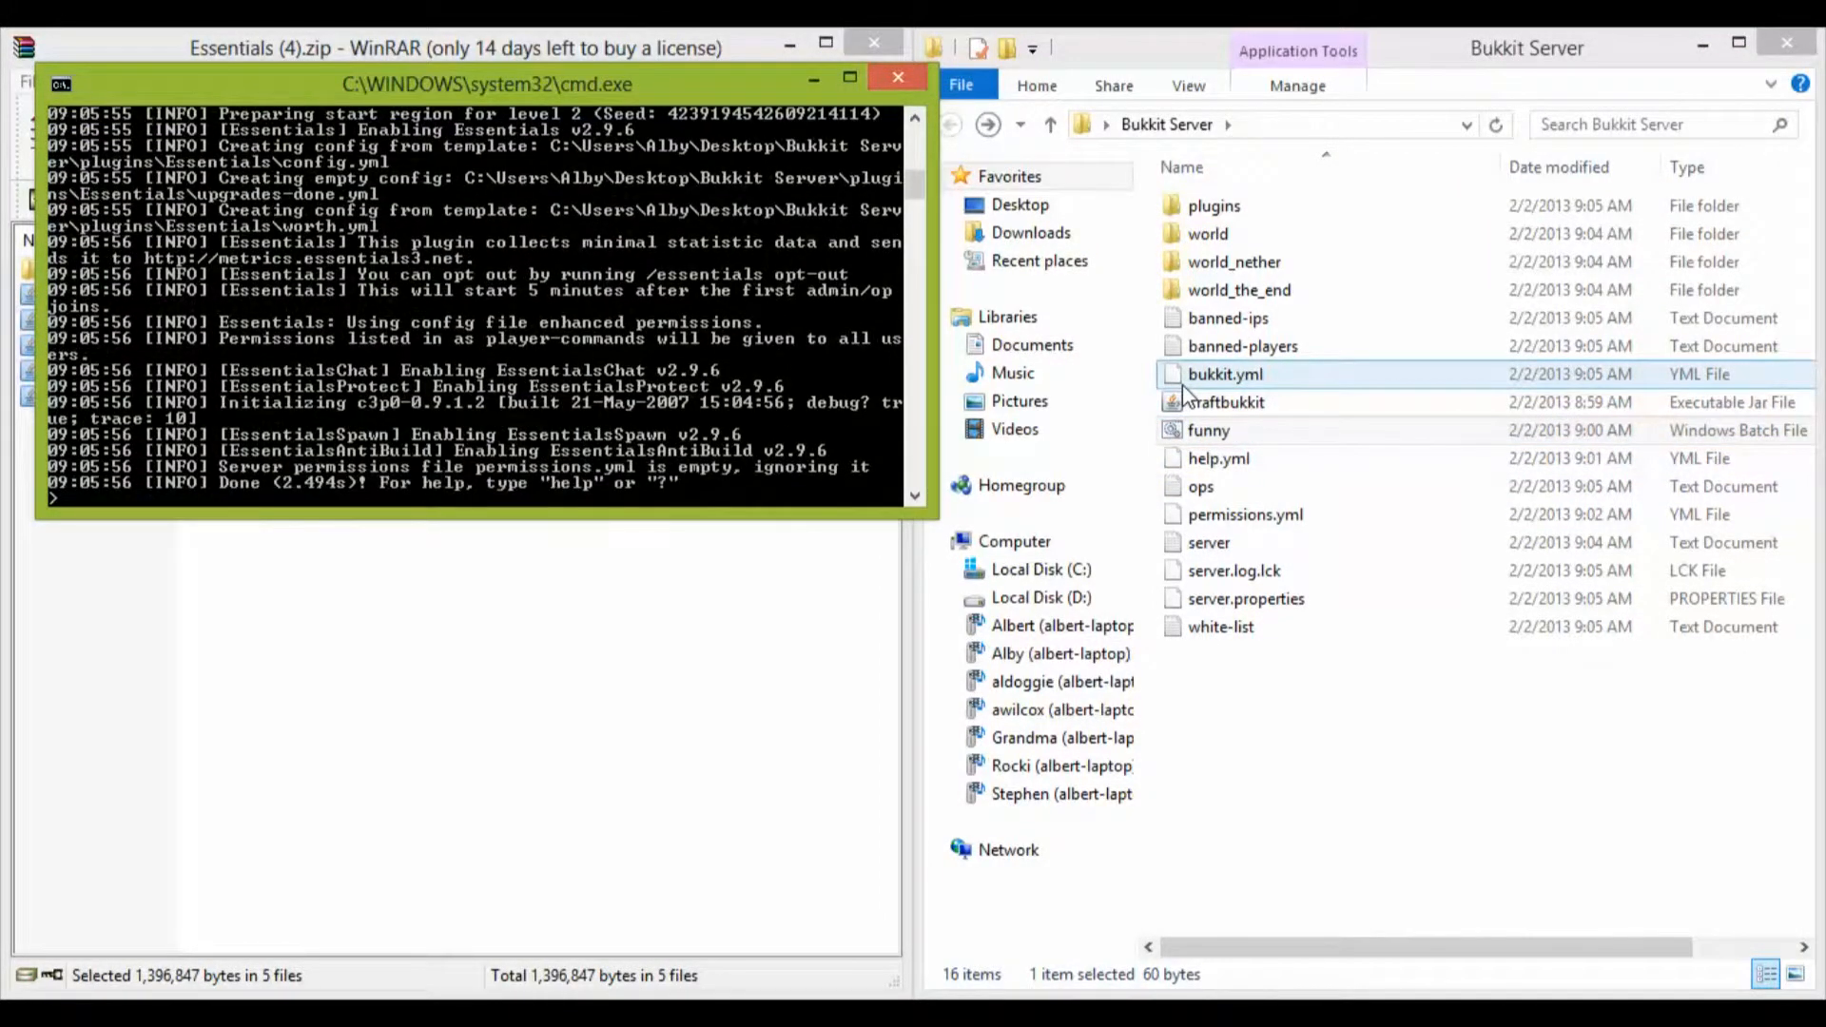
pyautogui.doubleClick(1209, 206)
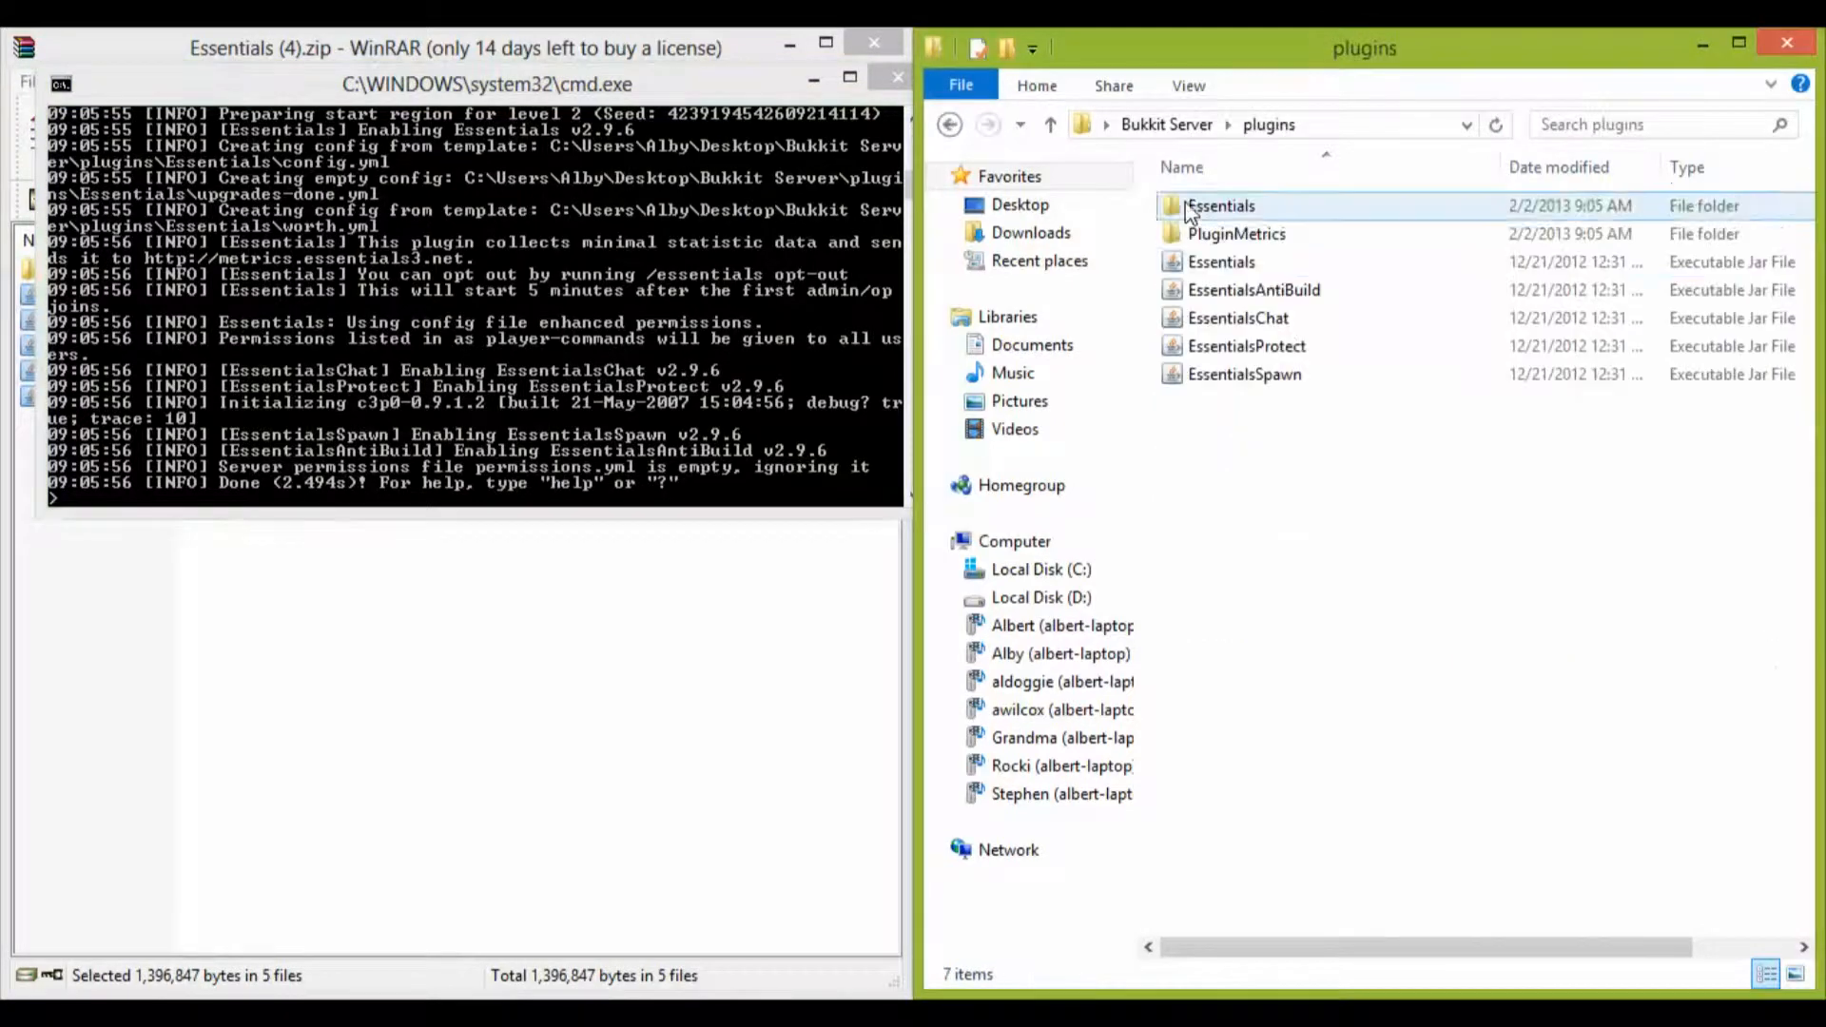
pyautogui.doubleClick(1218, 209)
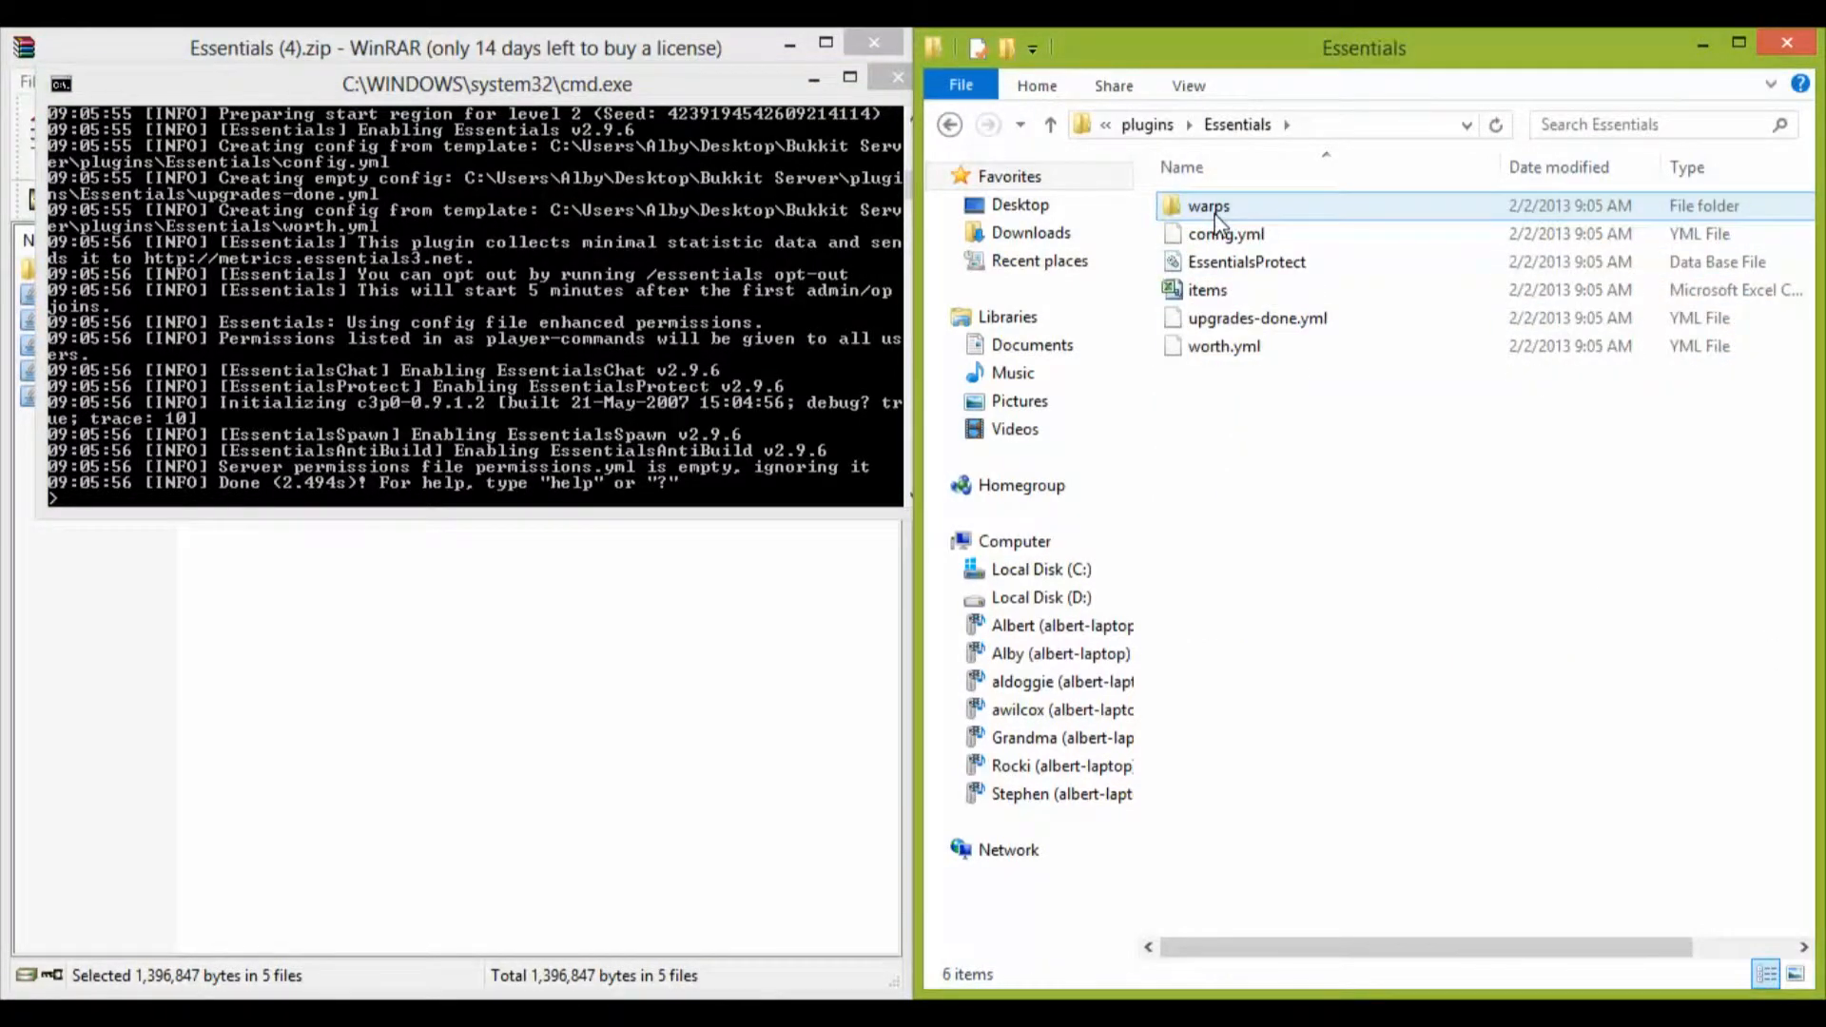
# Step: Open the Essentials config.yml in Notepad++, examine its nickname, teleport, item spawn, sign and world settings, and close the editor
pyautogui.rightClick(1217, 245)
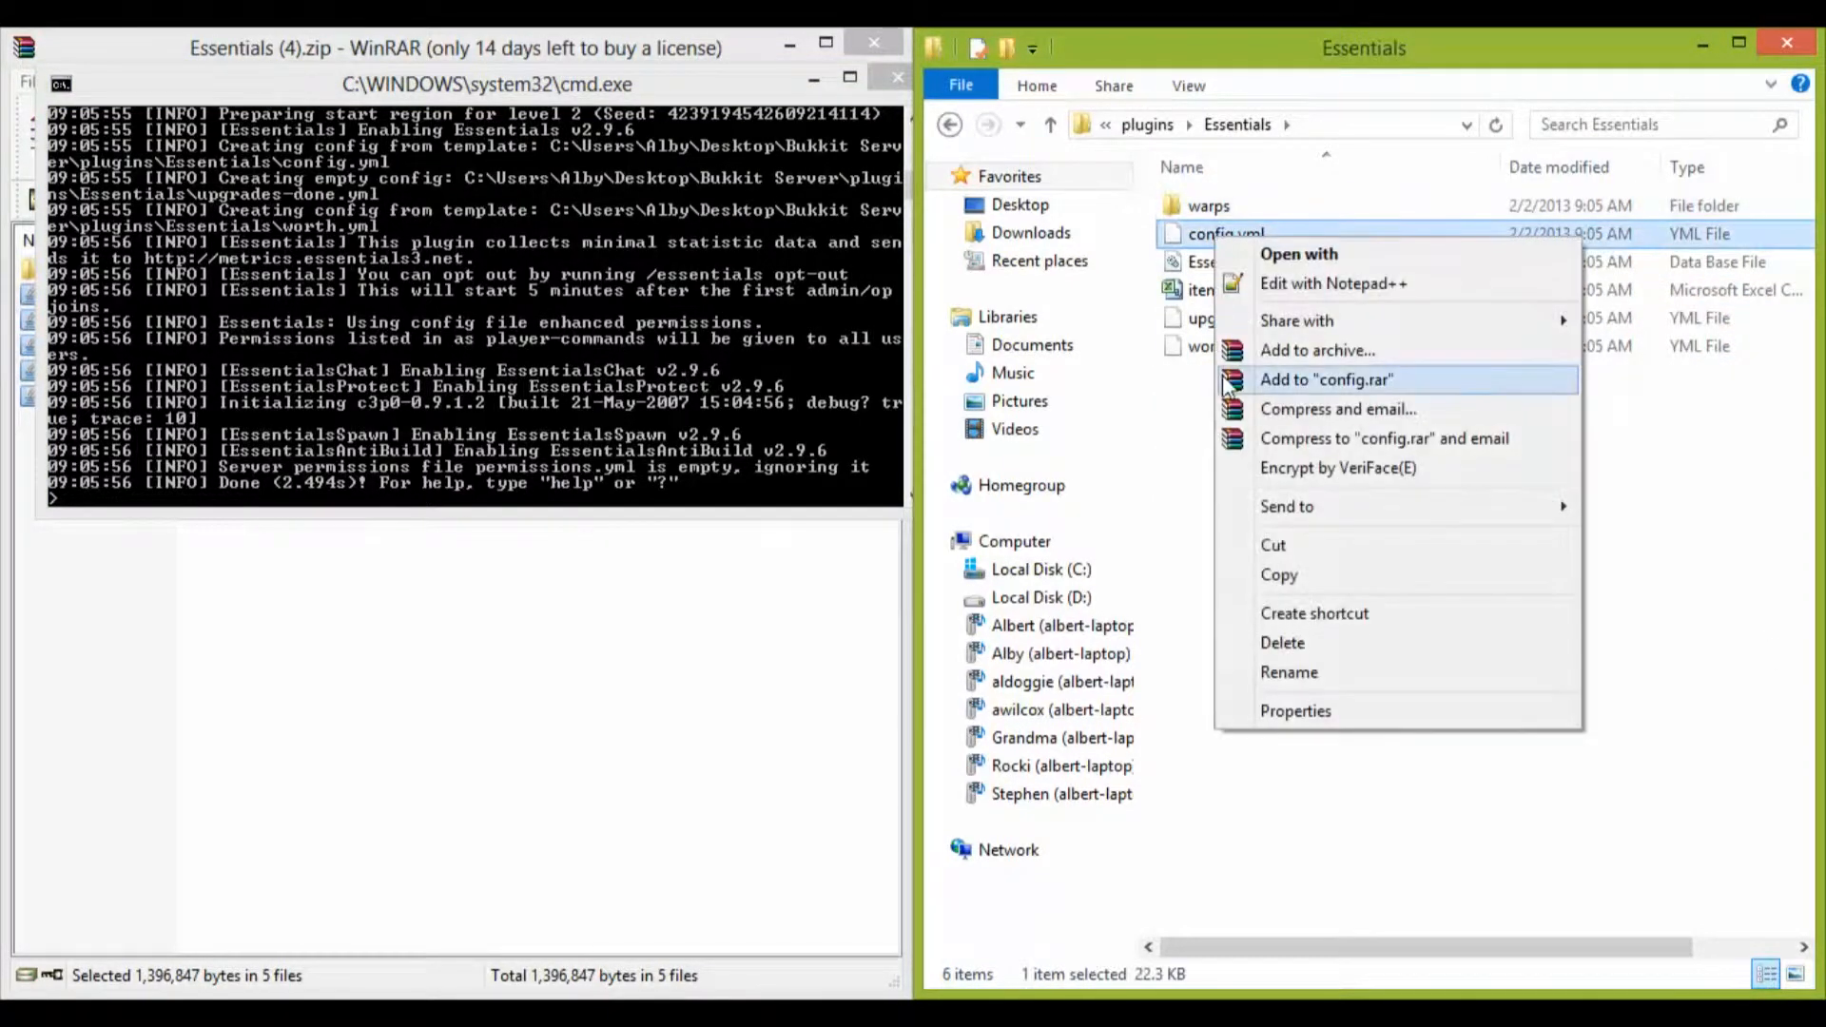
pyautogui.click(1277, 290)
pyautogui.scroll(-8, 1278, 296)
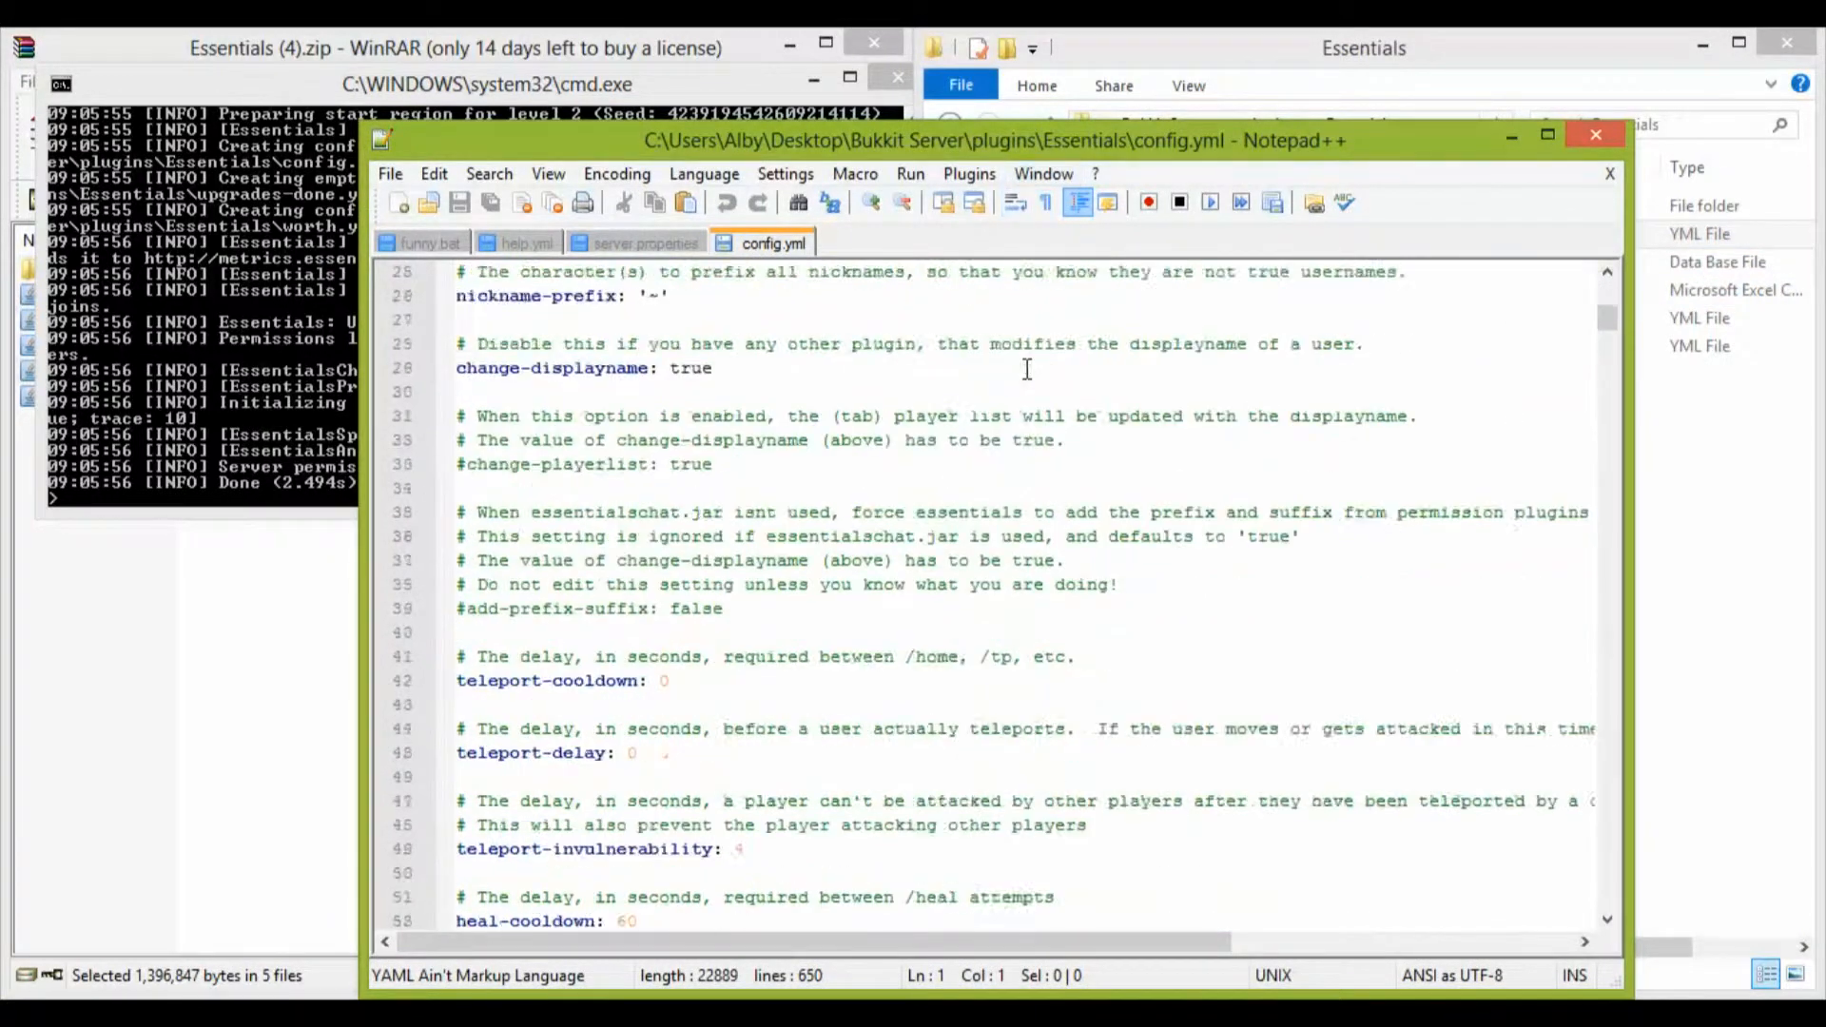
pyautogui.scroll(1, 1027, 368)
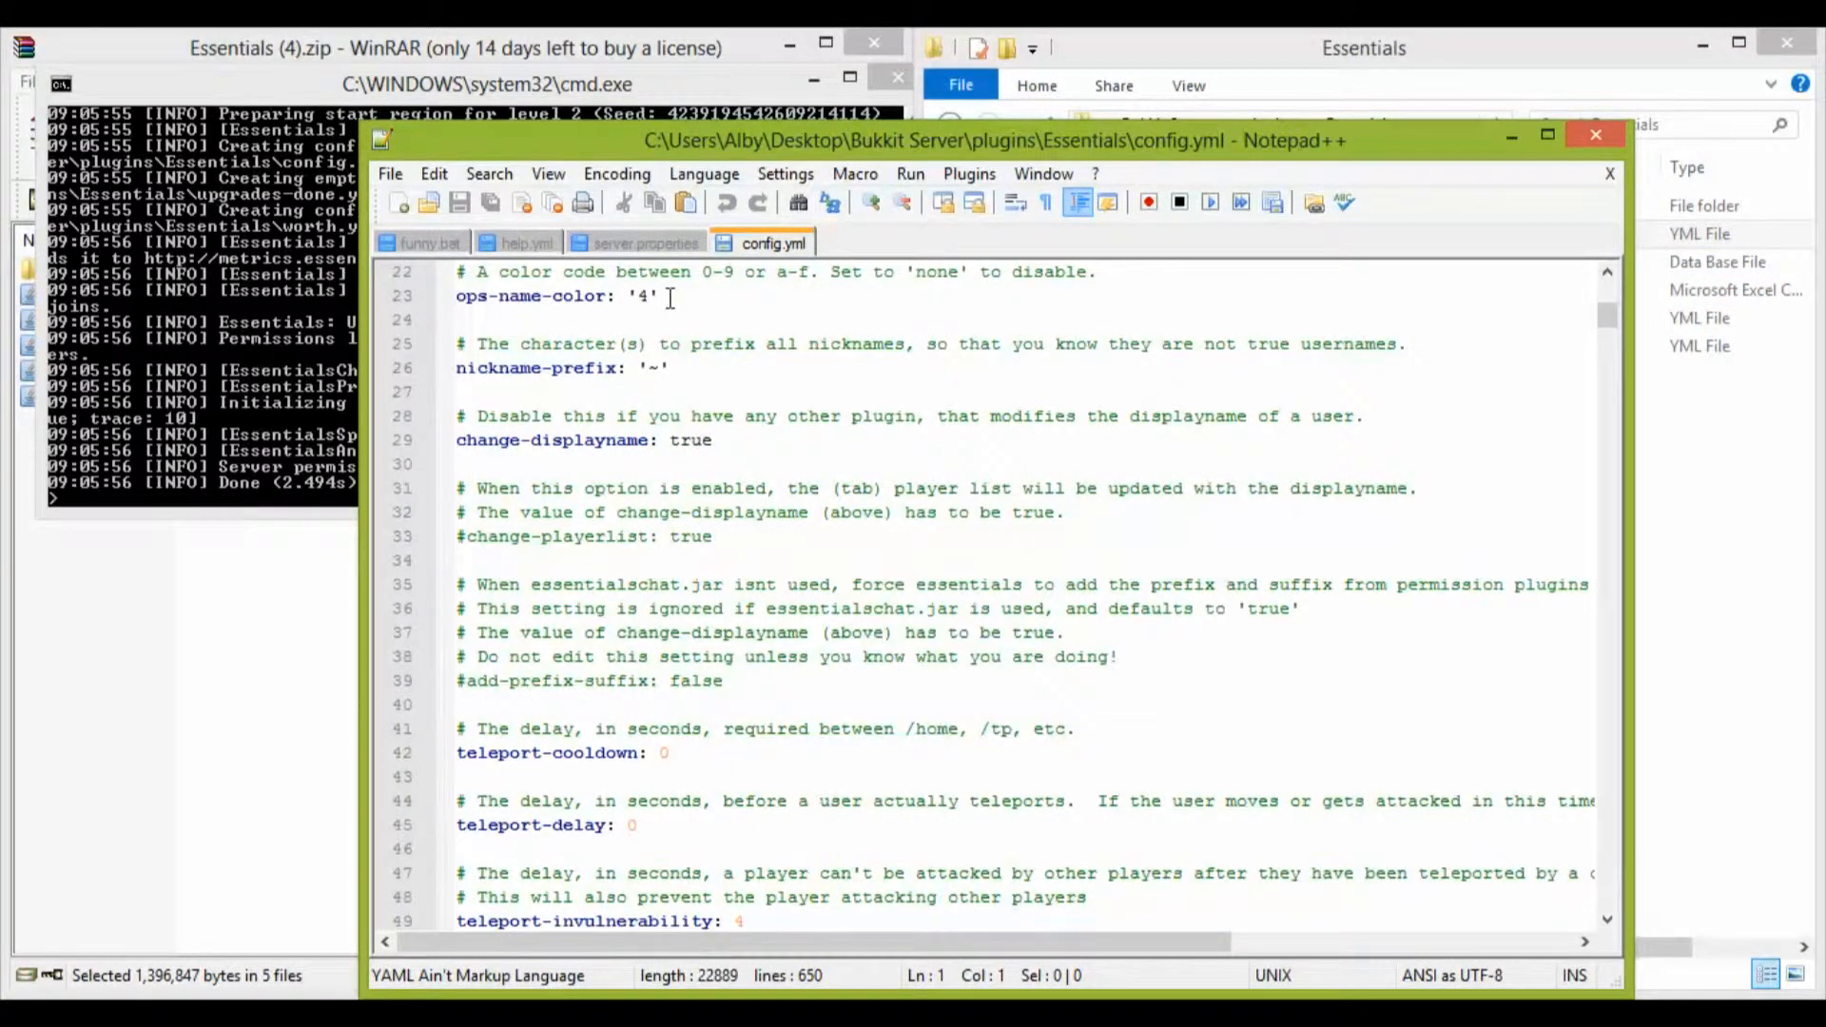
pyautogui.scroll(-1, 737, 382)
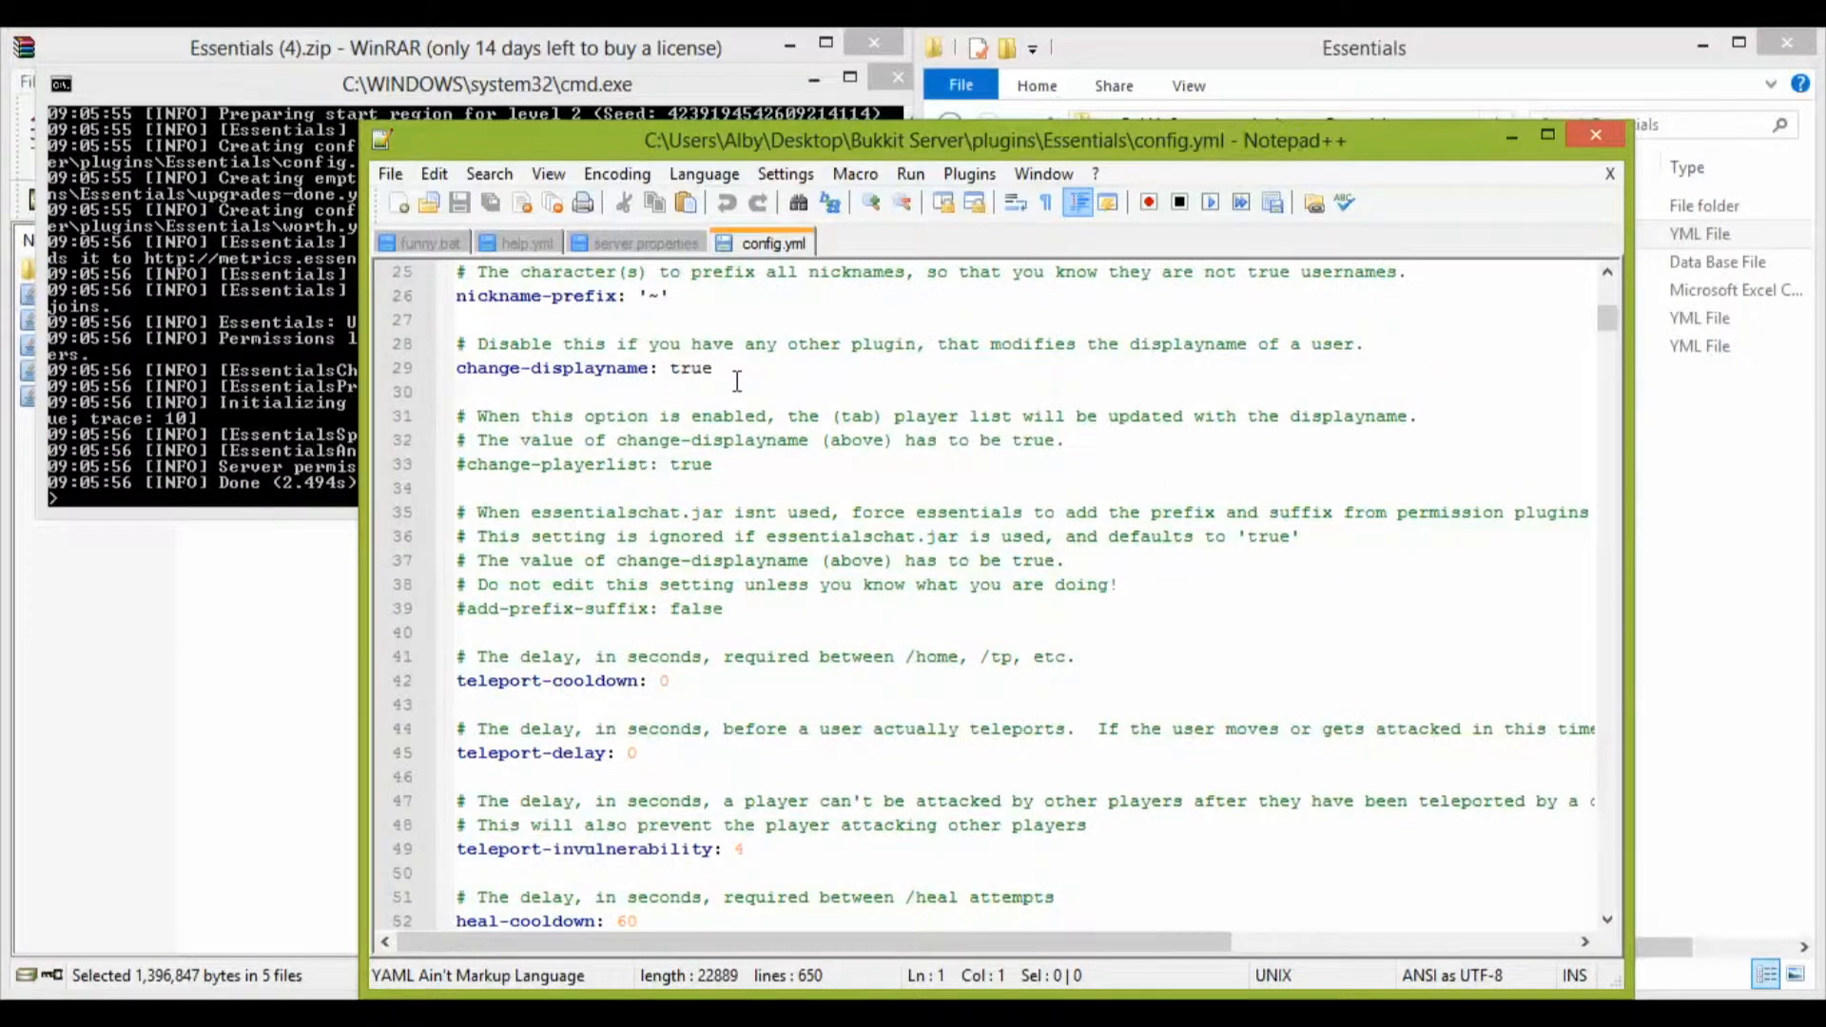
pyautogui.scroll(-12, 737, 381)
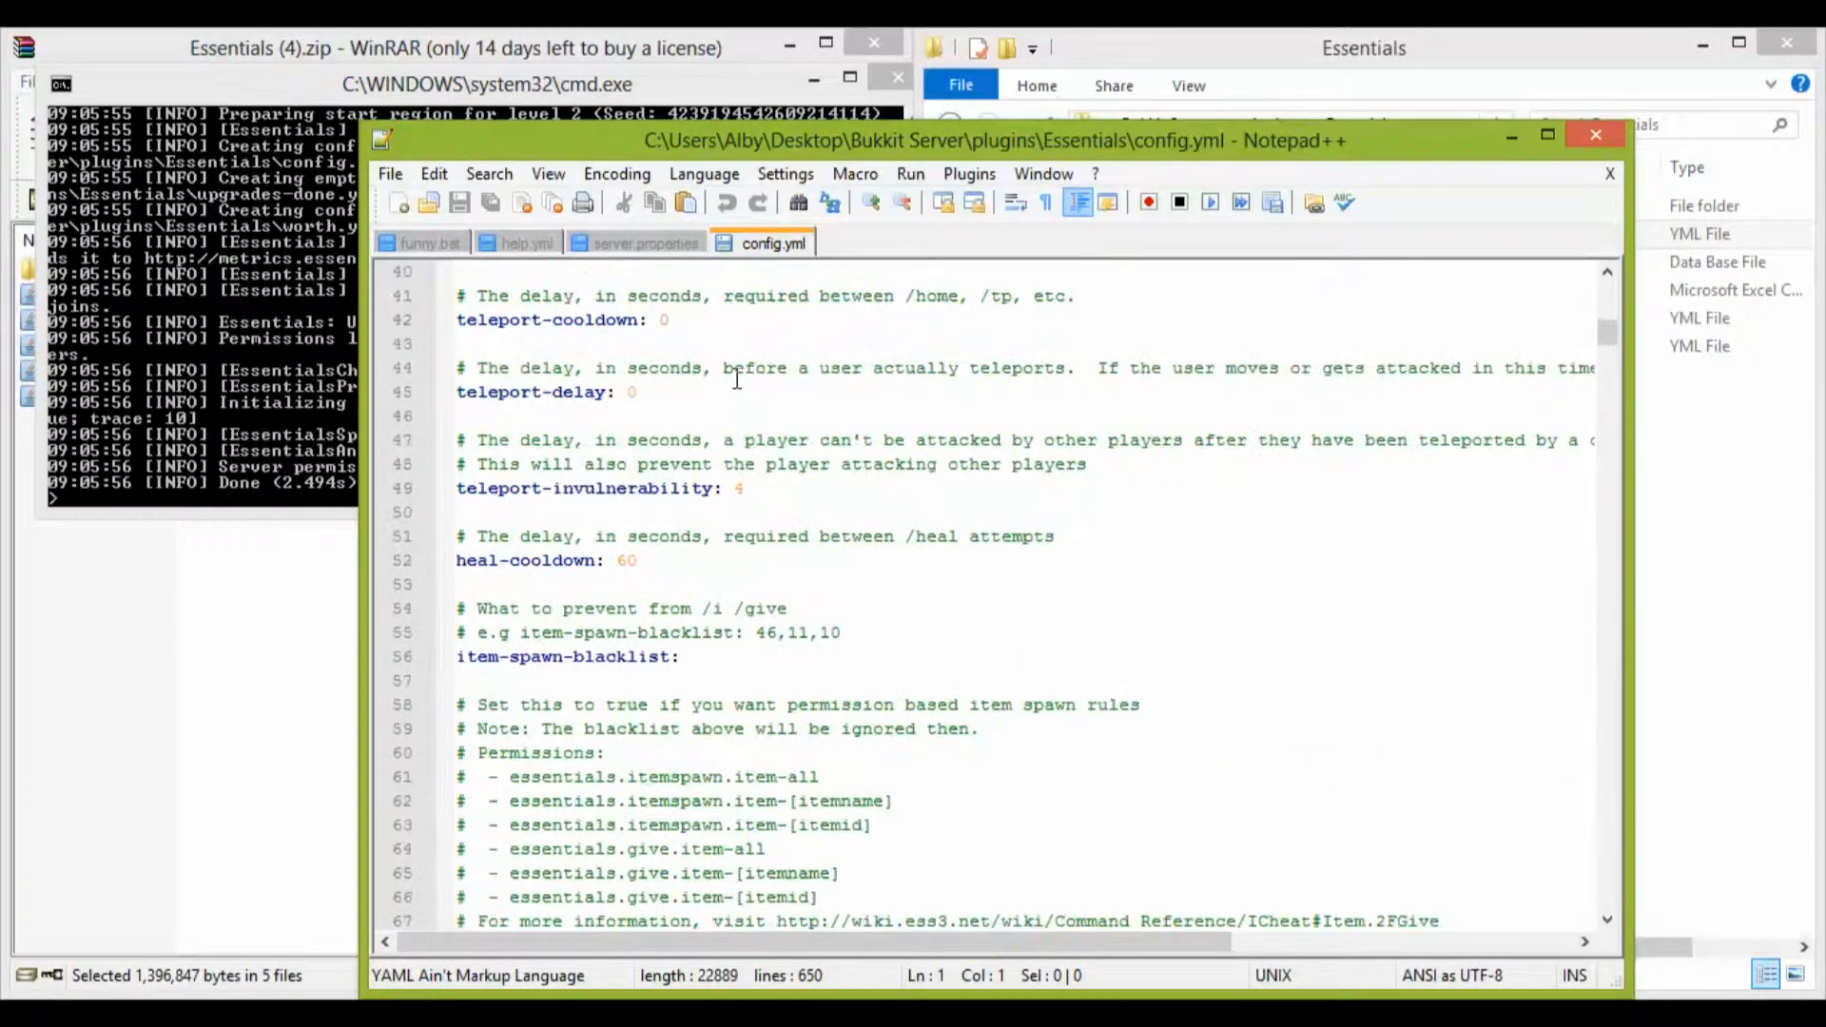
pyautogui.scroll(4, 734, 375)
pyautogui.scroll(-10, 734, 376)
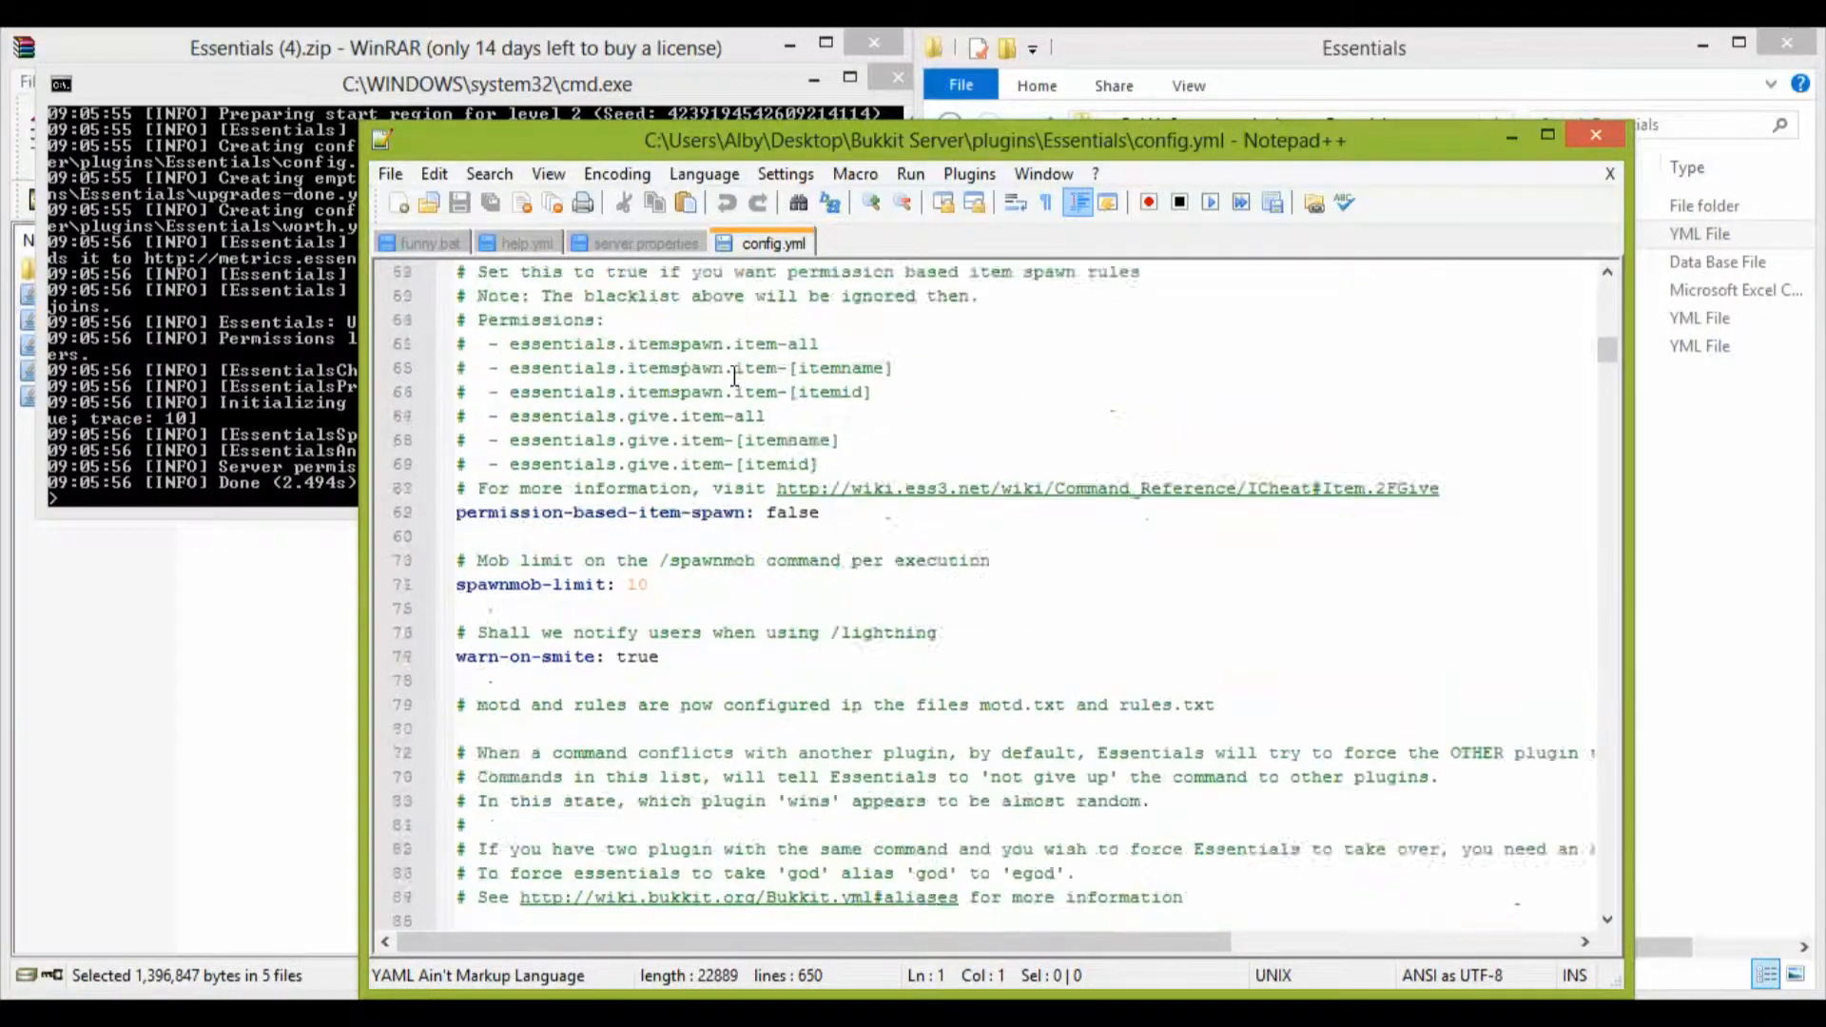
pyautogui.scroll(-20, 734, 376)
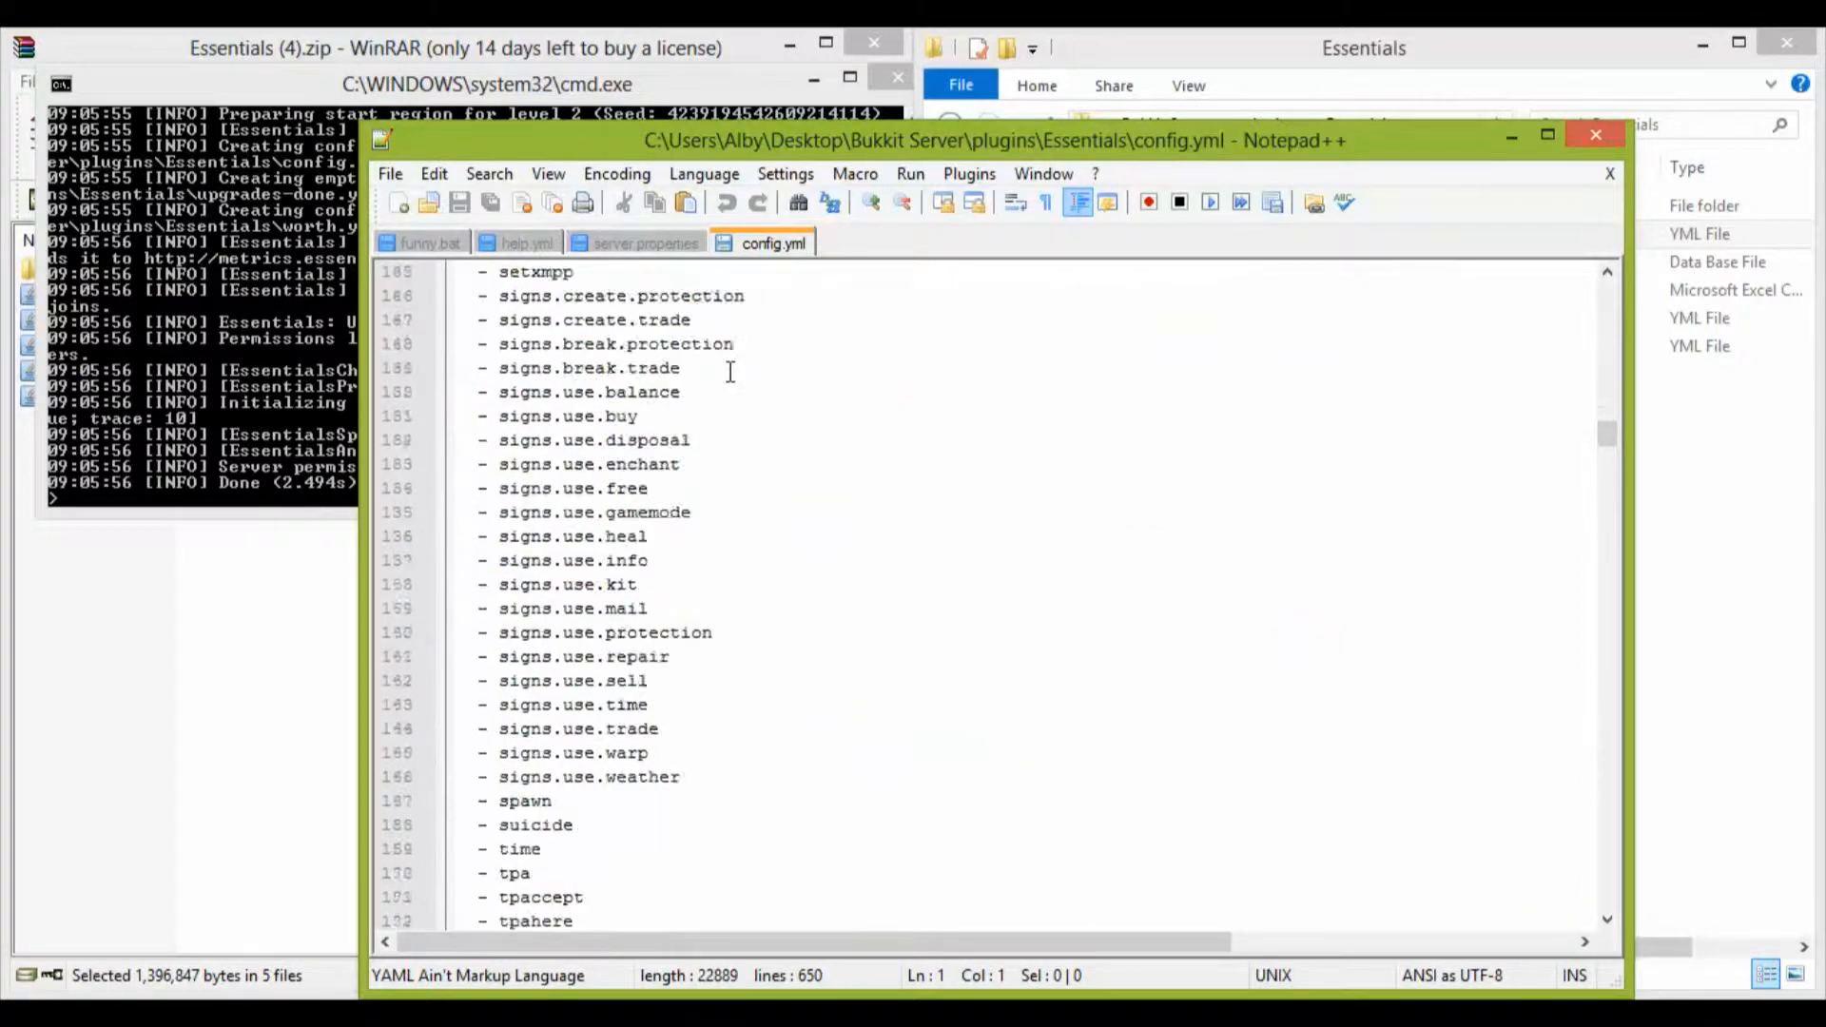
pyautogui.scroll(6, 726, 361)
pyautogui.scroll(-20, 726, 362)
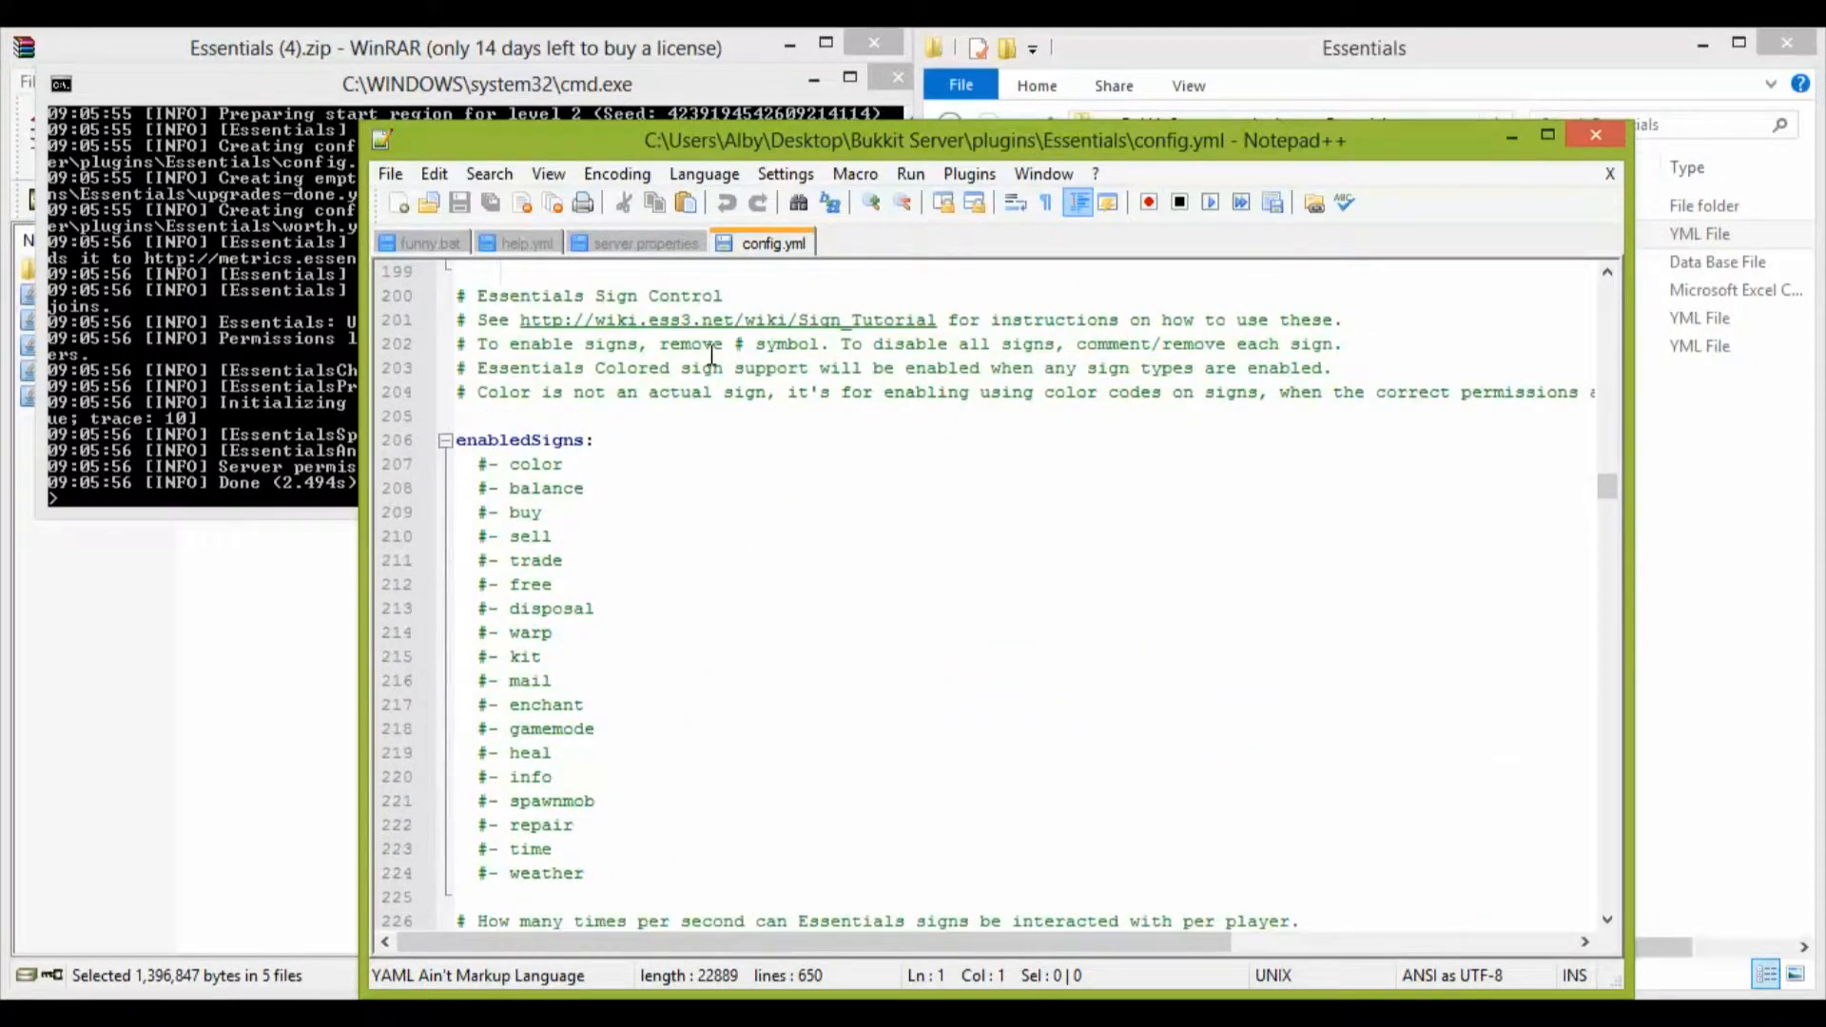
pyautogui.scroll(-4, 661, 290)
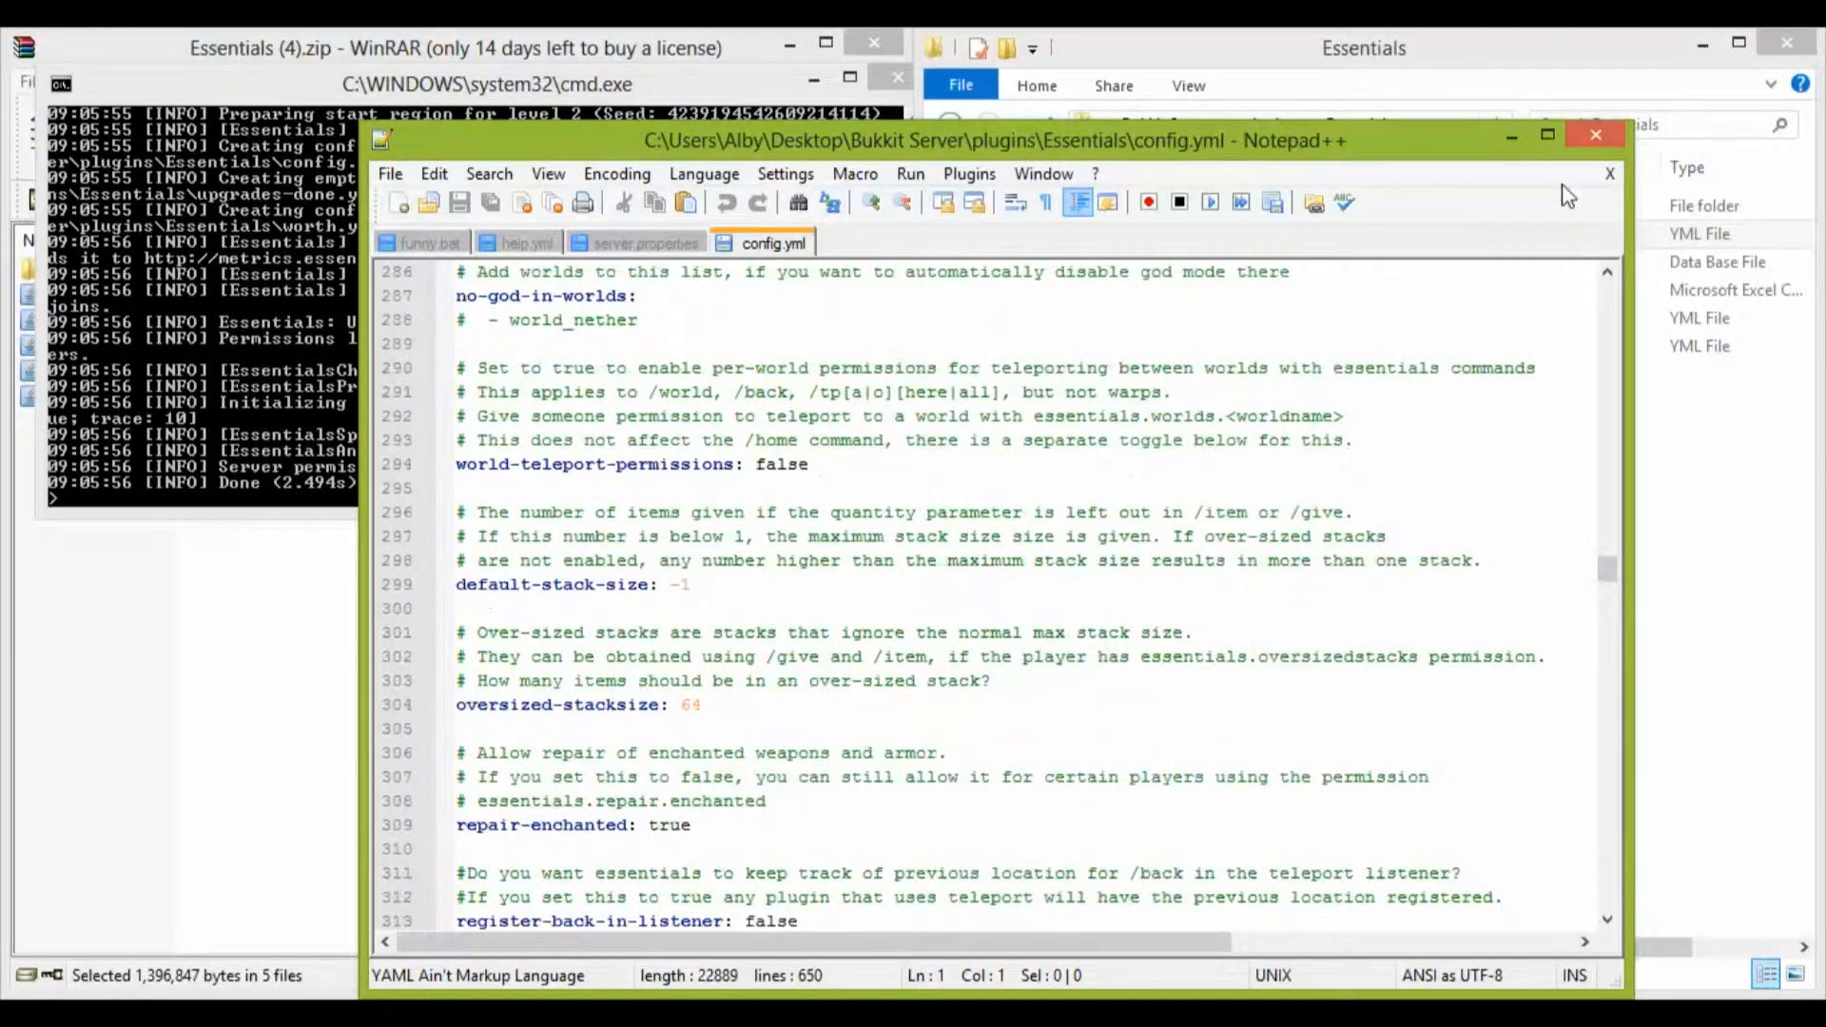
pyautogui.click(1596, 134)
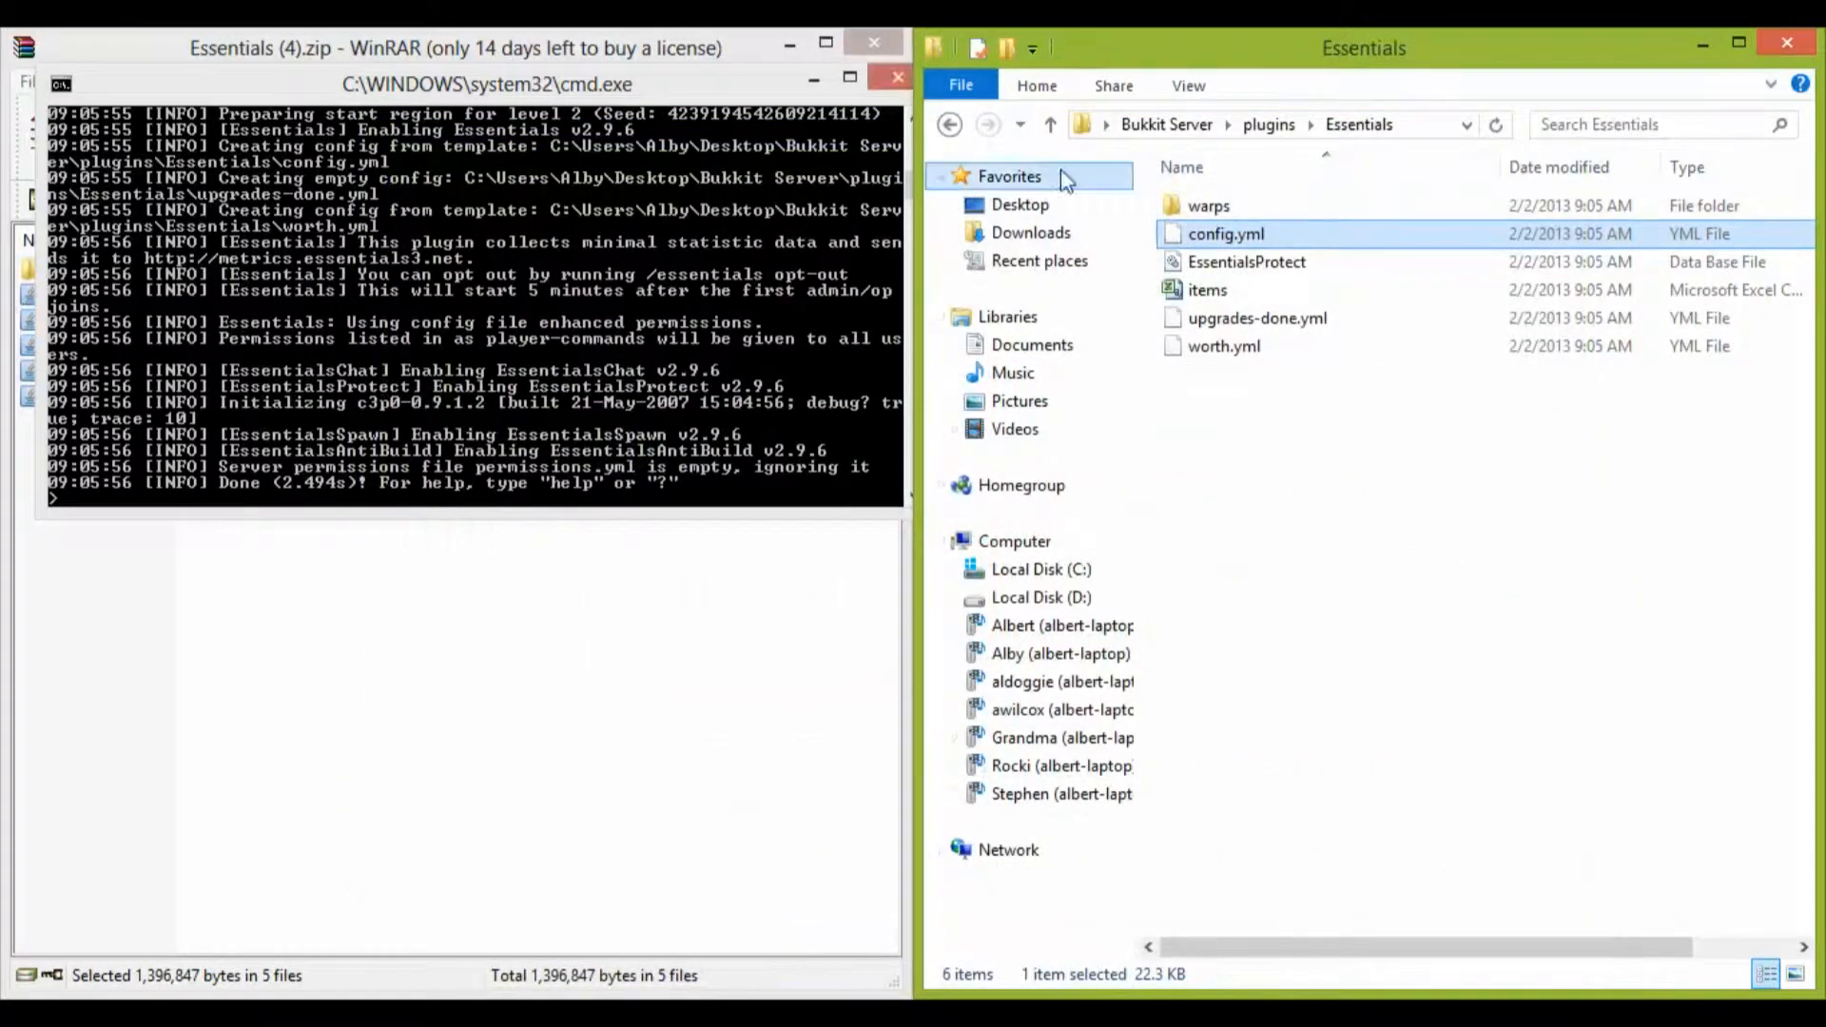
# Step: Stop the running server with the stop command in its console and dismiss the console window
pyautogui.moveTo(776, 92); pyautogui.dragTo(826, 281)
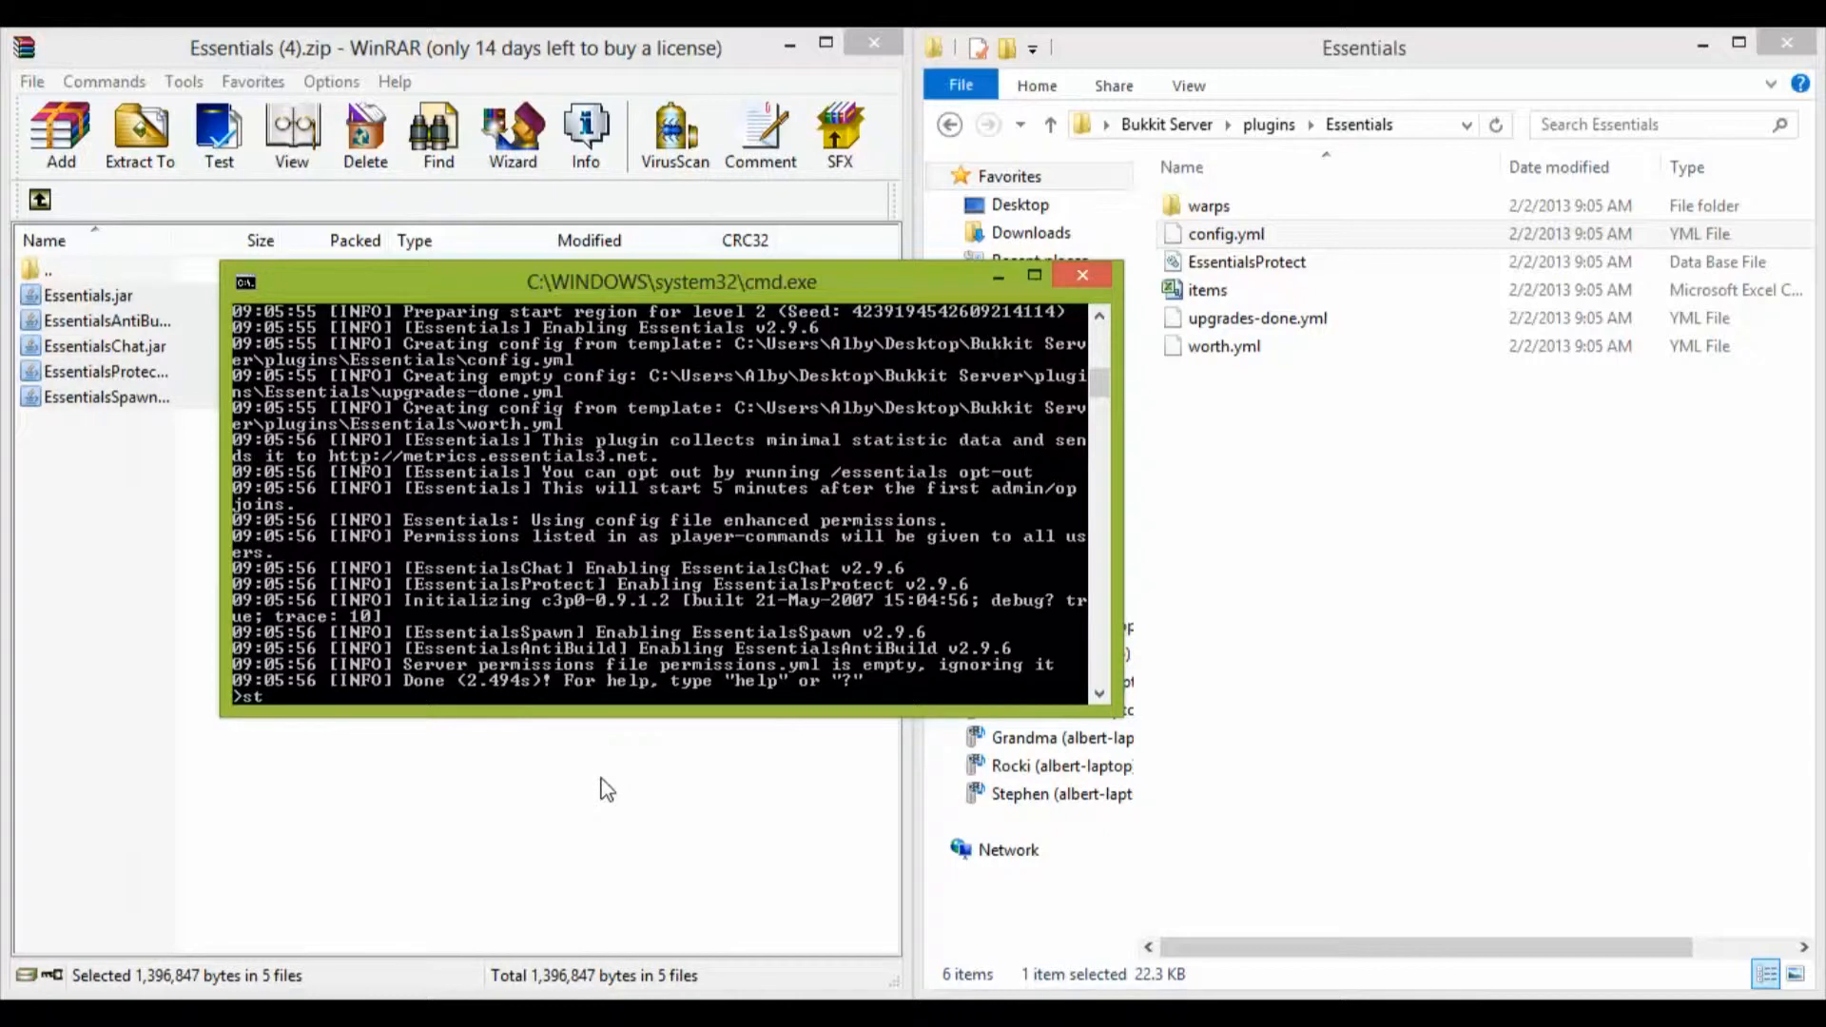
pyautogui.press('Return')
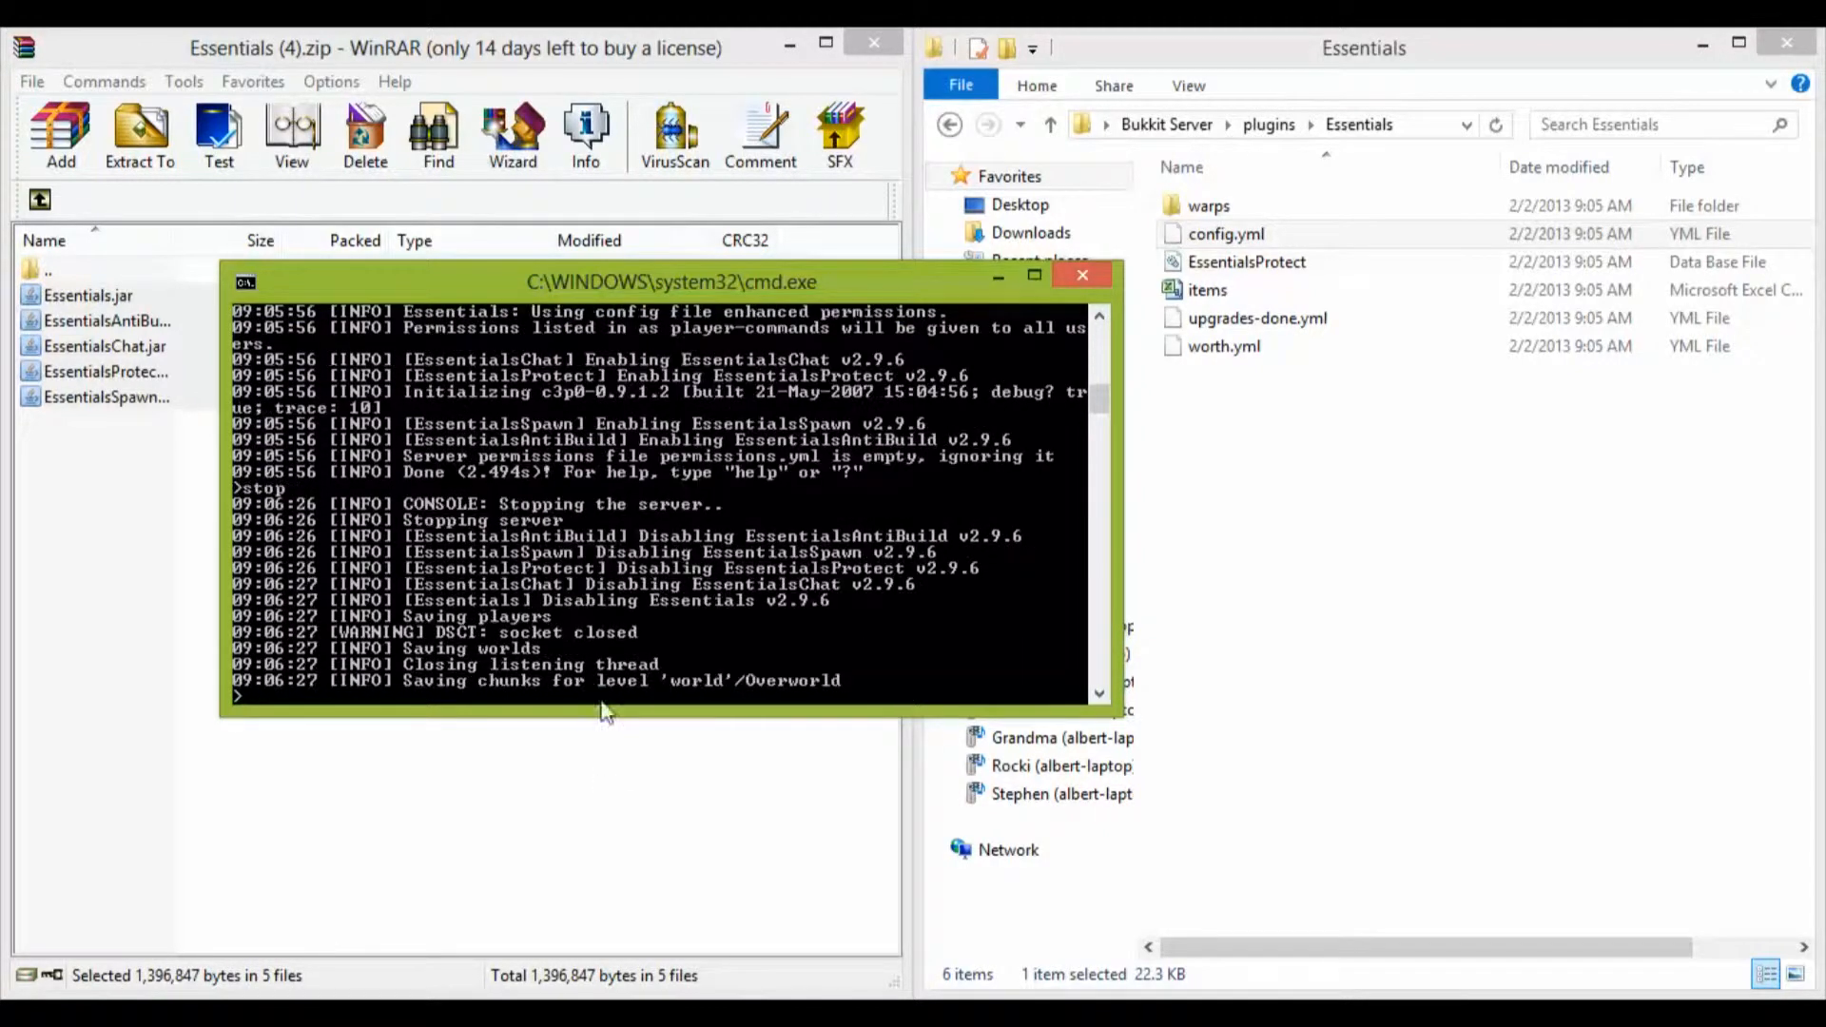
pyautogui.press('Return')
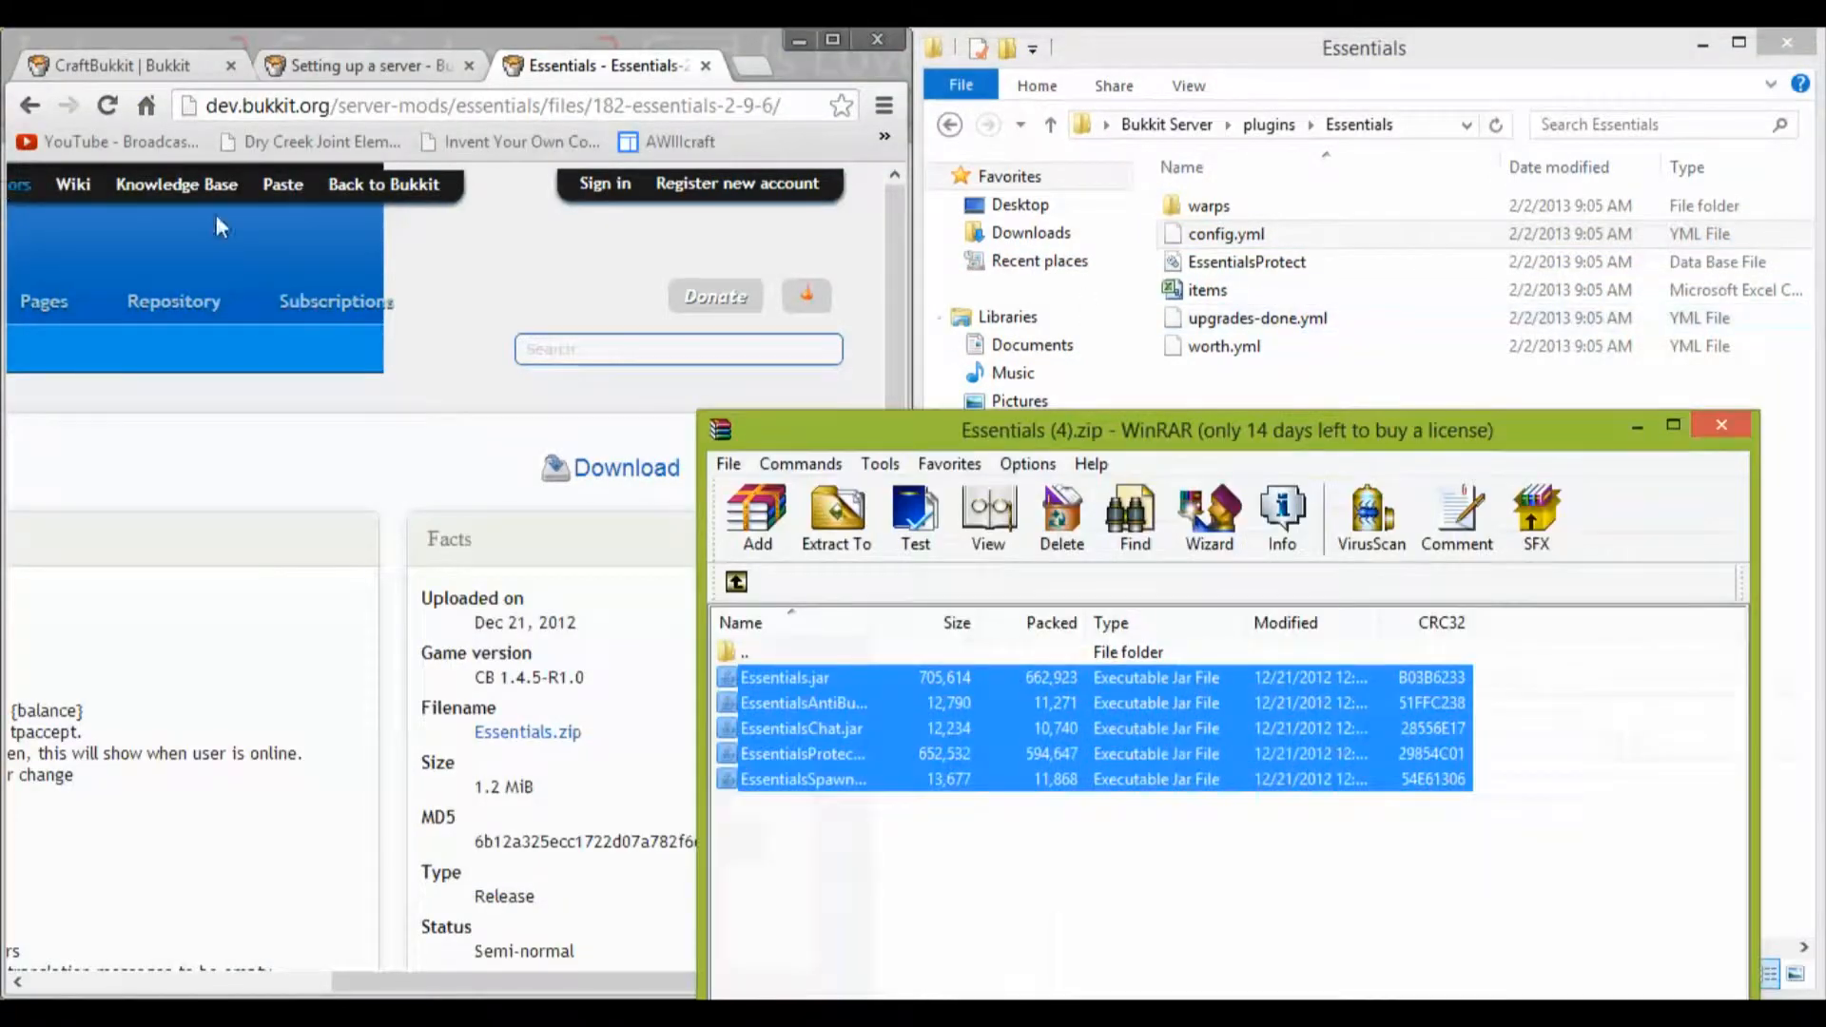
pyautogui.moveTo(945, 430); pyautogui.dragTo(1822, 409)
pyautogui.moveTo(1310, 63); pyautogui.dragTo(2, 59)
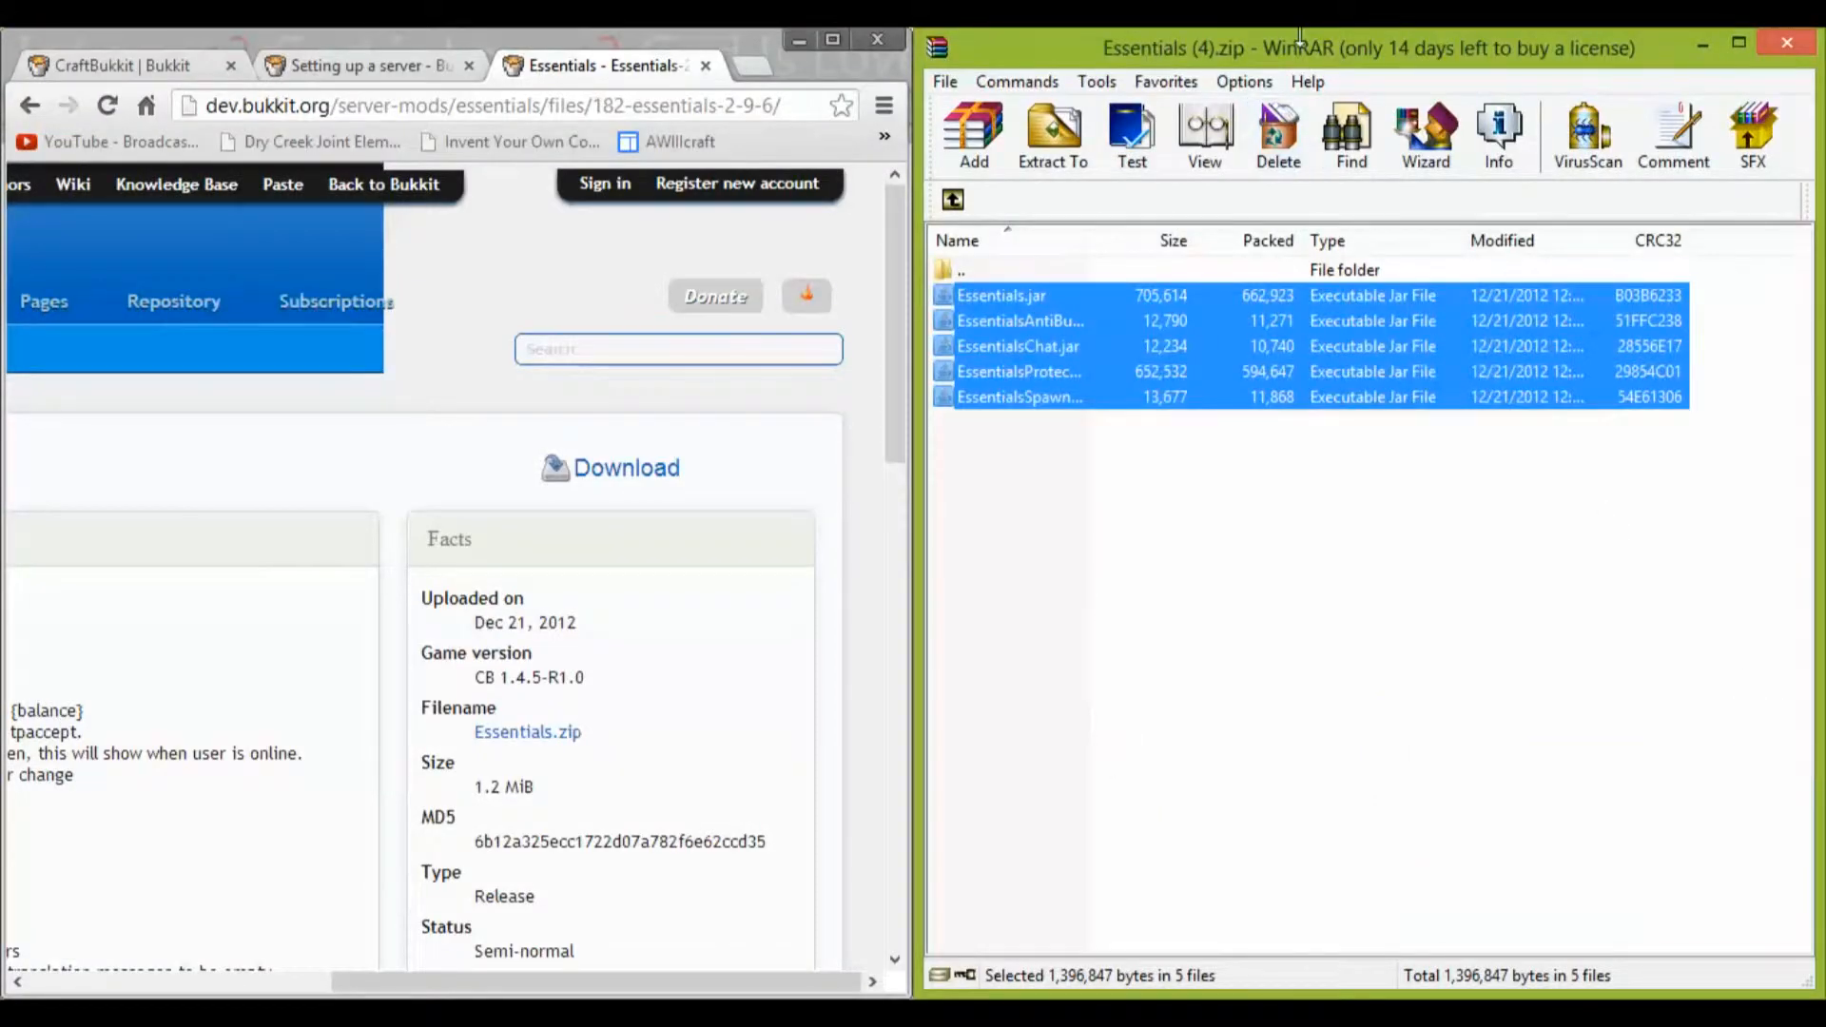
pyautogui.moveTo(1294, 47); pyautogui.dragTo(3, 40)
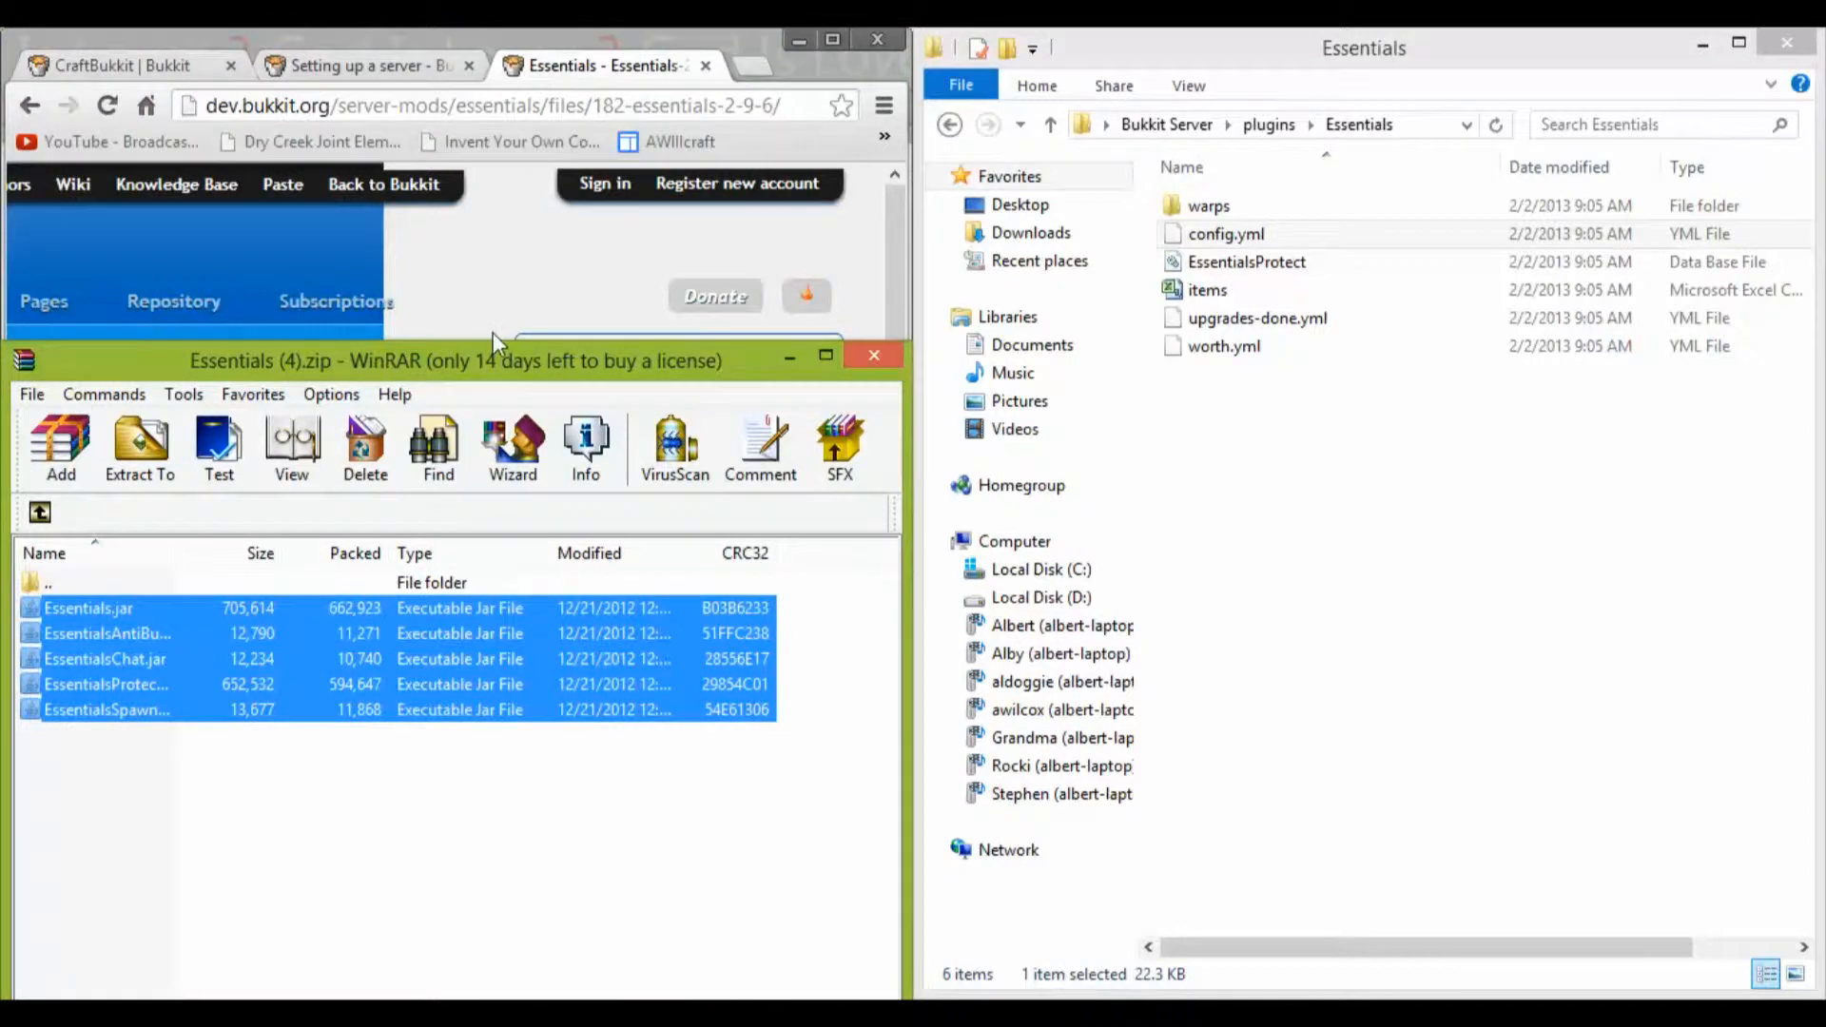
pyautogui.moveTo(451, 373); pyautogui.dragTo(1822, 656)
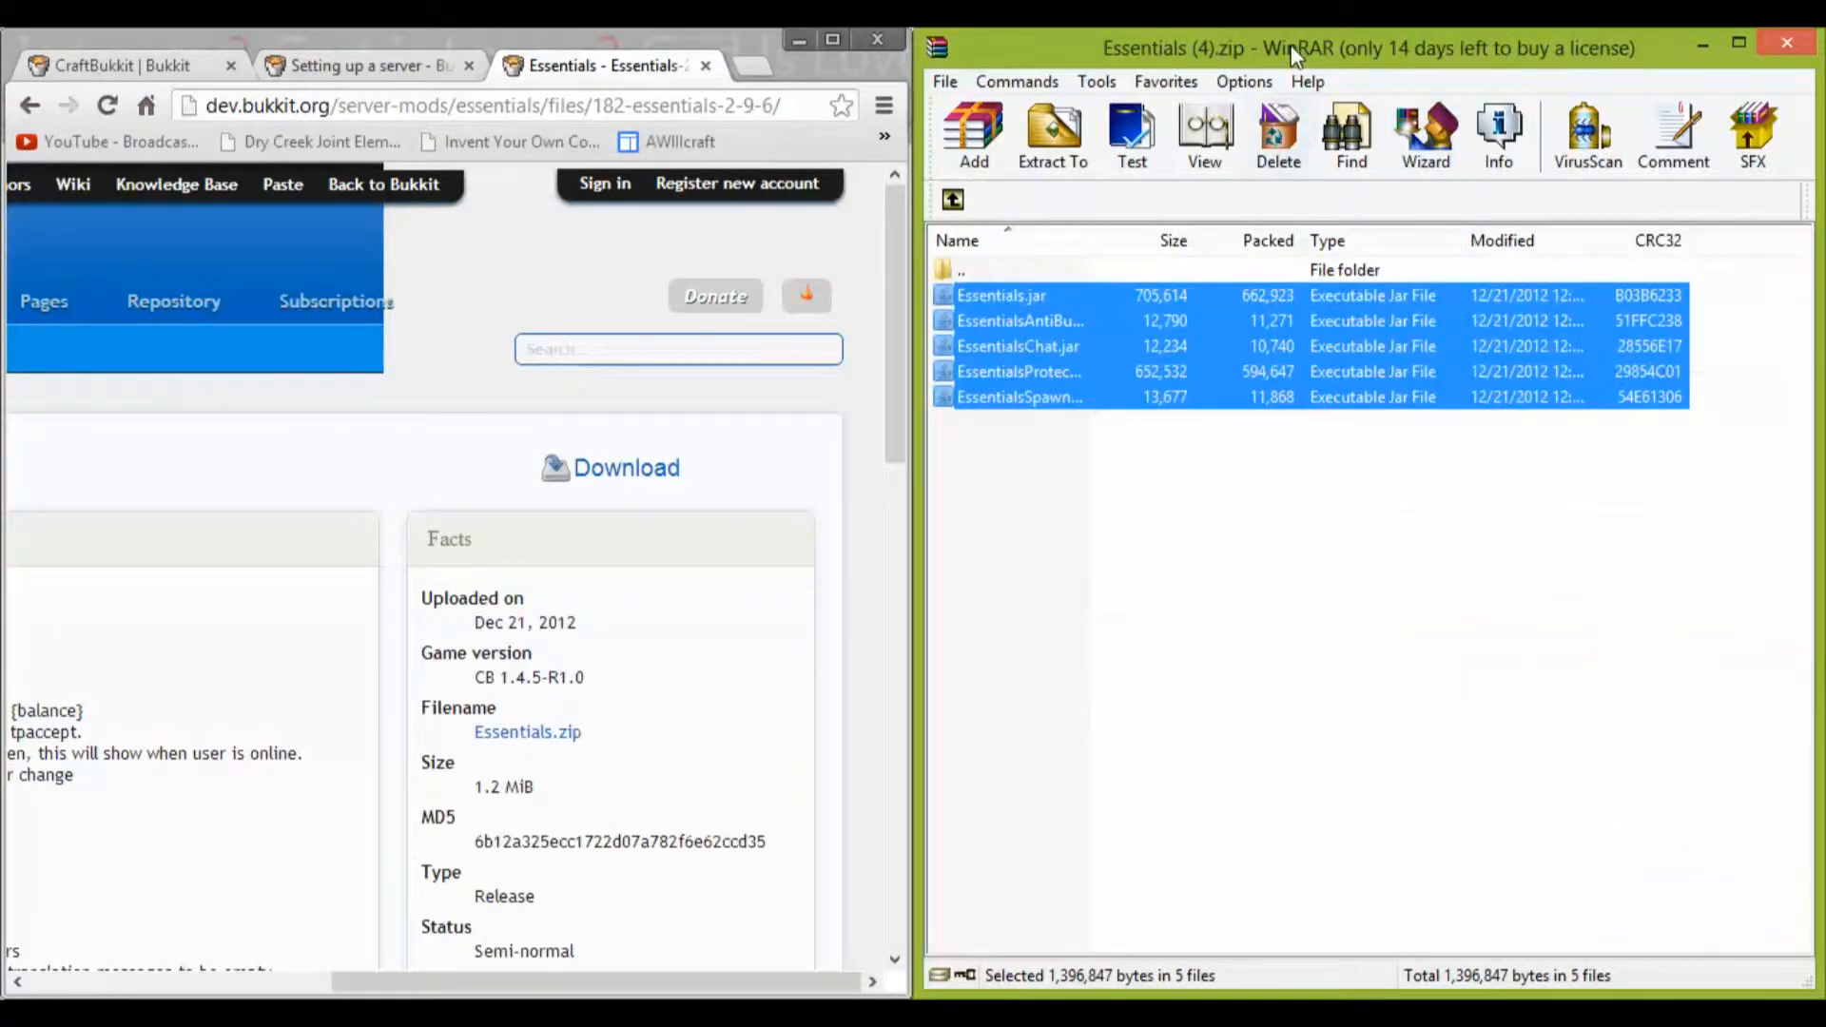
pyautogui.moveTo(1298, 42); pyautogui.dragTo(5, 40)
pyautogui.moveTo(409, 42); pyautogui.dragTo(1822, 42)
pyautogui.moveTo(1339, 63); pyautogui.dragTo(5, 40)
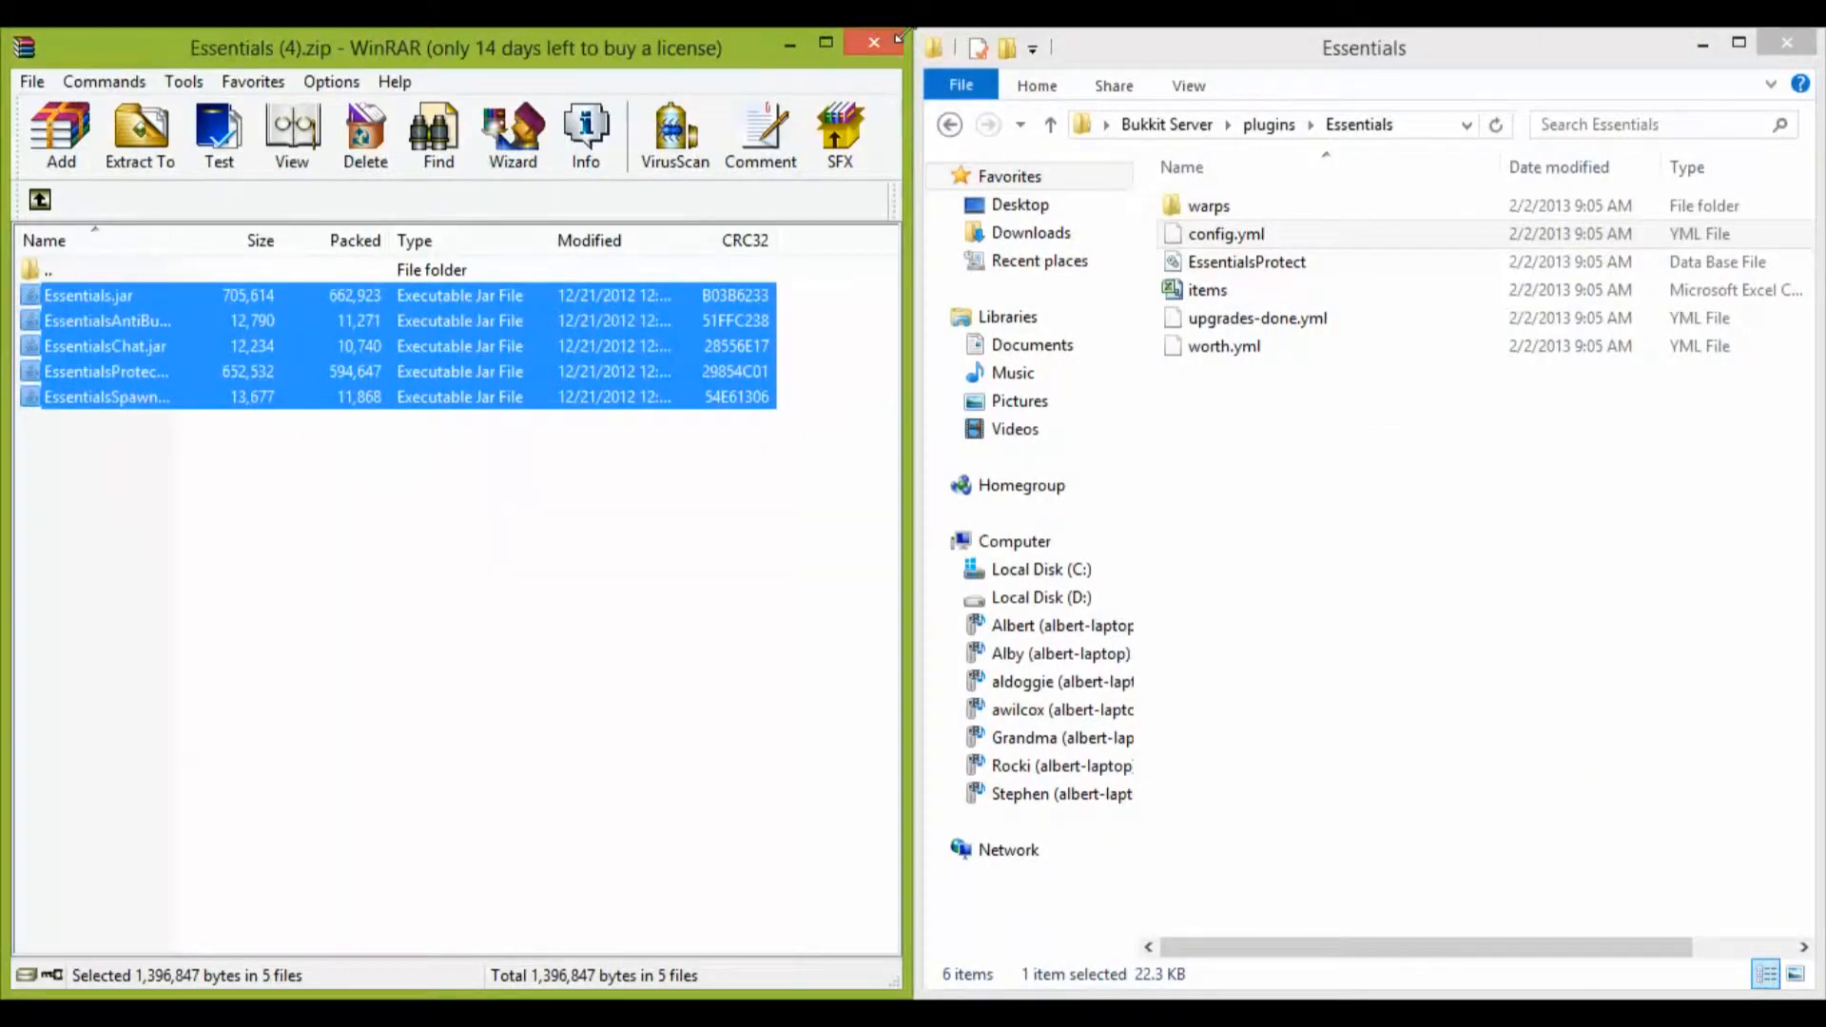
pyautogui.moveTo(906, 36); pyautogui.dragTo(5, 40)
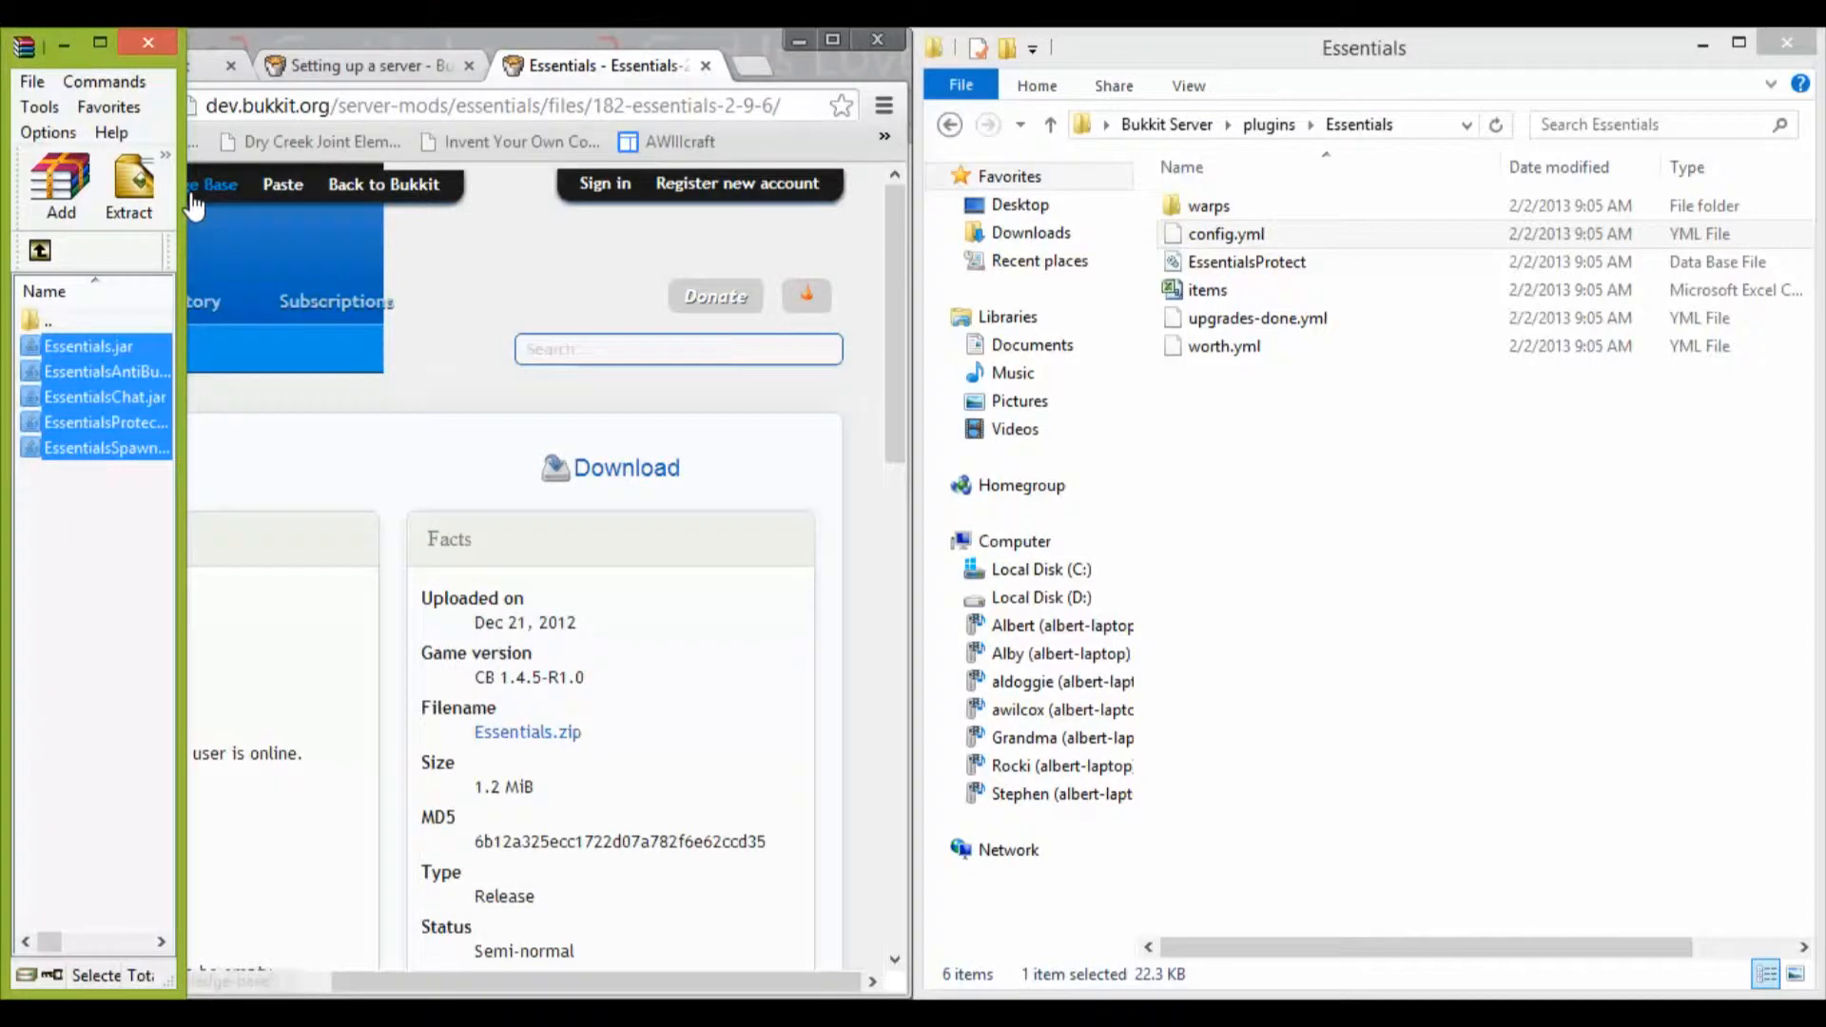
pyautogui.moveTo(185, 205); pyautogui.dragTo(1816, 277)
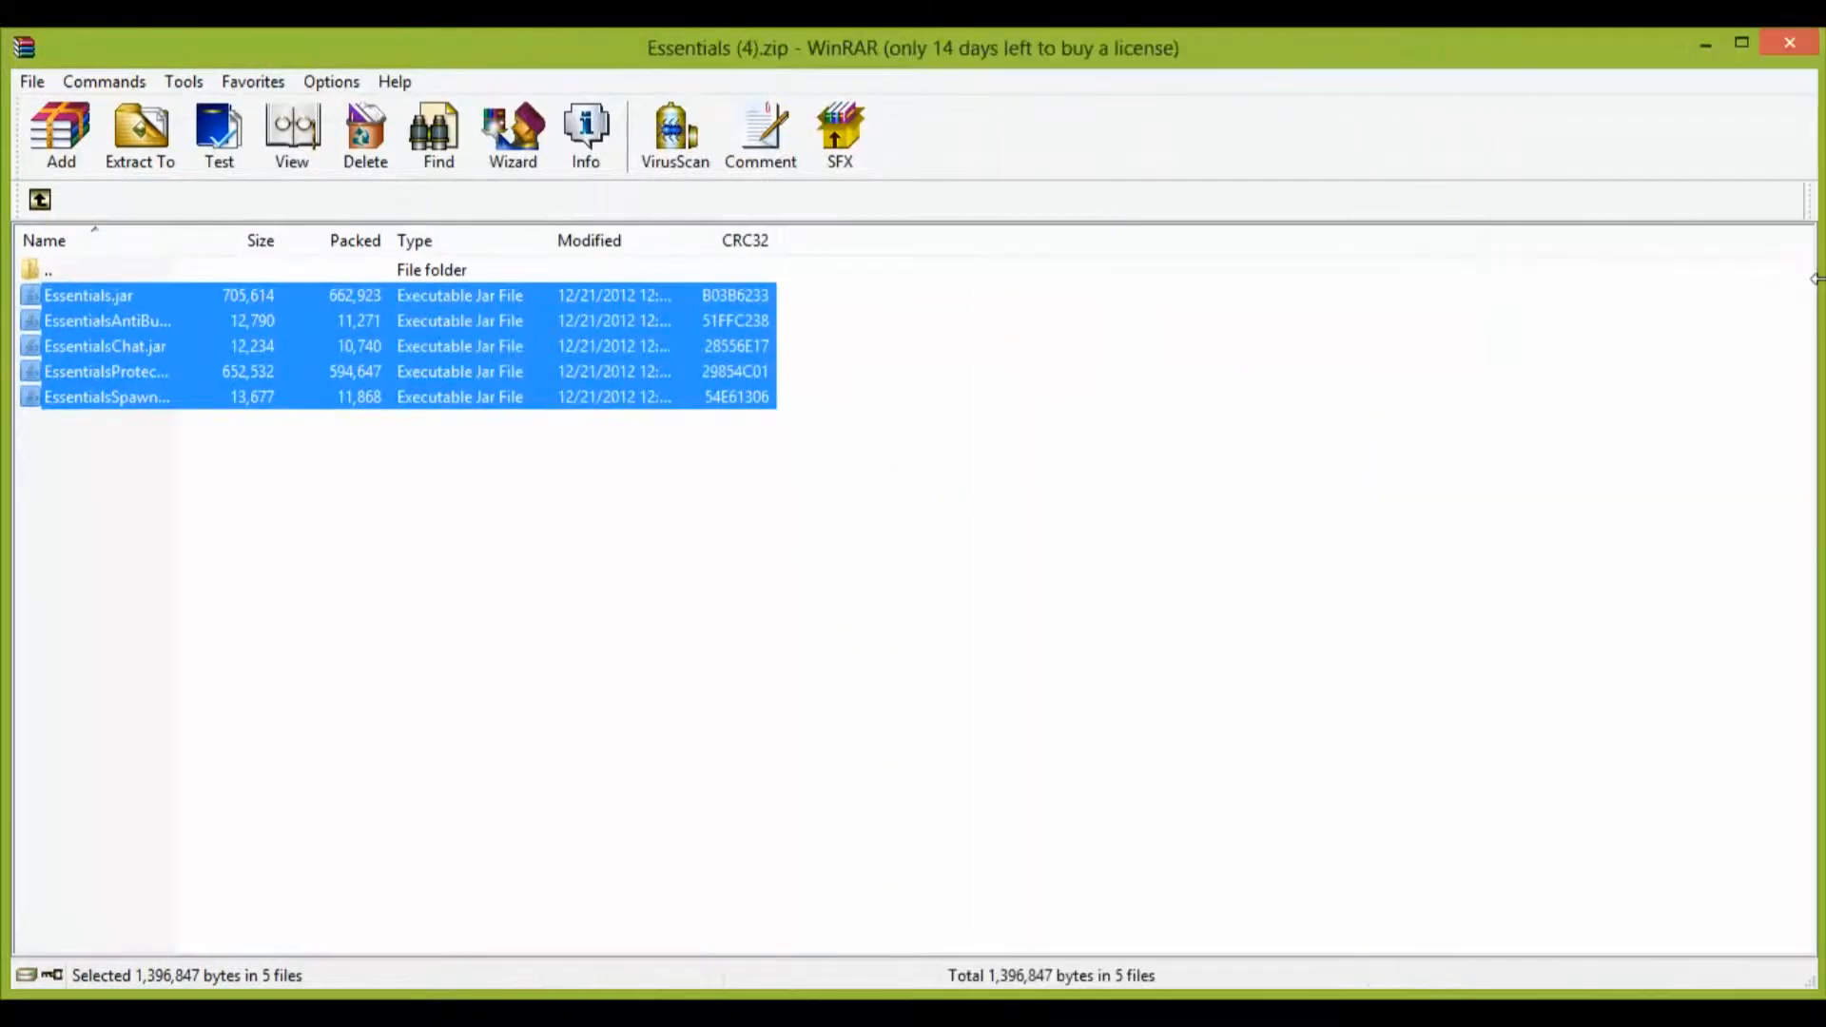
pyautogui.click(1742, 43)
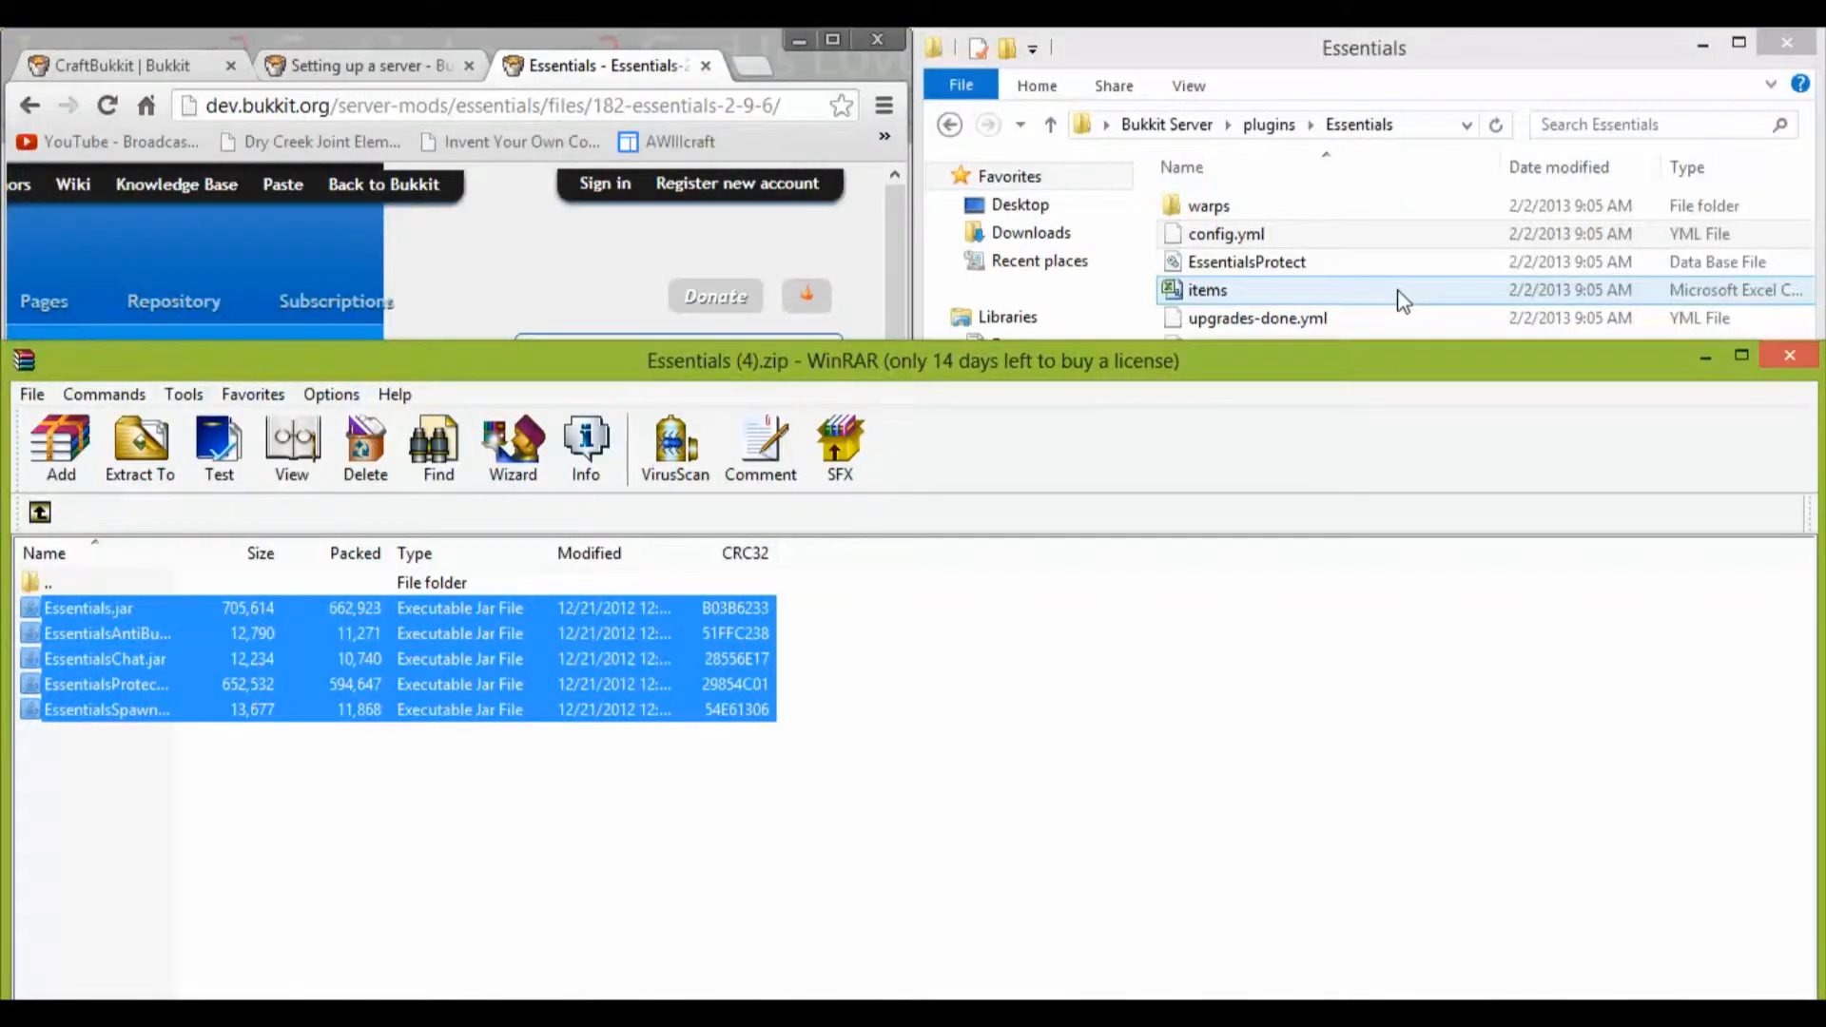
pyautogui.moveTo(1351, 375); pyautogui.dragTo(1349, 27)
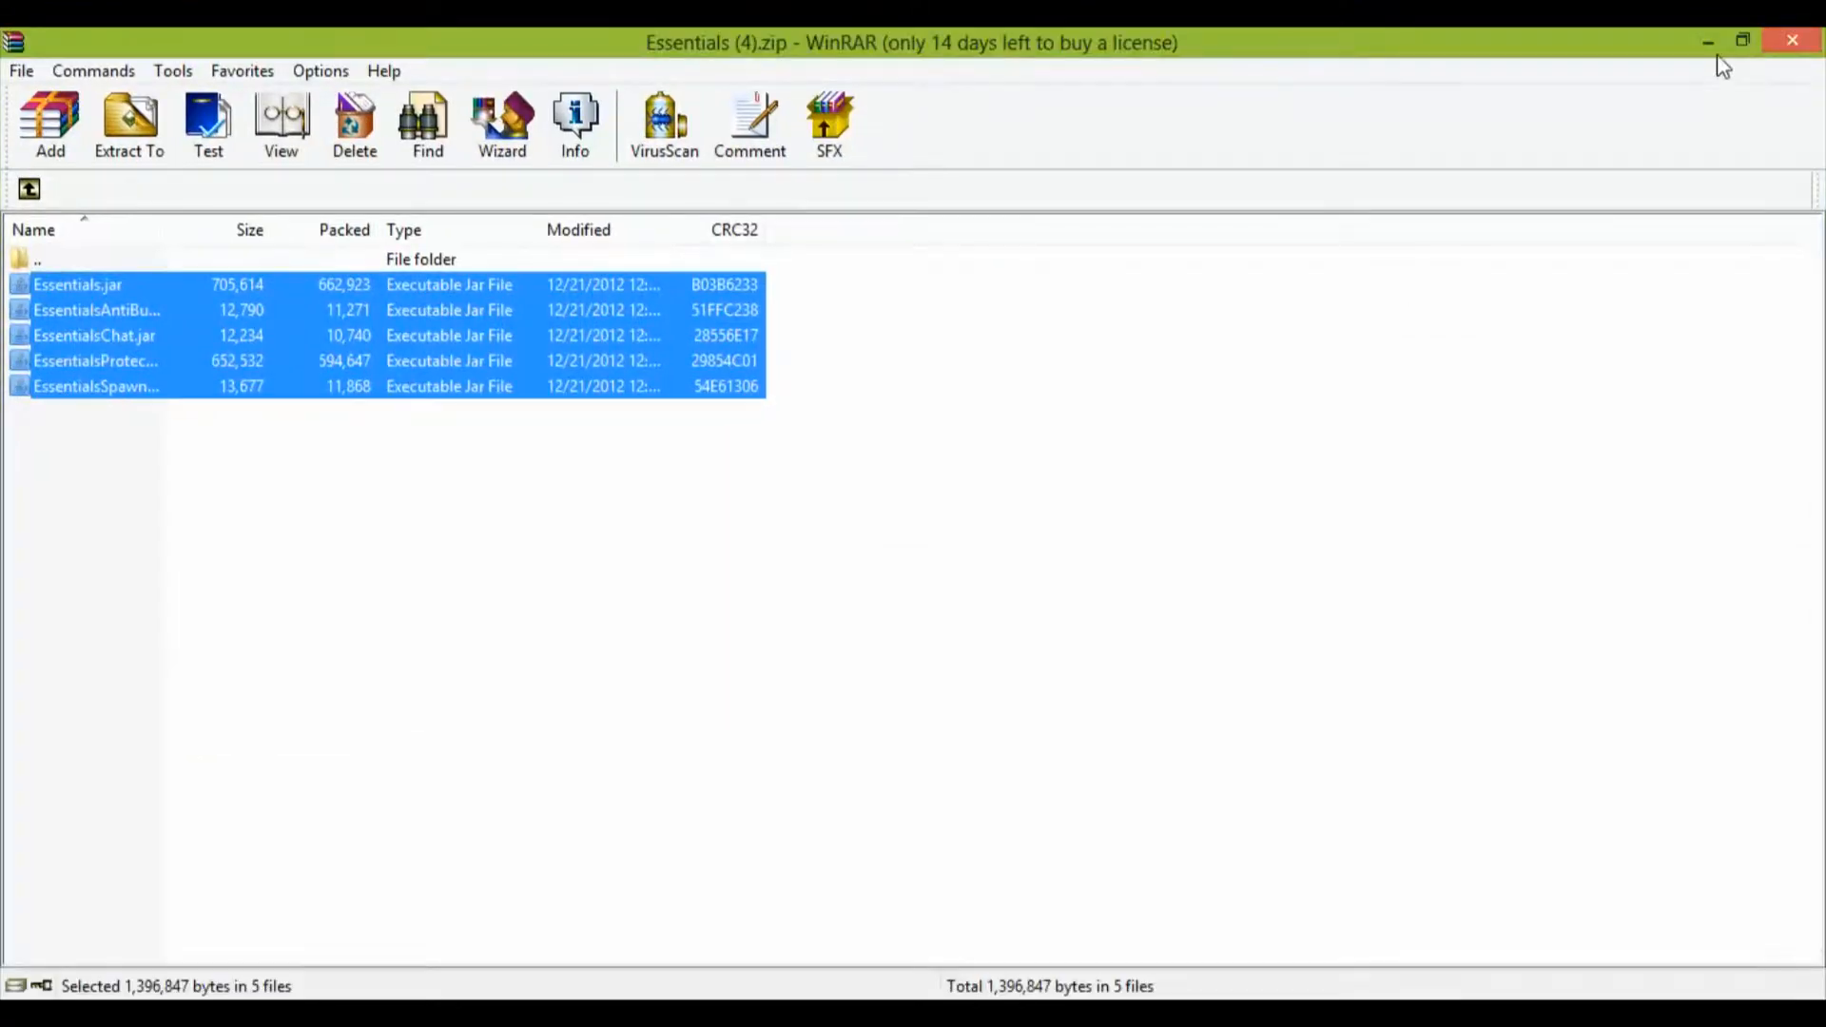
pyautogui.click(1741, 43)
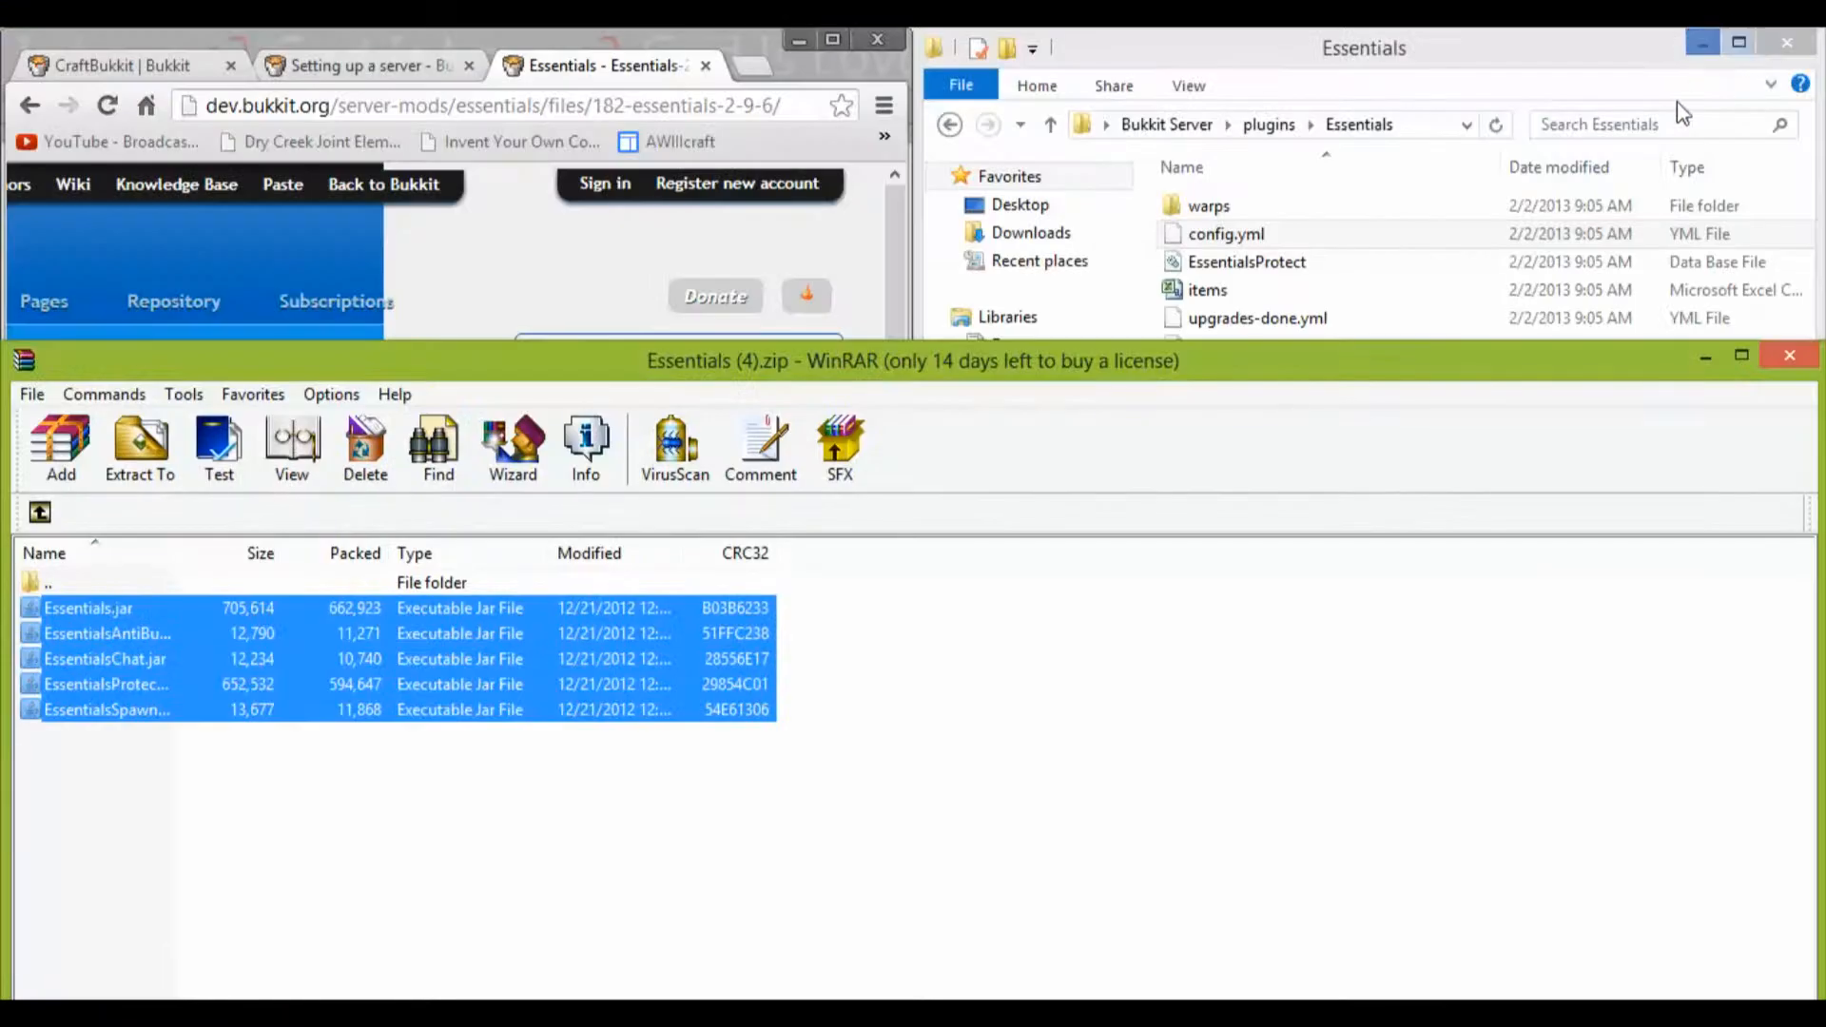
pyautogui.click(1704, 360)
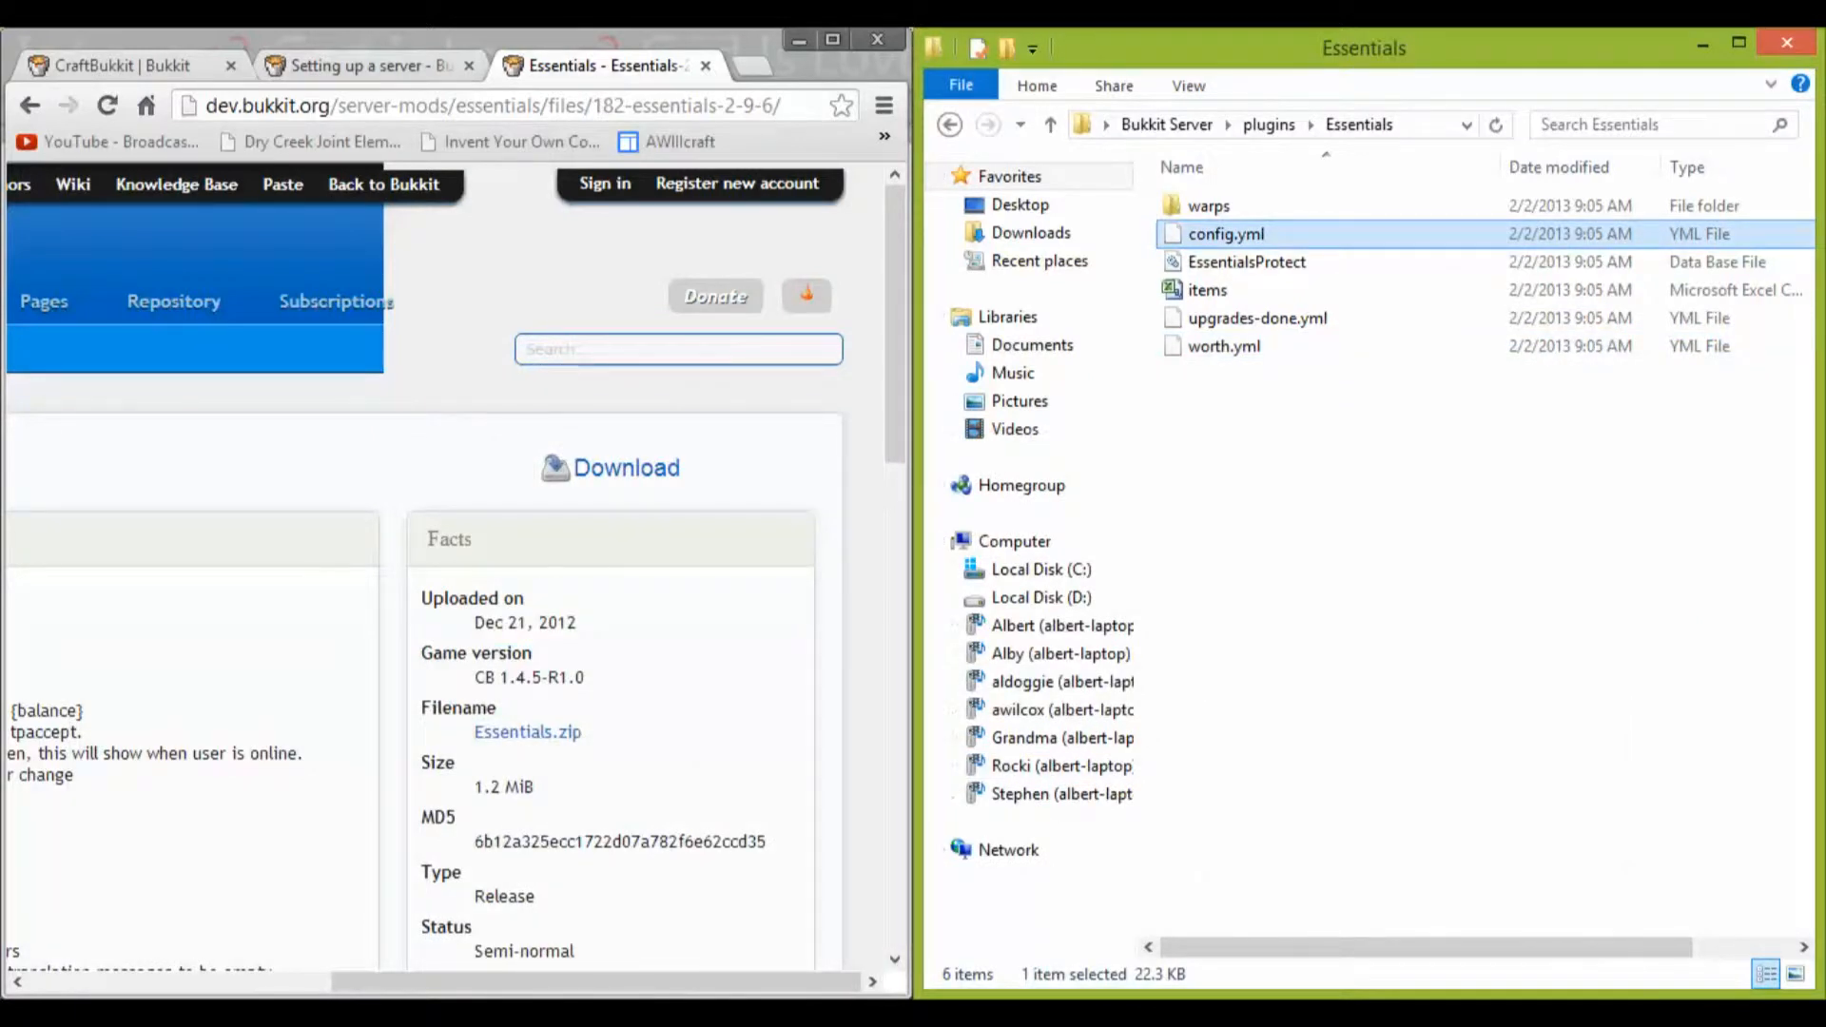
pyautogui.click(188, 1006)
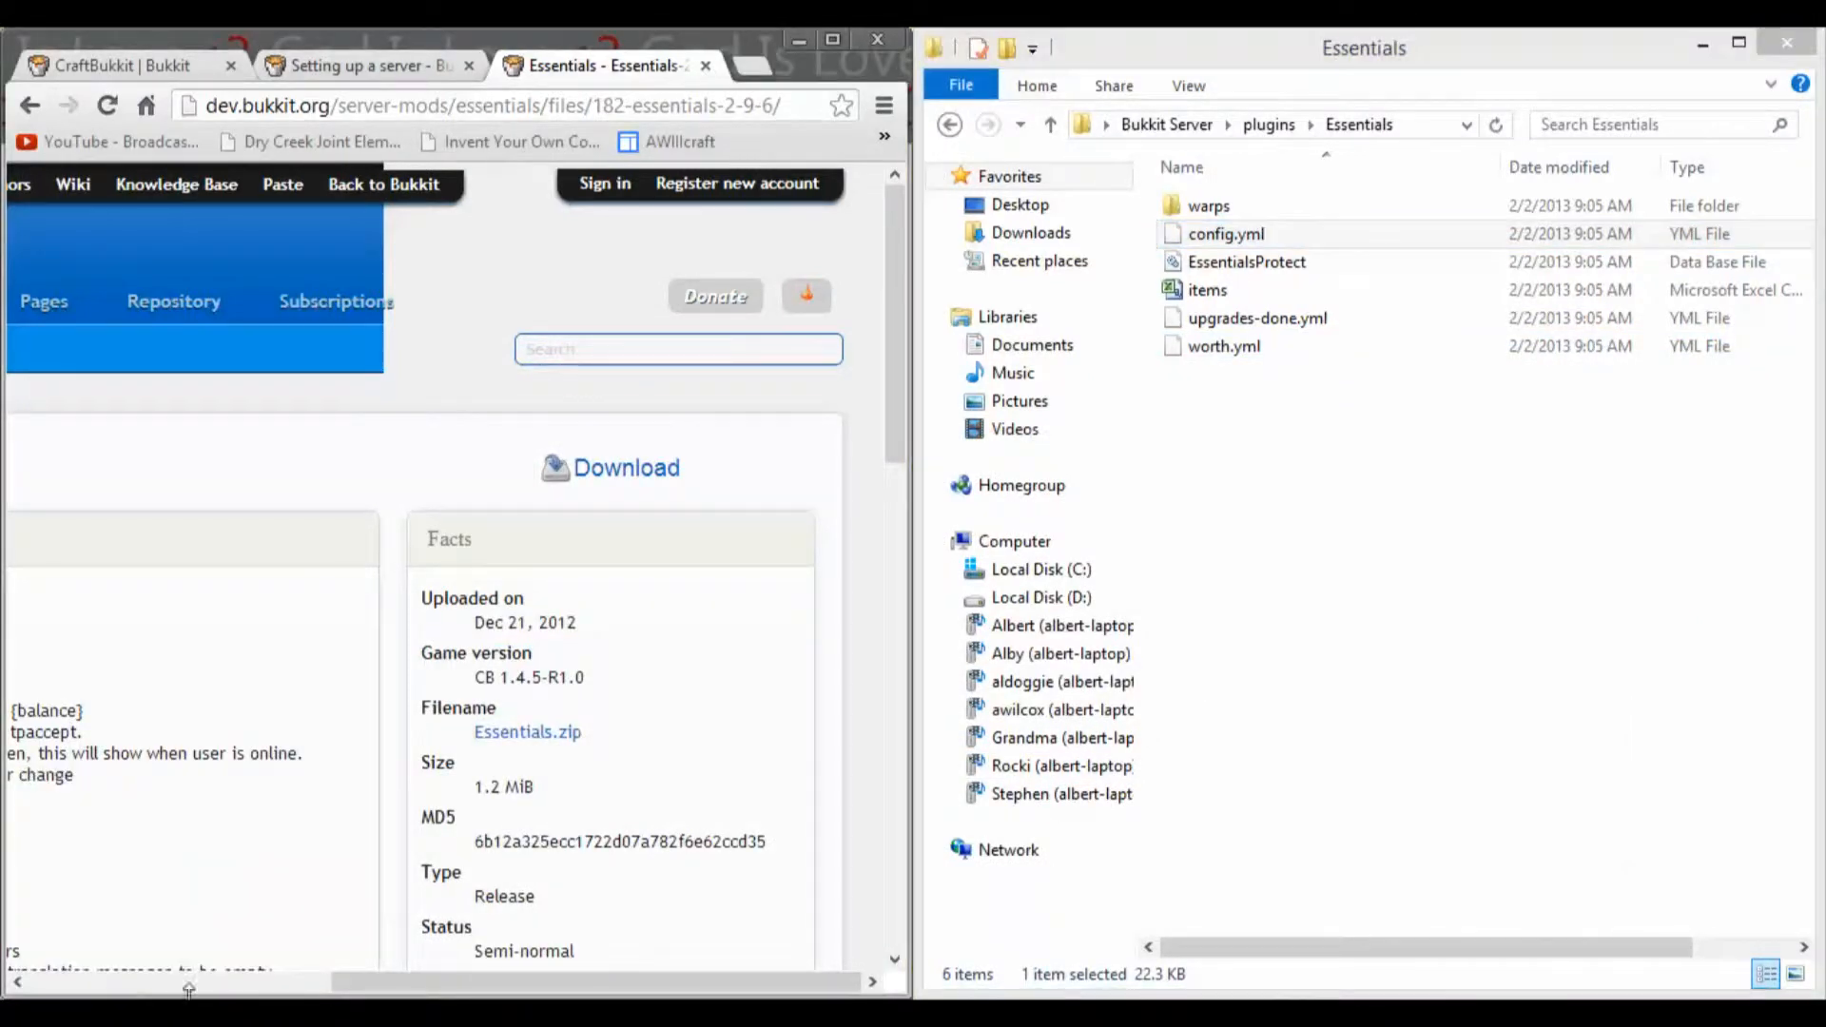
pyautogui.click(1364, 37)
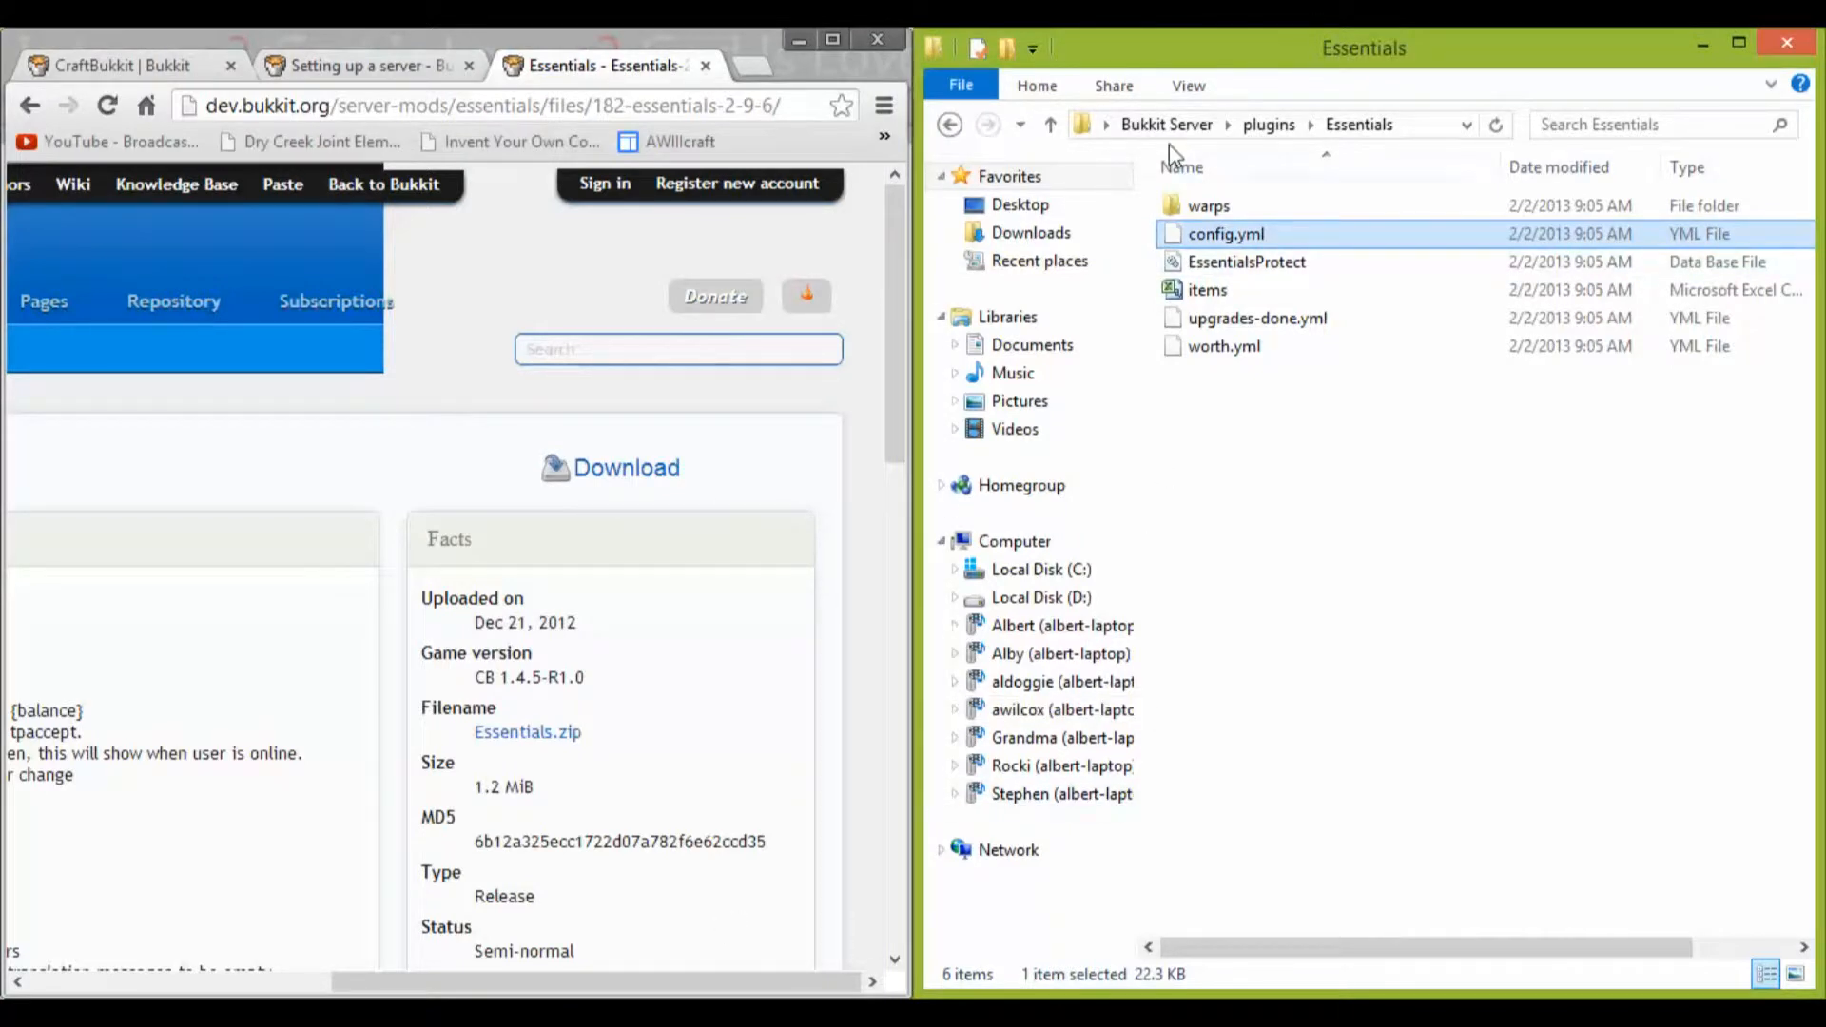
# Step: Close the Essentials archive in WinRAR and show the desktop
pyautogui.click(580, 1006)
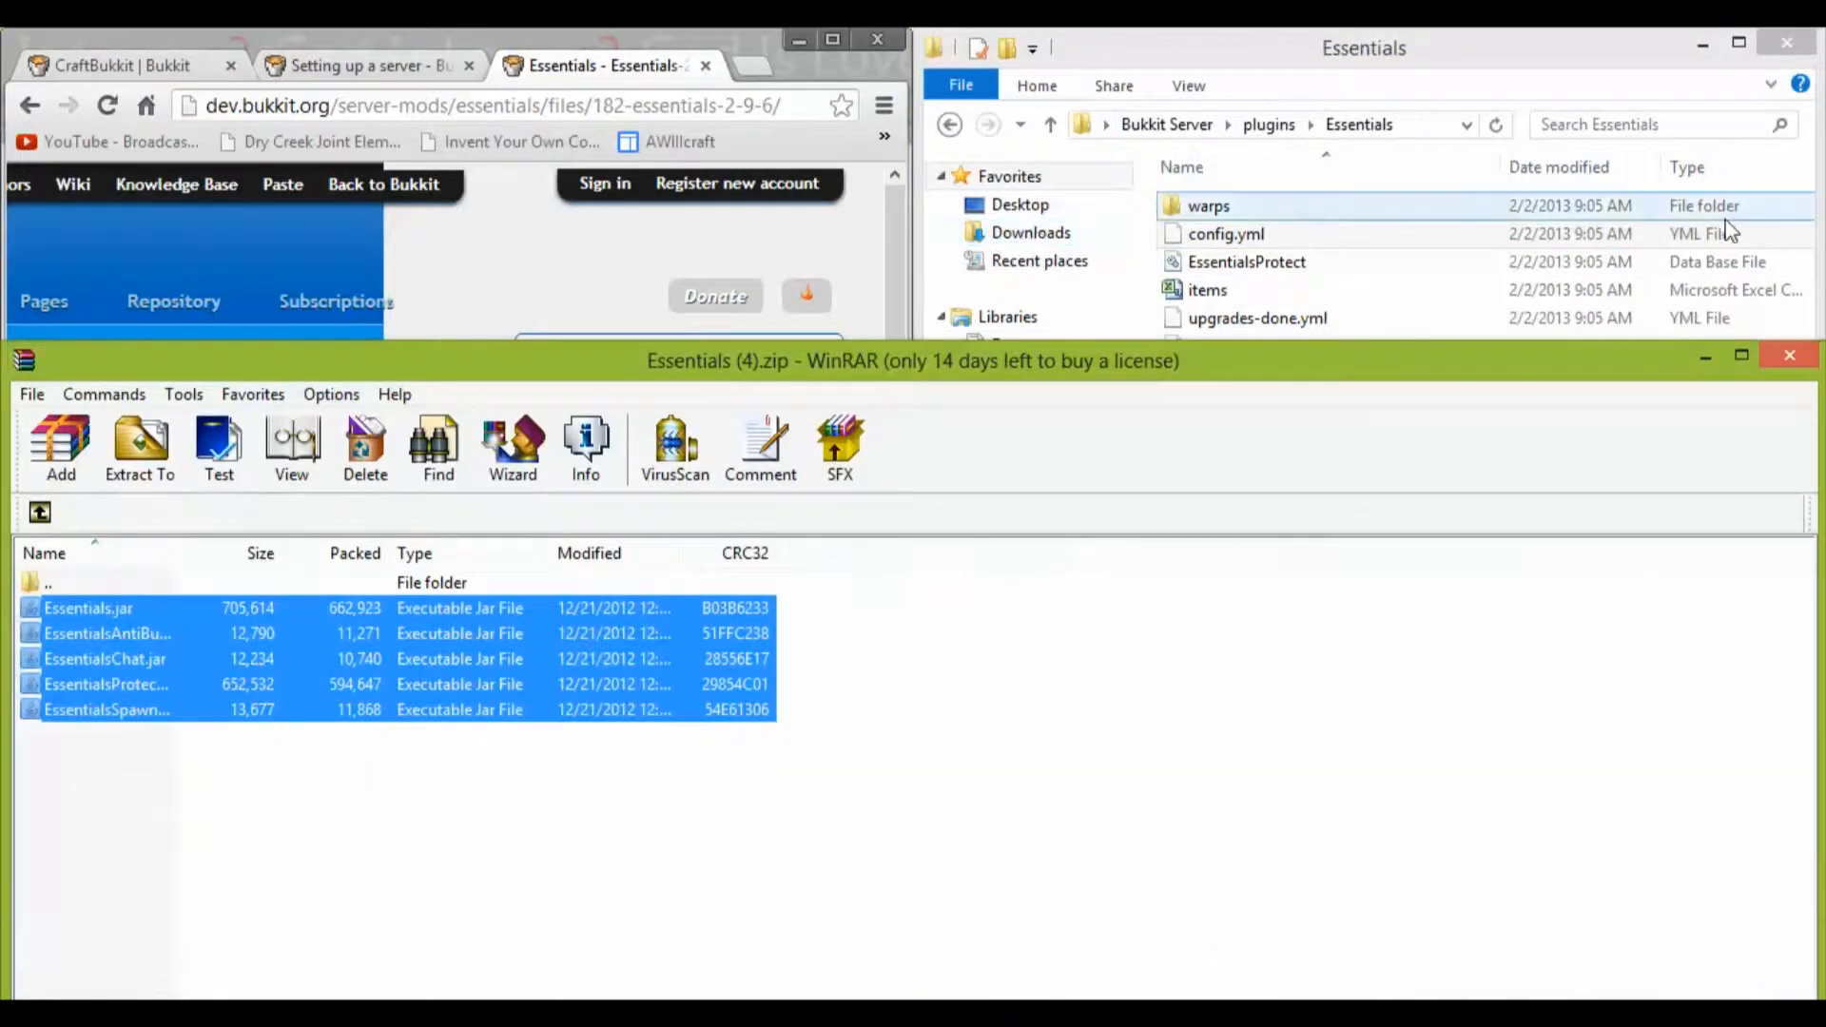
pyautogui.click(1802, 361)
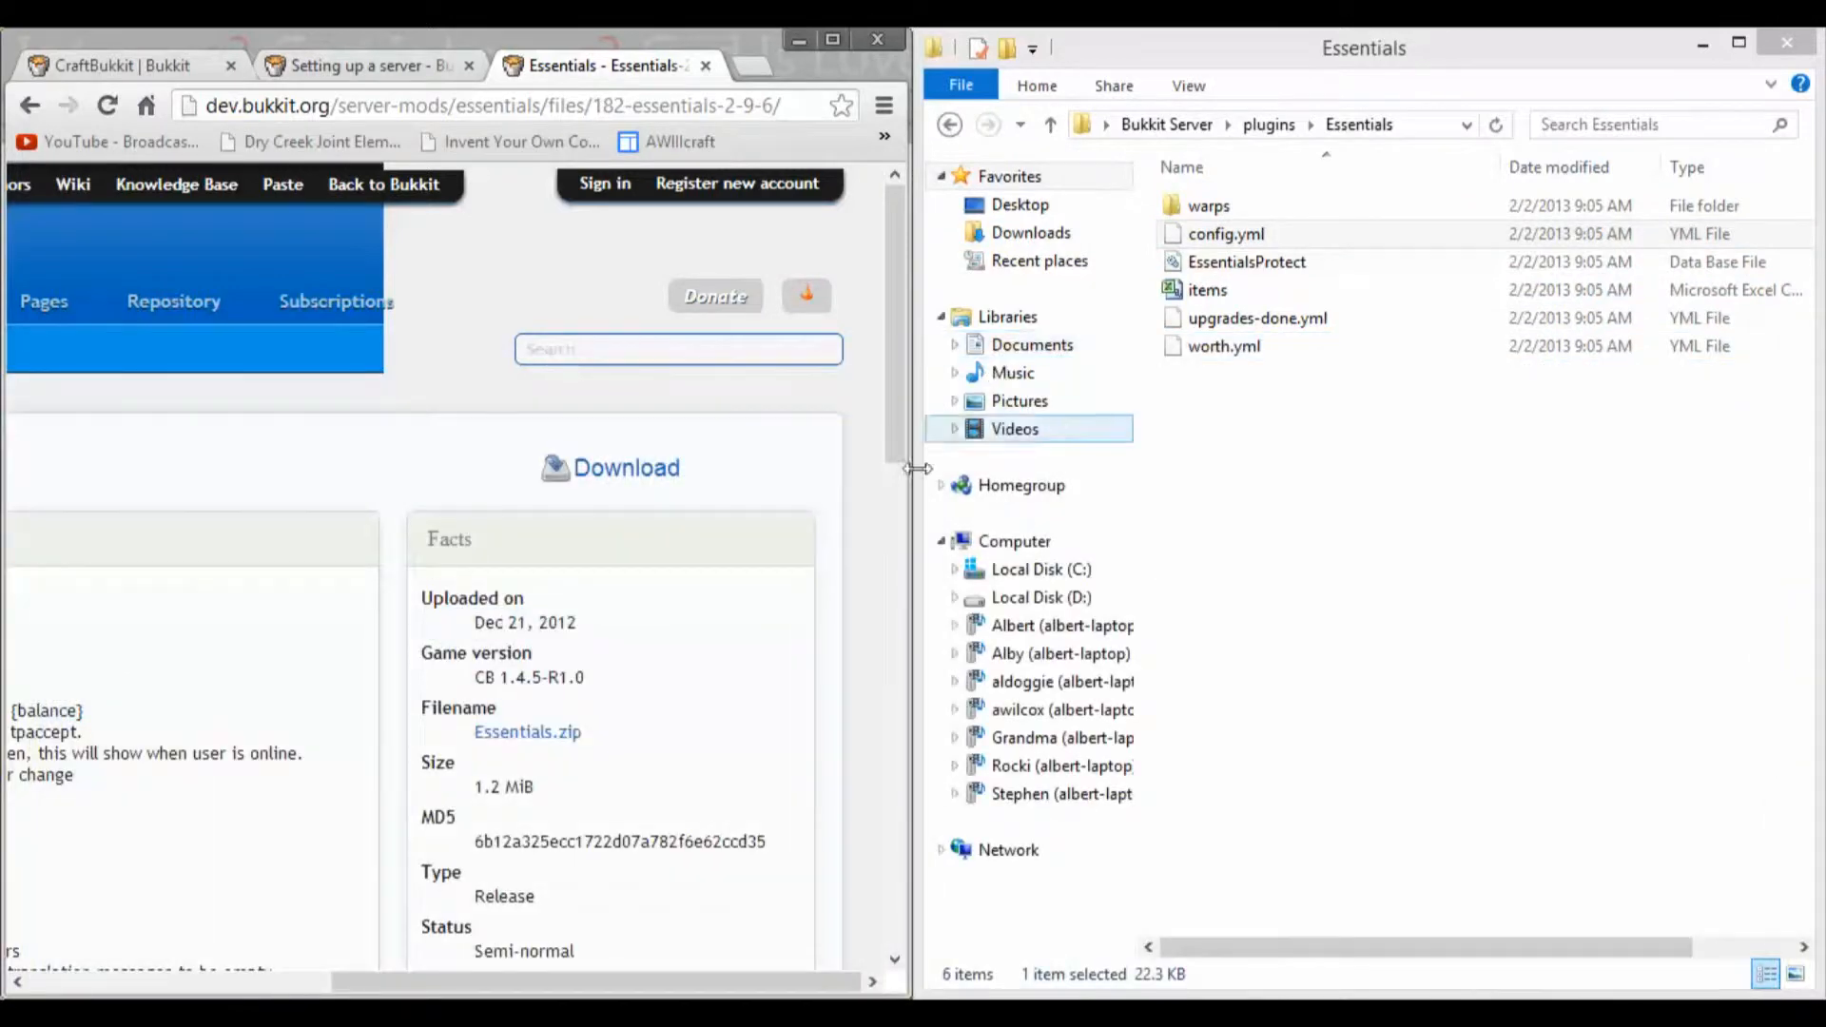
pyautogui.click(1822, 1010)
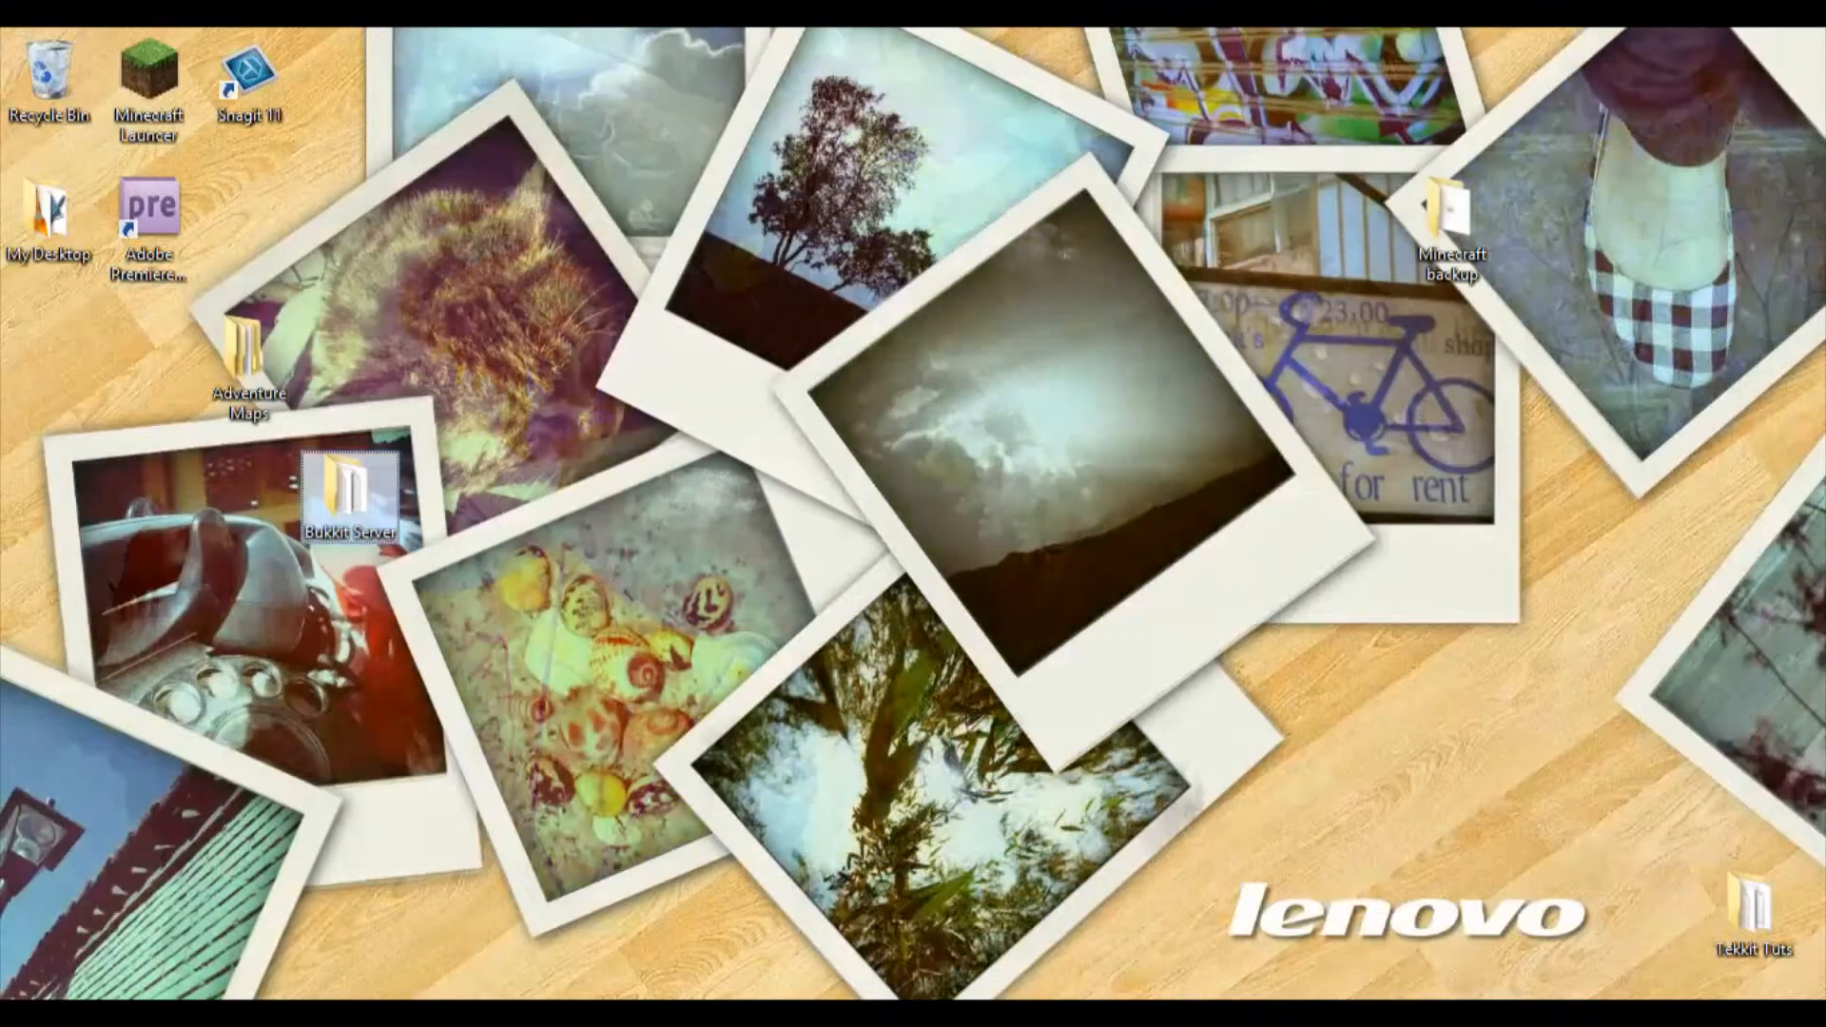
# Step: Bring up the Minecraft Launcher and log in with the remembered account
pyautogui.click(519, 1010)
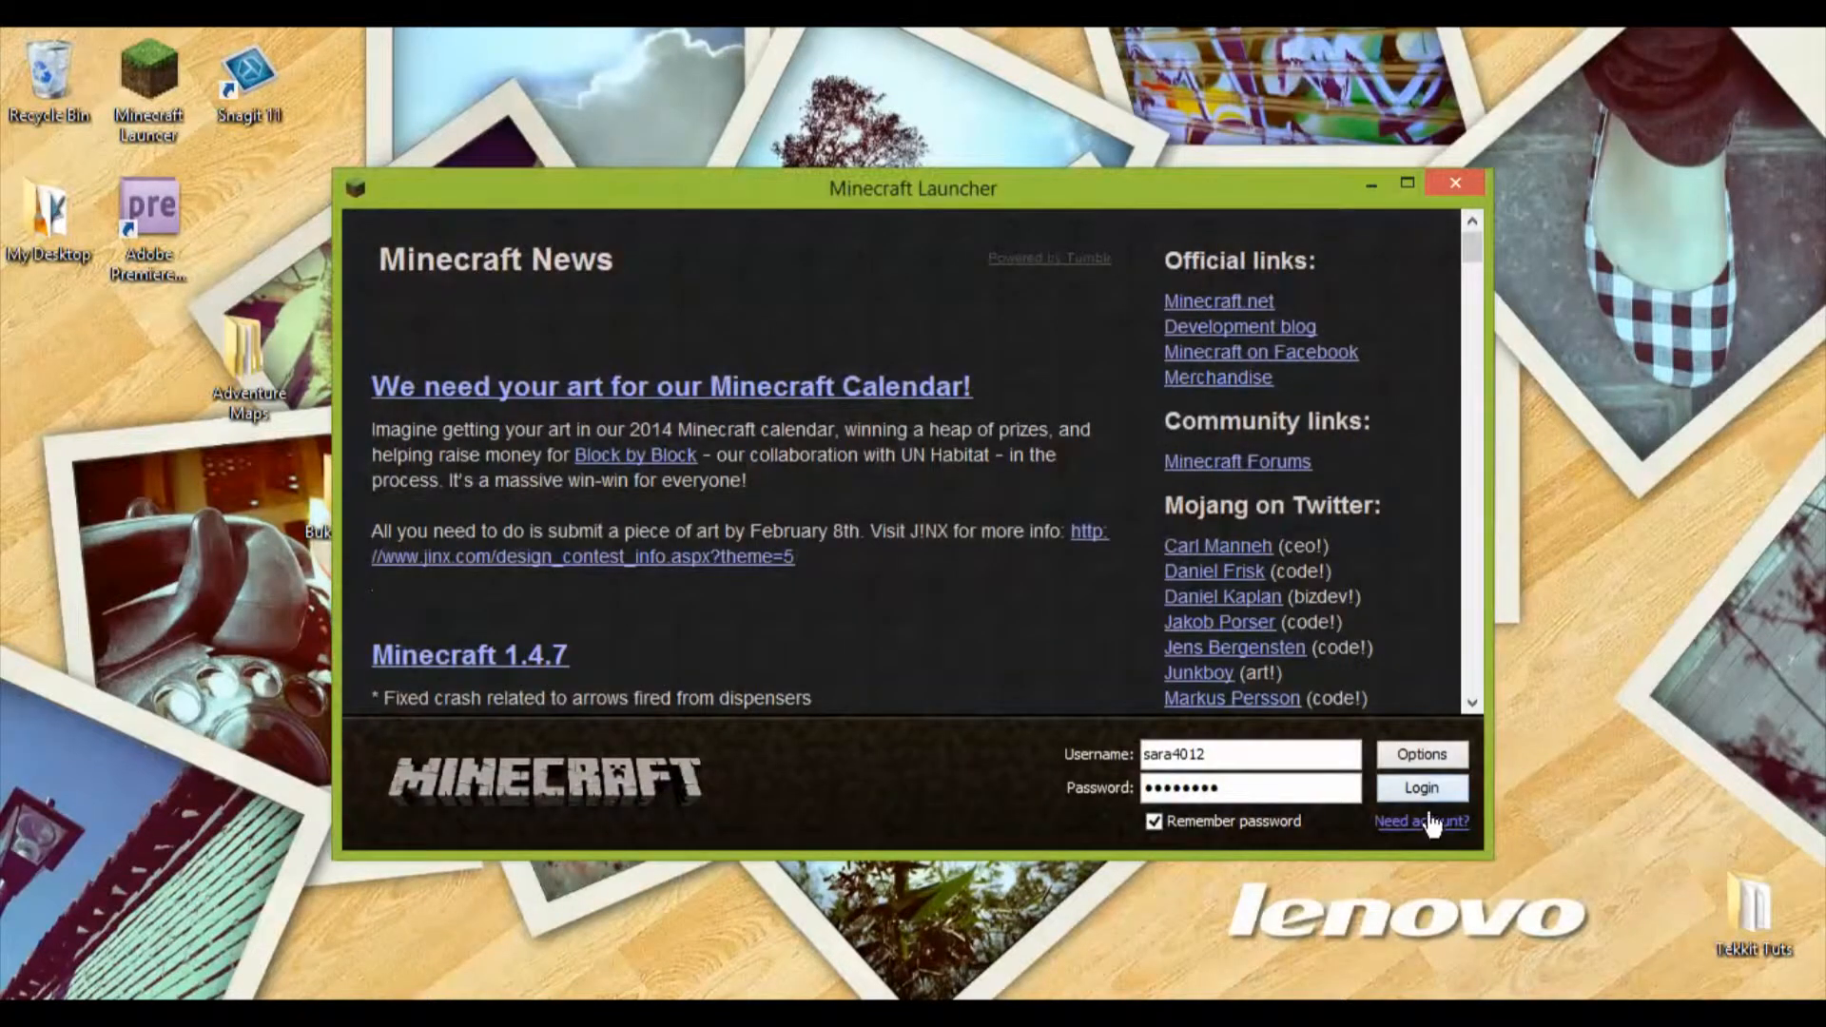
pyautogui.click(1422, 786)
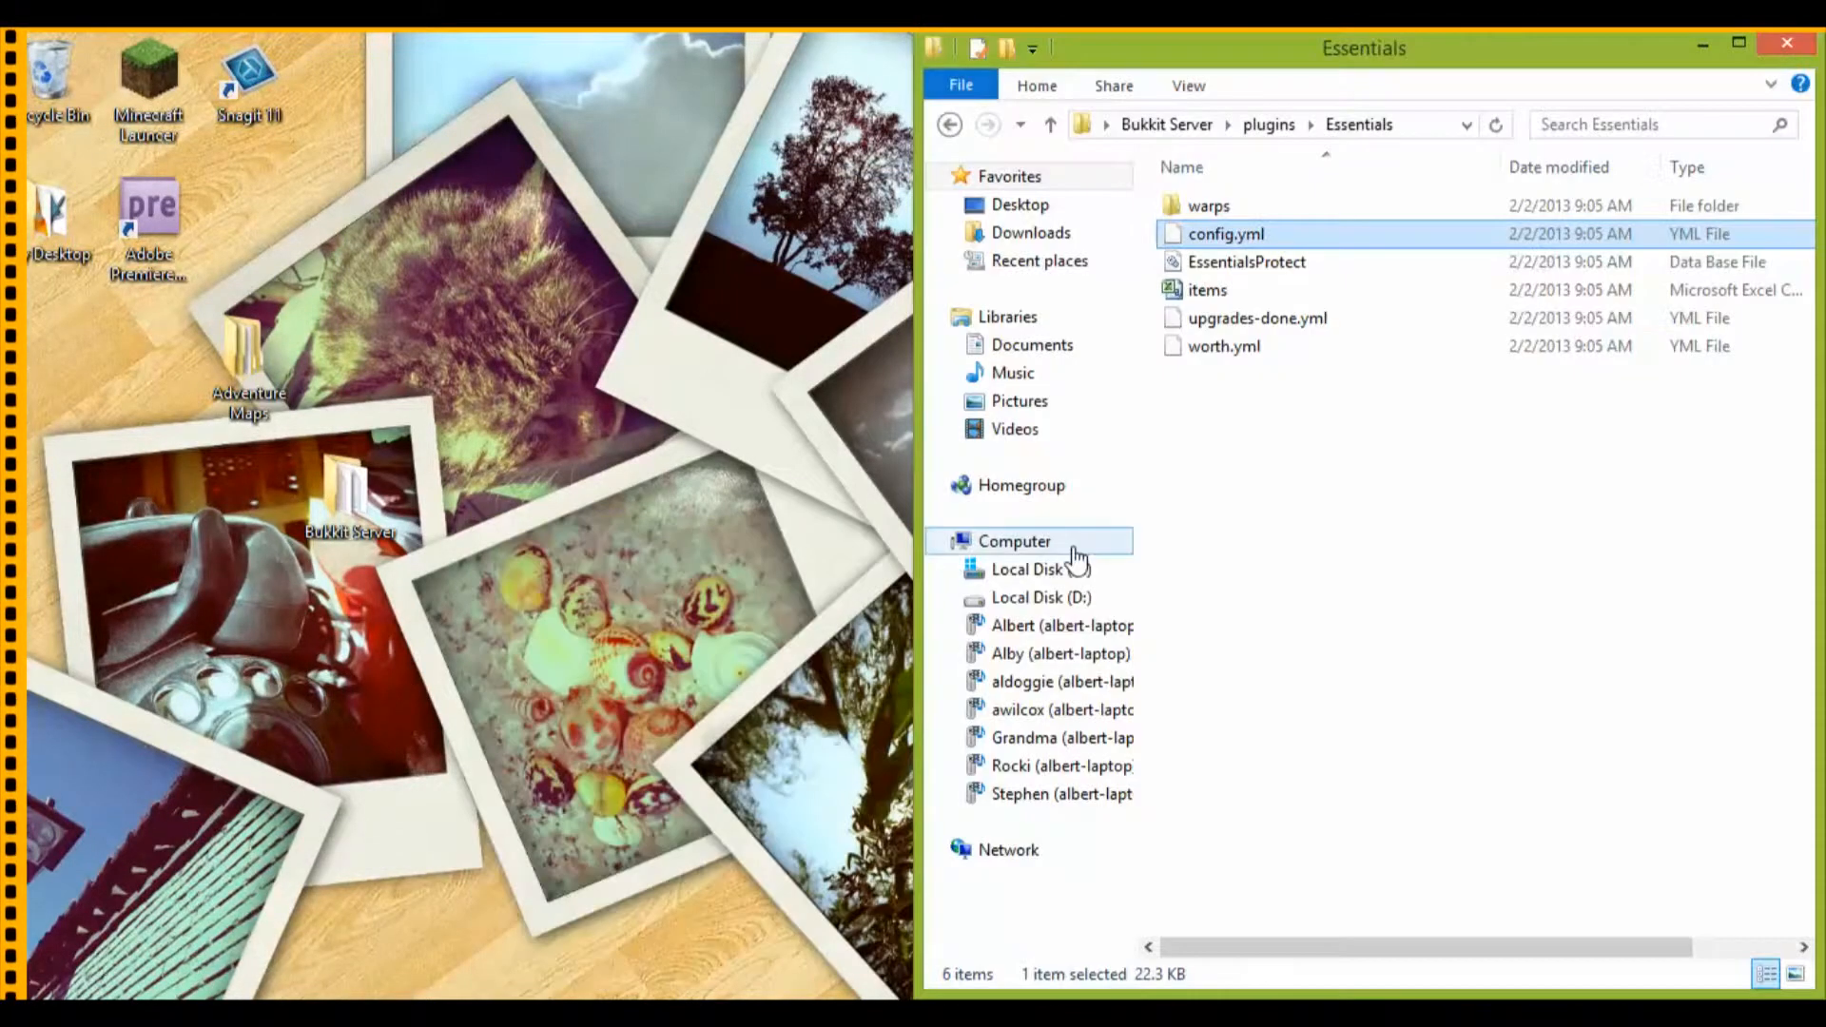
# Step: Return to the Bukkit Server folder, start the server with the funny batch file, and log in through the Minecraft Launcher
pyautogui.click(949, 125)
pyautogui.click(950, 124)
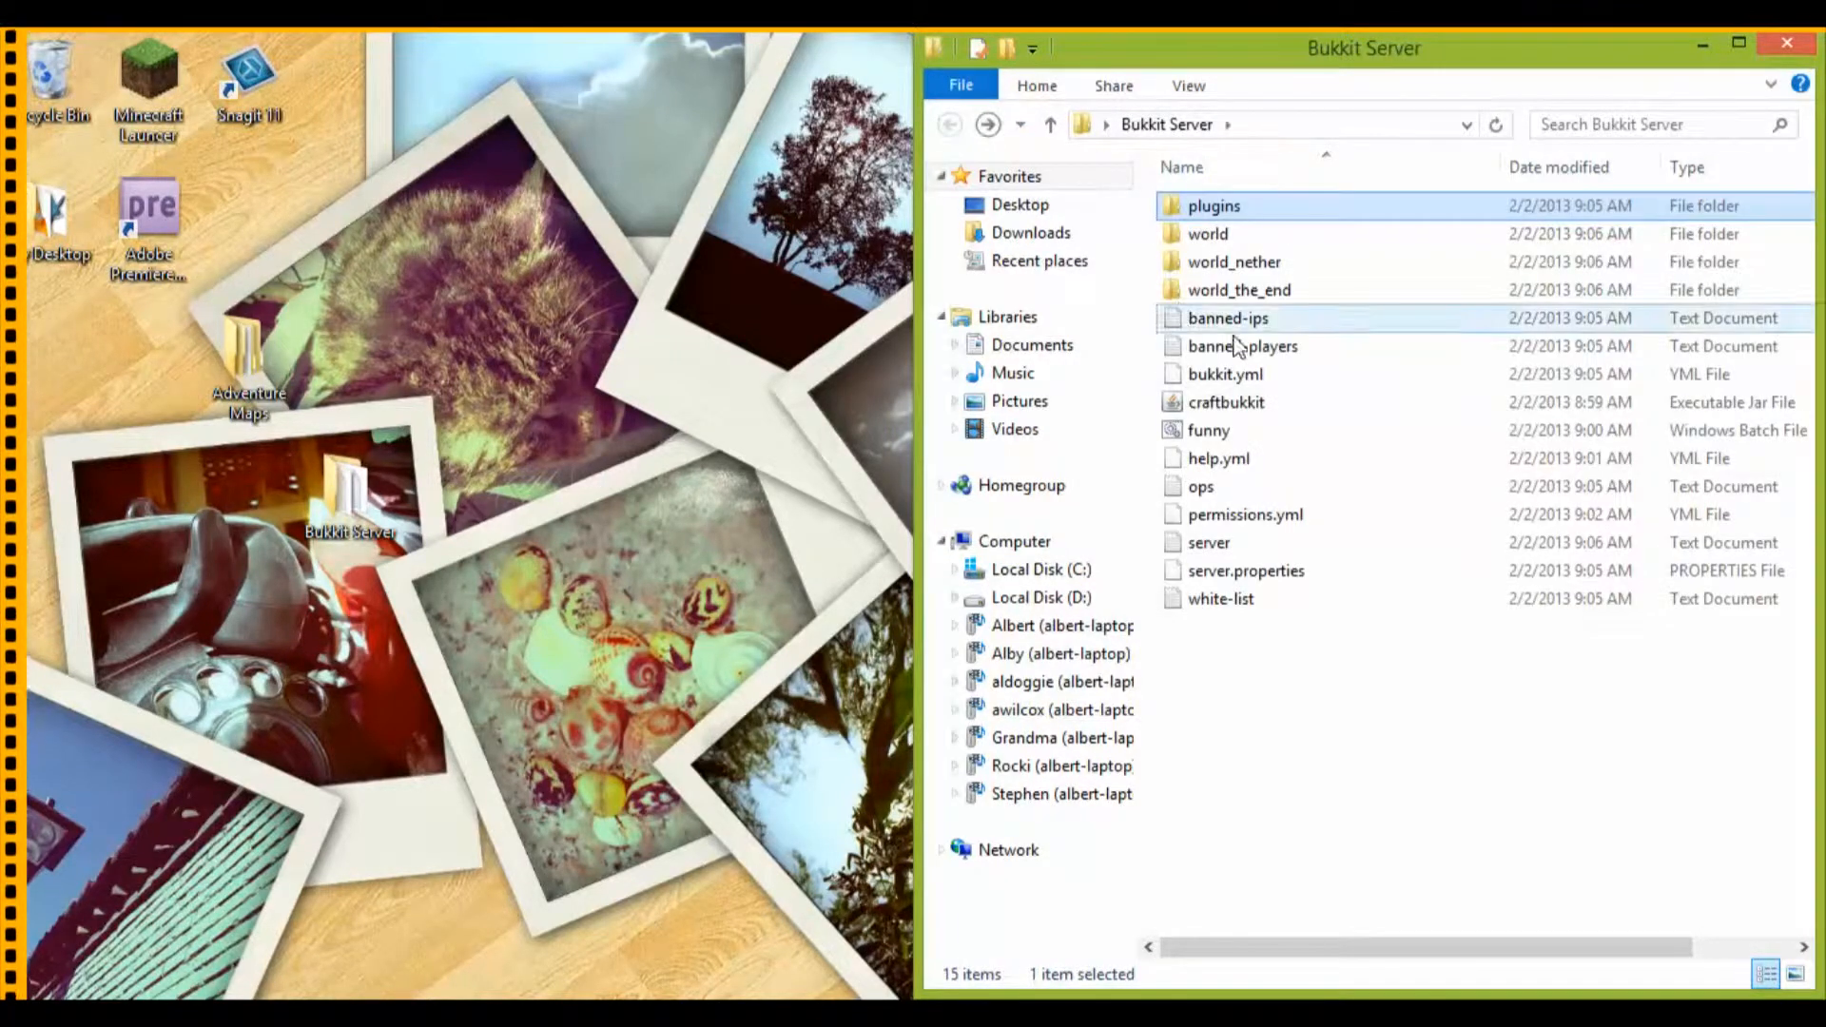
pyautogui.doubleClick(1209, 430)
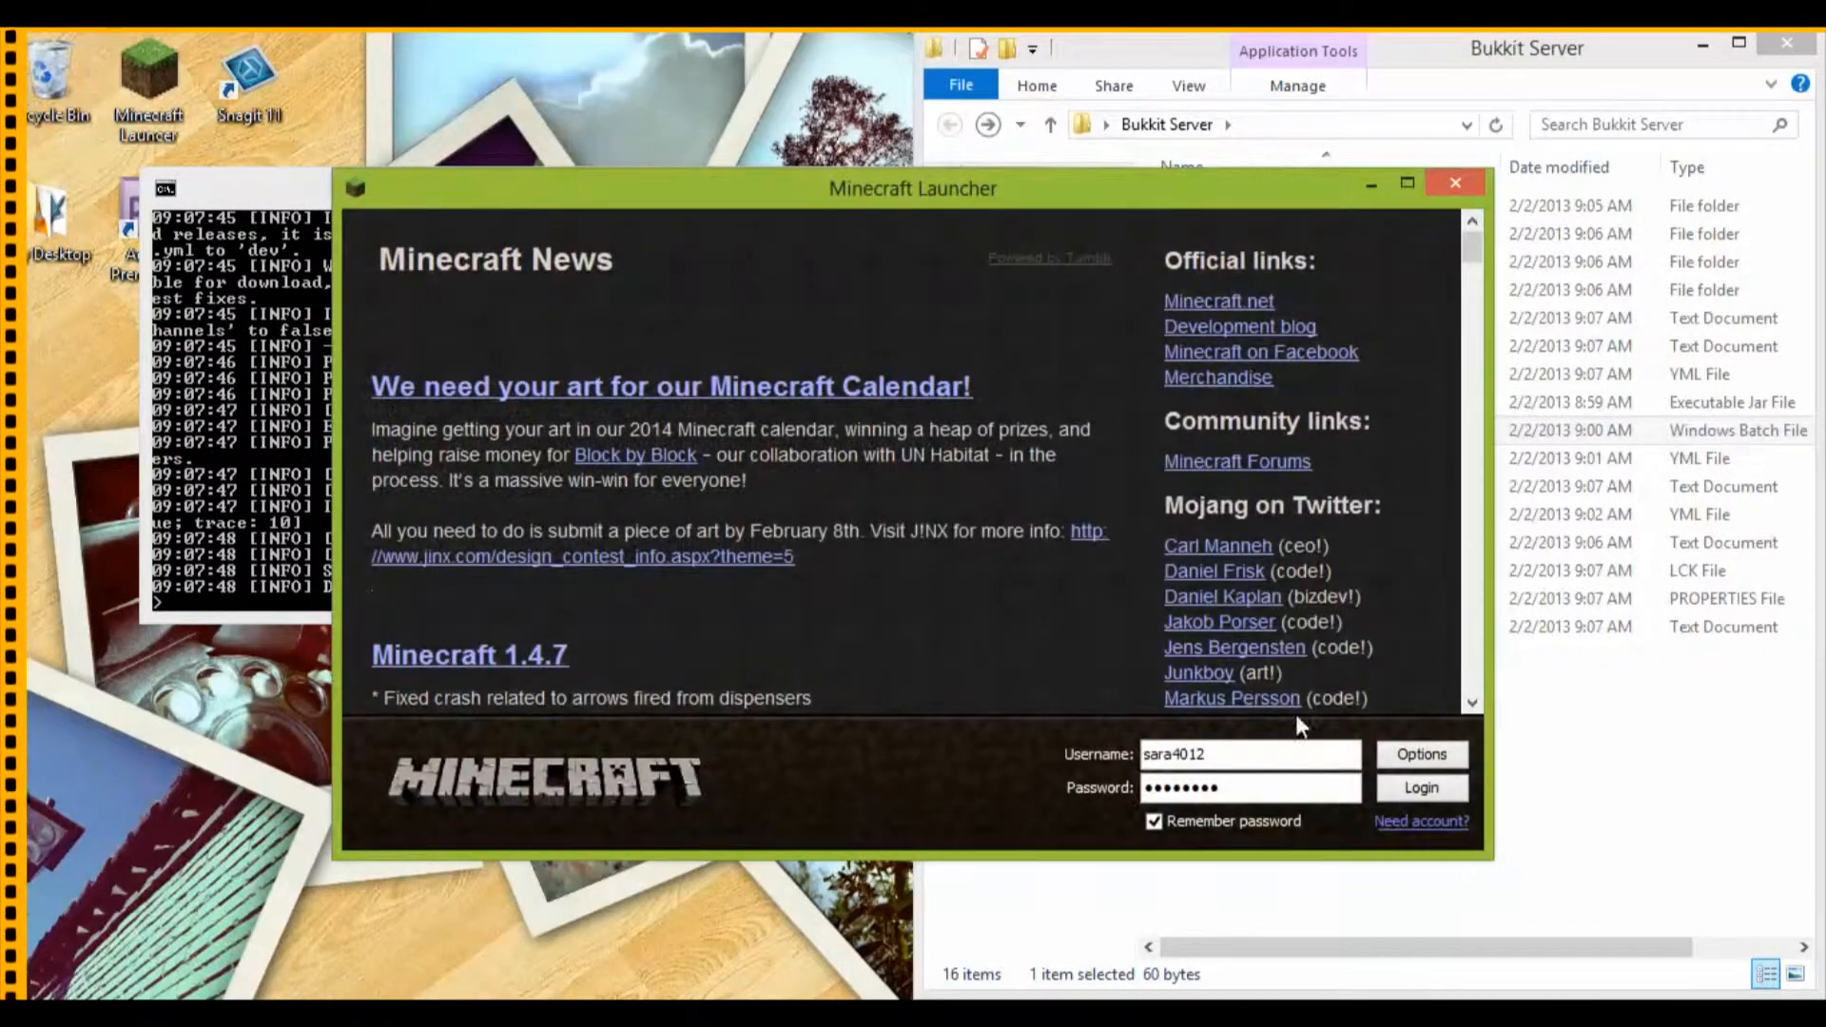
pyautogui.click(1417, 793)
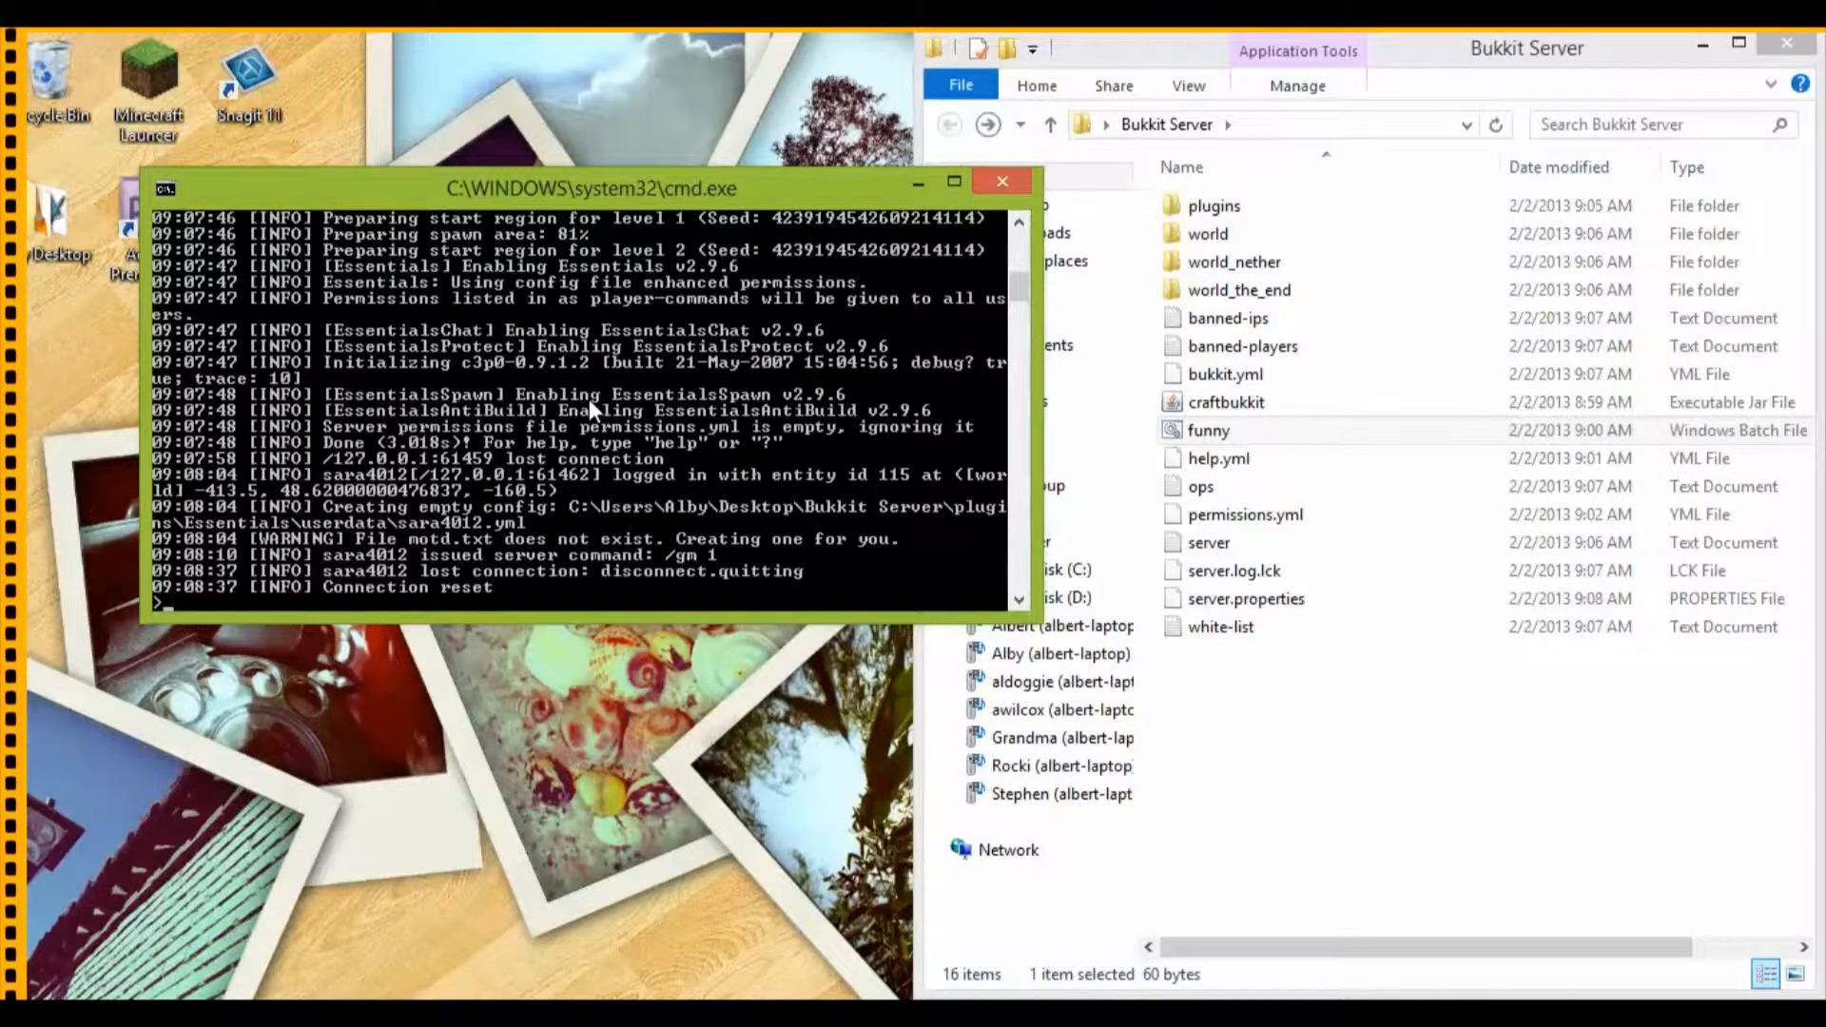
# Step: Shut down the server with the stop command after the game session and close its console
pyautogui.write('op')
pyautogui.press('Return')
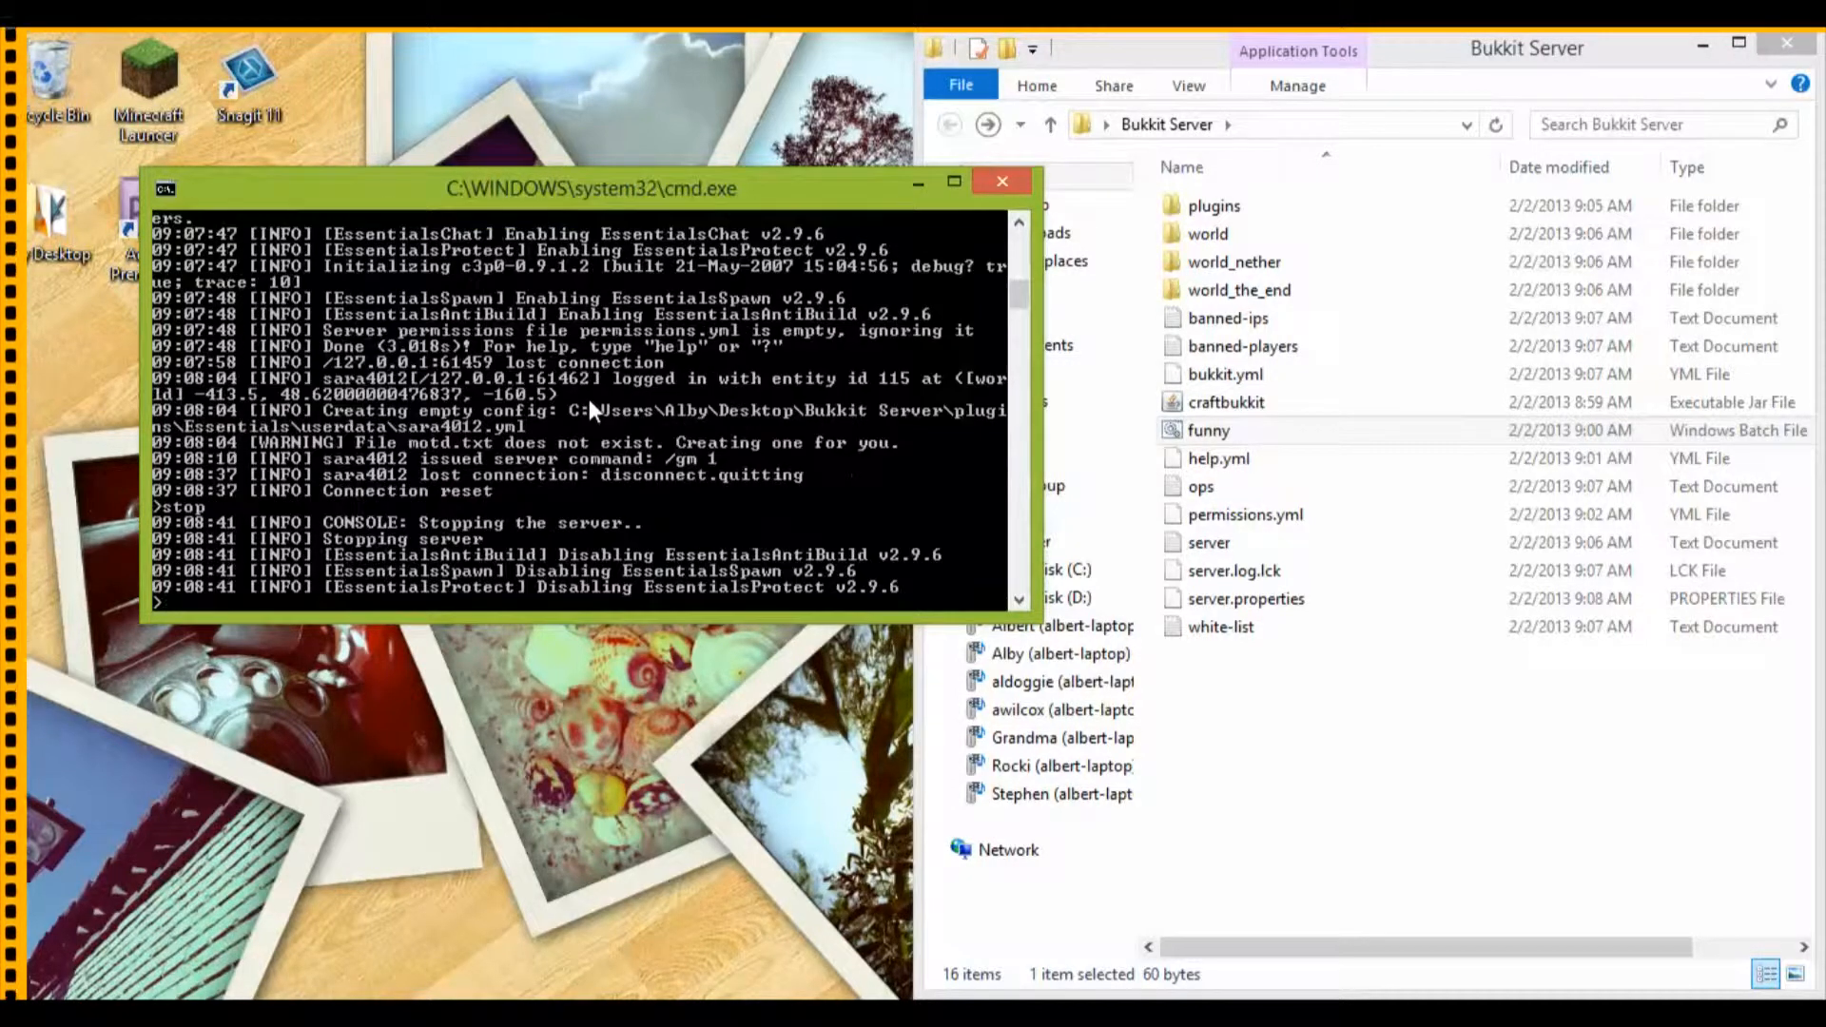
pyautogui.press('Return')
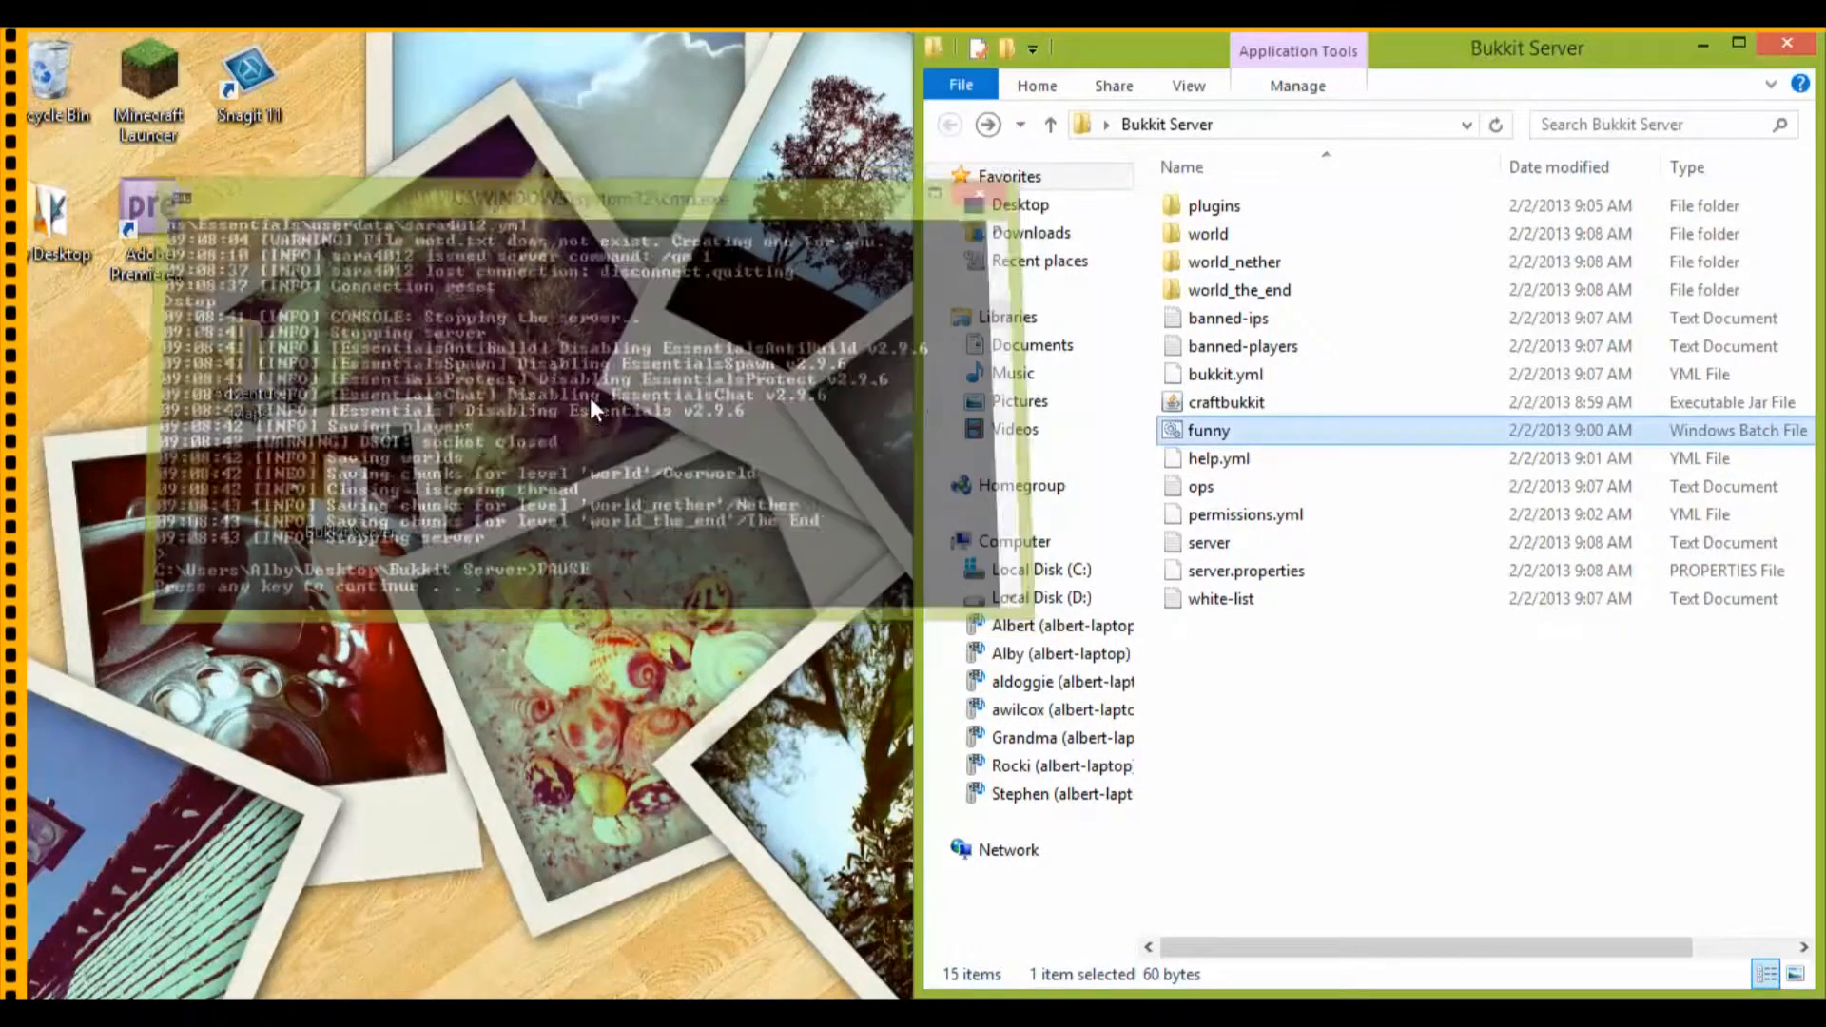
# Step: Delete the world folder from the Bukkit Server folder, confirming its move to the Recycle Bin
pyautogui.rightClick(1236, 235)
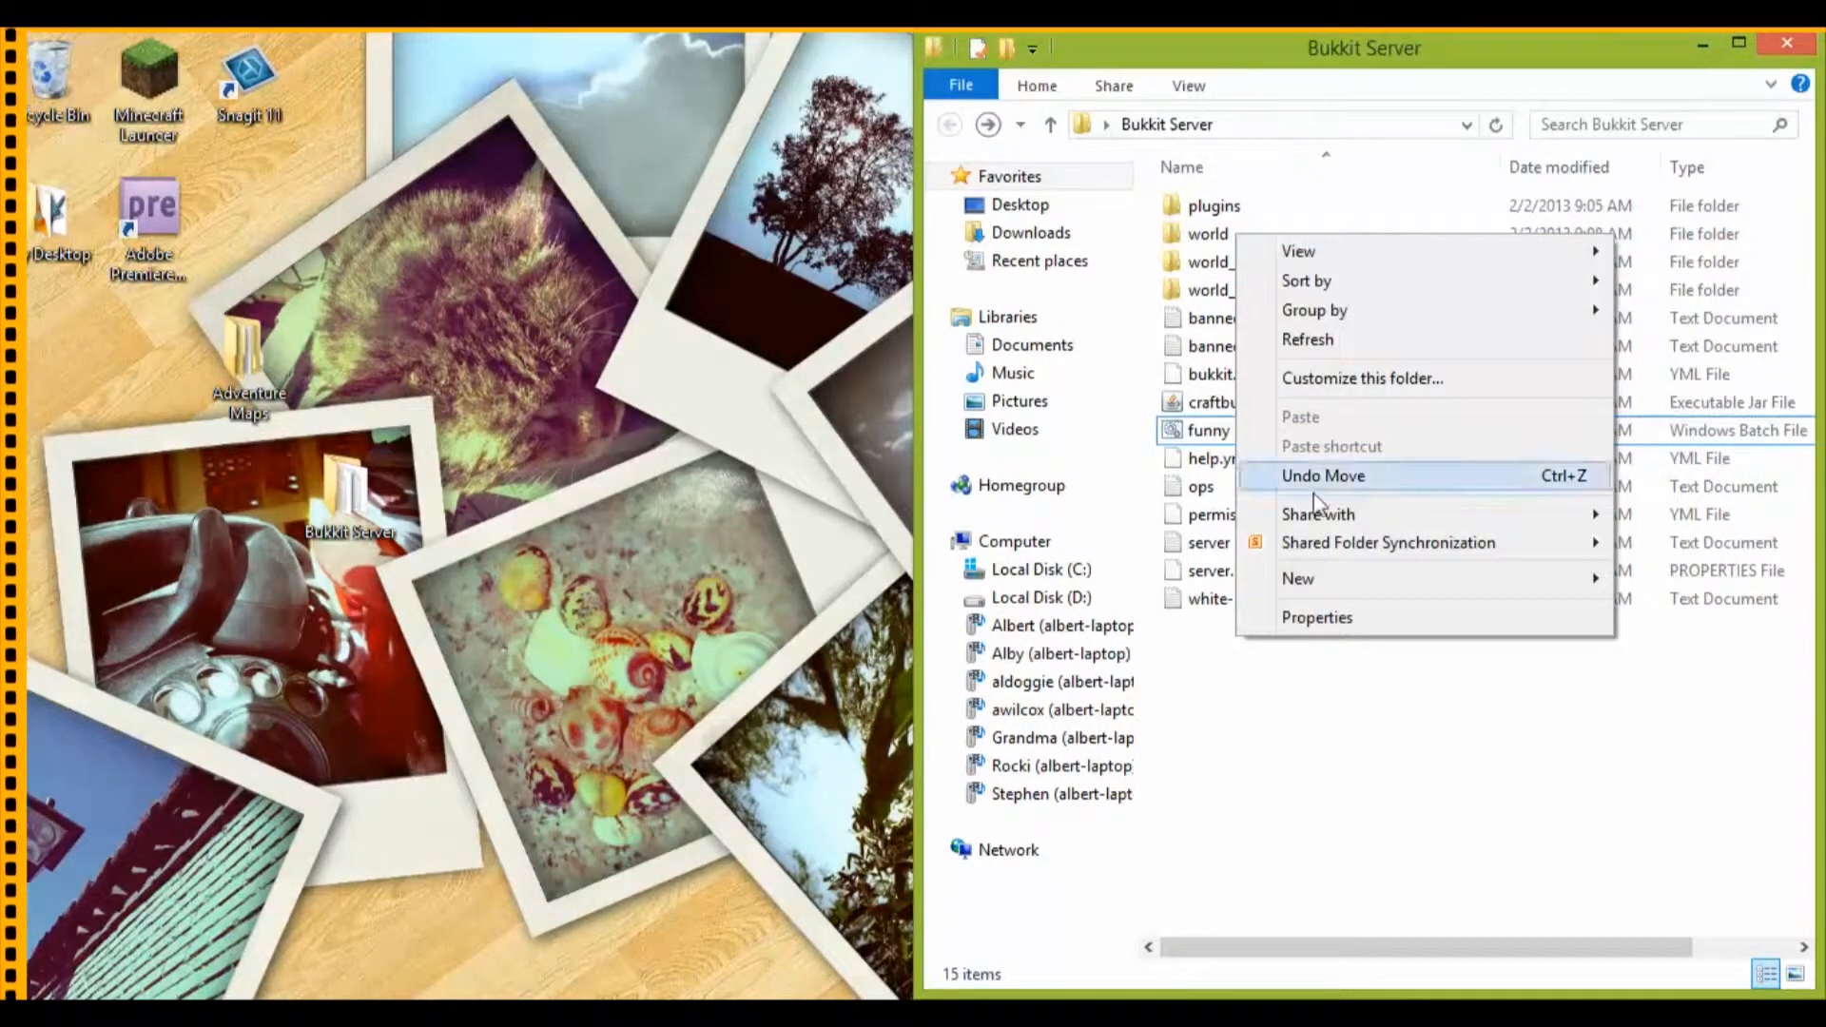
pyautogui.rightClick(1172, 237)
pyautogui.click(1246, 818)
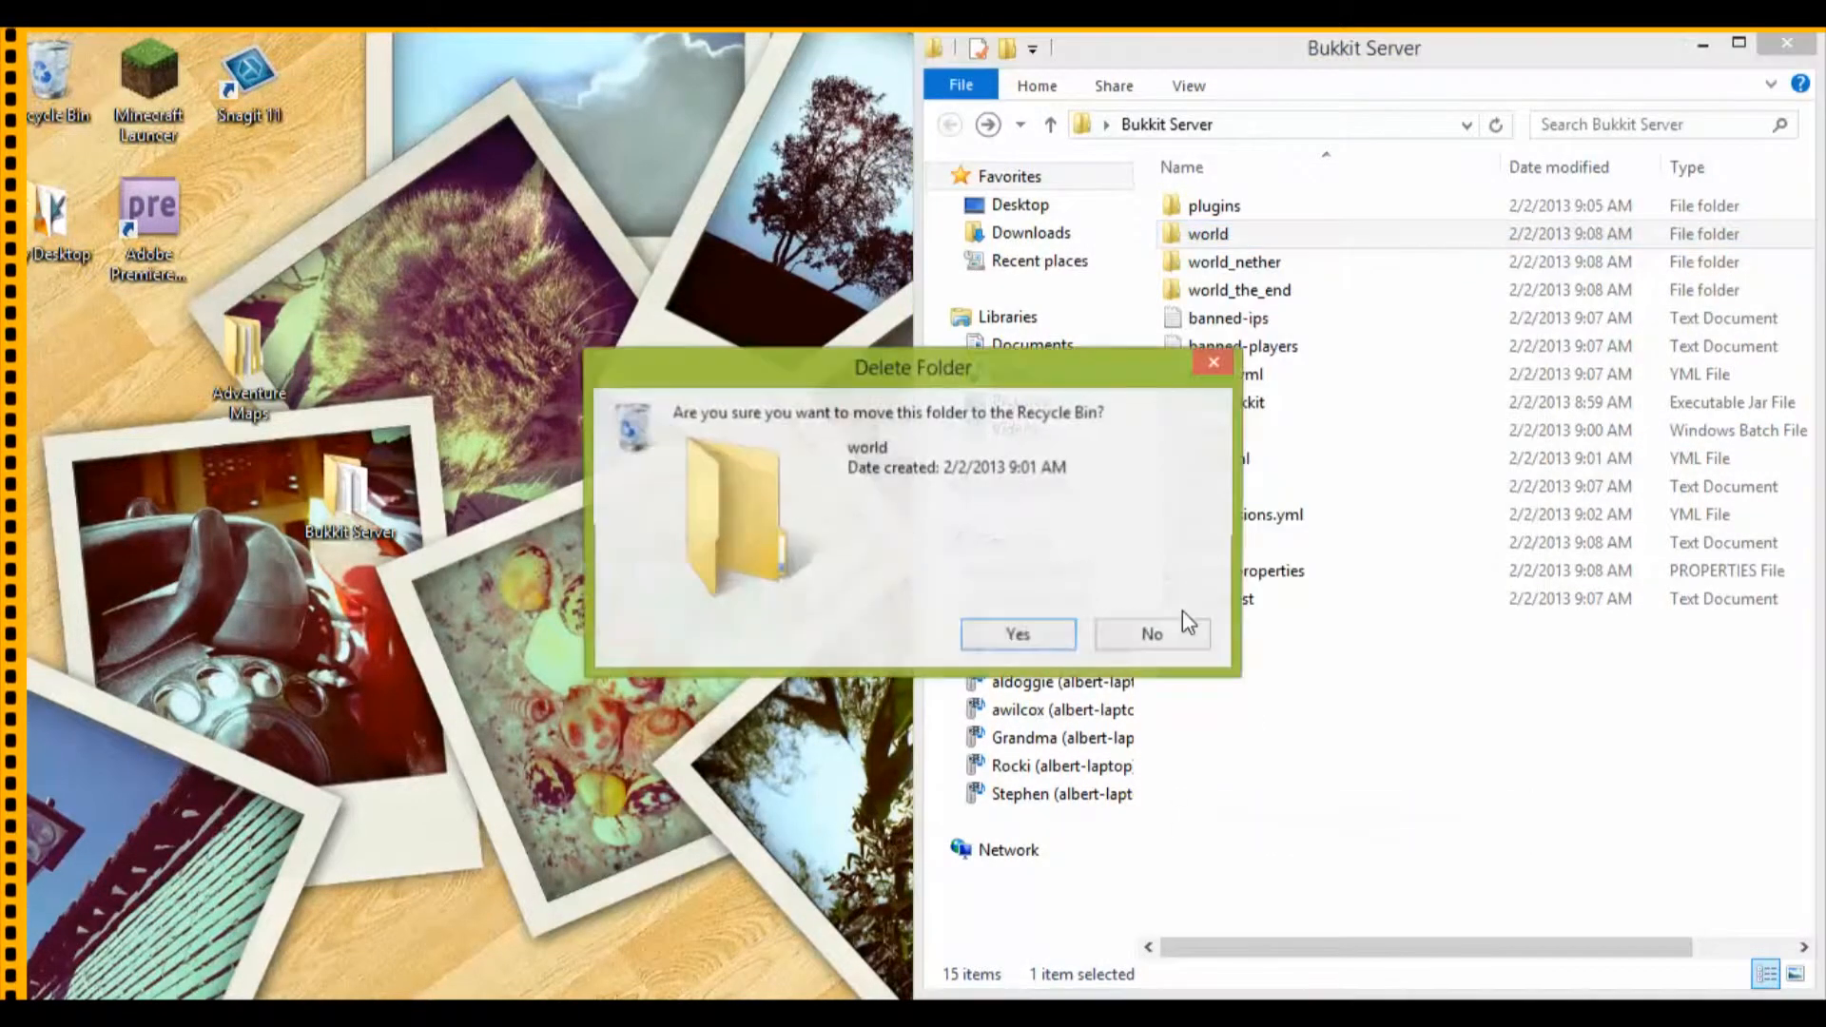
pyautogui.click(1016, 636)
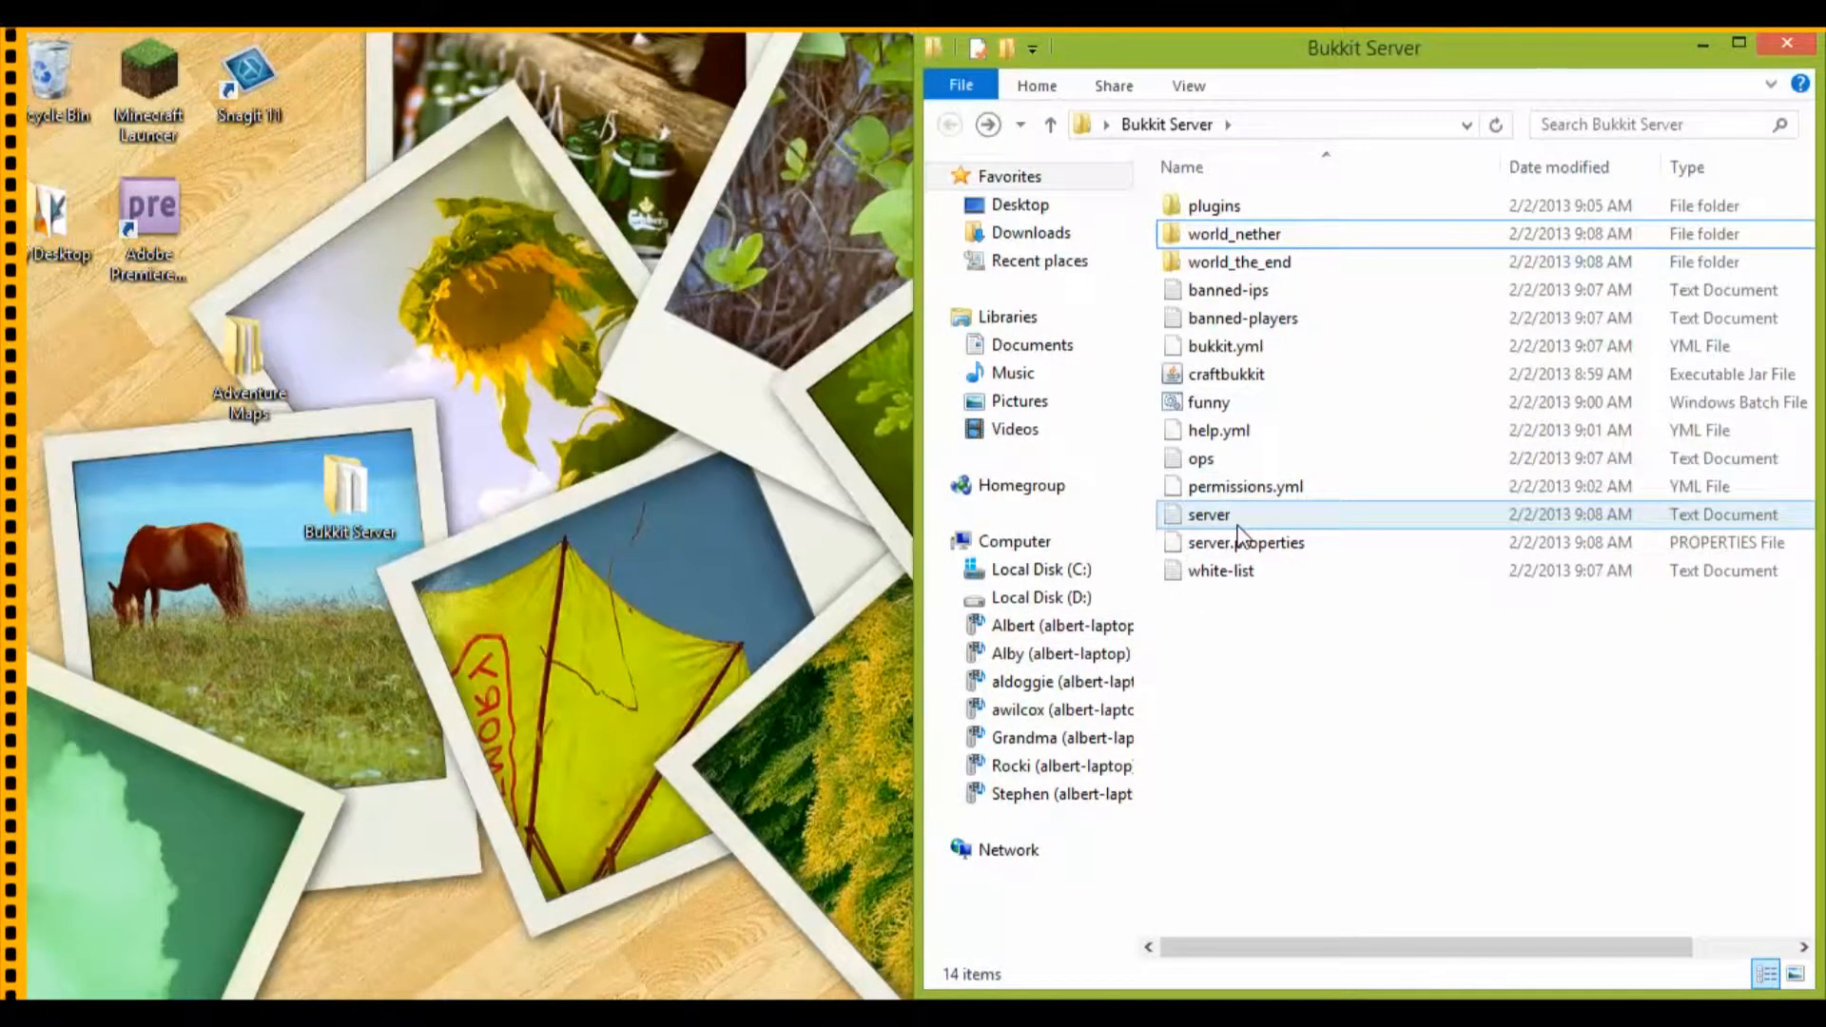
# Step: Open server.properties in Notepad++ on the left half of the screen, set level-seed to :P and save the file
pyautogui.rightClick(1235, 549)
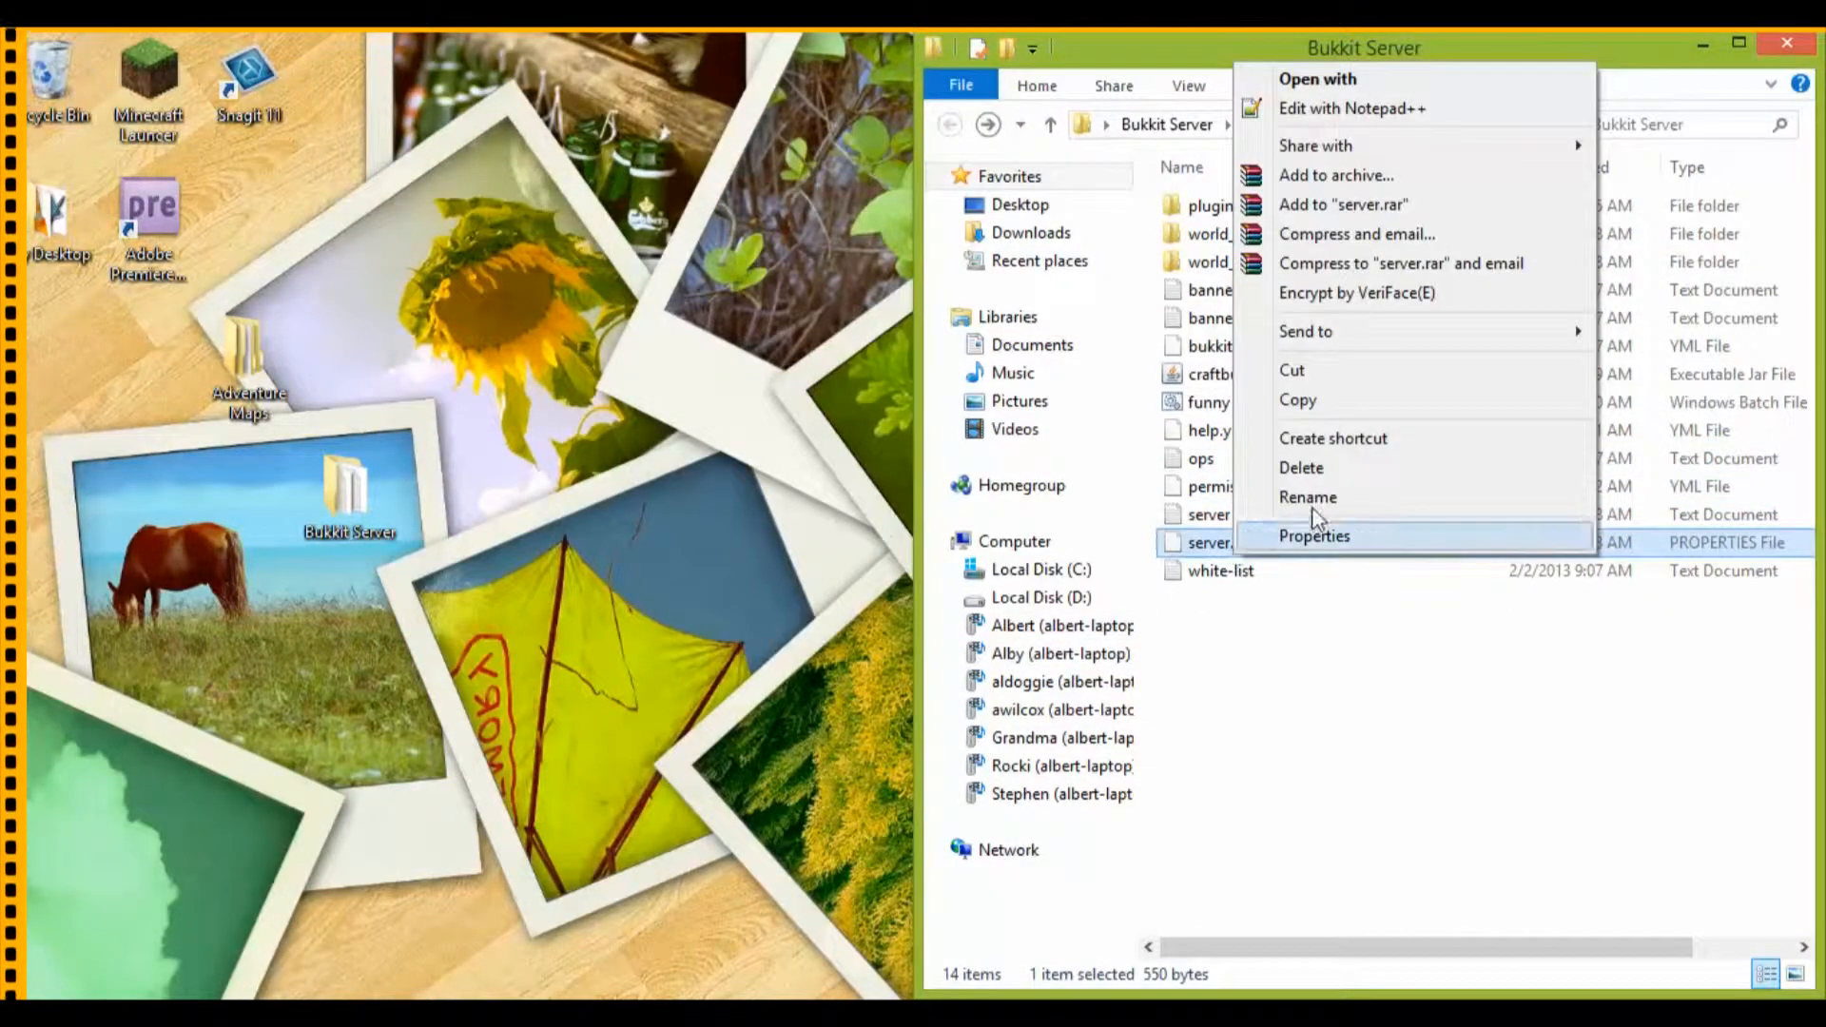
pyautogui.click(1291, 114)
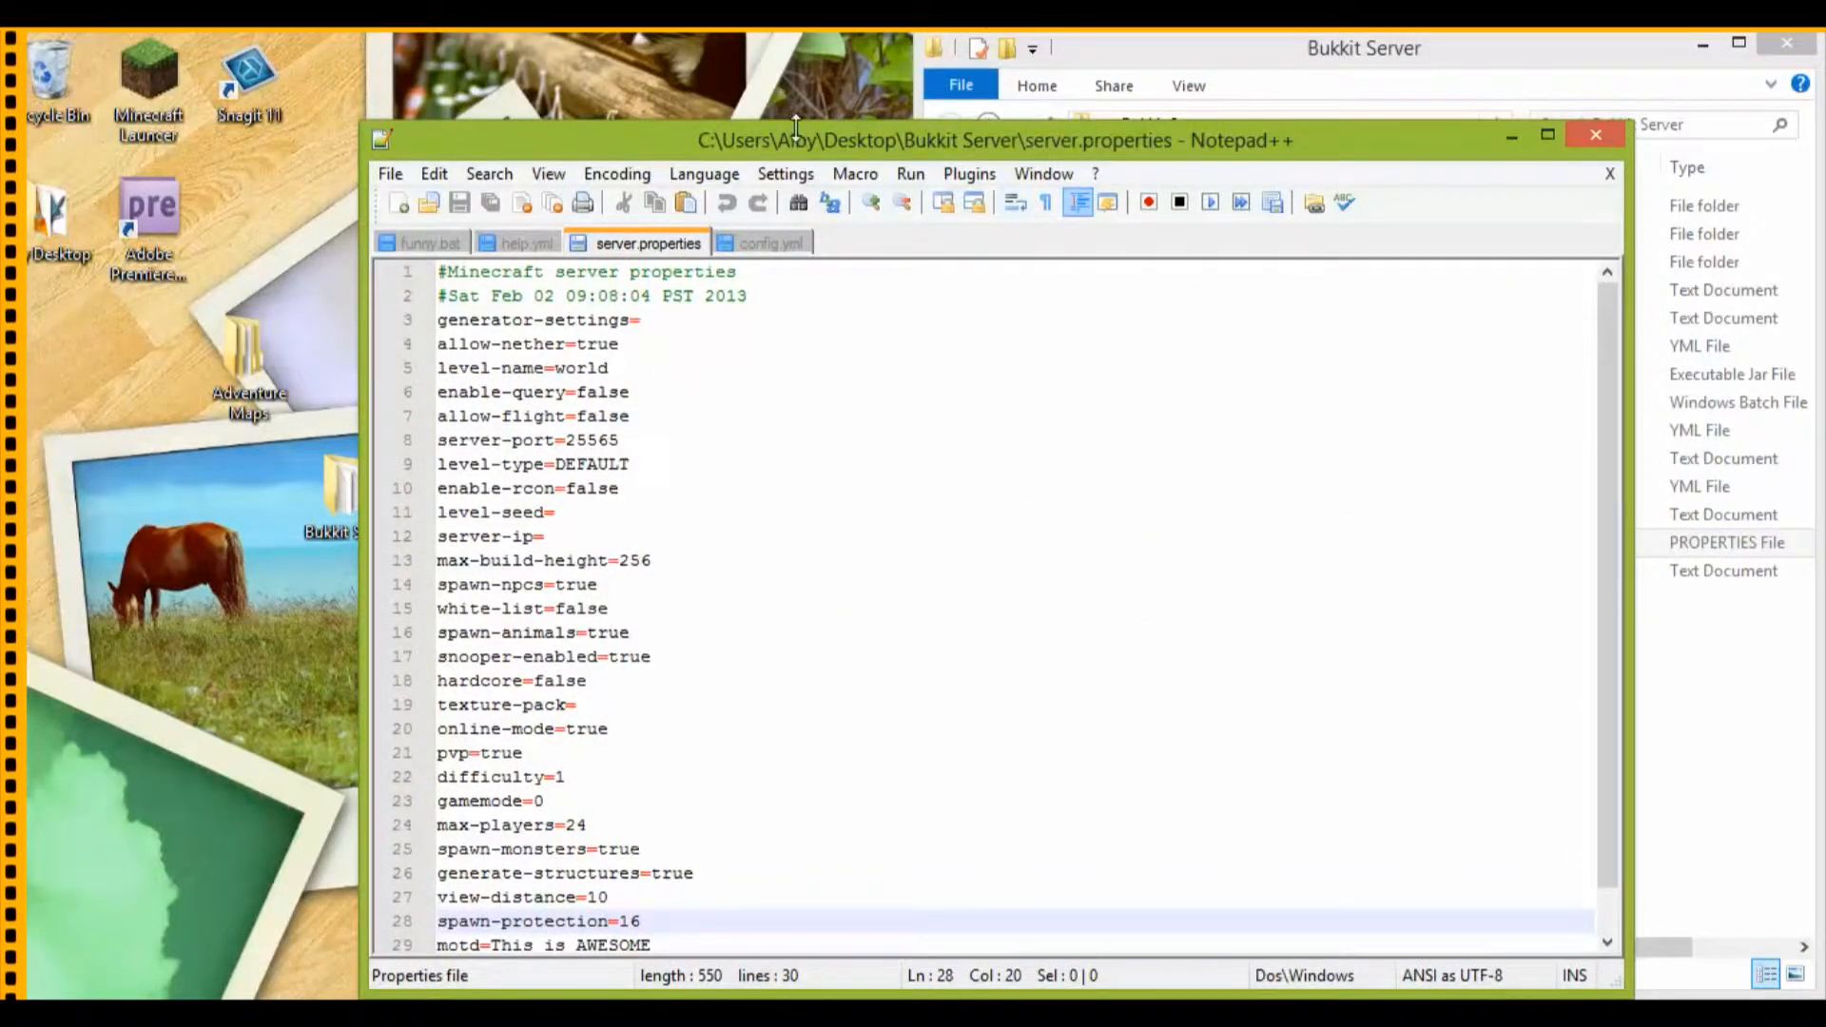
pyautogui.press('super+Left')
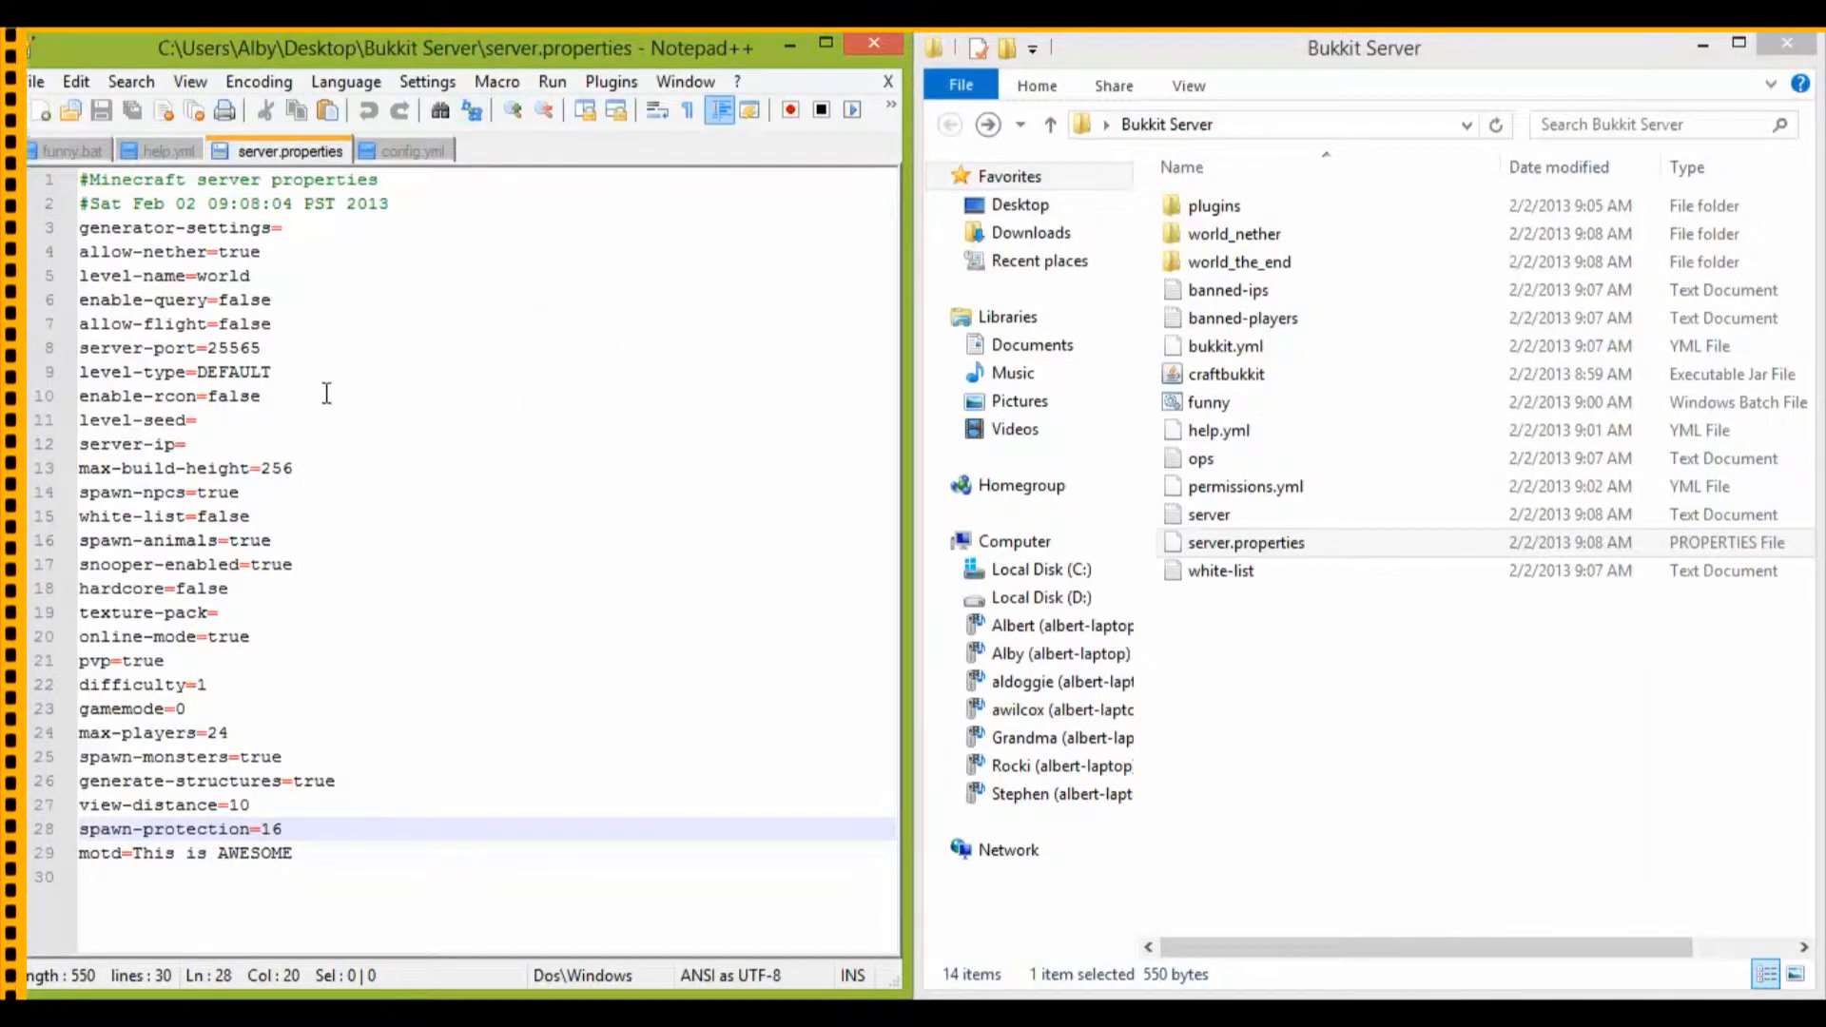
pyautogui.click(250, 413)
pyautogui.write(':P')
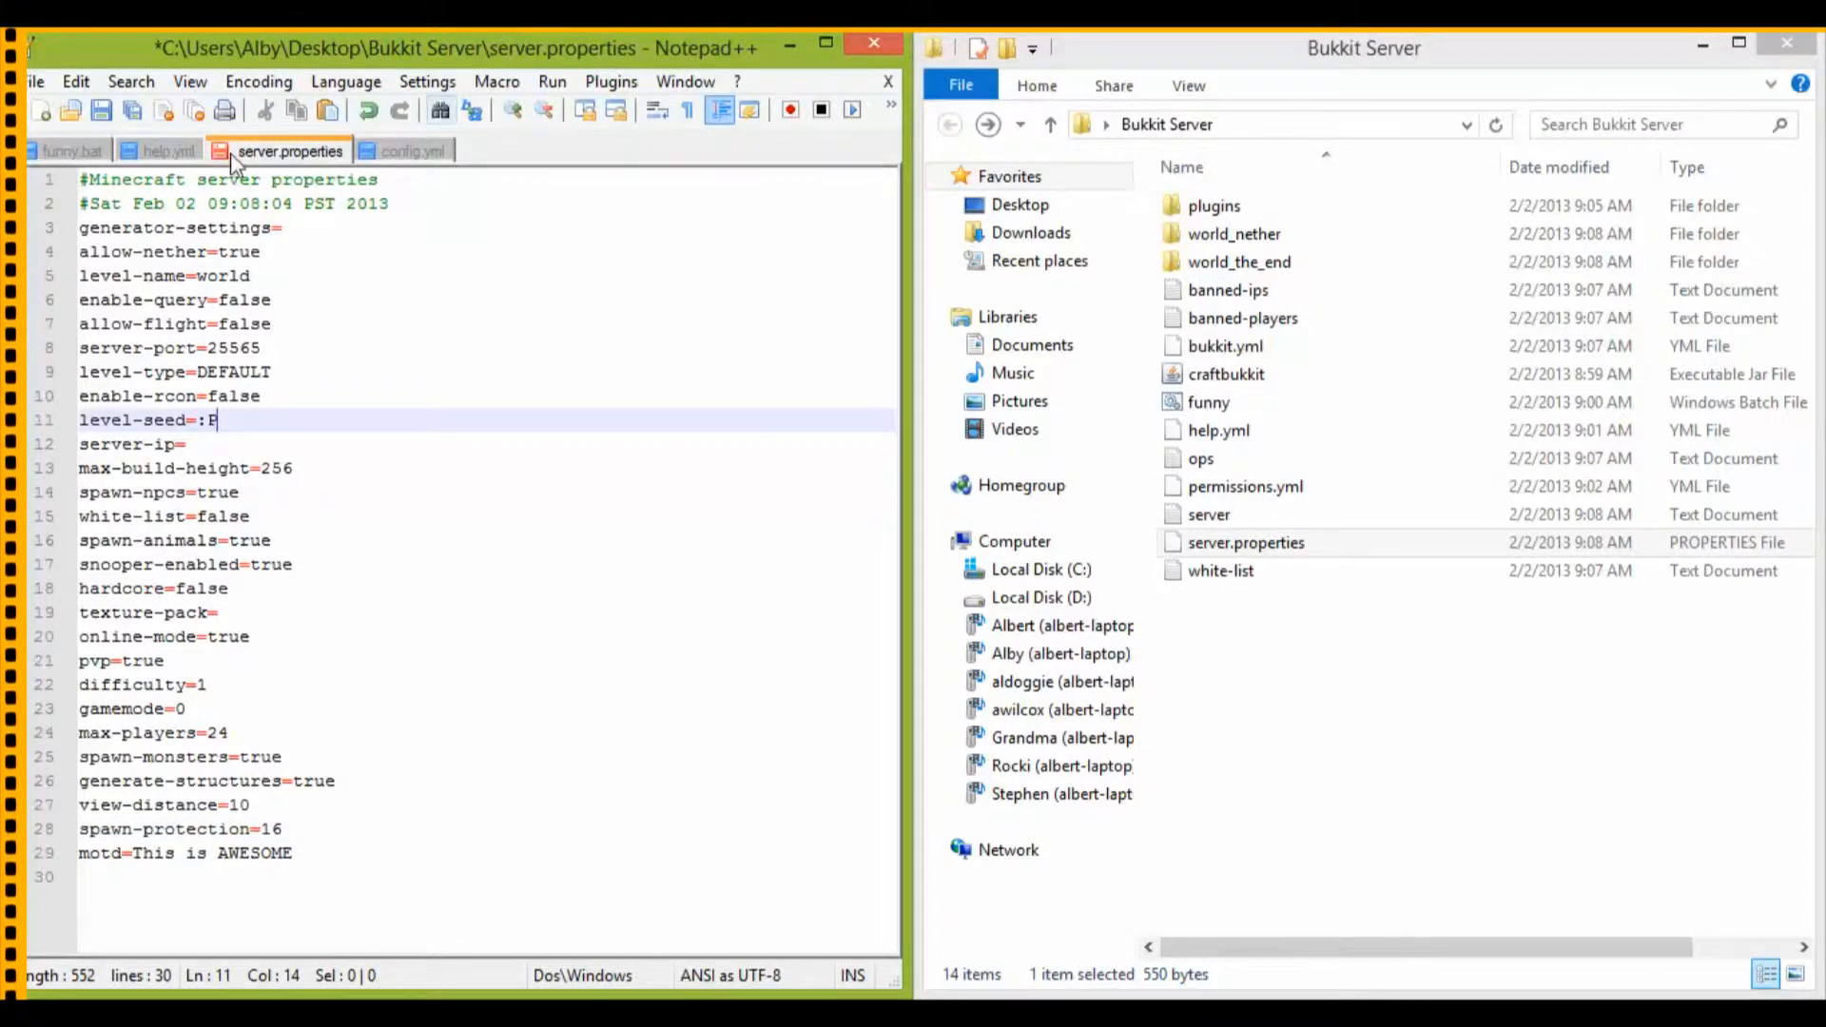
pyautogui.click(102, 111)
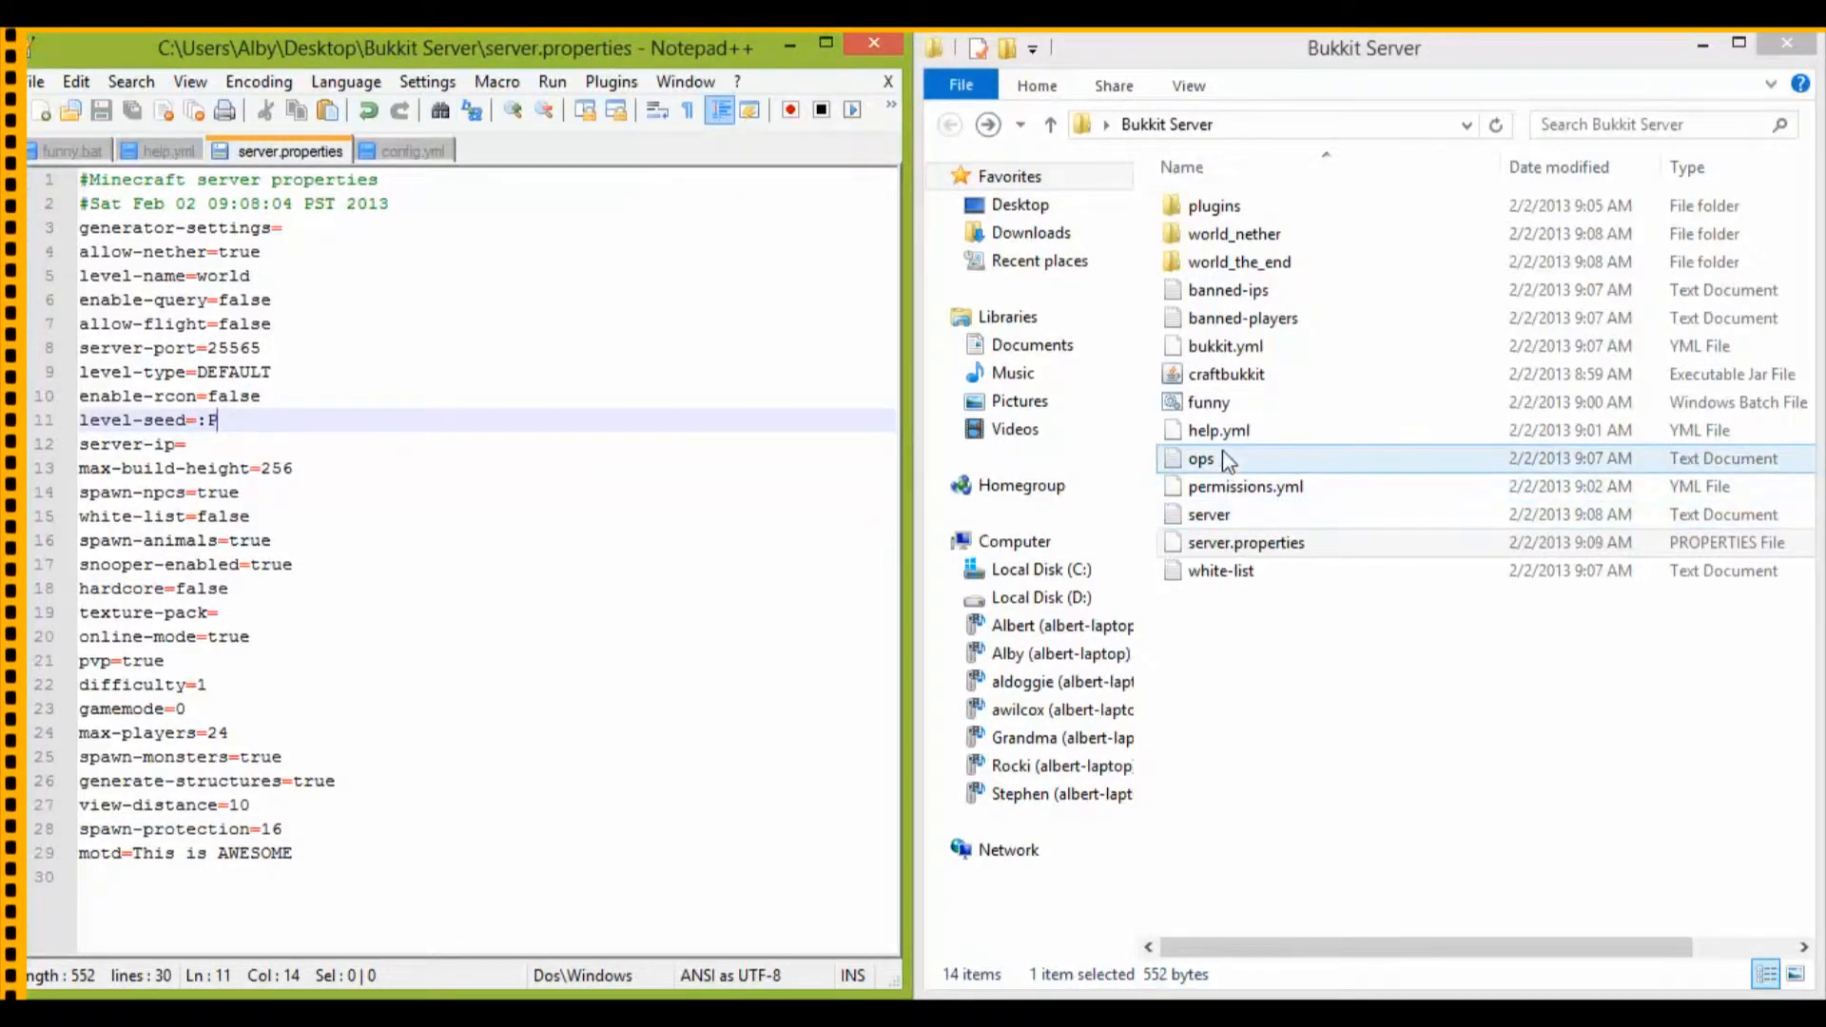
# Step: Start the server with the funny batch file and log in to Minecraft through the launcher
pyautogui.doubleClick(1210, 402)
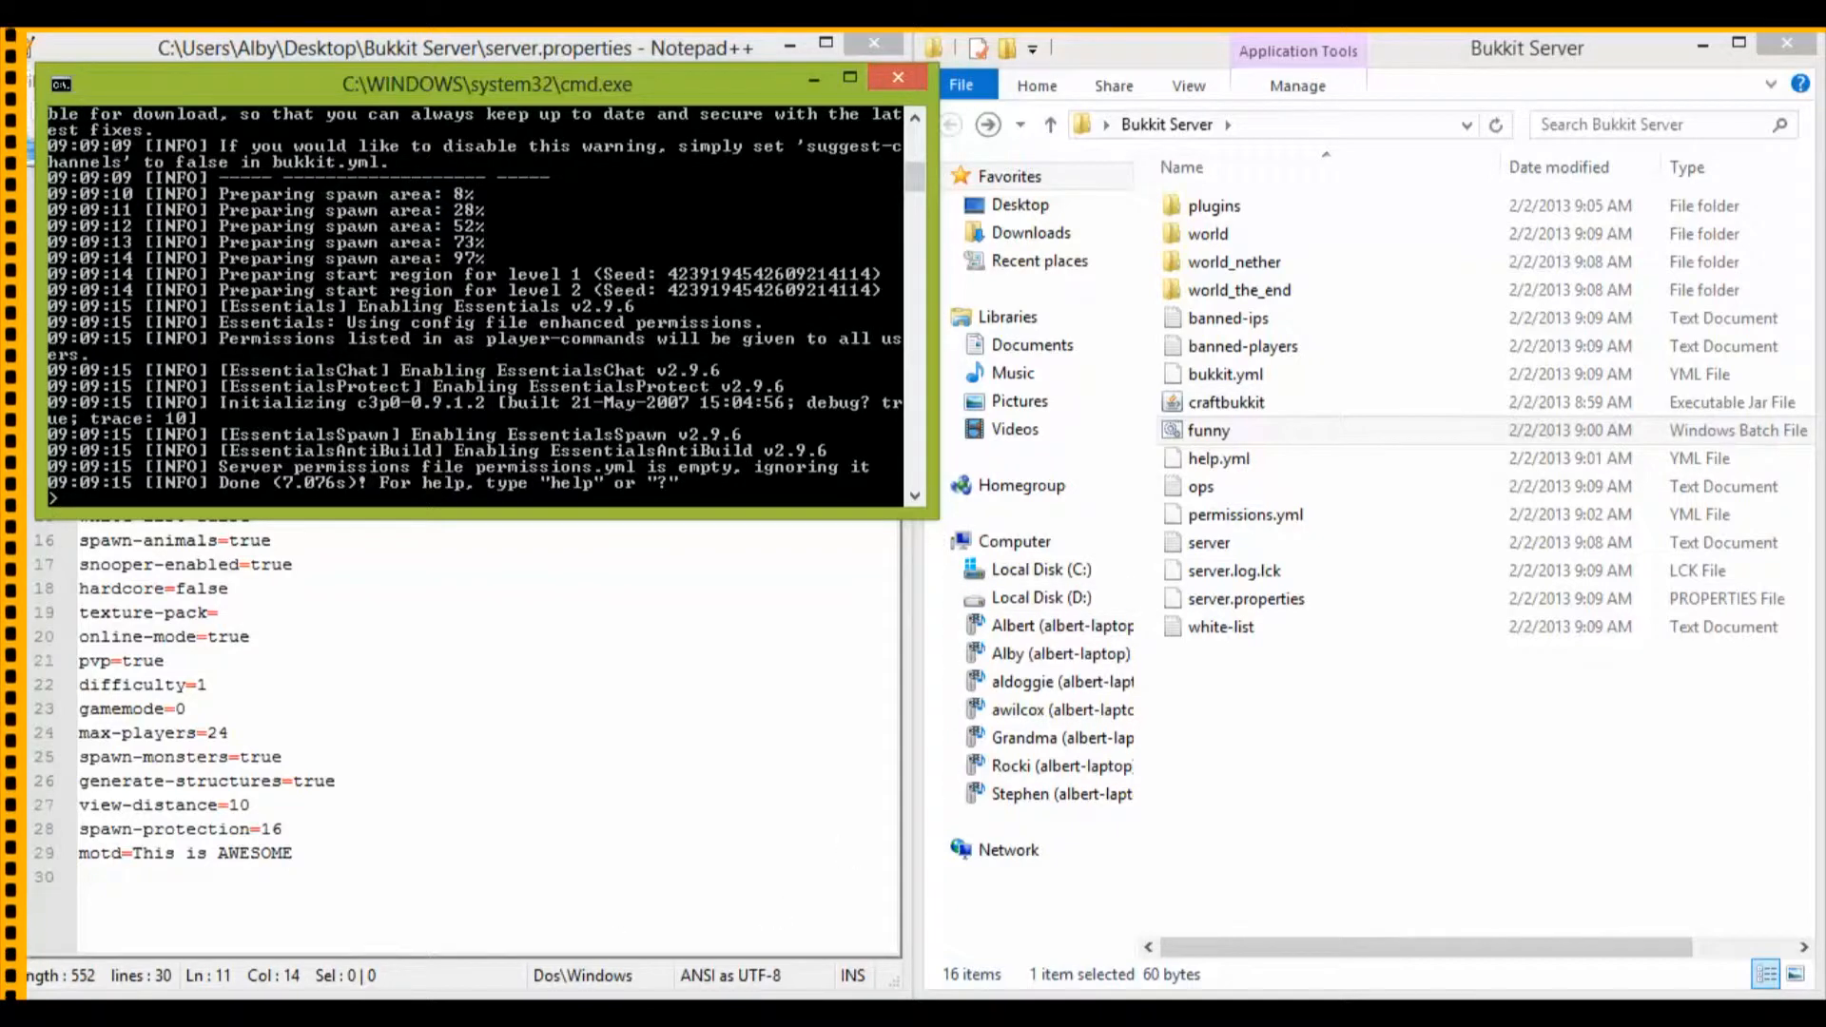
pyautogui.click(428, 1012)
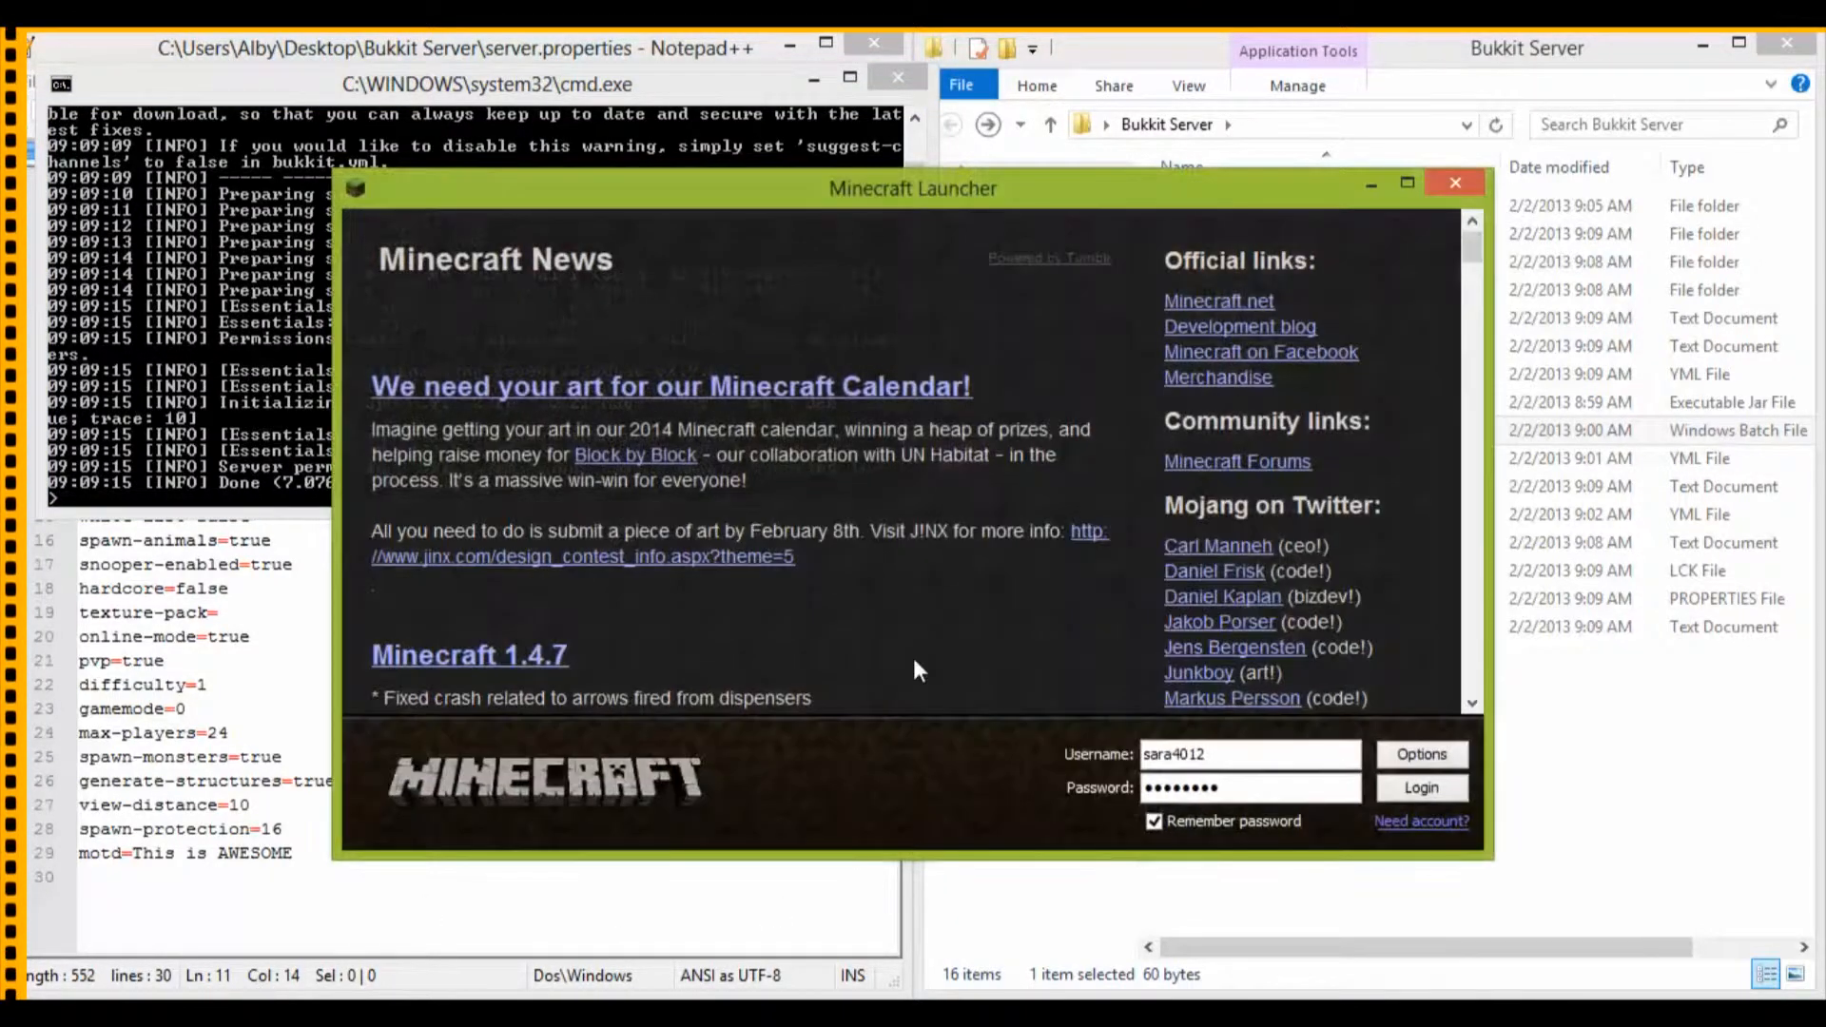
pyautogui.click(1381, 788)
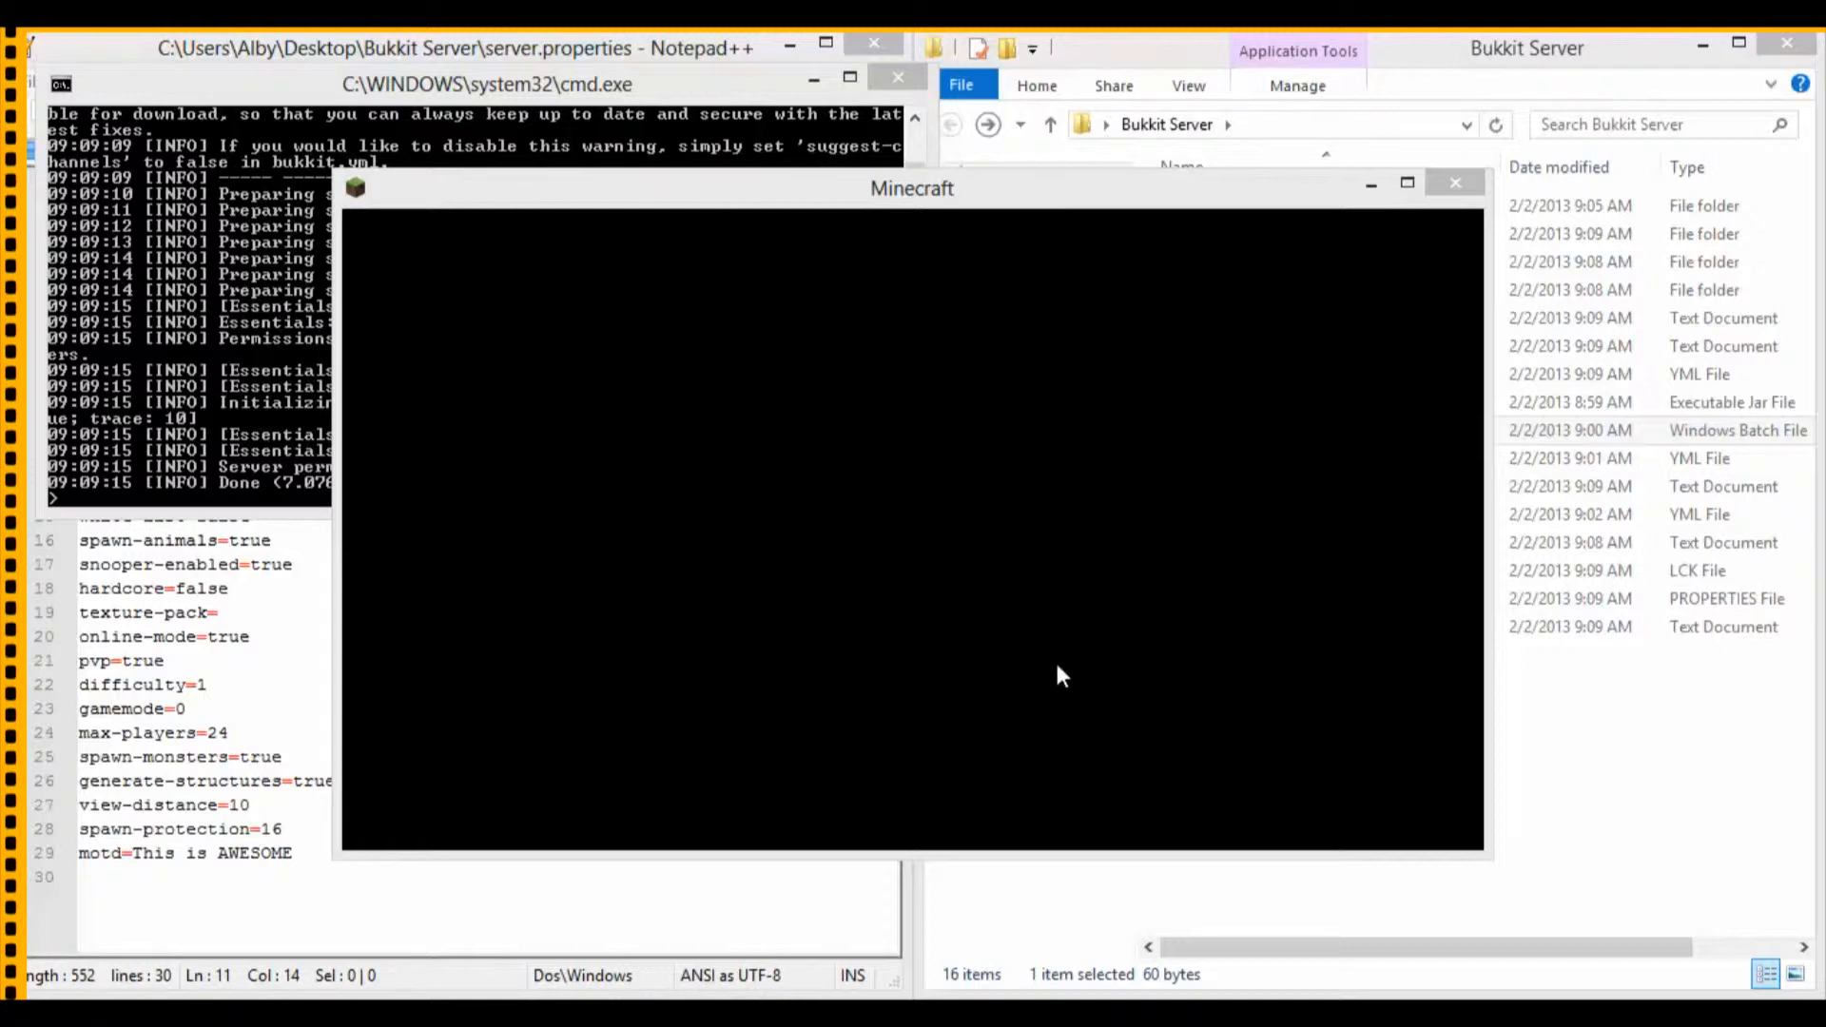
# Step: Close the Minecraft client, shut down the server with the stop command and dismiss its console
pyautogui.hotkey('alt', 'F4')
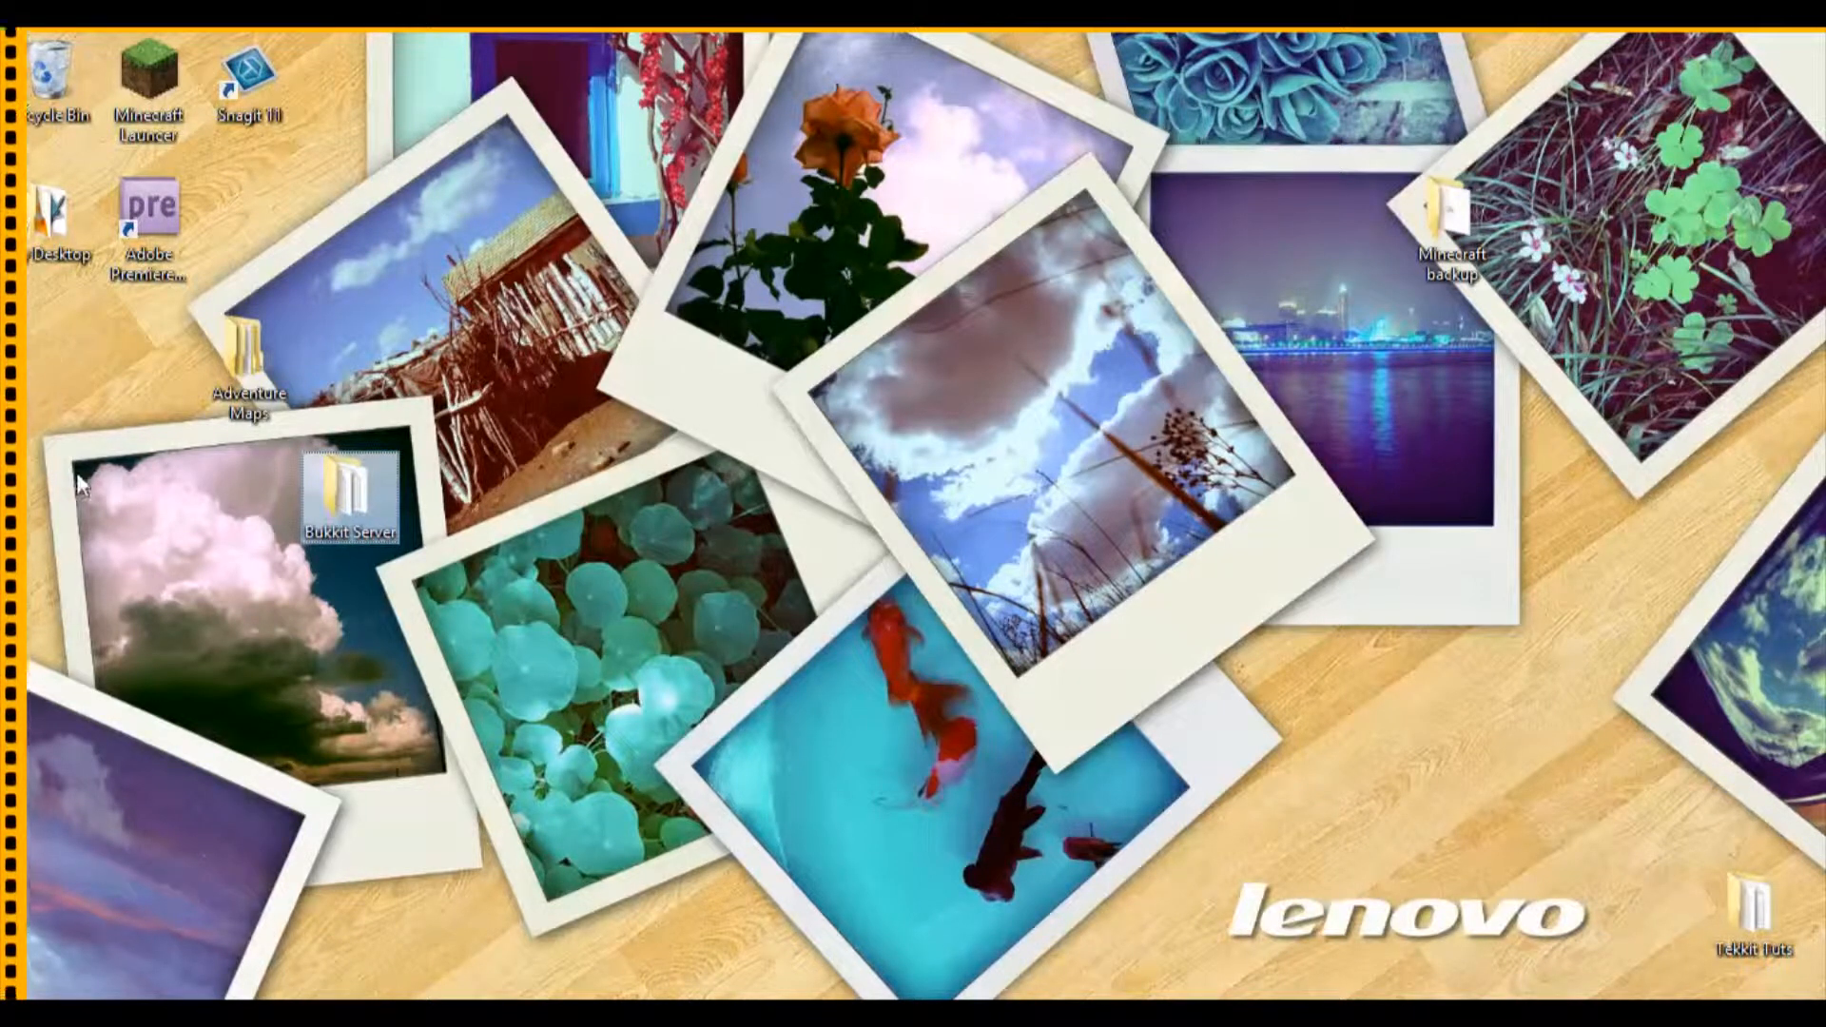
pyautogui.click(547, 1013)
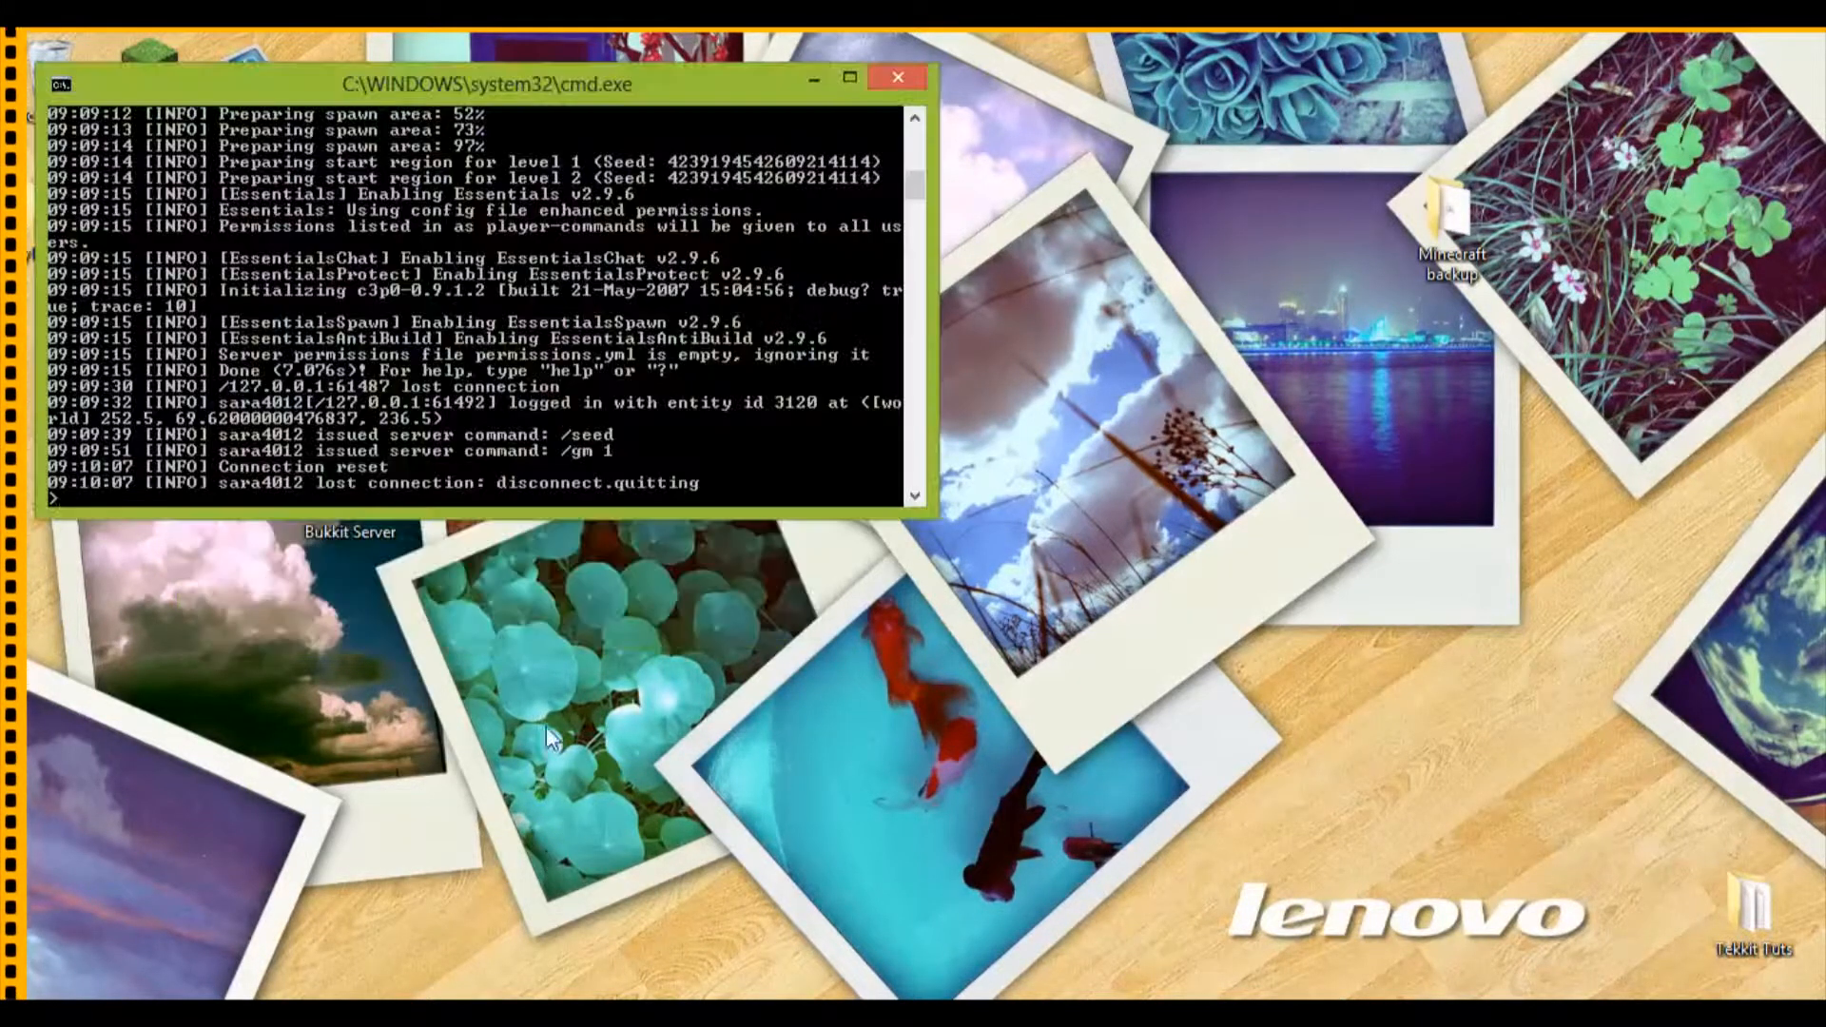
pyautogui.write('stop')
pyautogui.press('Return')
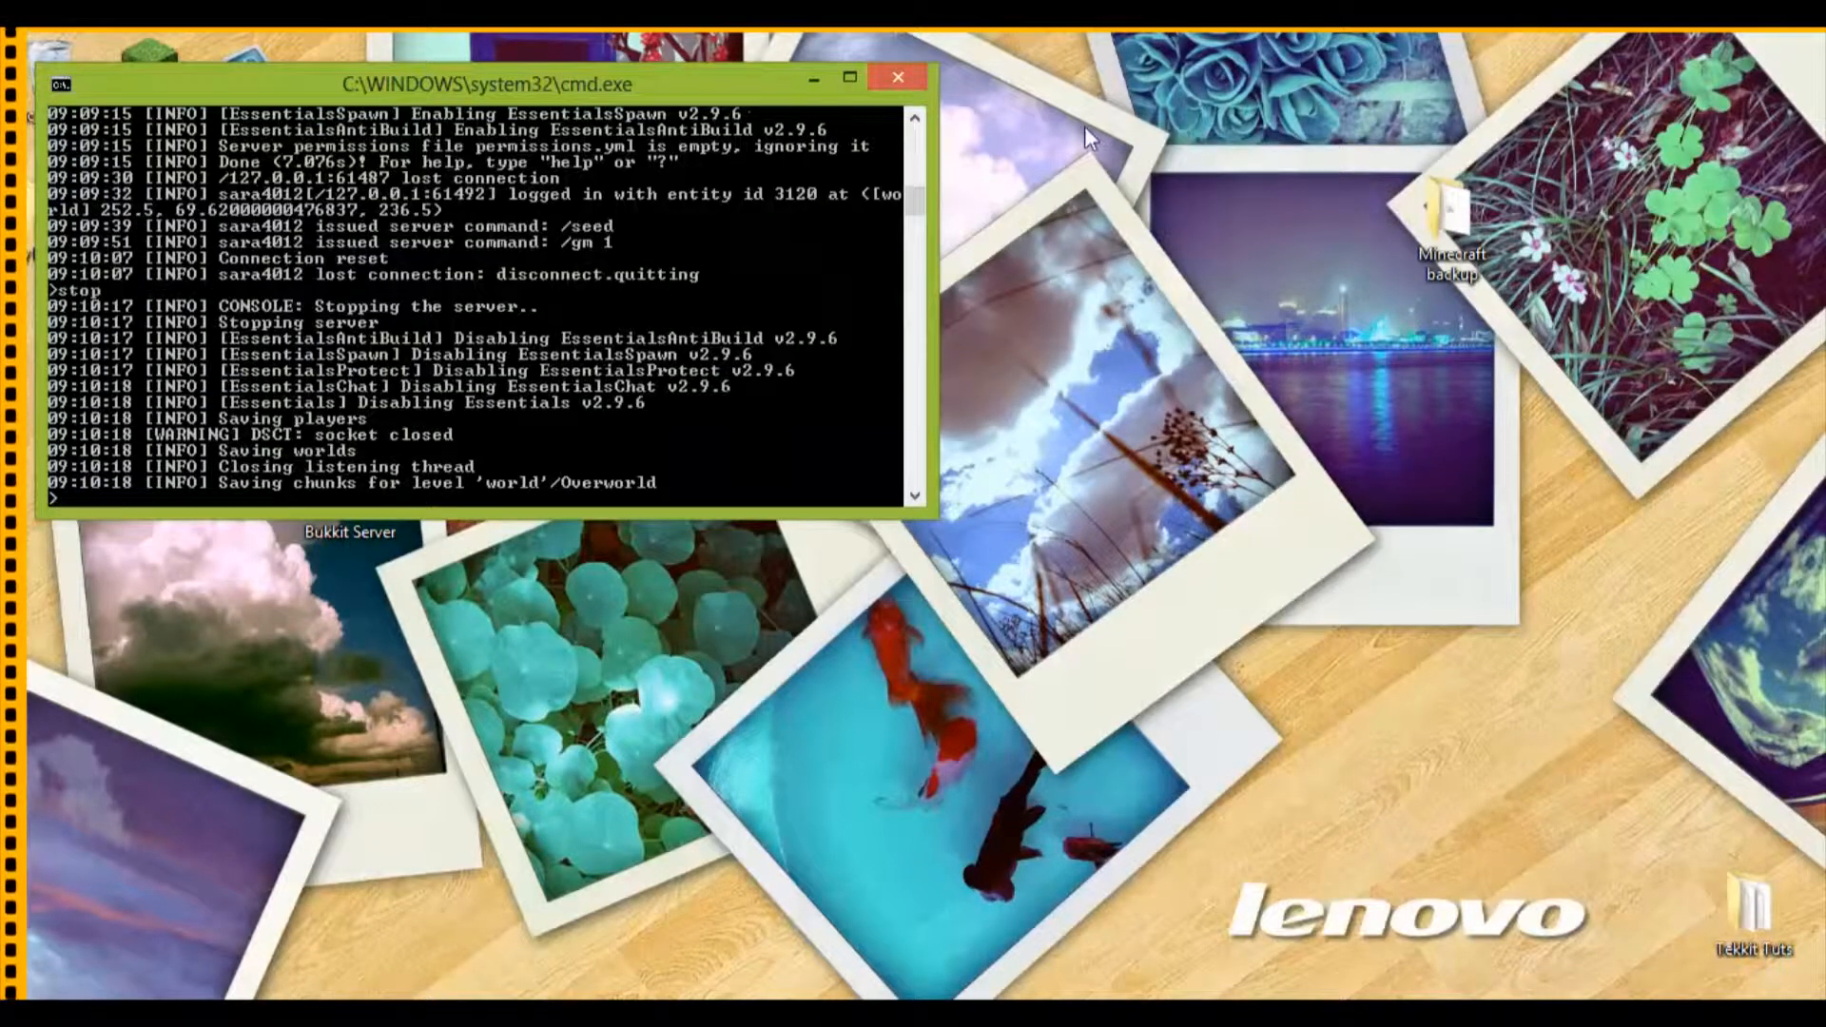
pyautogui.press('Return')
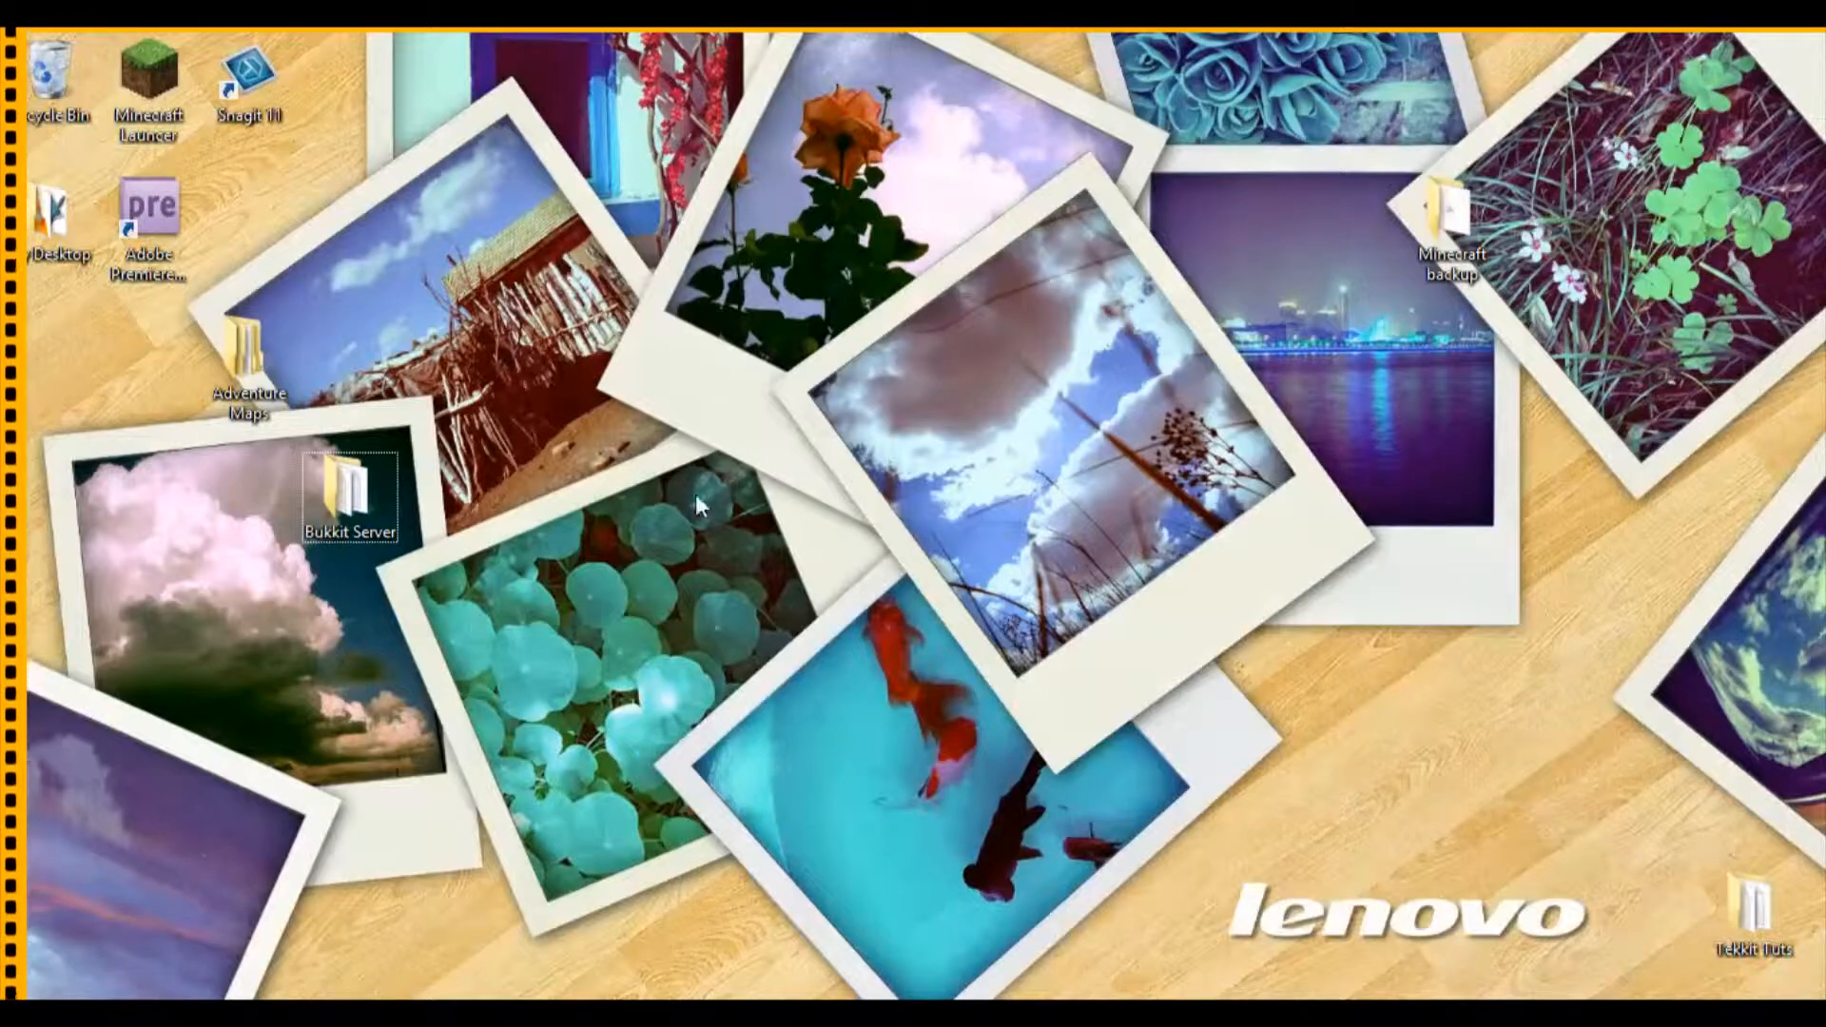
# Step: Search the installed apps for cmd and open Command Prompt
pyautogui.press('super')
pyautogui.scroll(-5, 1591, 758)
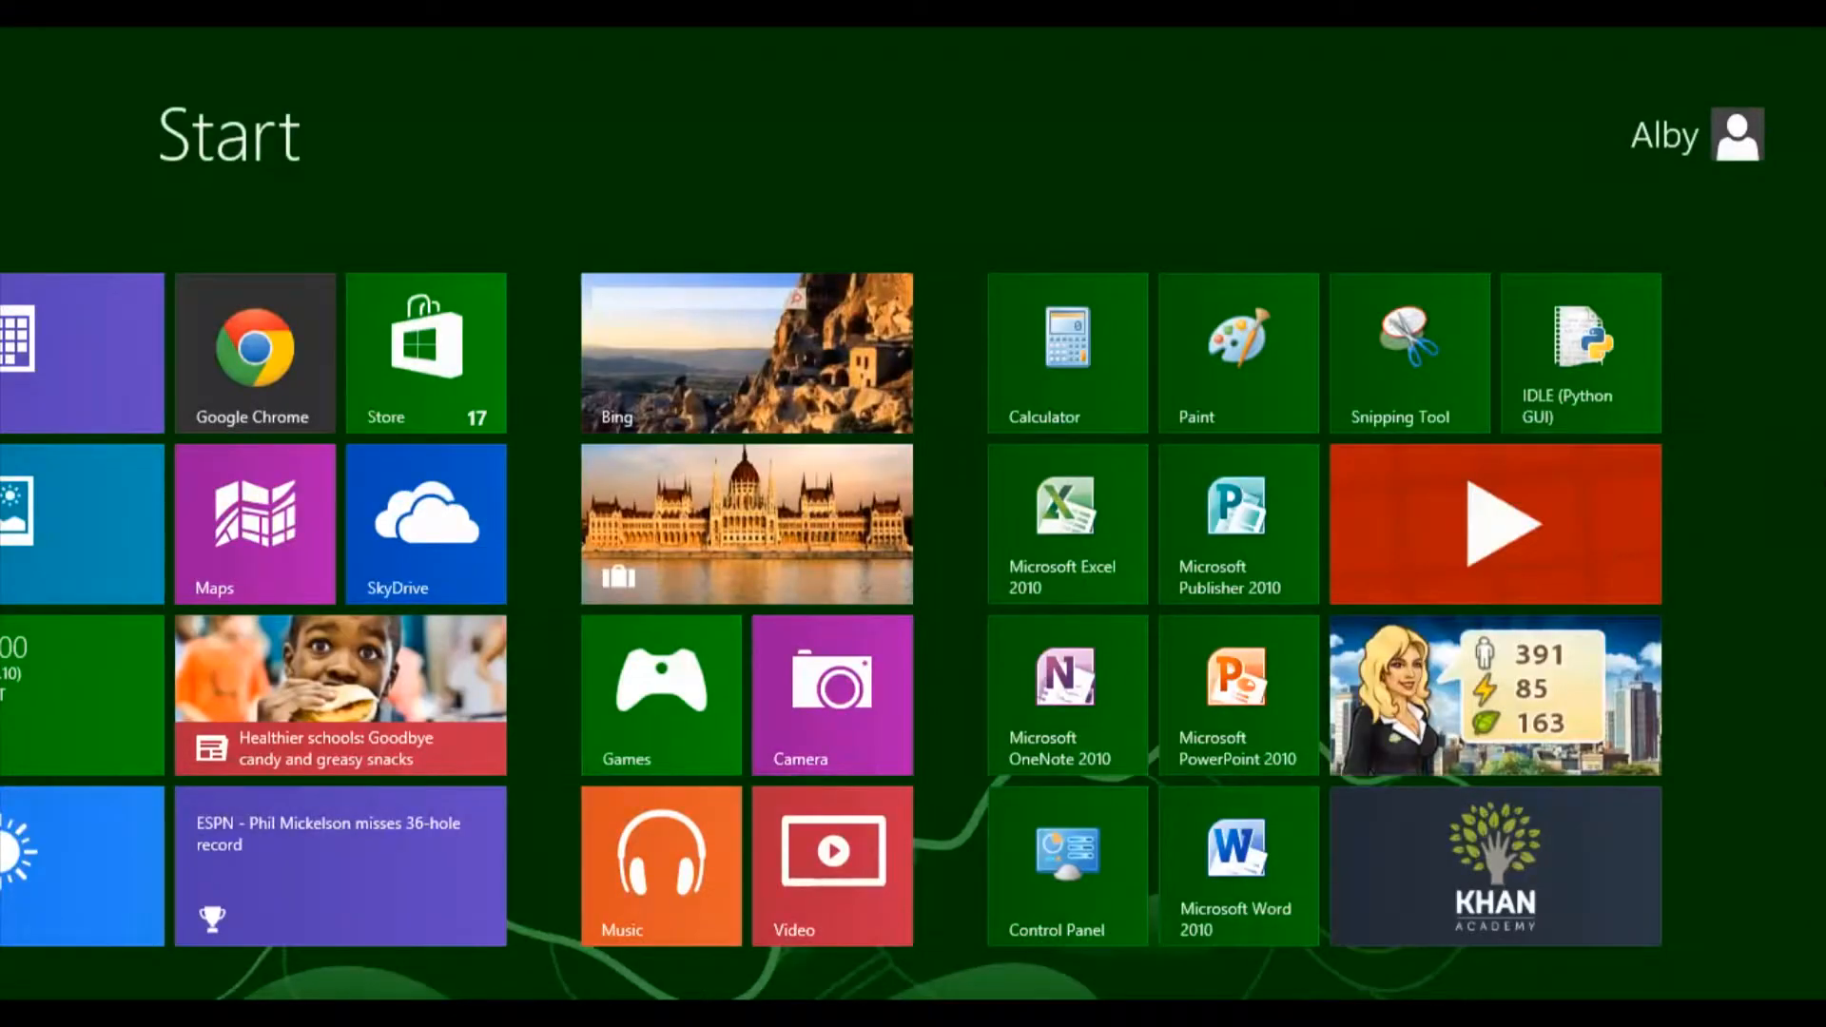
pyautogui.rightClick(1757, 738)
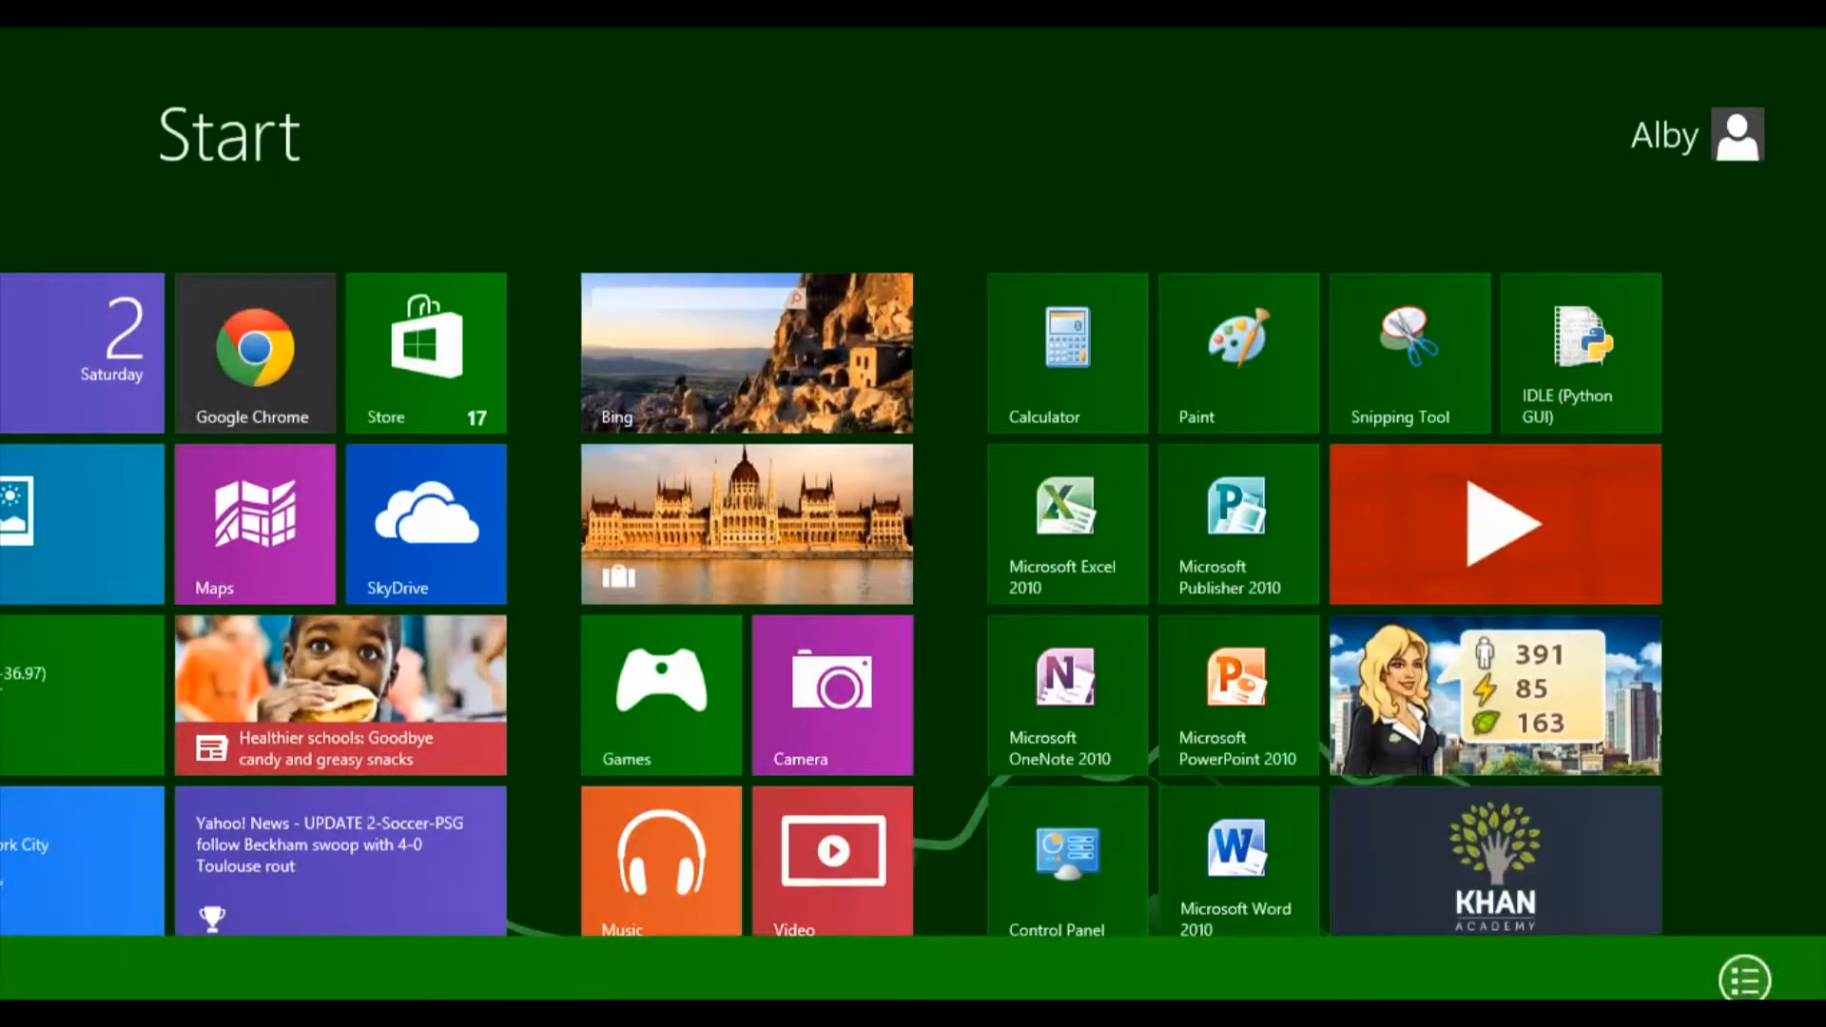
pyautogui.click(1732, 947)
pyautogui.moveTo(1821, 33)
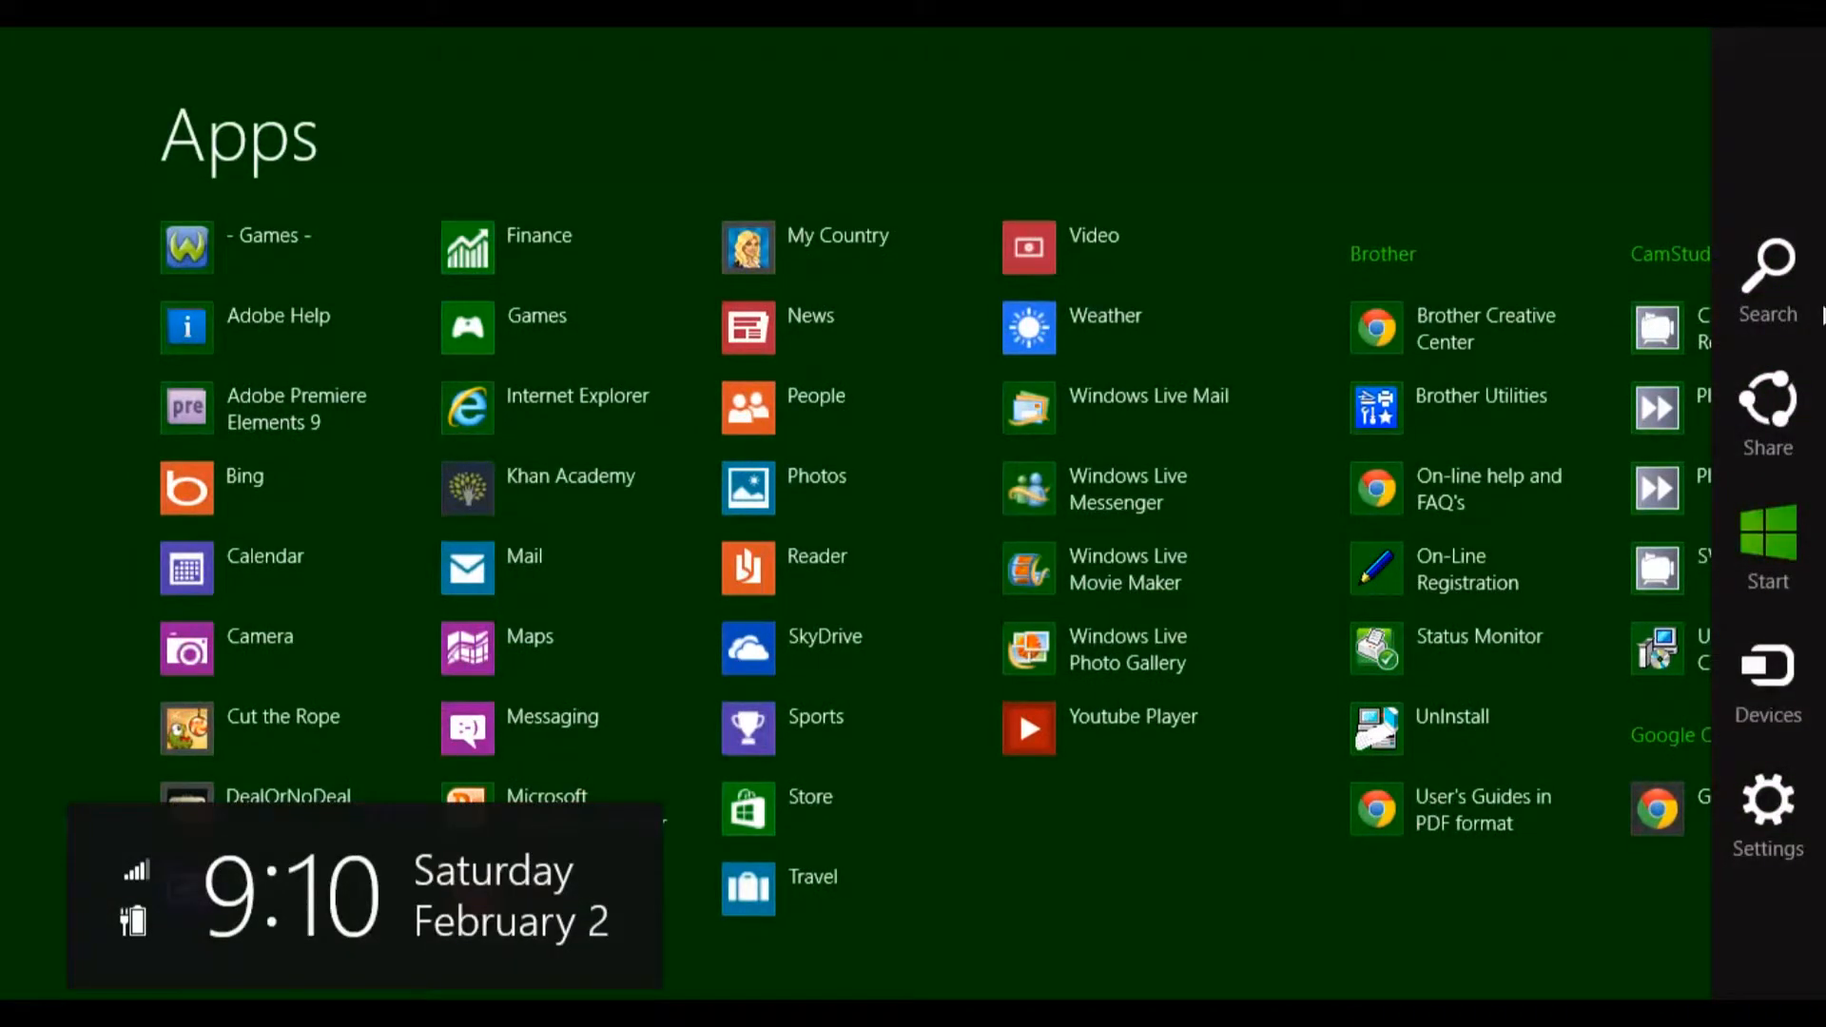
pyautogui.click(1807, 272)
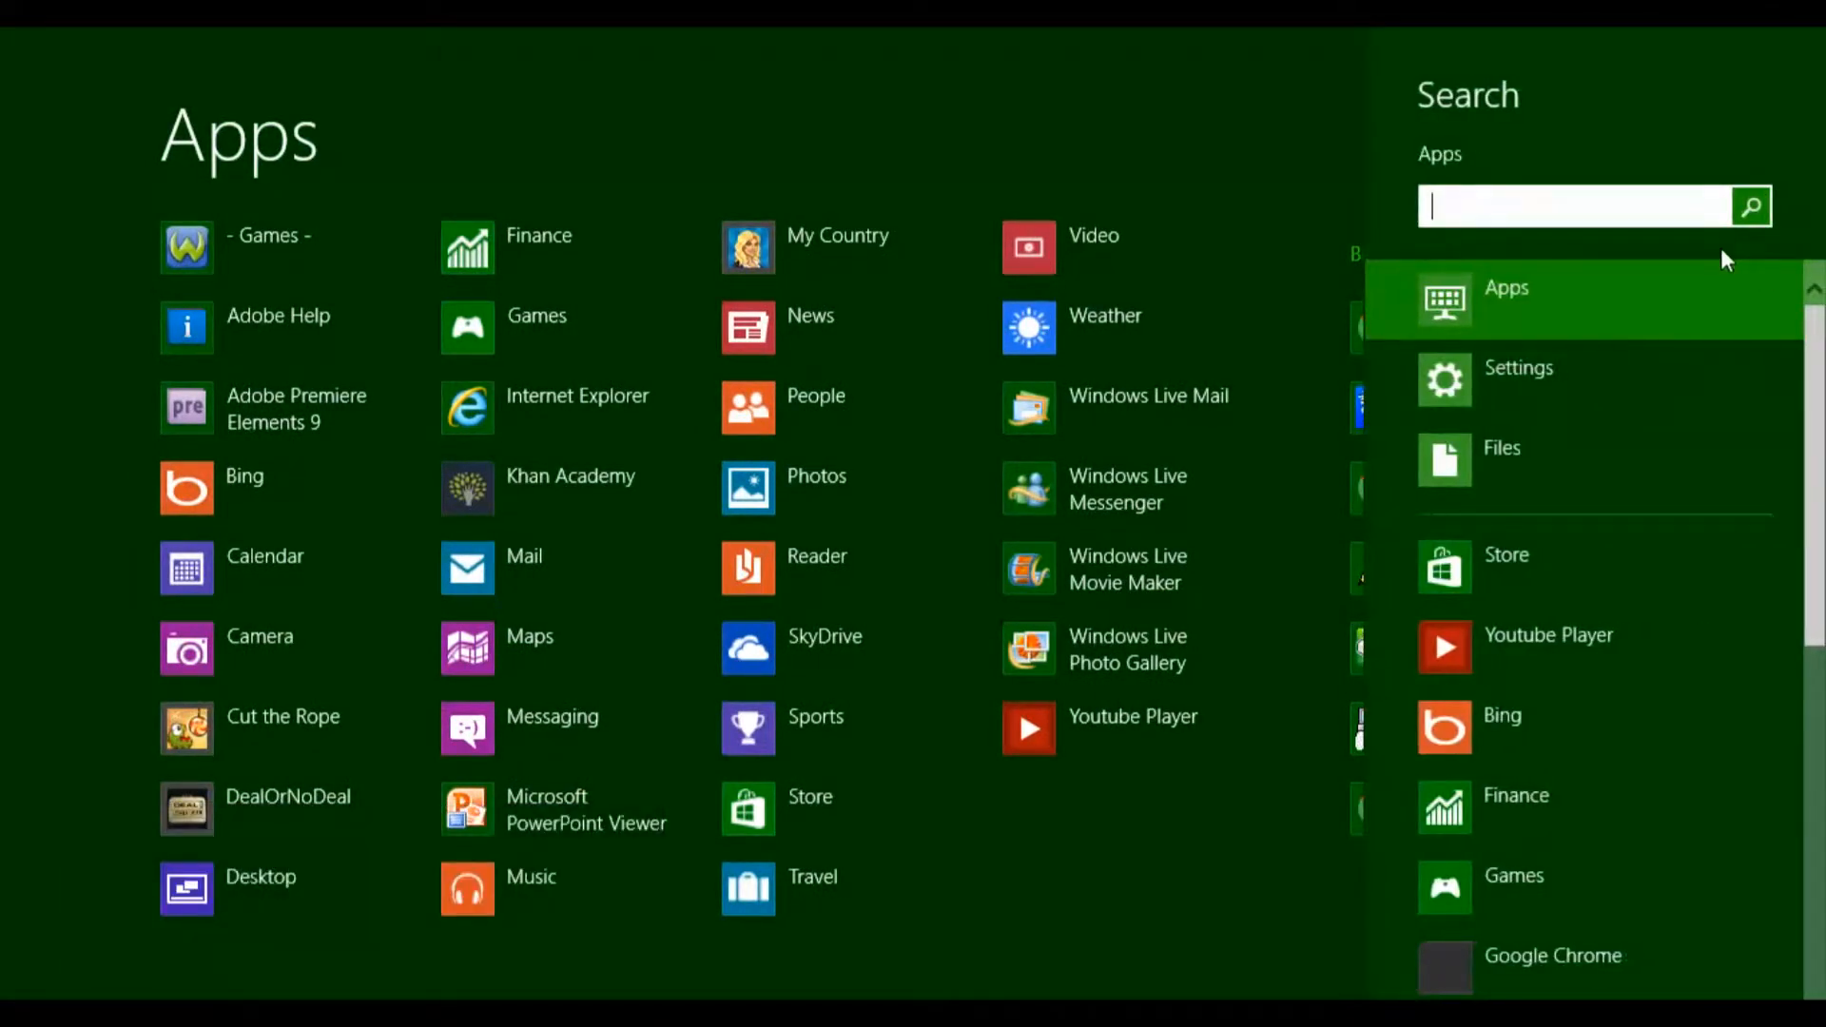
pyautogui.write('cmd')
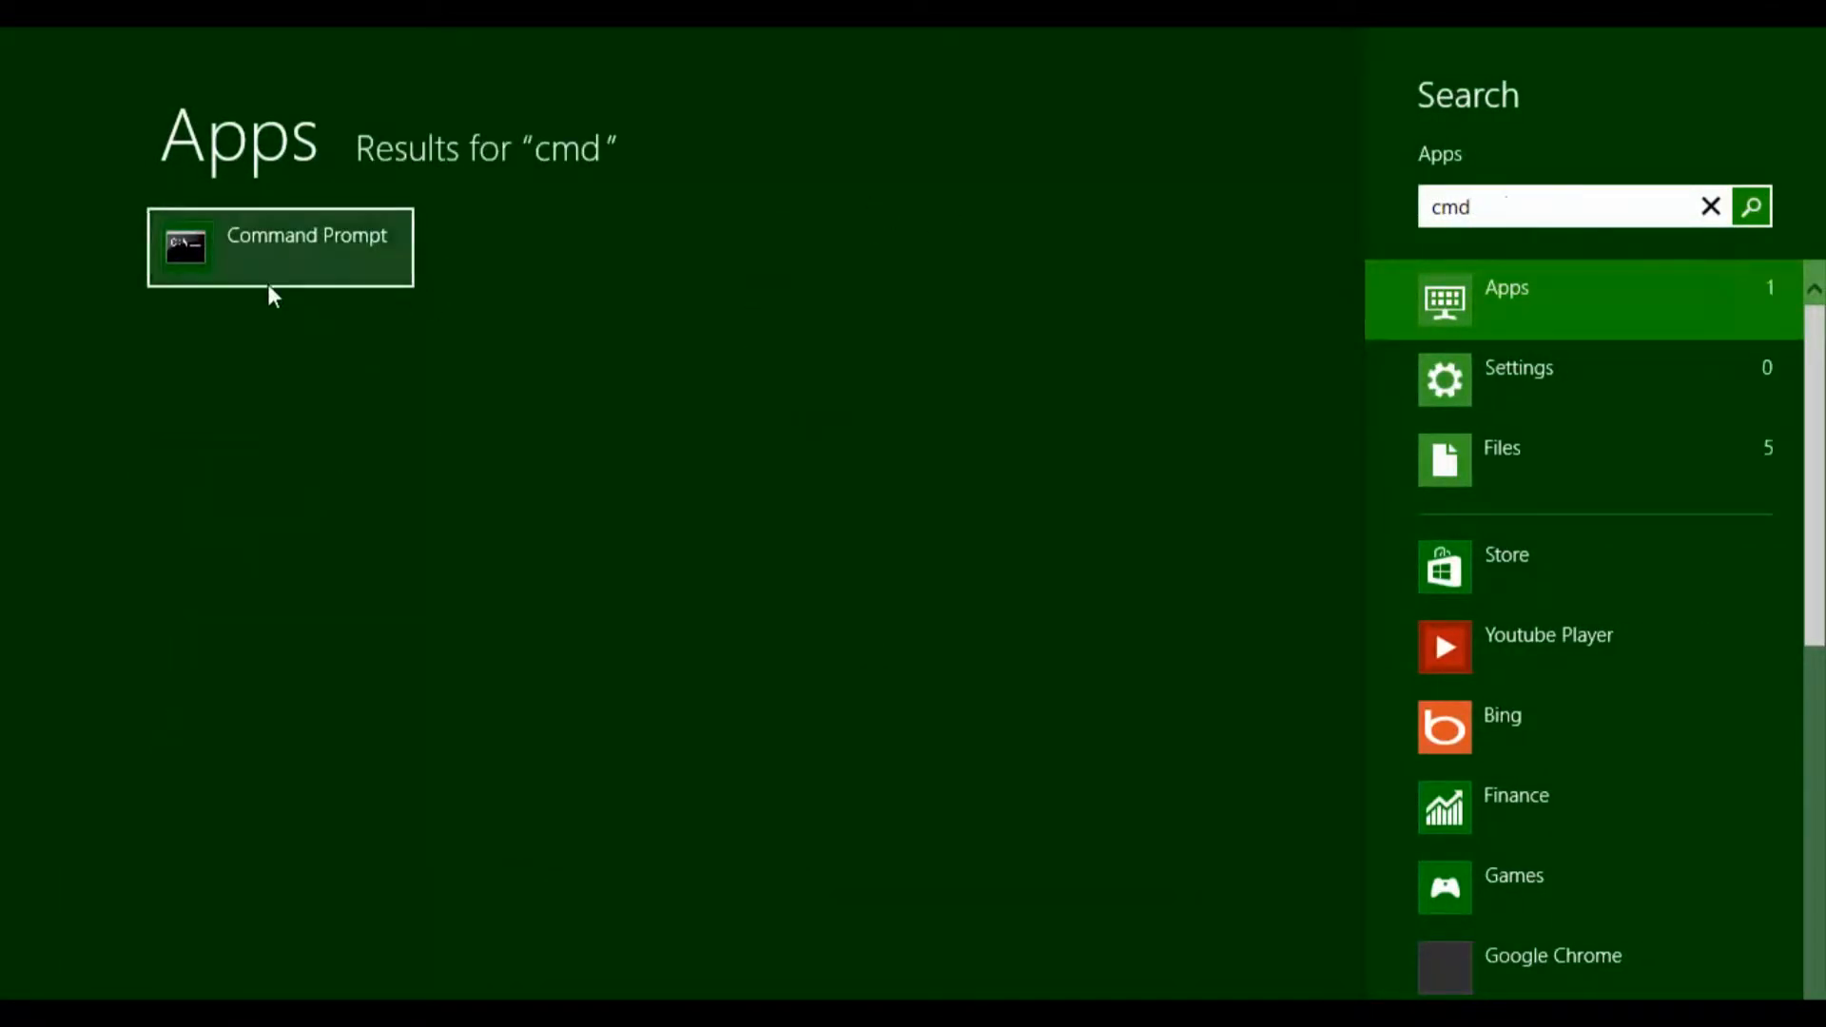
pyautogui.click(269, 287)
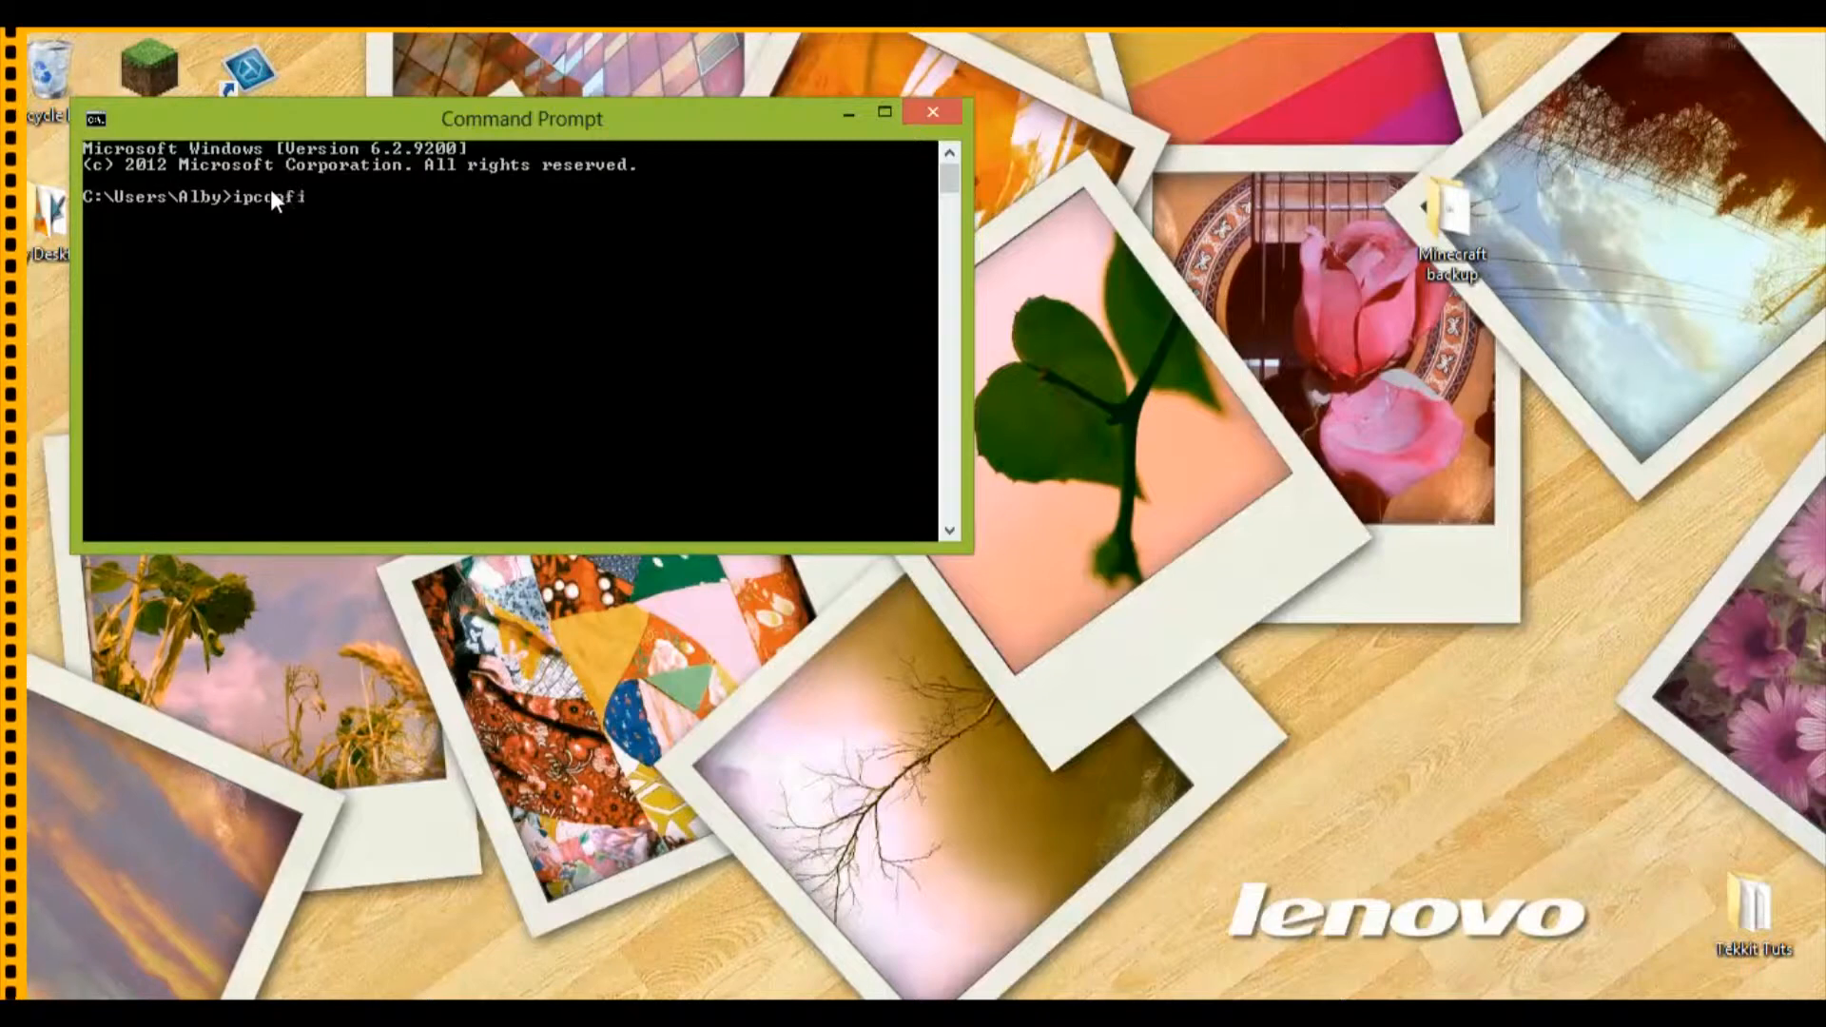
# Step: Run ipconfig to look up the computer's IPv4 address, and minimize Command Prompt
pyautogui.write('ipconfig')
pyautogui.press('Return')
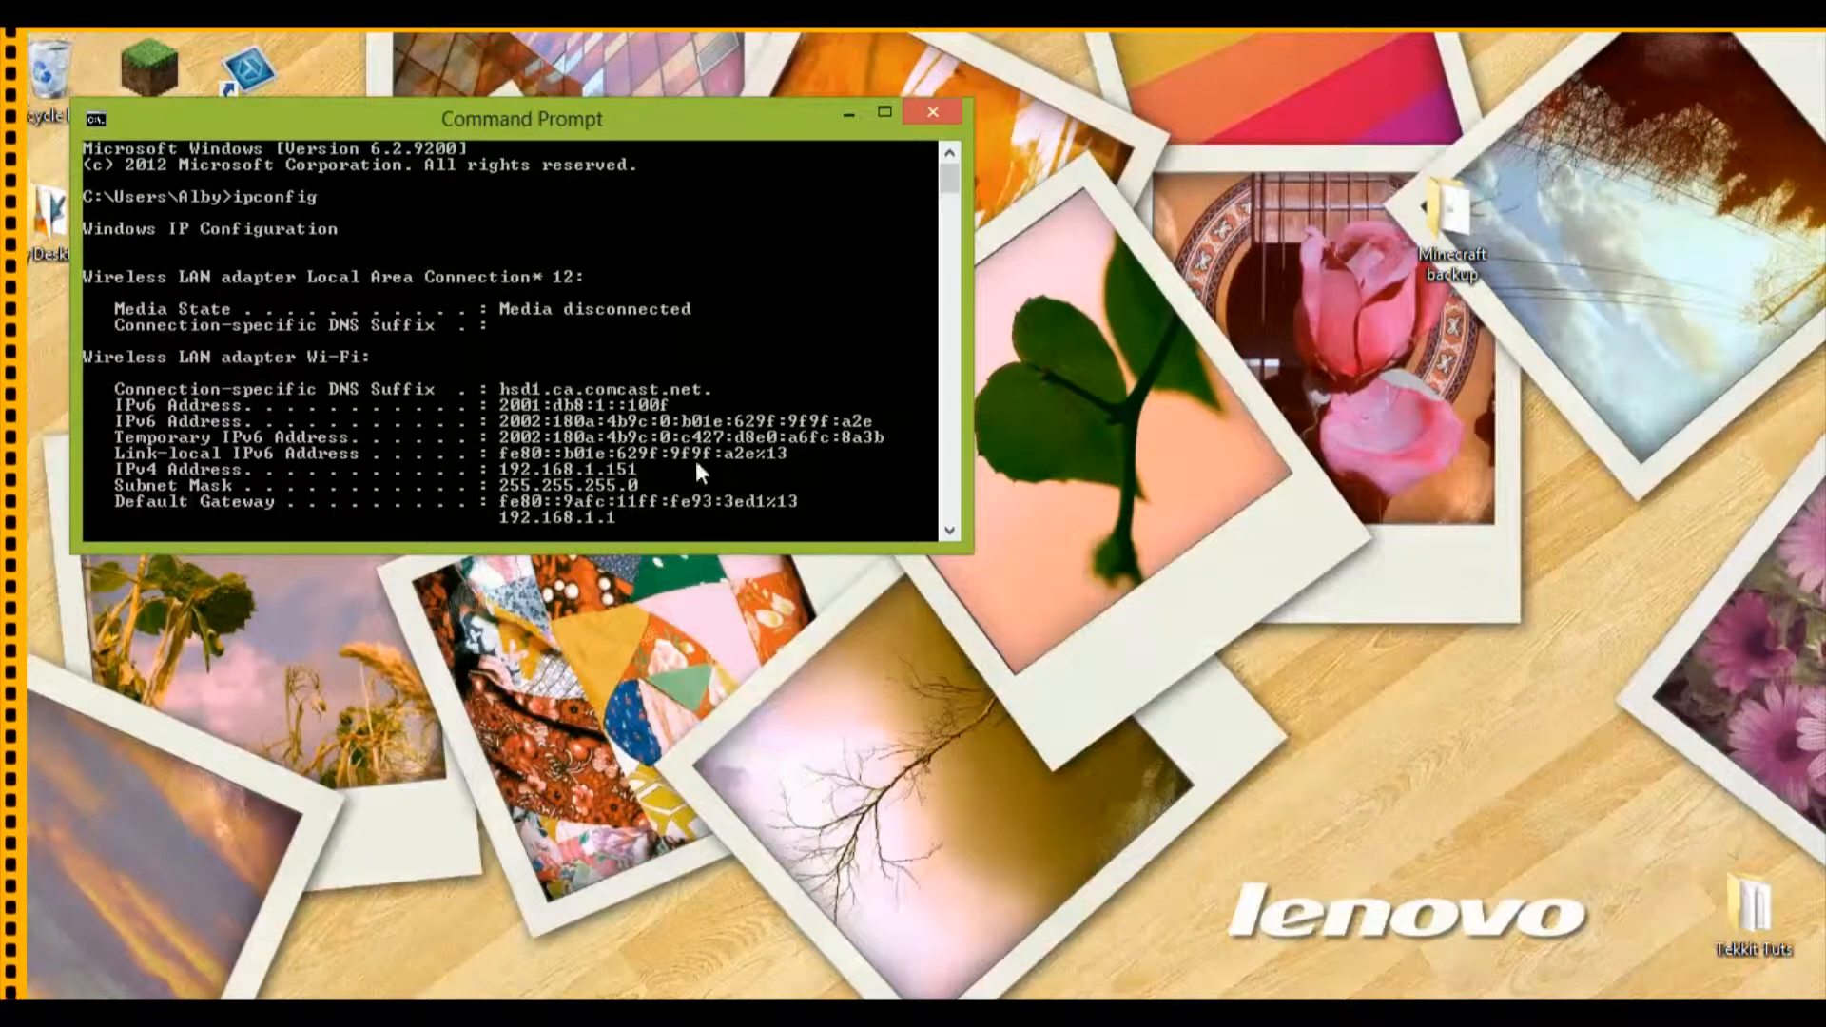
pyautogui.click(847, 114)
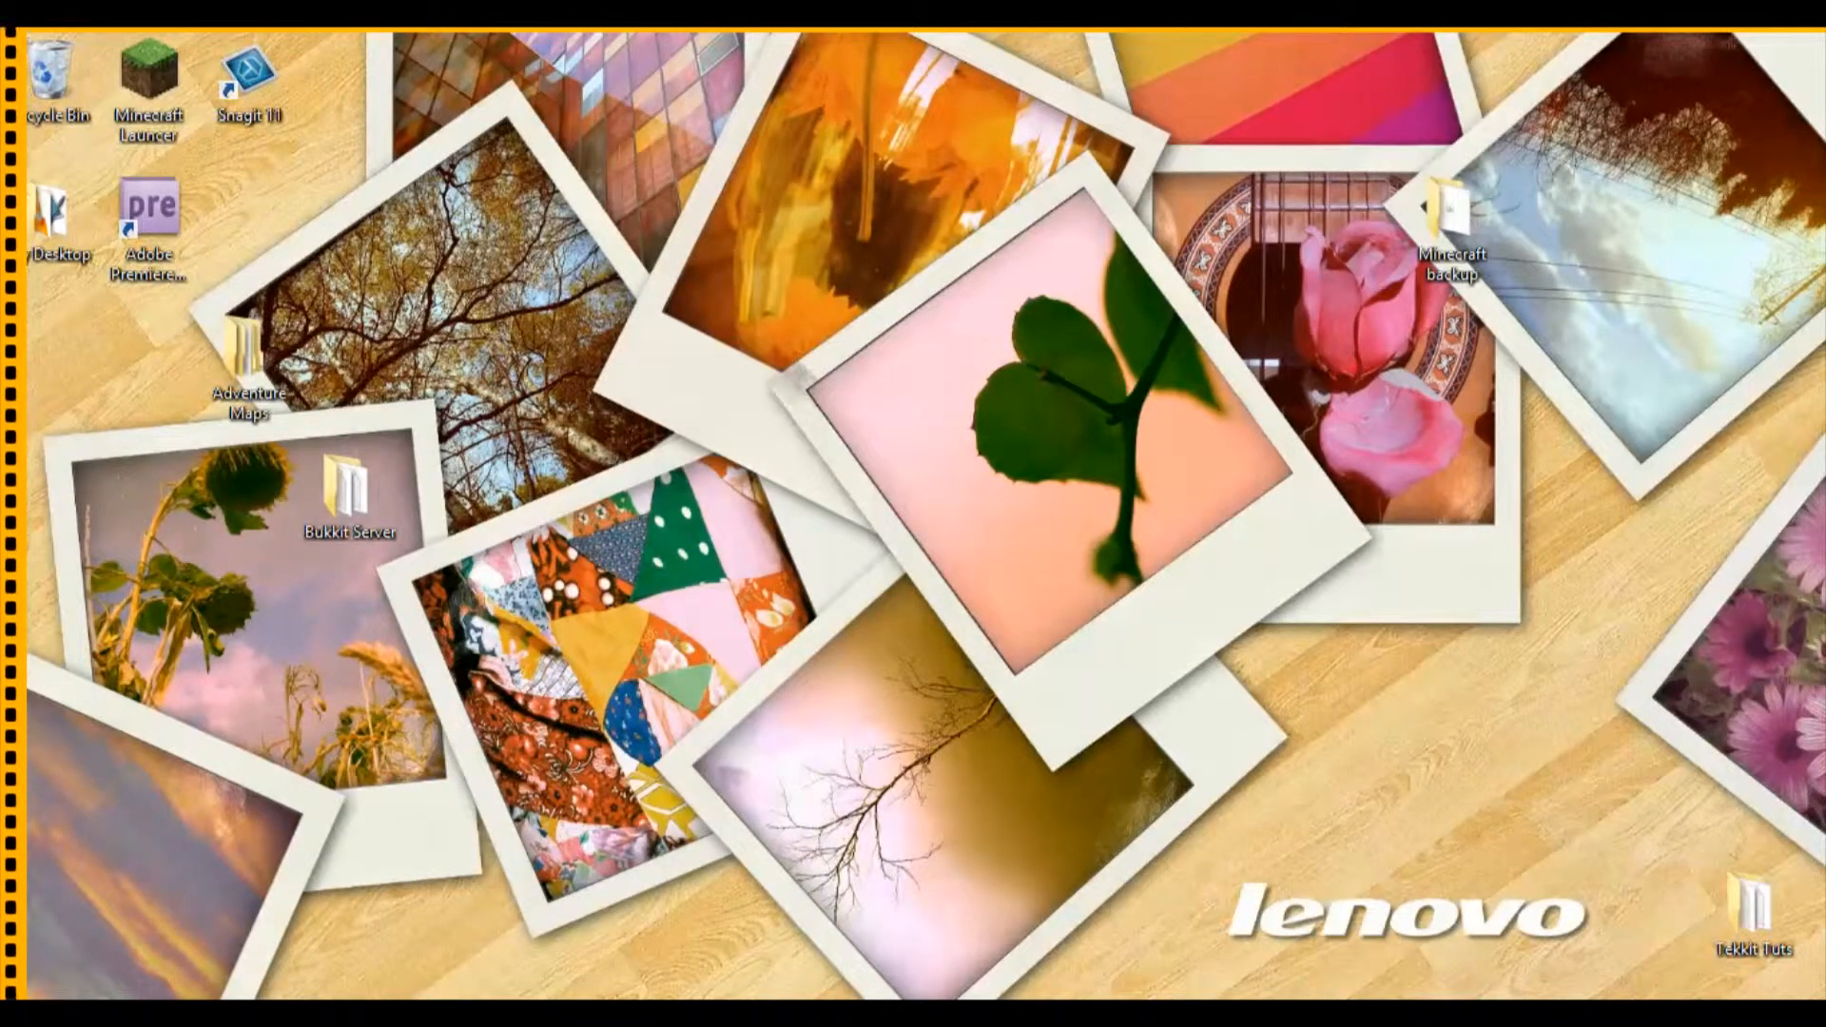
# Step: Bring up the maximized Chrome window and try to load 192.168.1.151 in a new tab
pyautogui.hotkey('alt', 'Tab')
pyautogui.moveTo(695, 53)
pyautogui.mouseDown()
pyautogui.moveTo(917, 29)
pyautogui.moveTo(717, 49)
pyautogui.mouseUp()
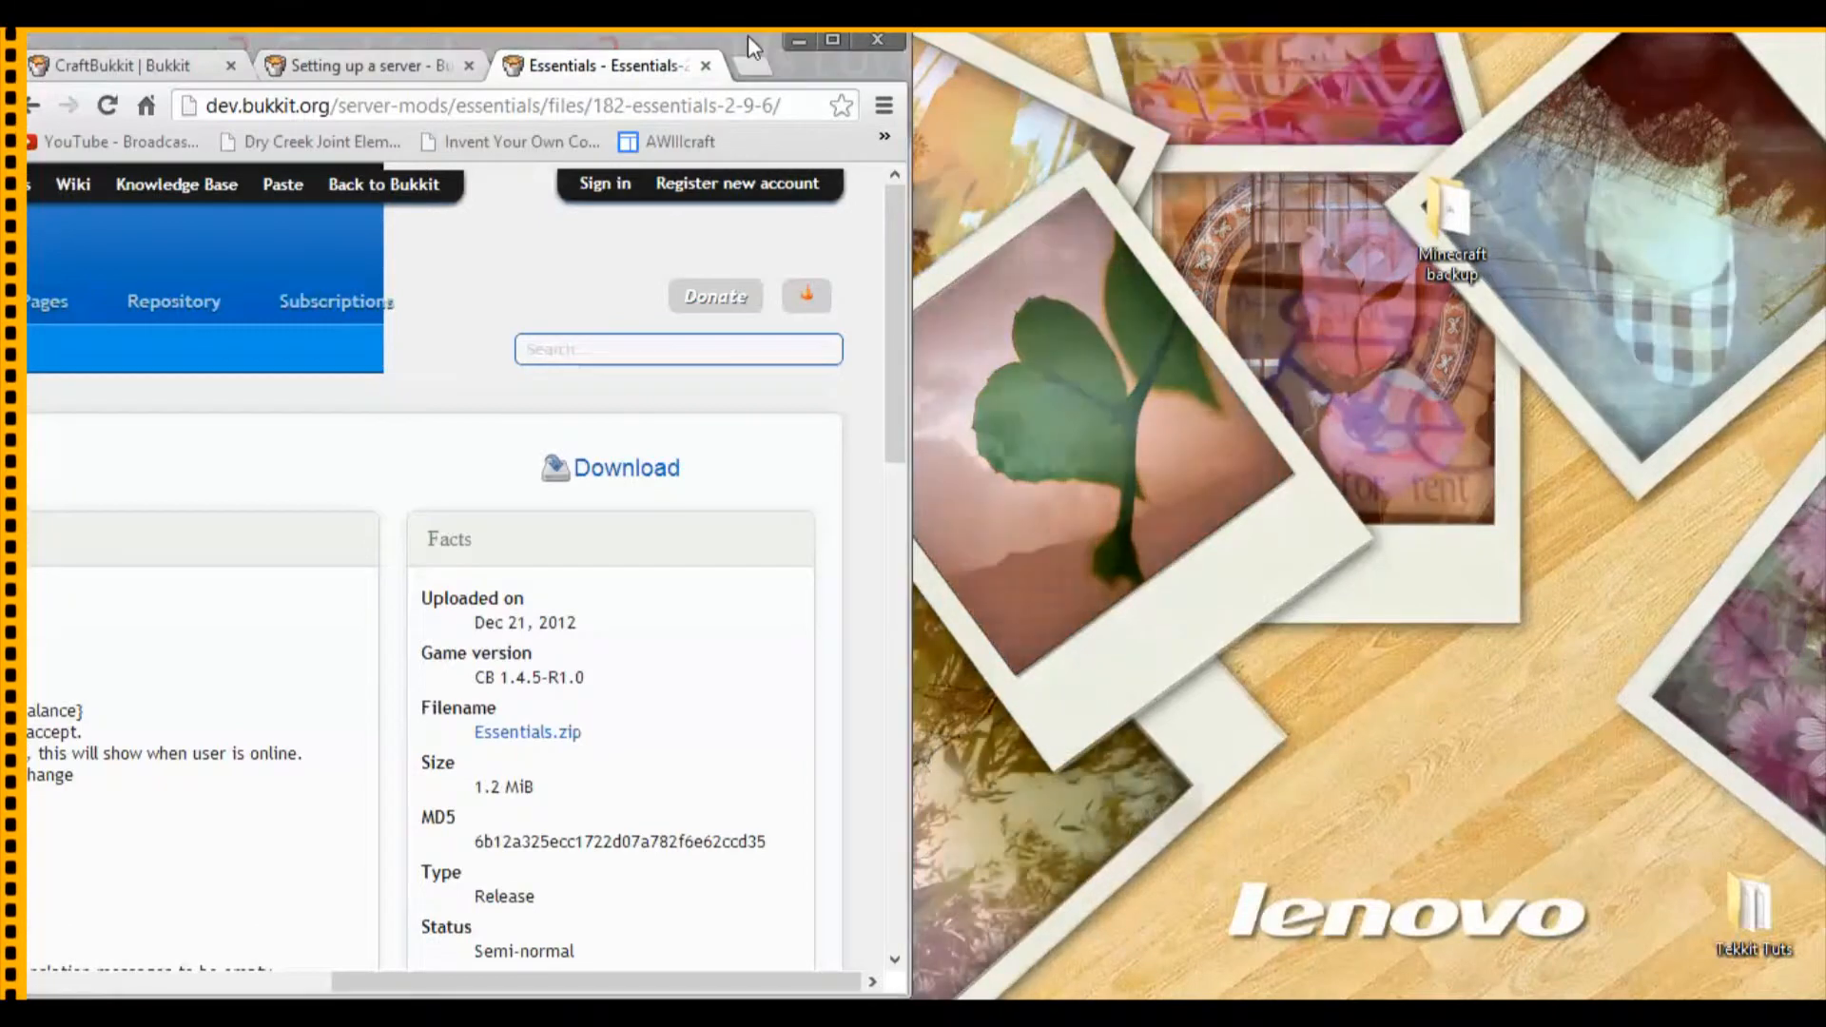
pyautogui.click(832, 40)
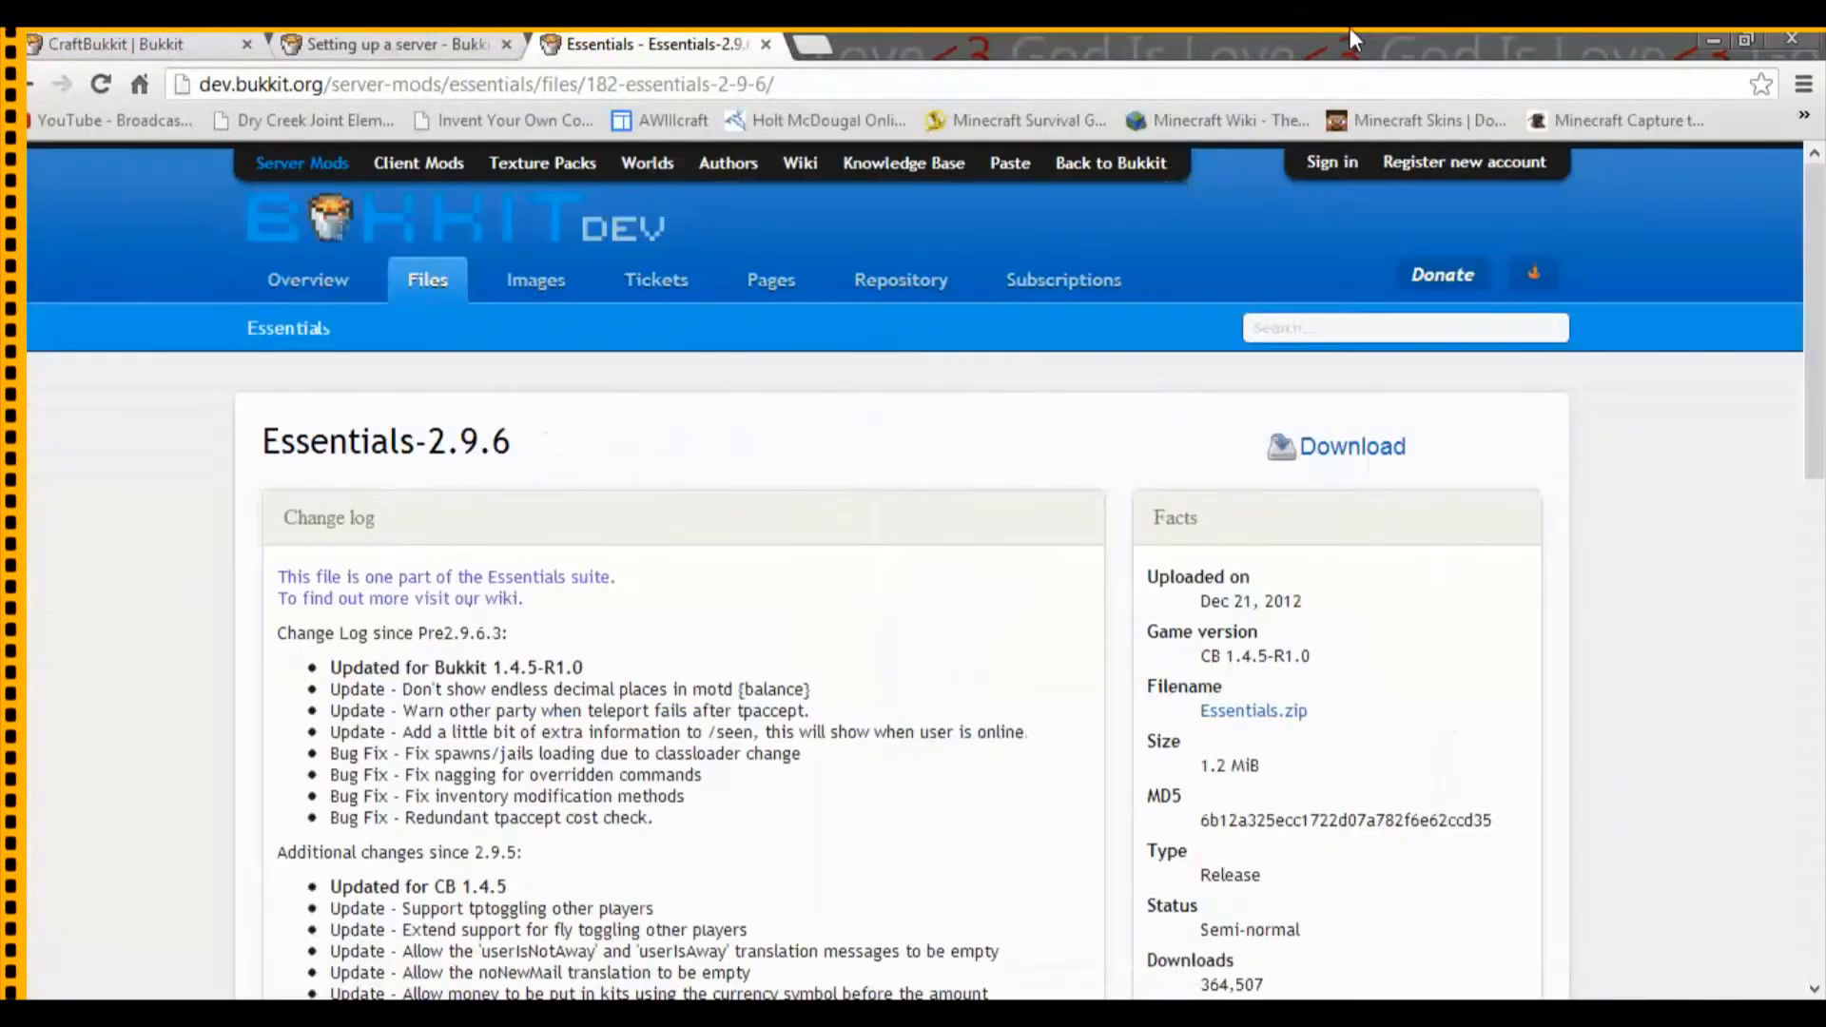
pyautogui.click(814, 46)
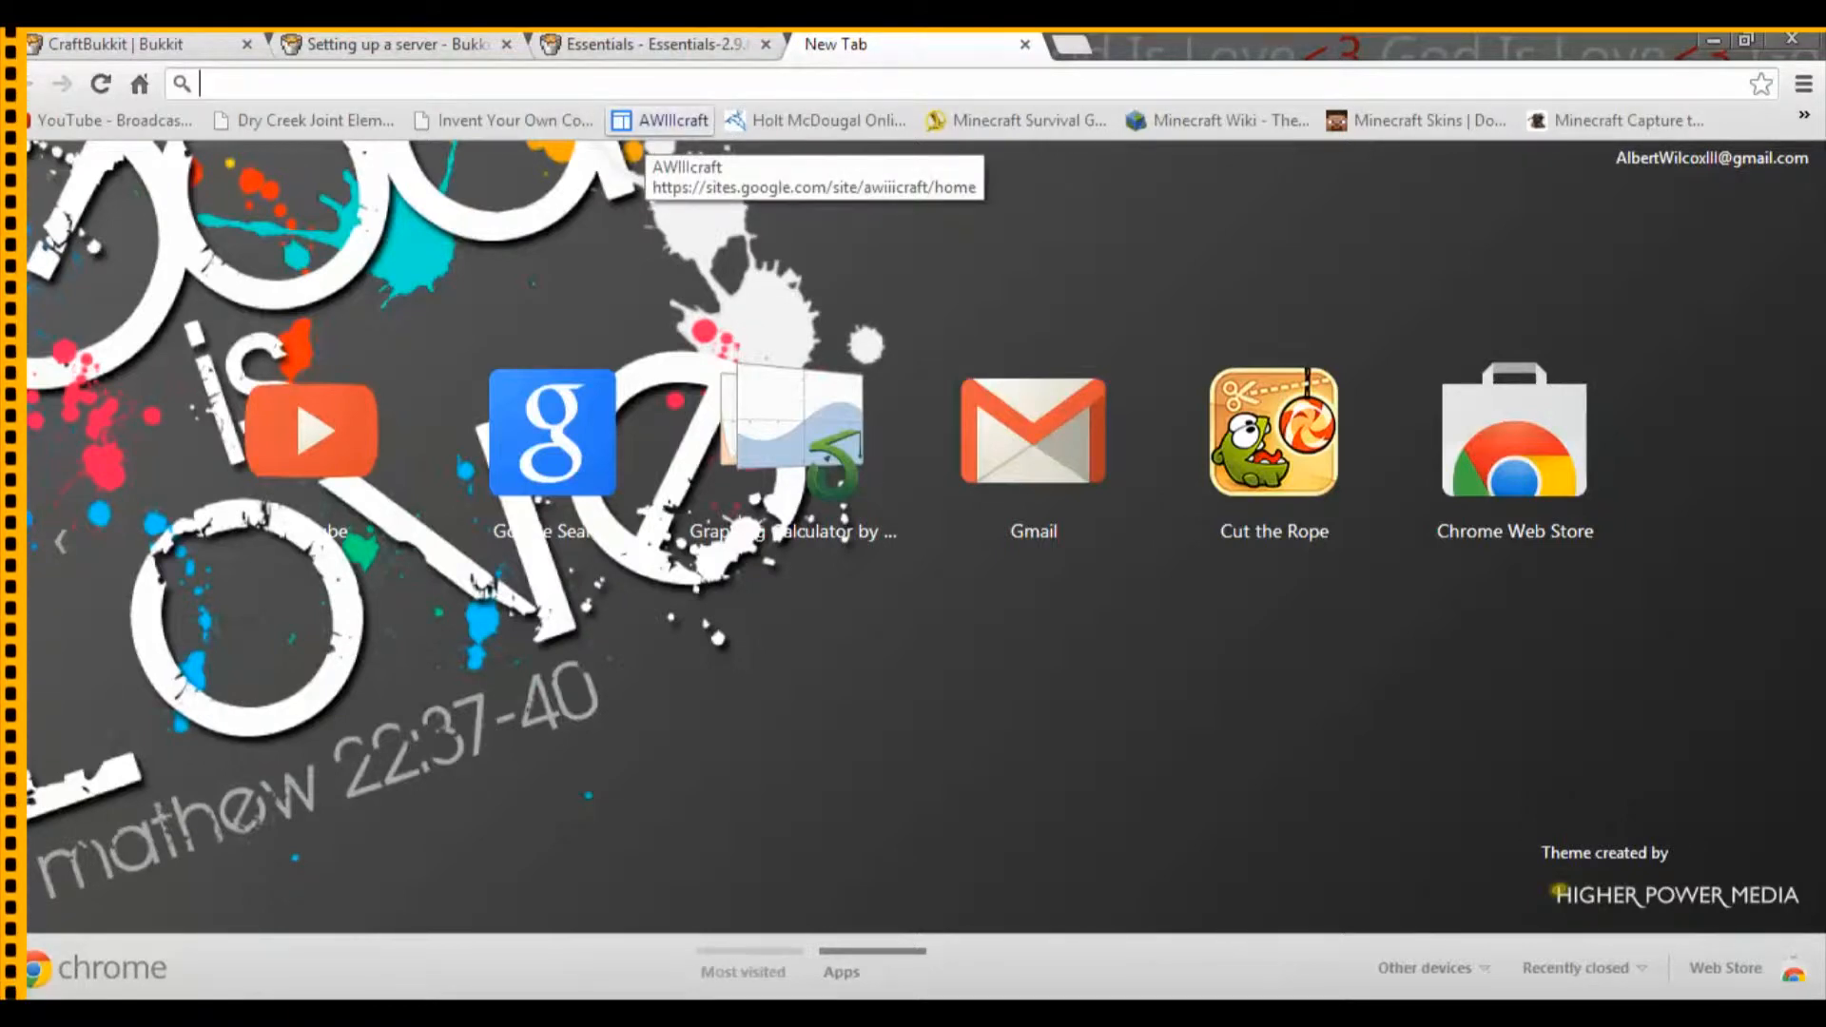
pyautogui.write('192.168.1.130:5900')
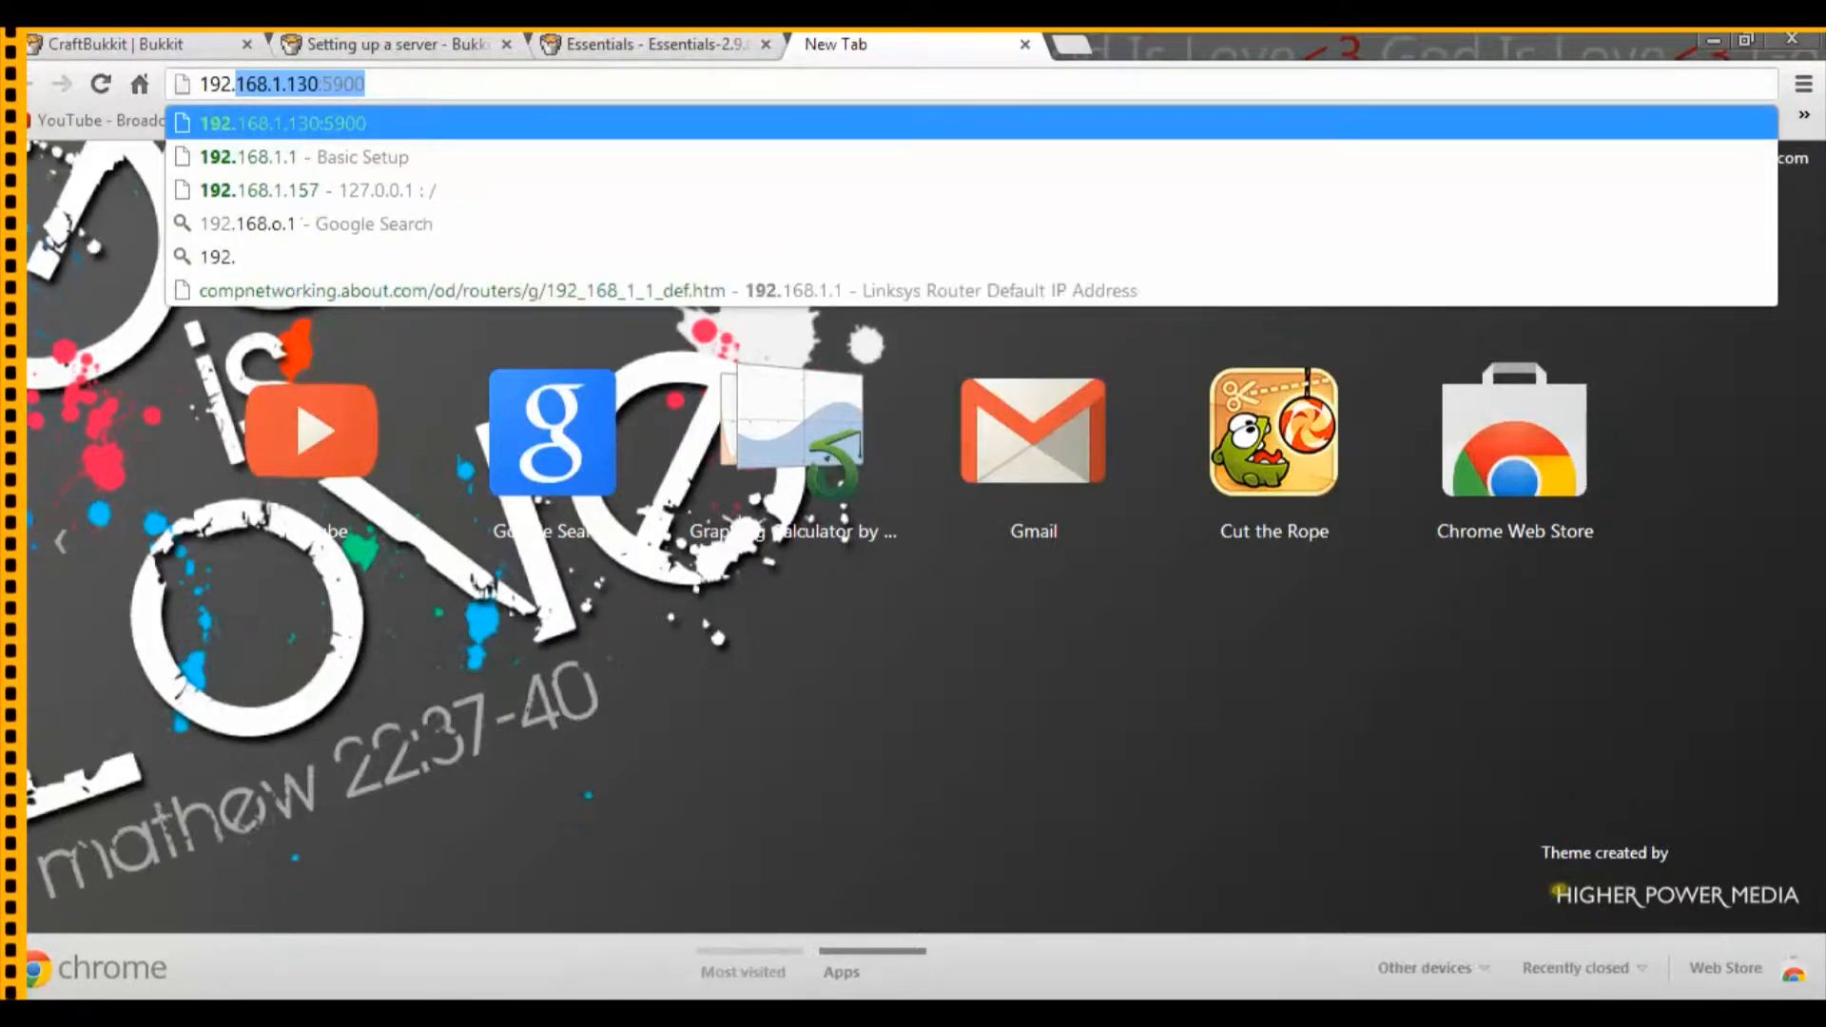
pyautogui.press('Return')
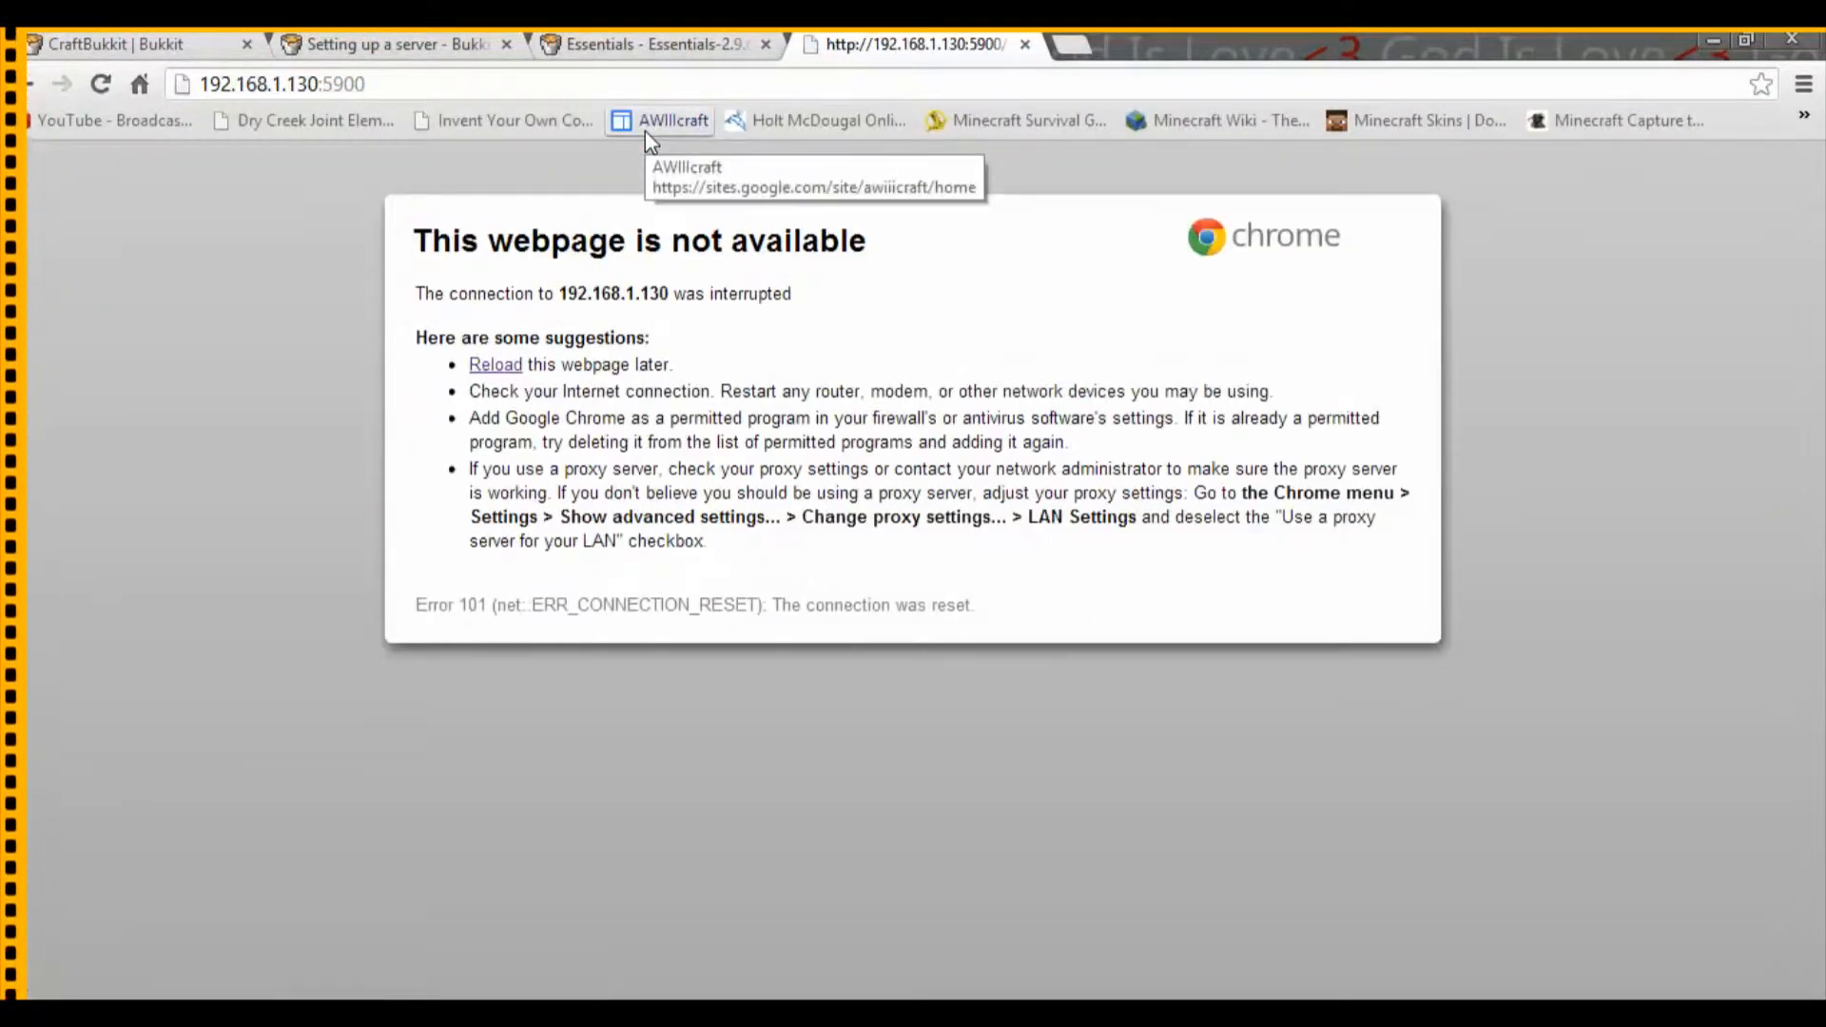
pyautogui.moveTo(366, 86); pyautogui.dragTo(303, 95)
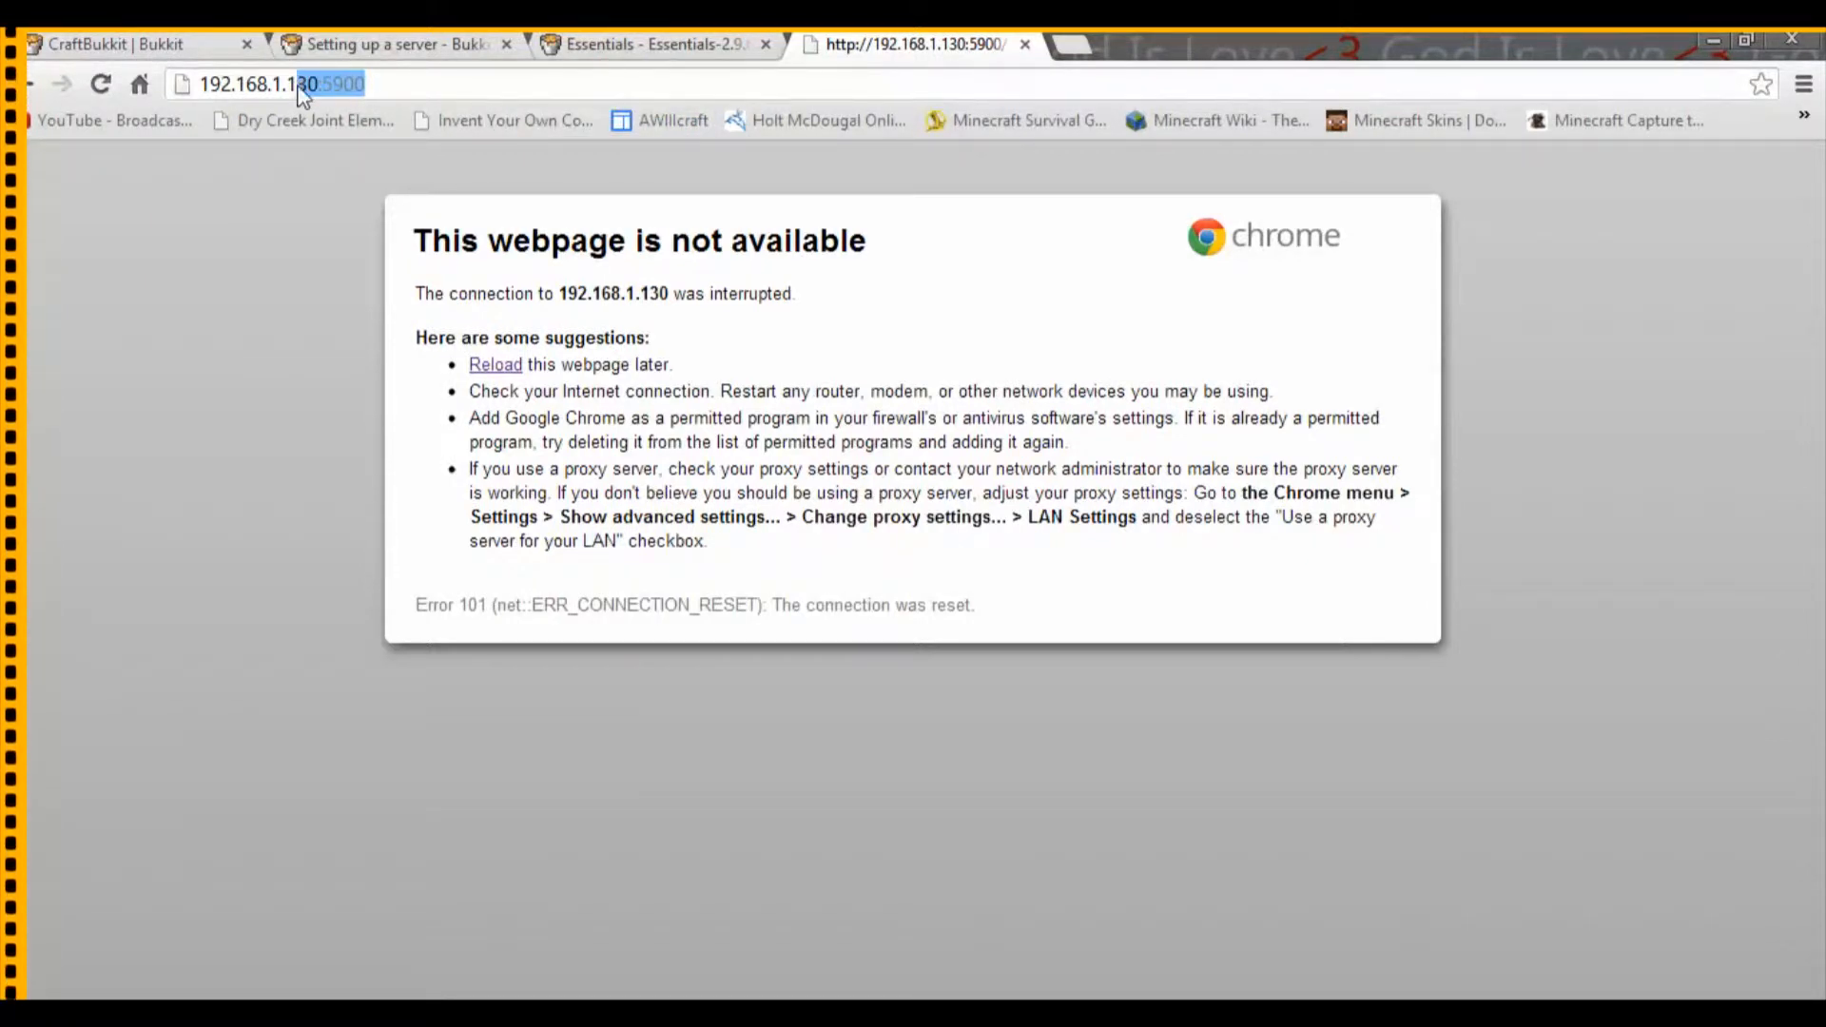
pyautogui.write('51')
pyautogui.press('Return')
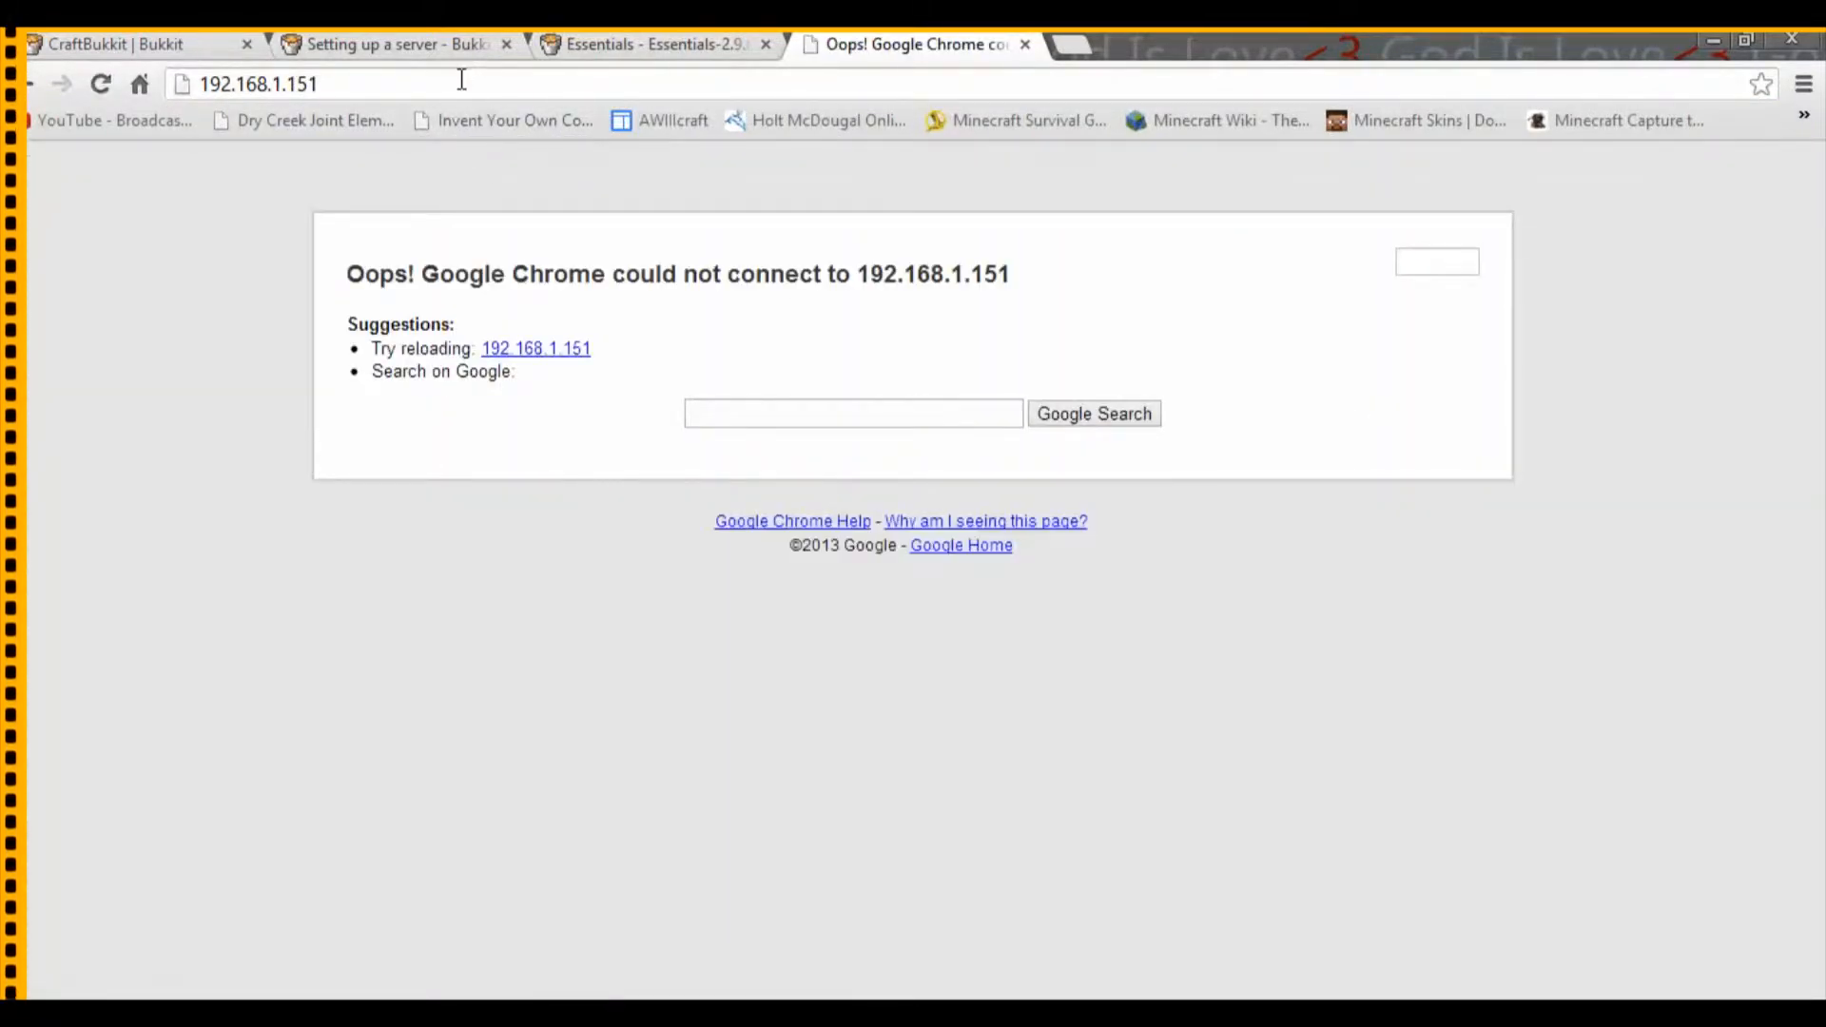
# Step: Try to load the server address with its port, 192.168.1.151:25565, and minimize the browser
pyautogui.click(462, 80)
pyautogui.click(463, 80)
pyautogui.write(':25562')
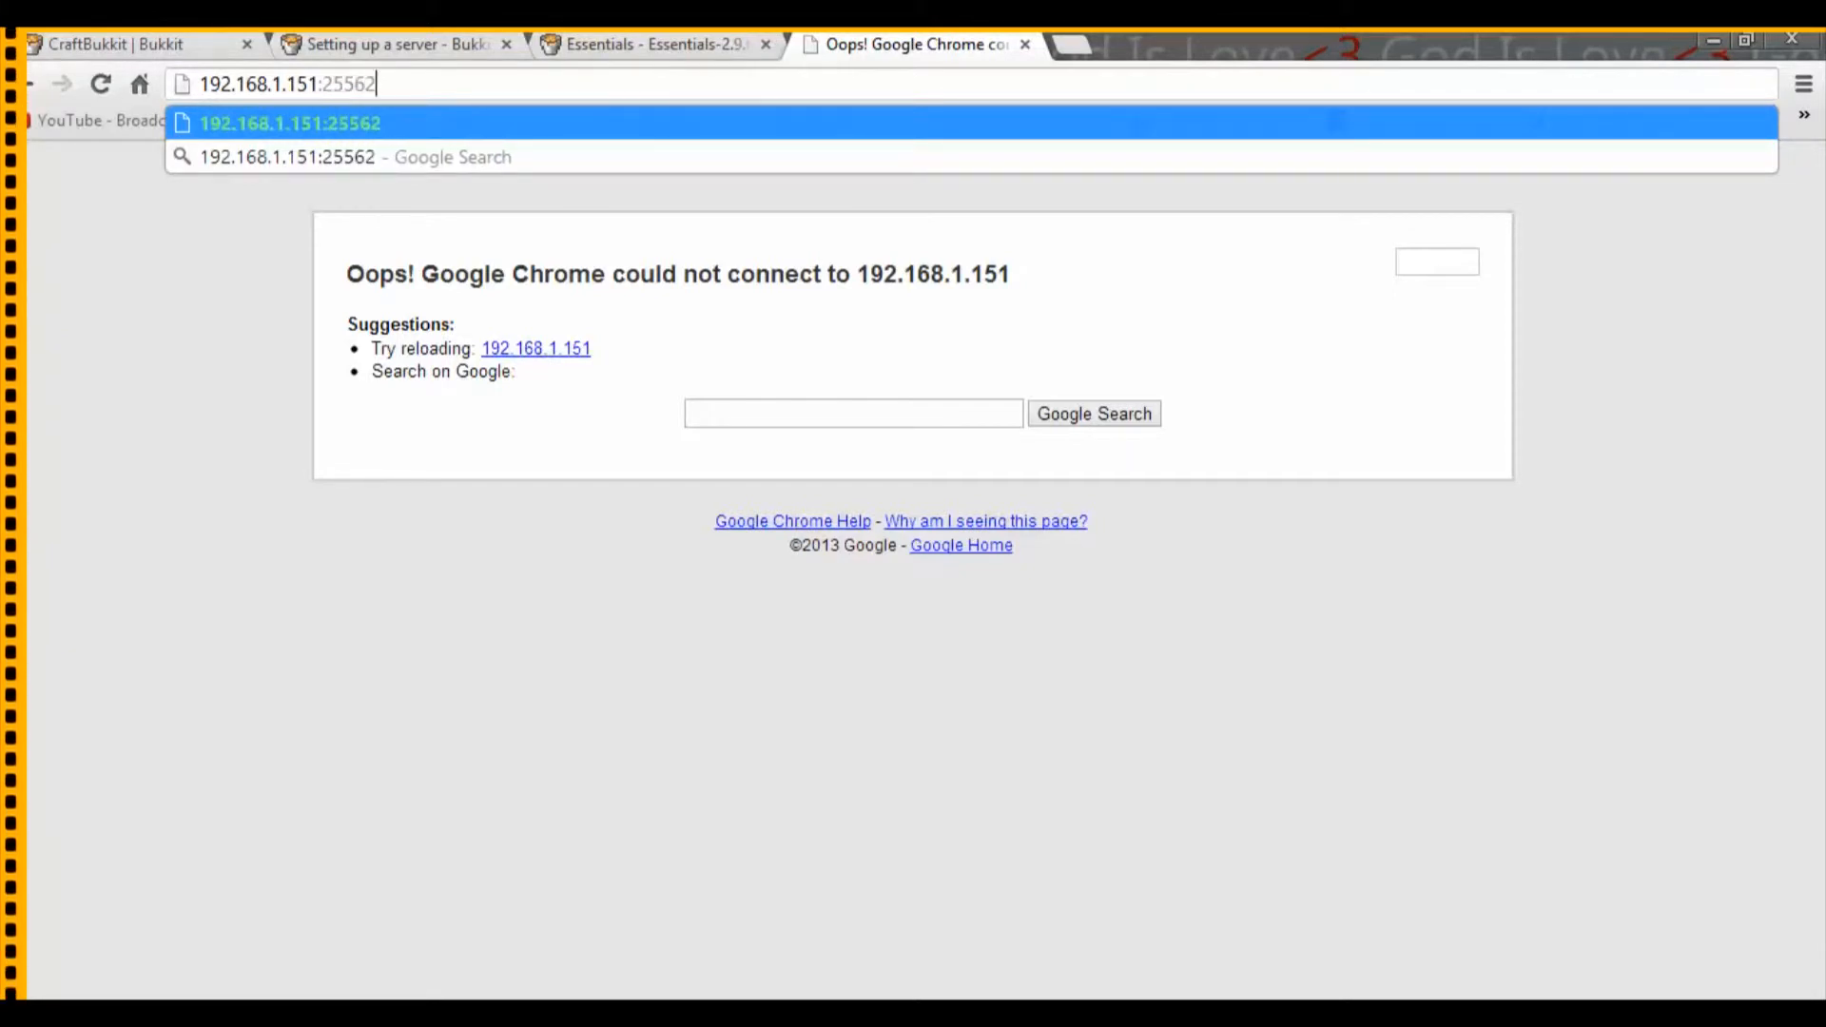
pyautogui.press('BackSpace')
pyautogui.write('5')
pyautogui.press('Return')
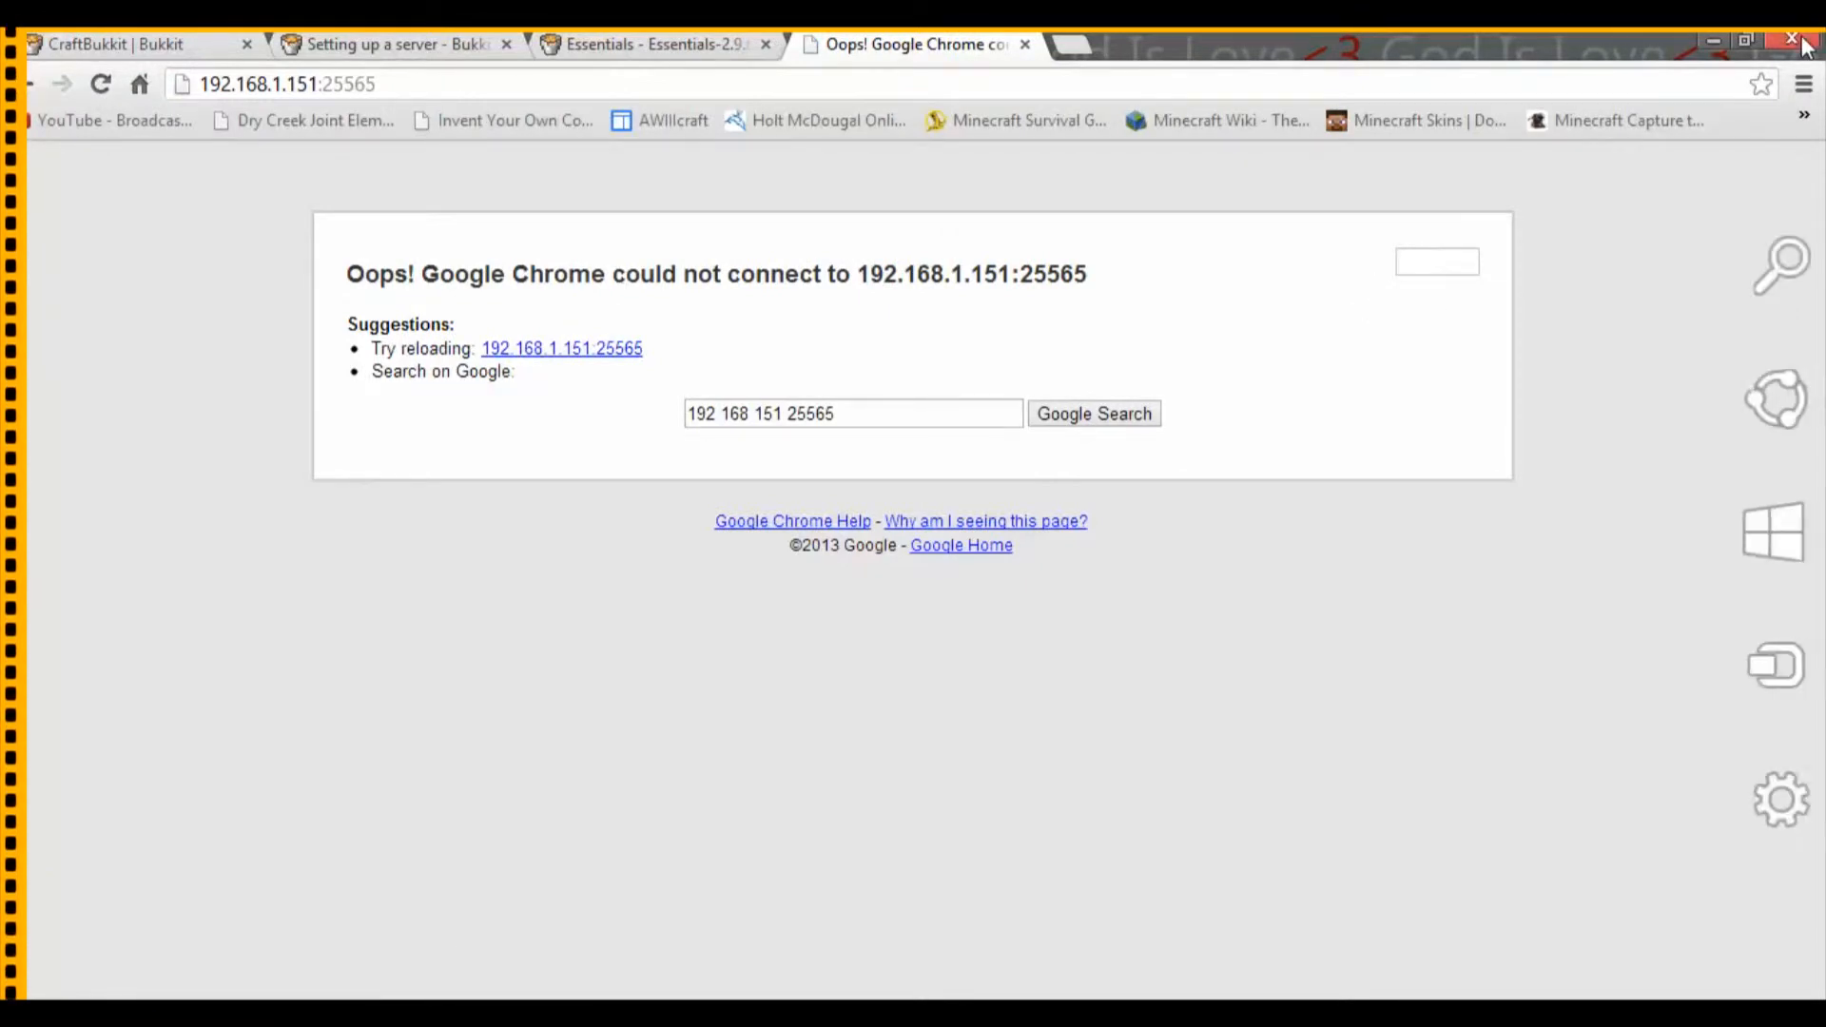
pyautogui.click(1714, 40)
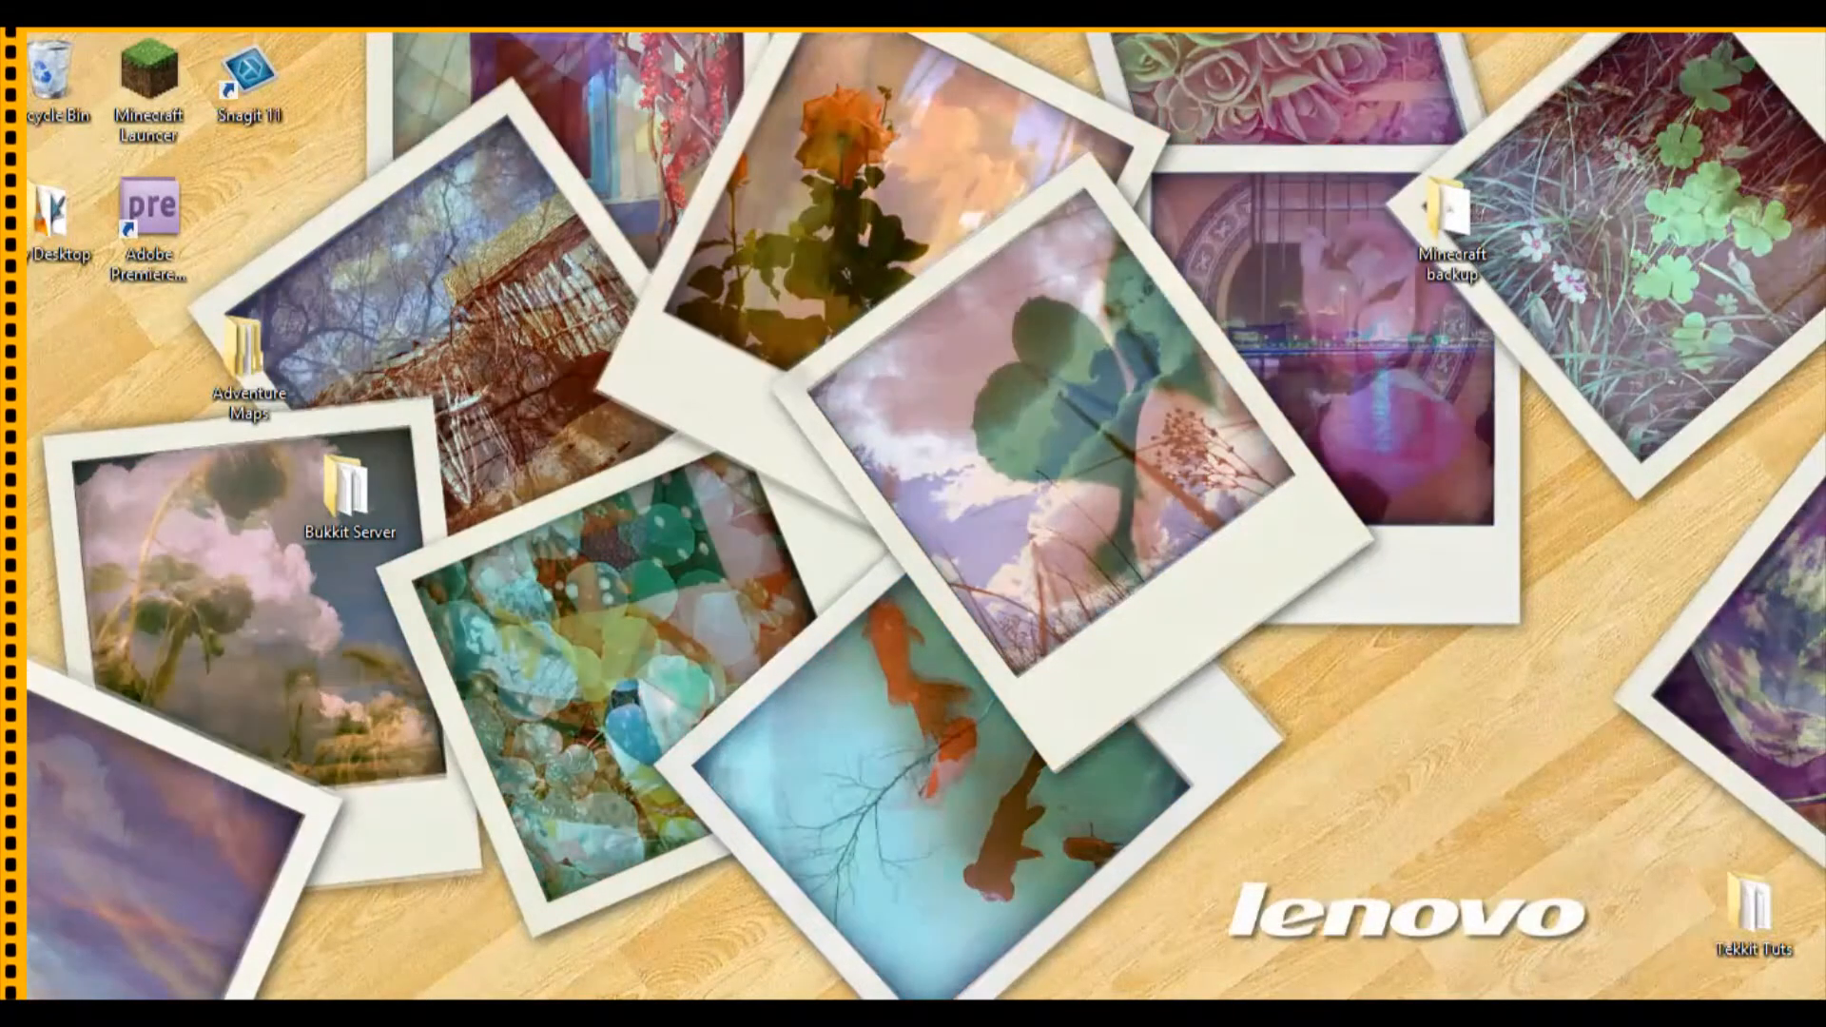
# Step: Restore Command Prompt, review the adapter addresses in the ipconfig output, and close it
pyautogui.click(563, 1011)
pyautogui.scroll(-14, 712, 266)
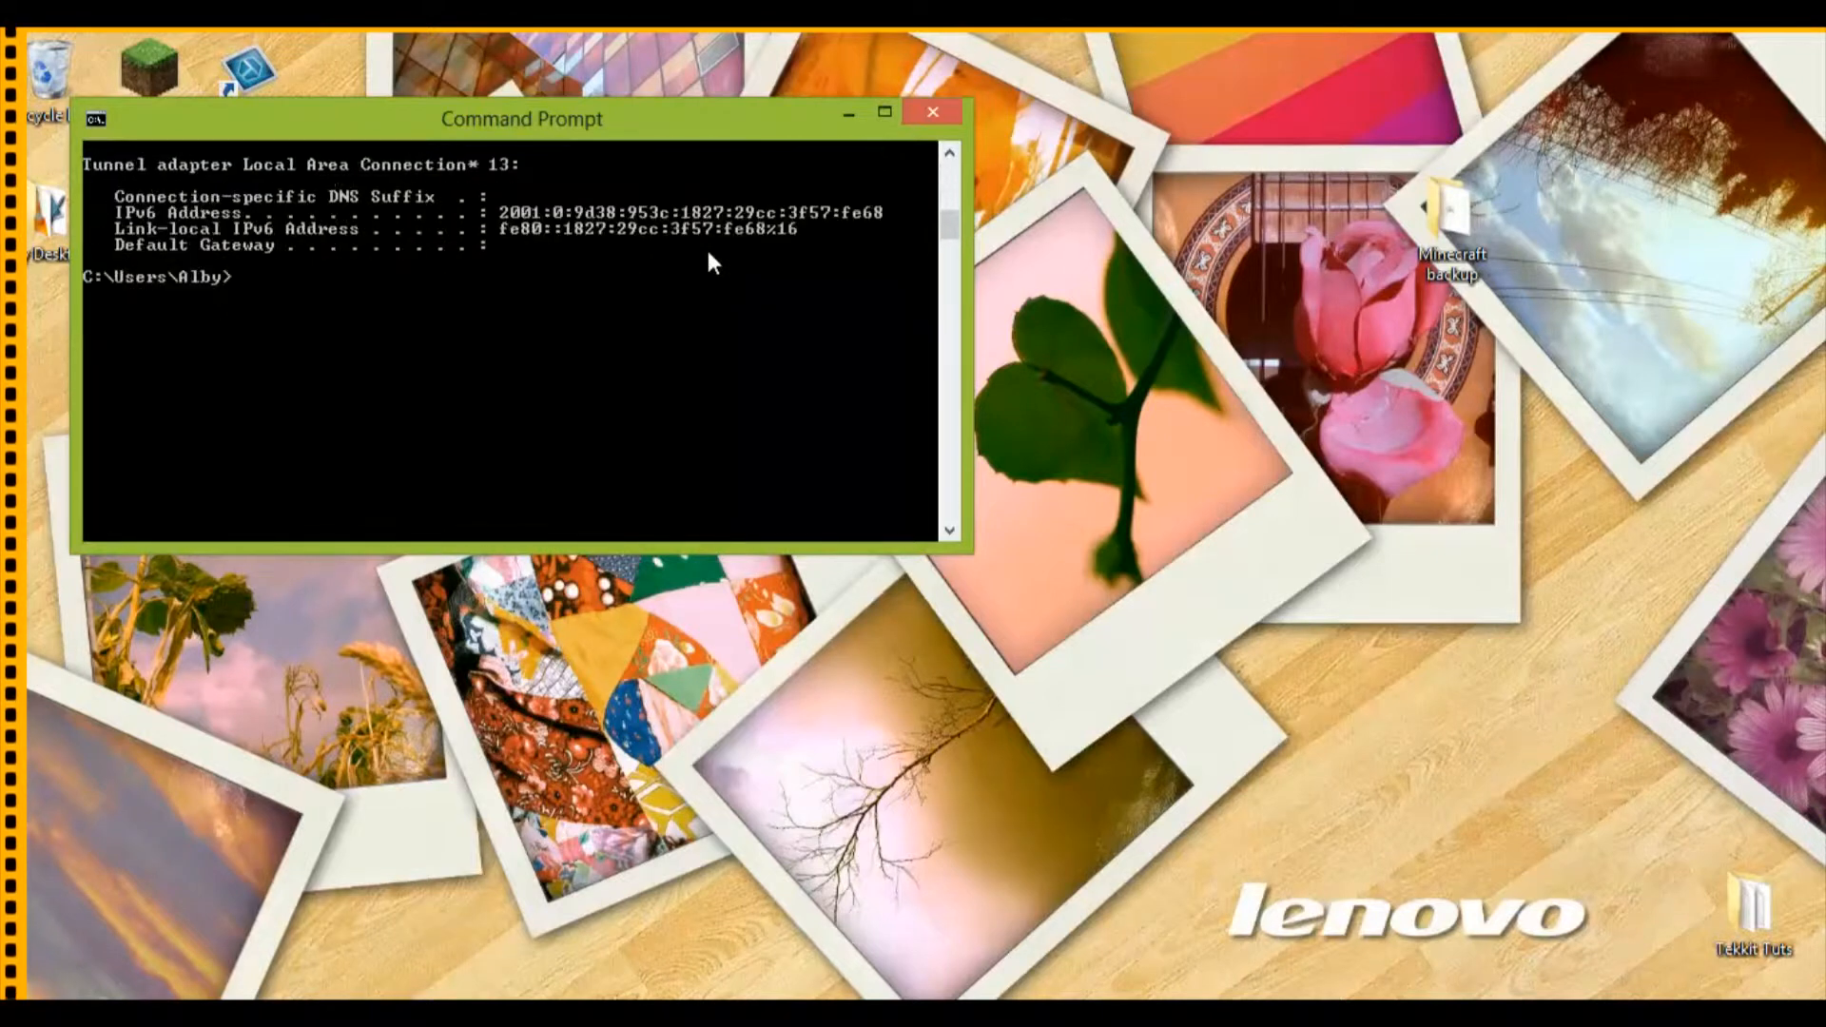
pyautogui.scroll(5, 706, 272)
pyautogui.scroll(8, 705, 264)
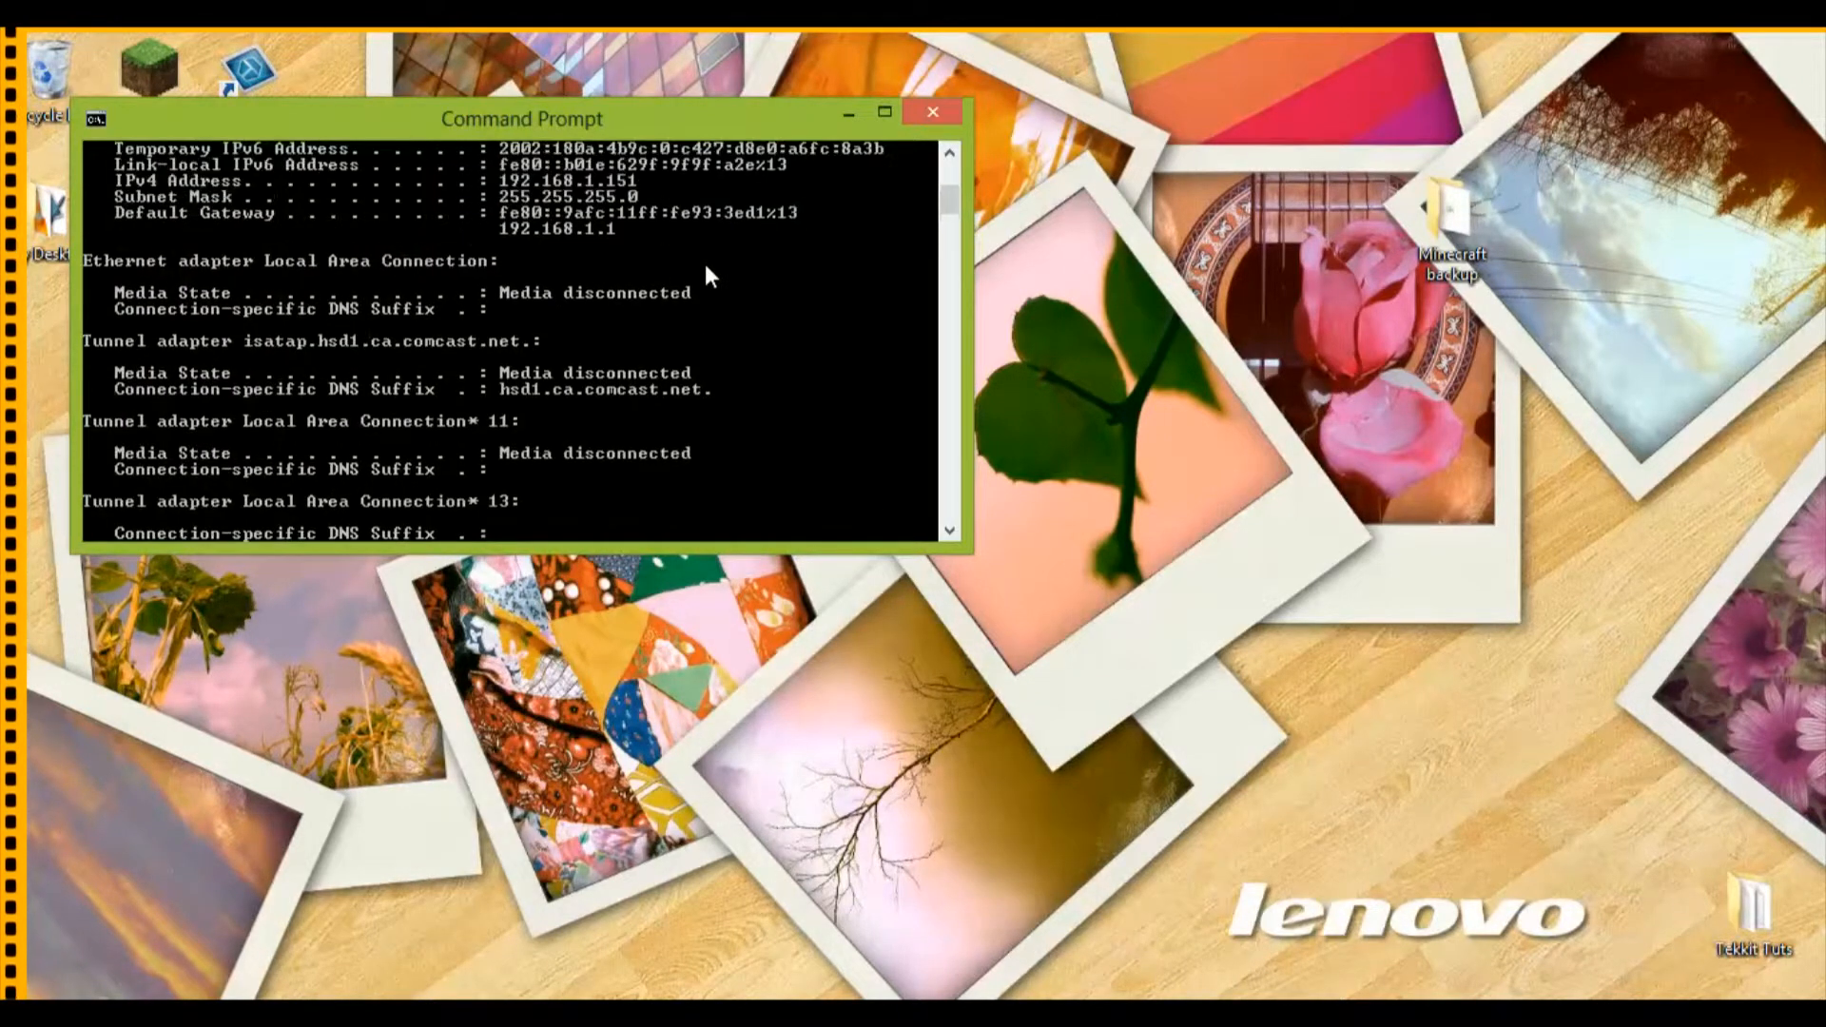
pyautogui.scroll(-5, 705, 264)
pyautogui.scroll(-6, 705, 265)
pyautogui.scroll(9, 705, 265)
pyautogui.scroll(3, 702, 254)
pyautogui.scroll(-11, 700, 248)
pyautogui.scroll(11, 703, 253)
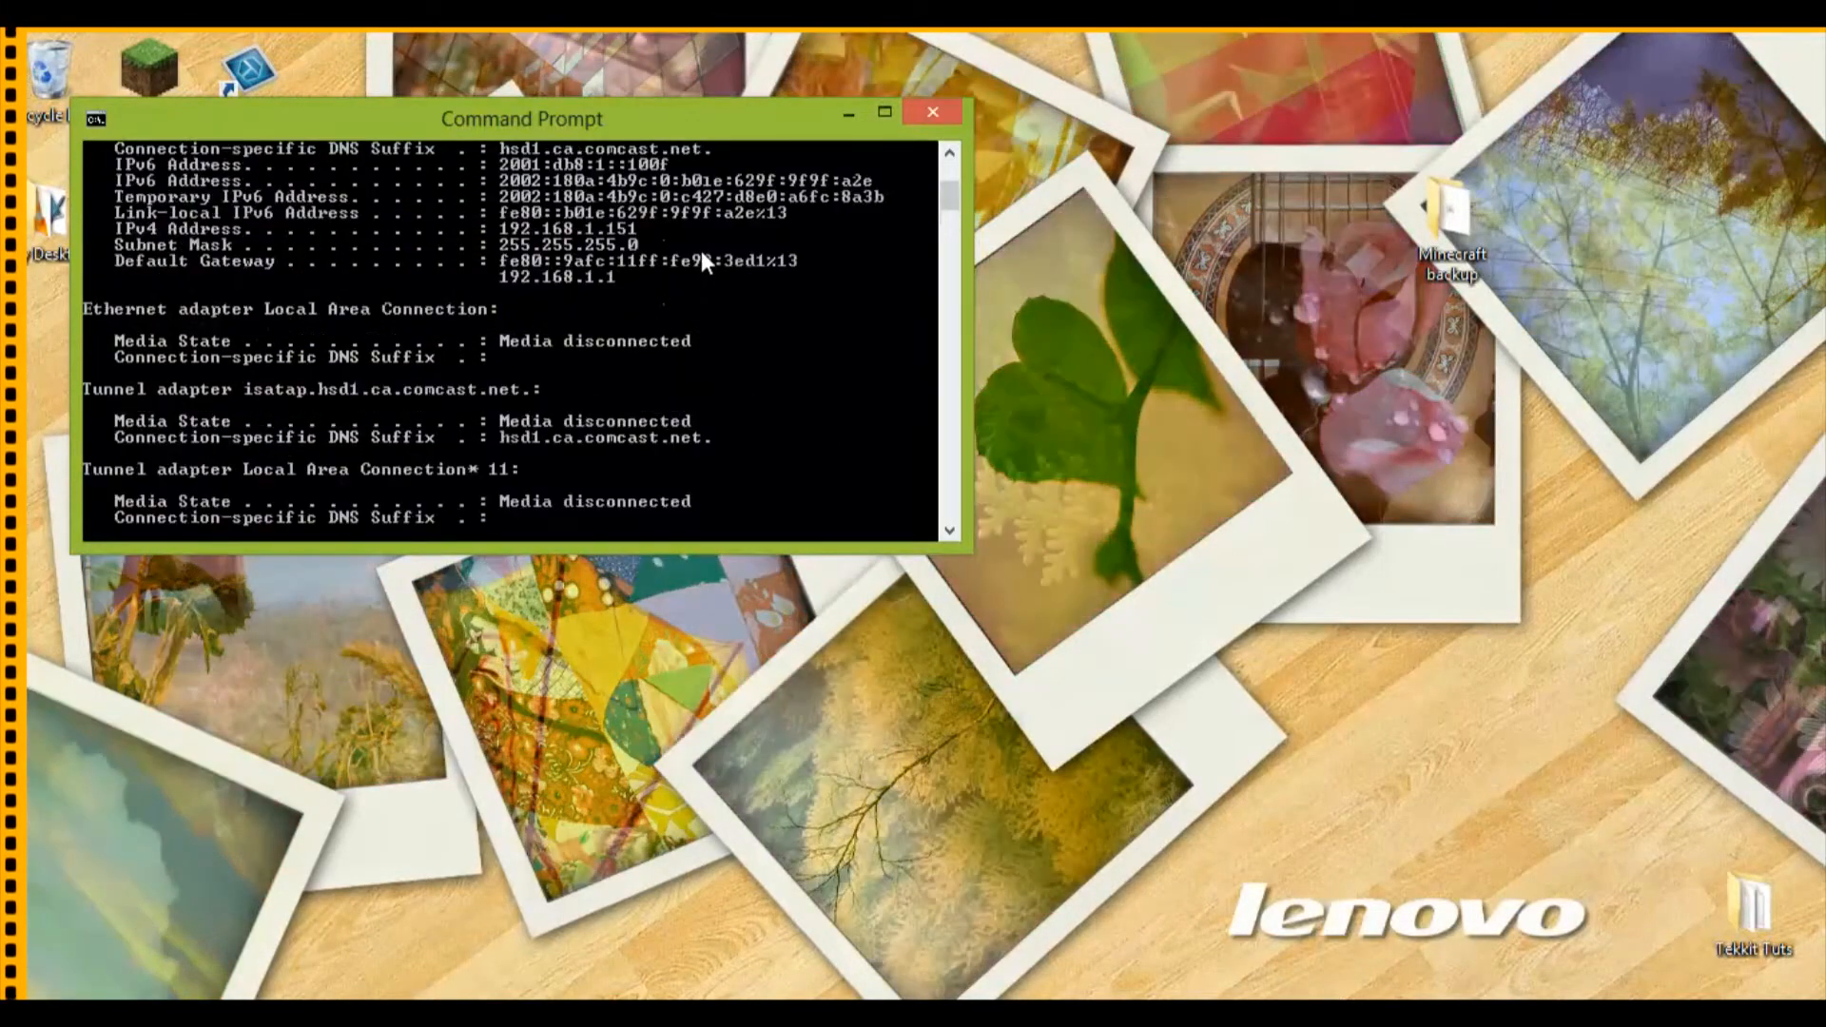
pyautogui.click(934, 113)
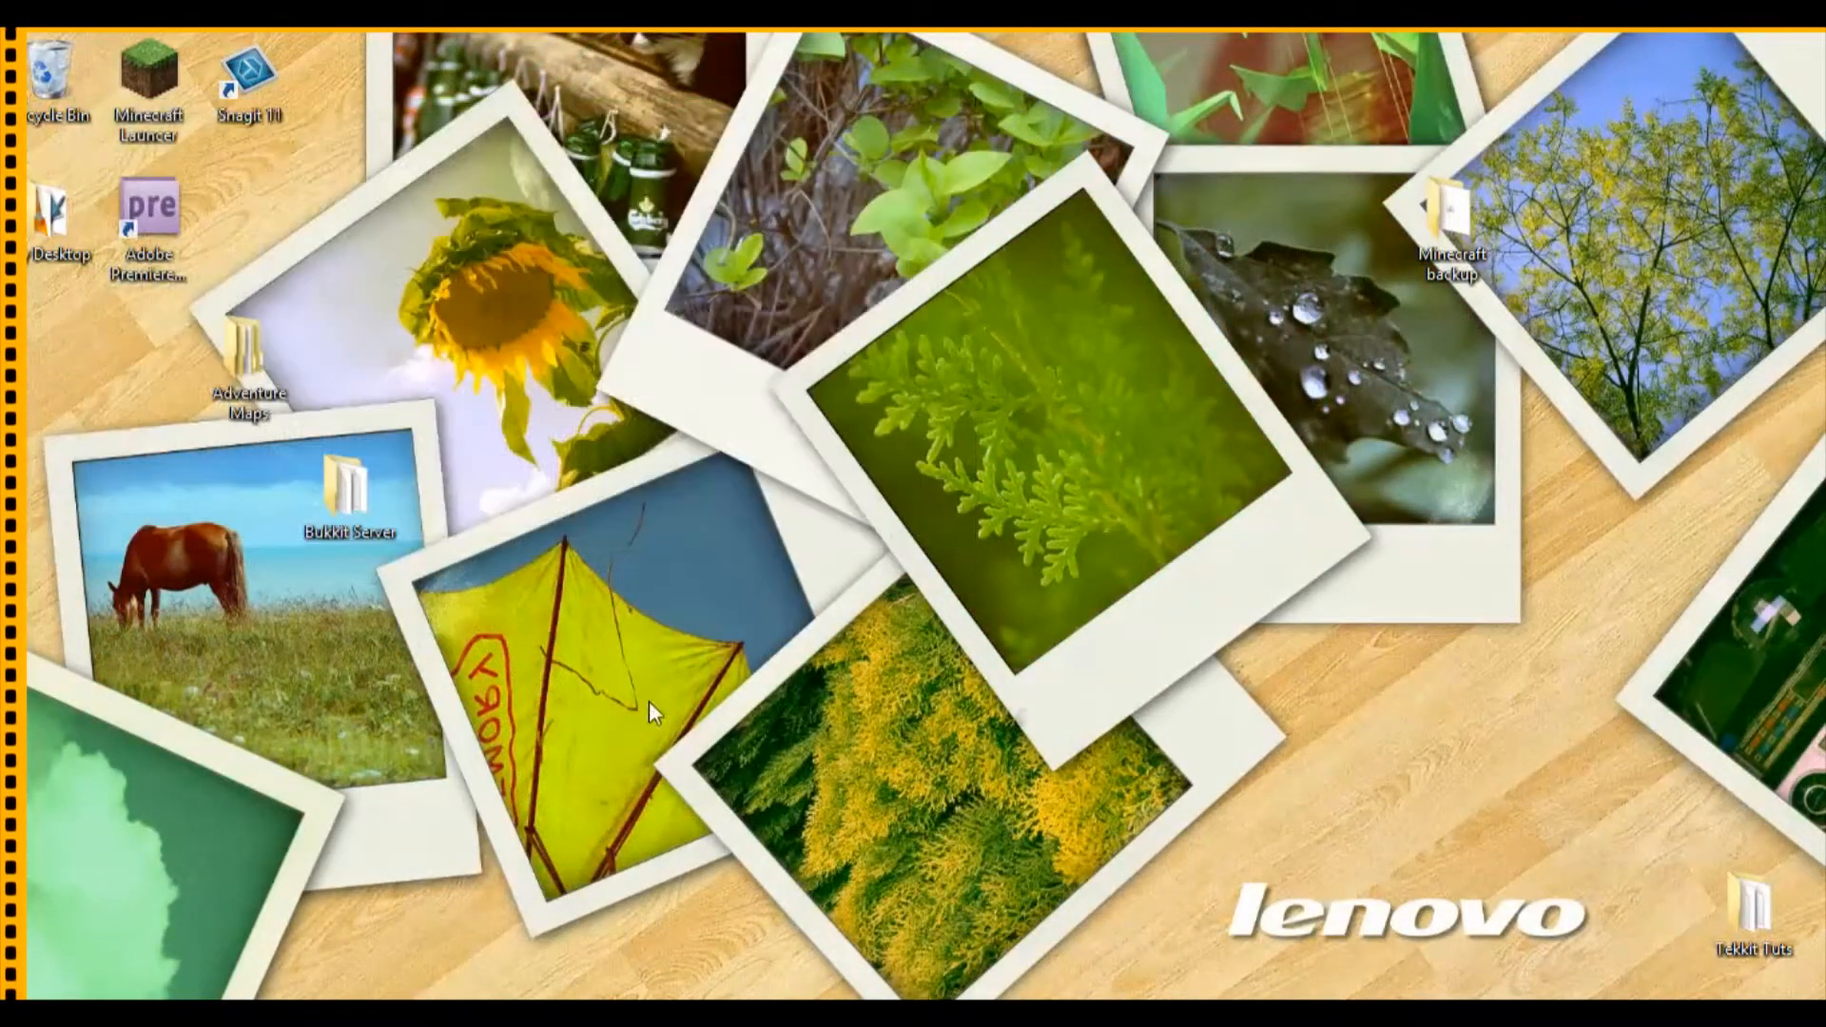
# Step: Bring up the Bukkit Server folder window and snap it to the left and right halves of the desktop, ending on the right half
pyautogui.click(205, 1016)
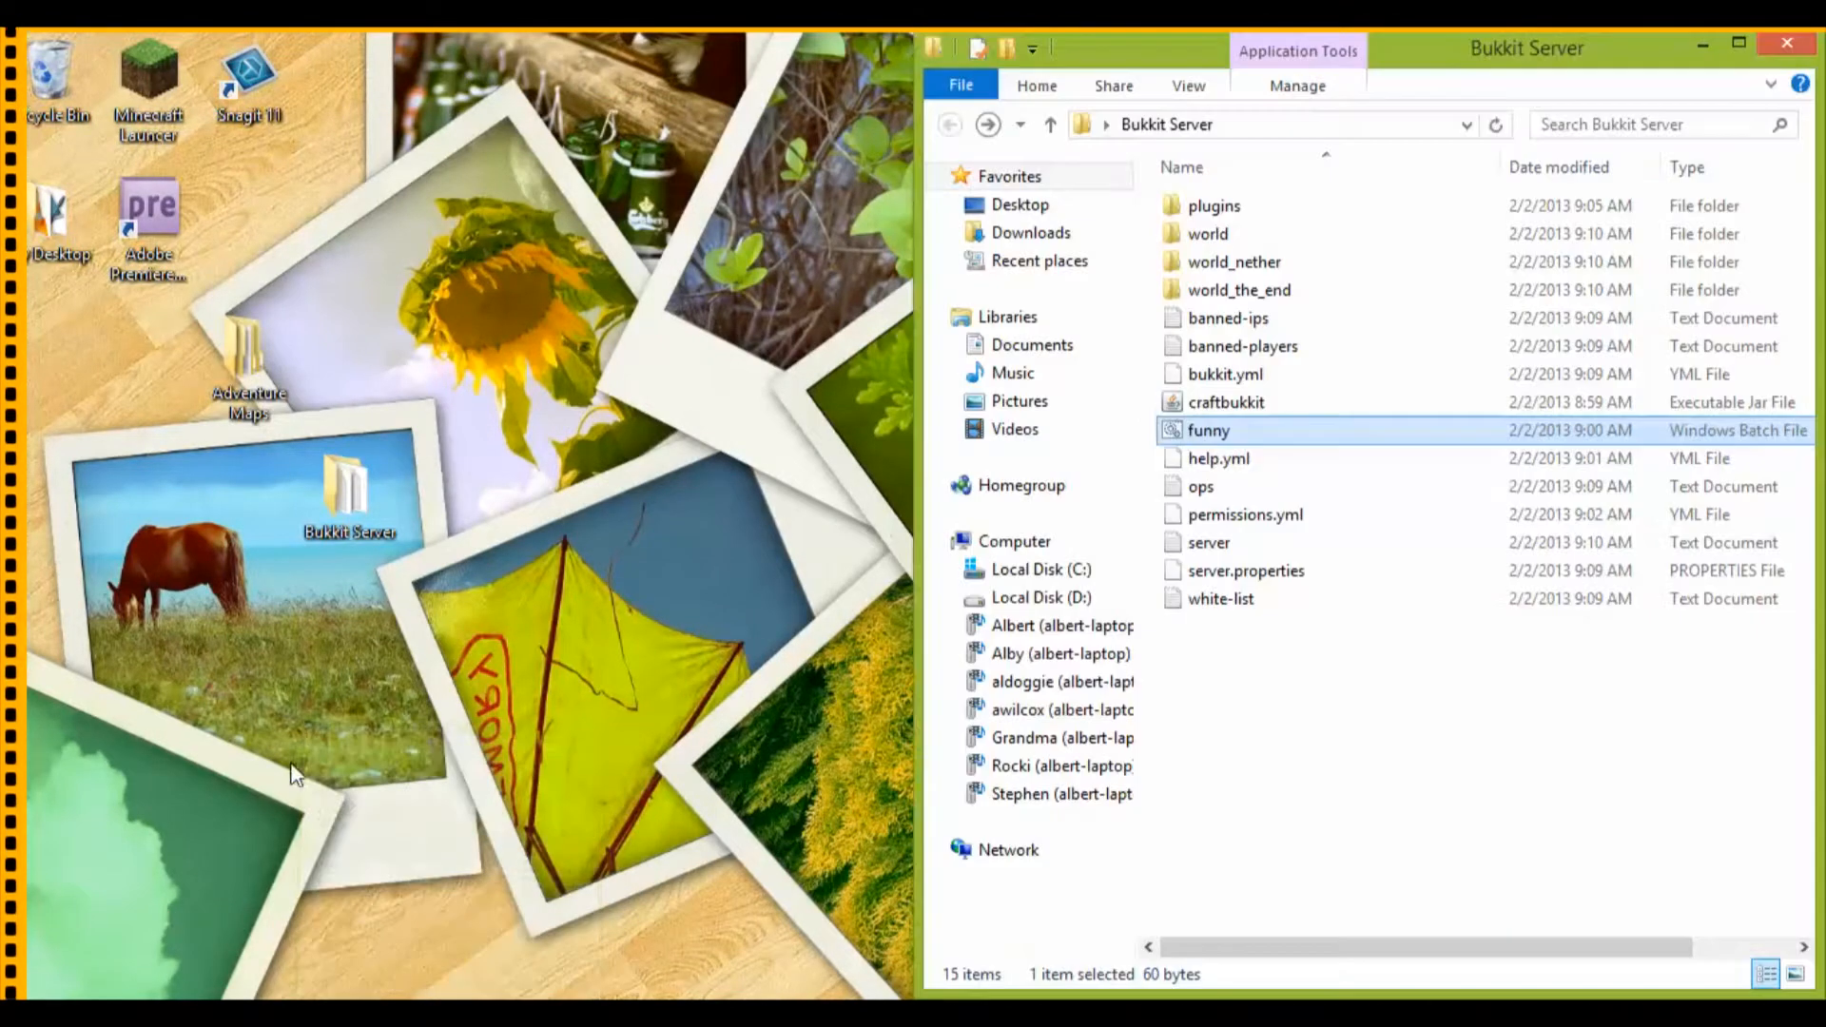
pyautogui.moveTo(1444, 56); pyautogui.dragTo(10, 38)
pyautogui.moveTo(639, 67); pyautogui.dragTo(1822, 48)
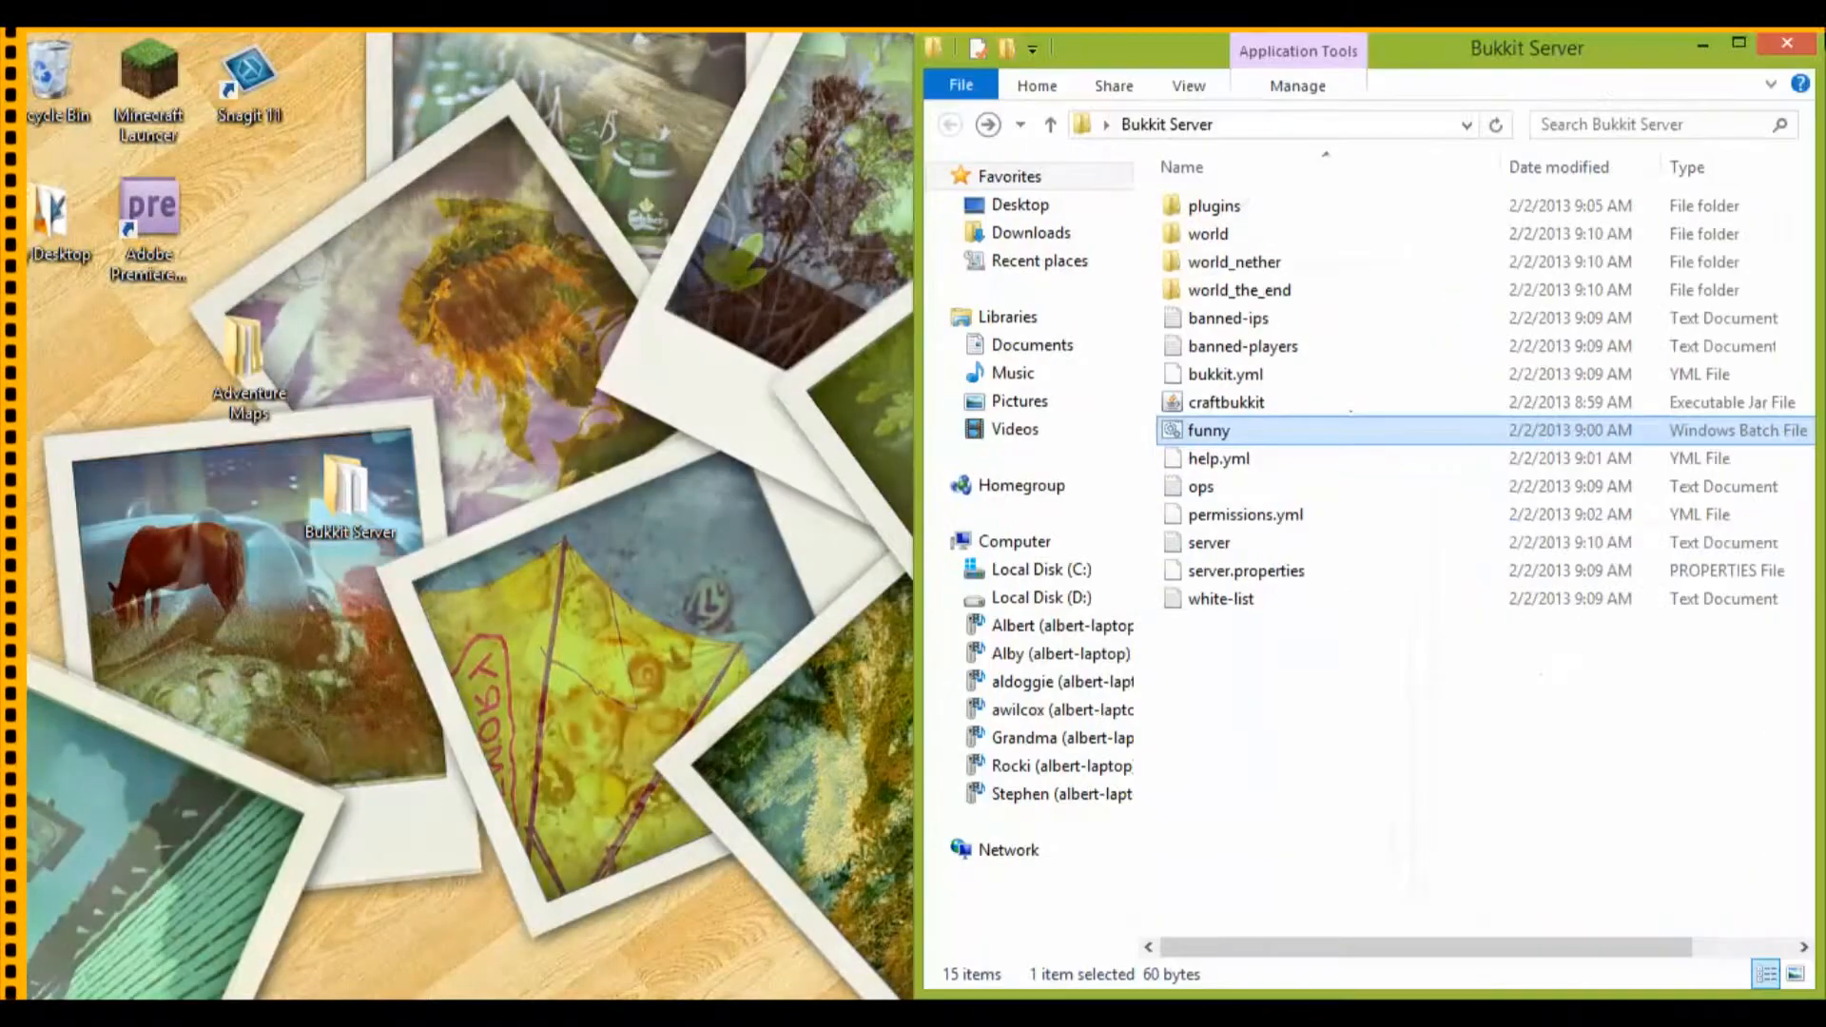
pyautogui.moveTo(1543, 68); pyautogui.dragTo(883, 330)
pyautogui.press('super+Left')
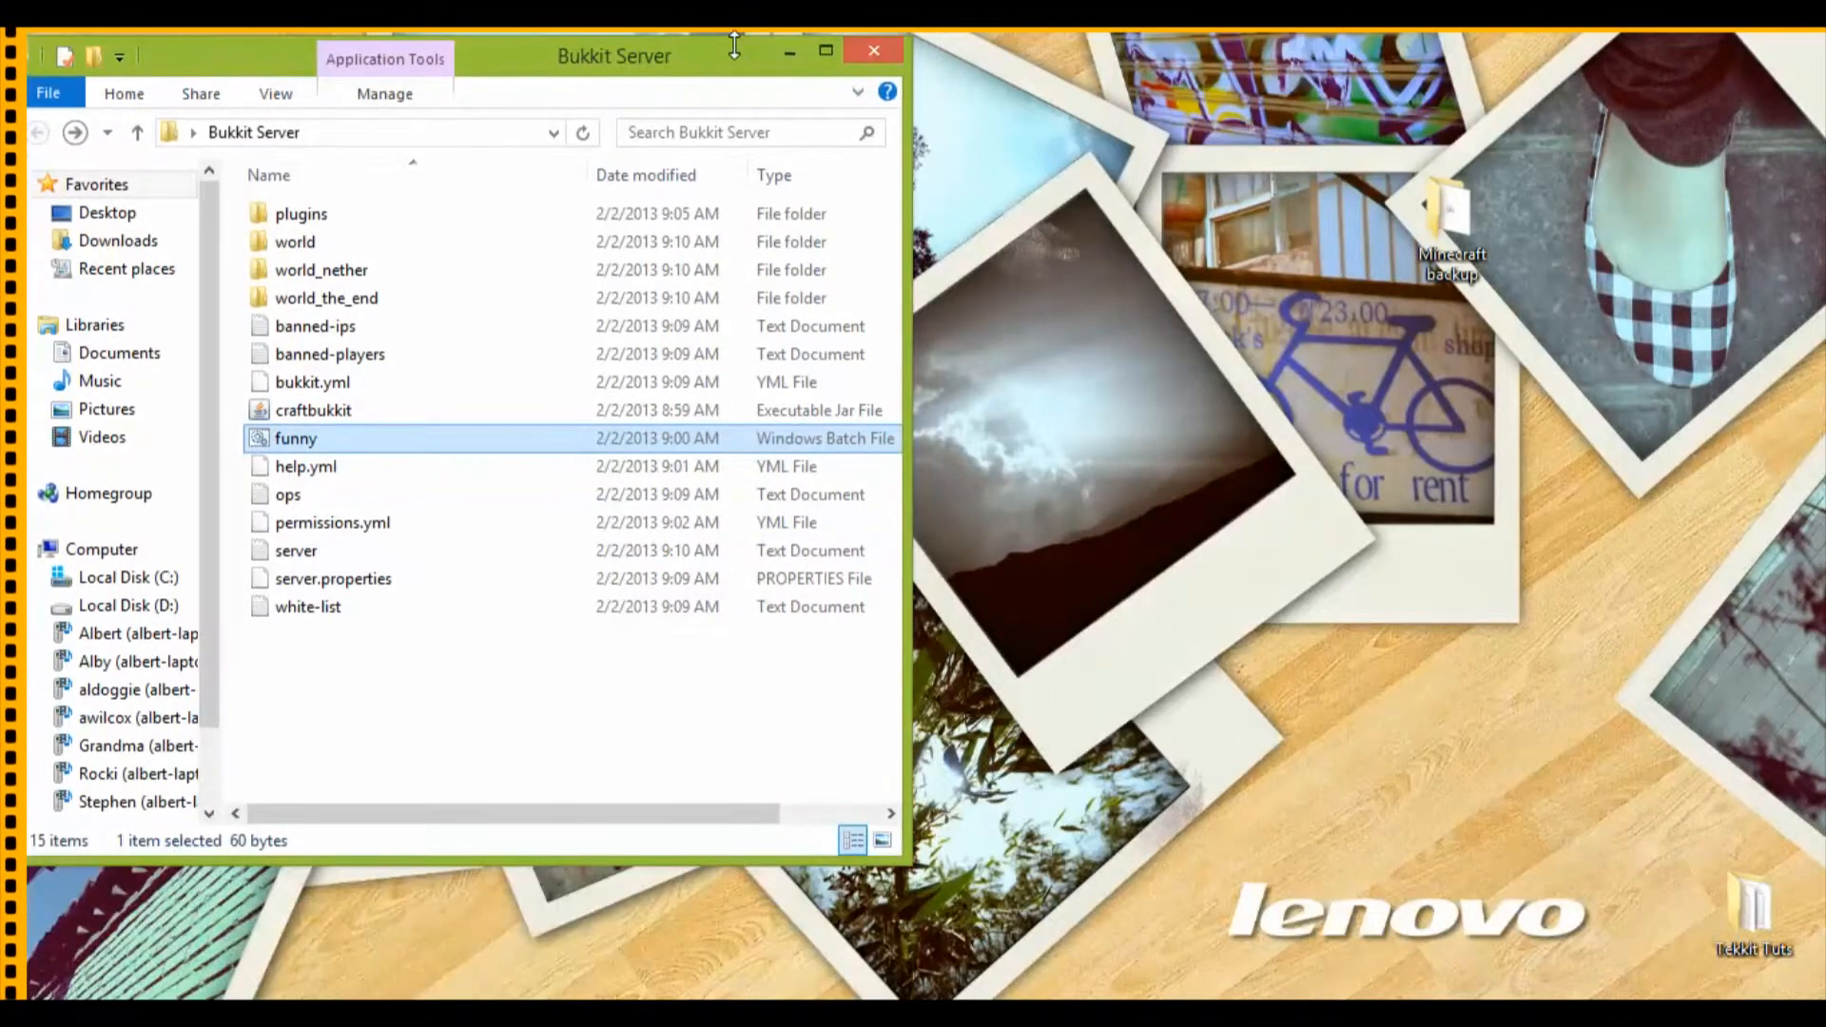
pyautogui.press('super+Right')
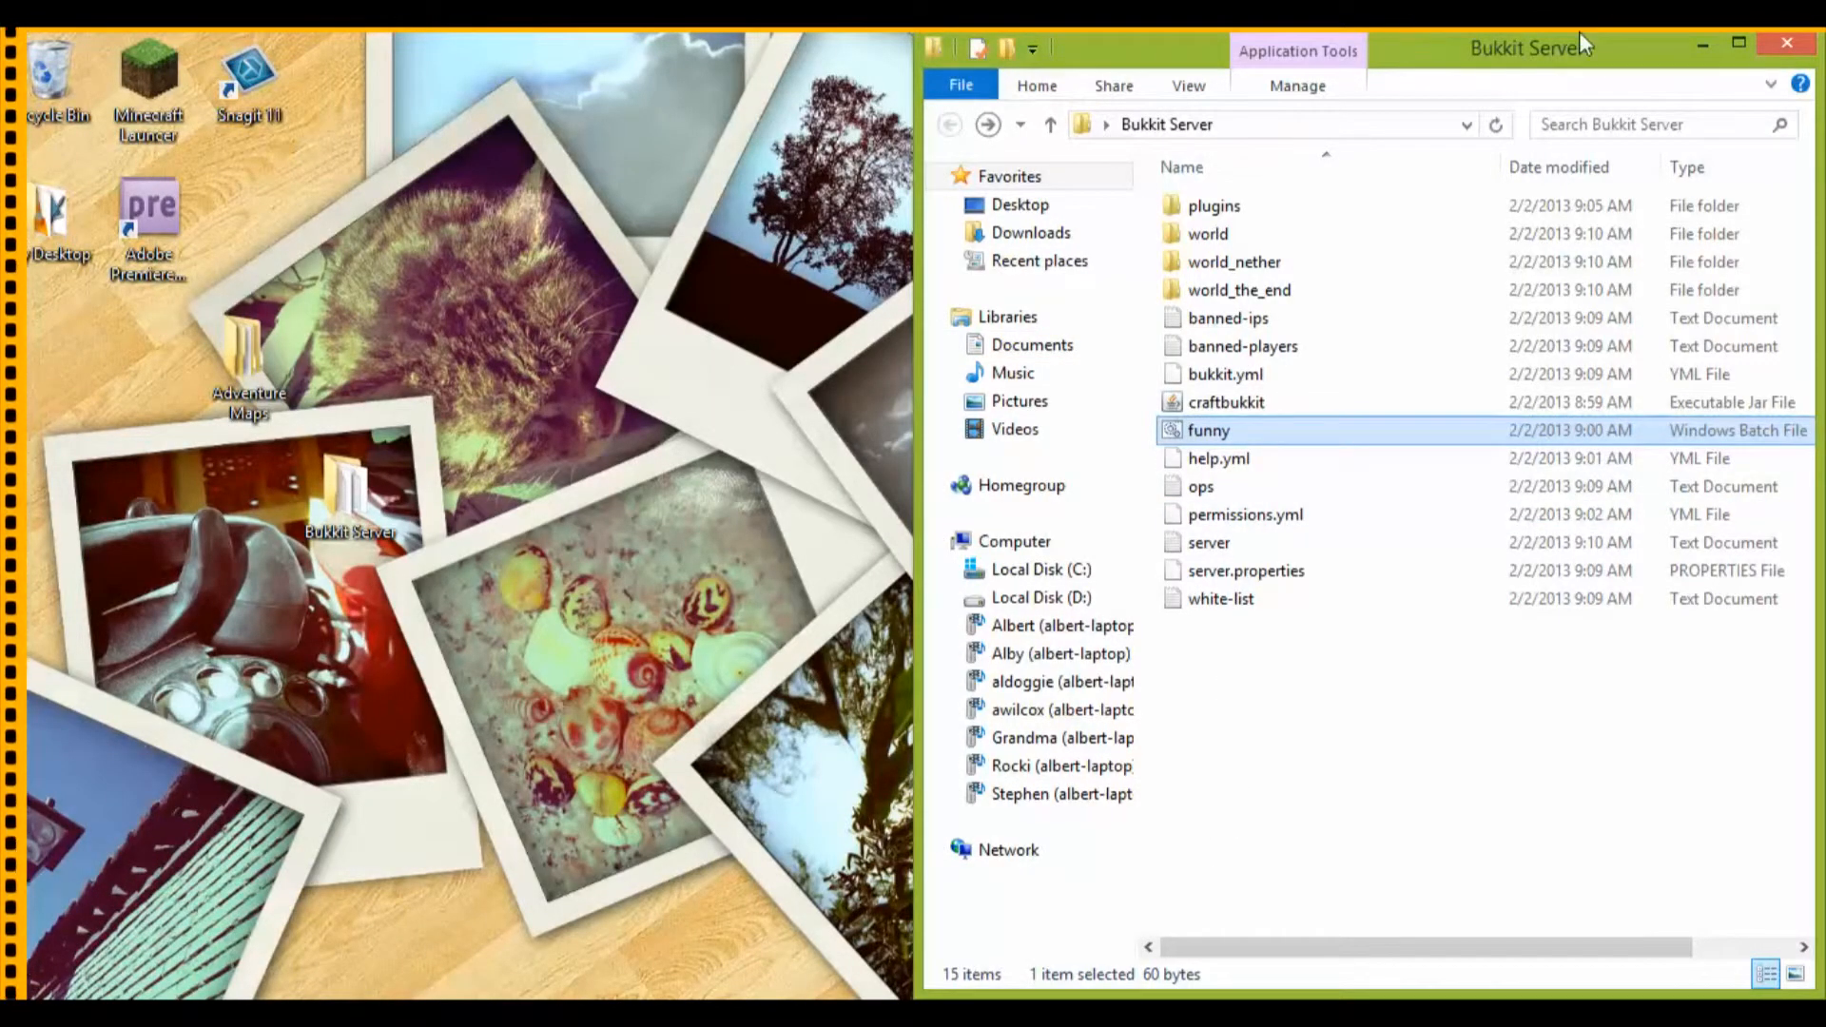
pyautogui.moveTo(1584, 59); pyautogui.dragTo(10, 43)
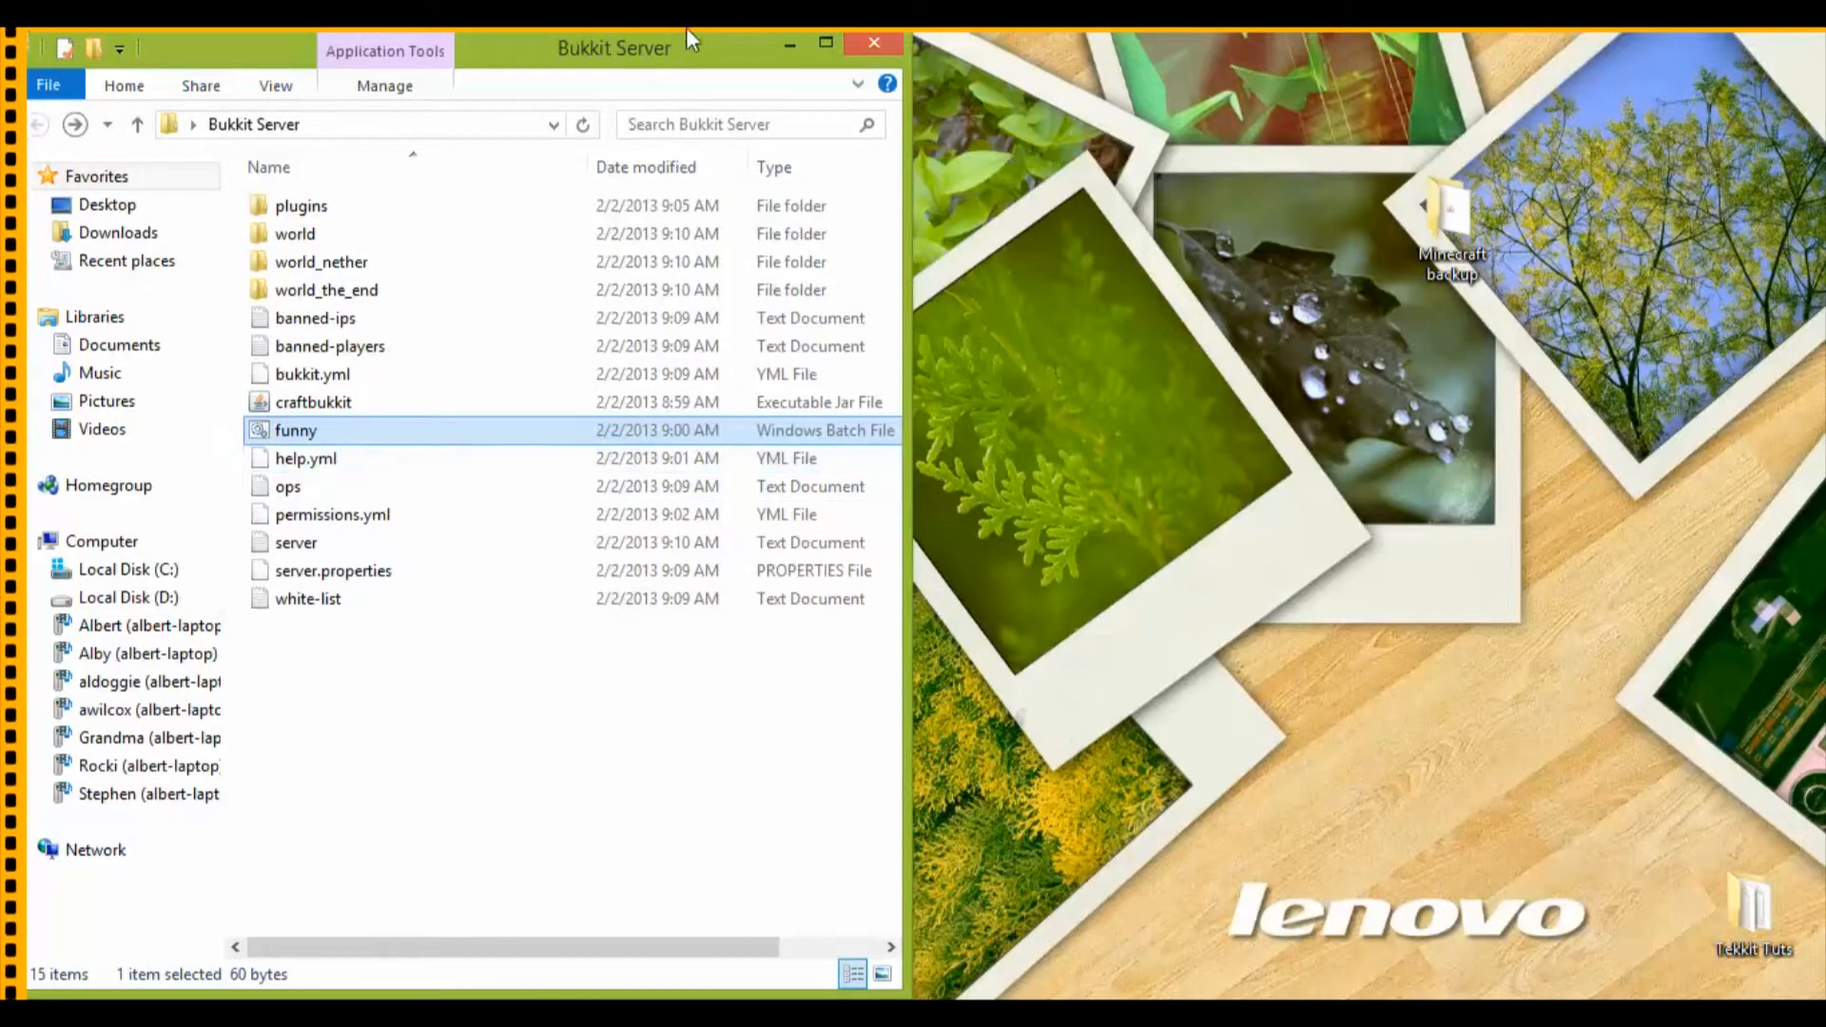
pyautogui.moveTo(687, 59); pyautogui.dragTo(1825, 771)
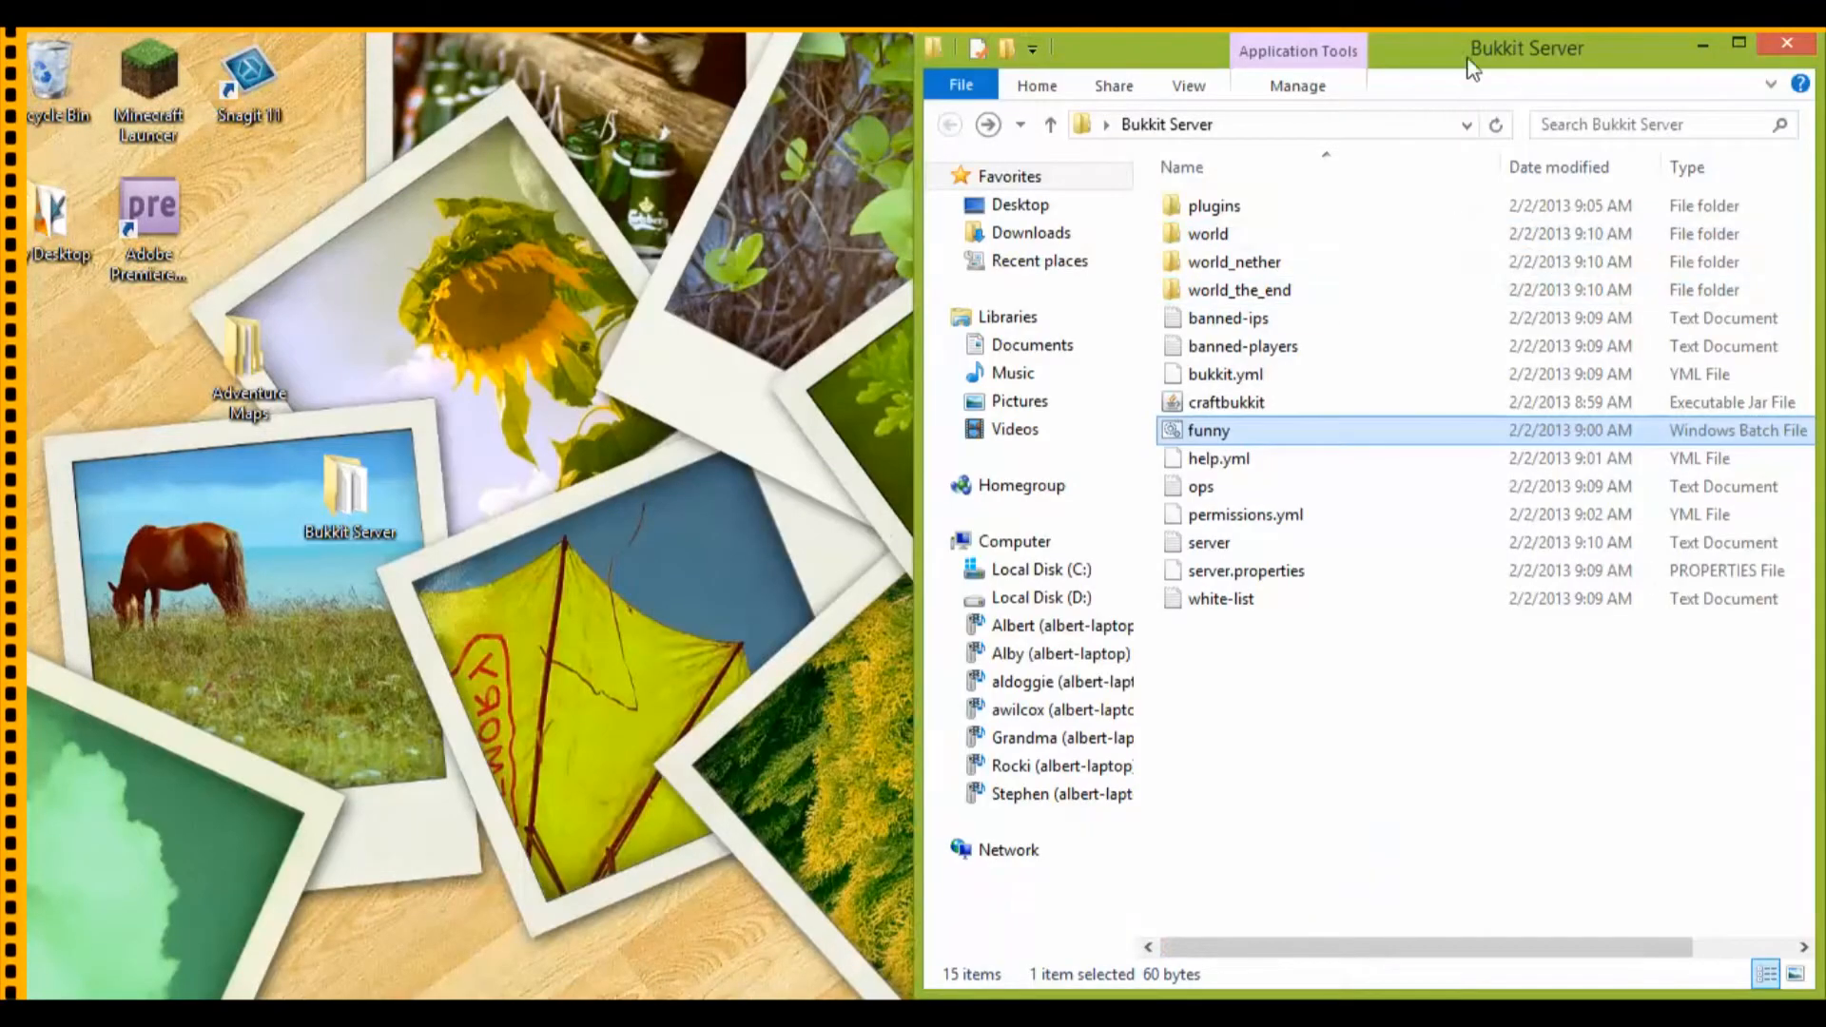